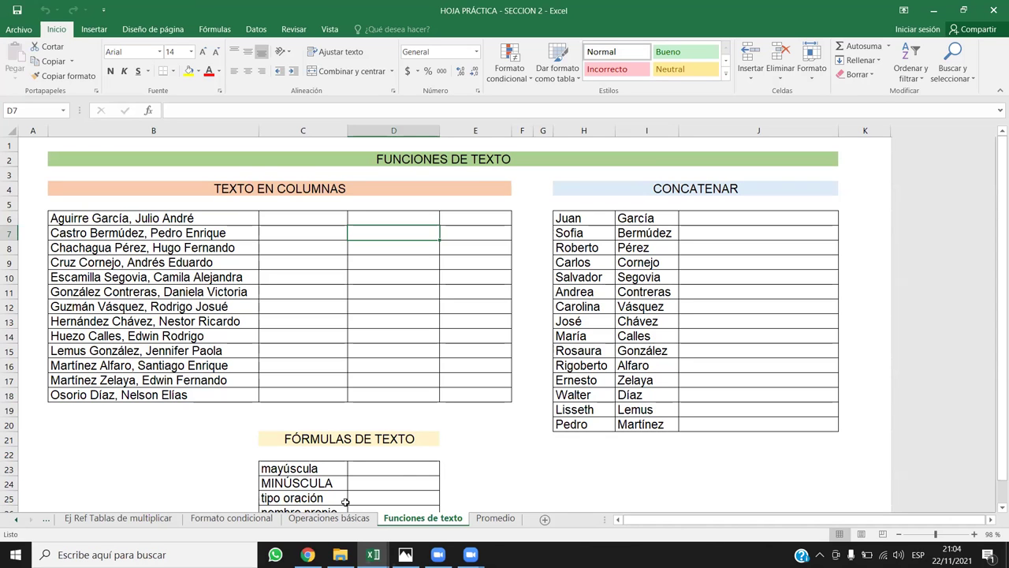
Switch to the HOJA PRÁCTICA - SECCION 2 workbook in Excel and add a blank worksheet before the Promedio sheet
{"action": "key", "text": "alt+Tab"}
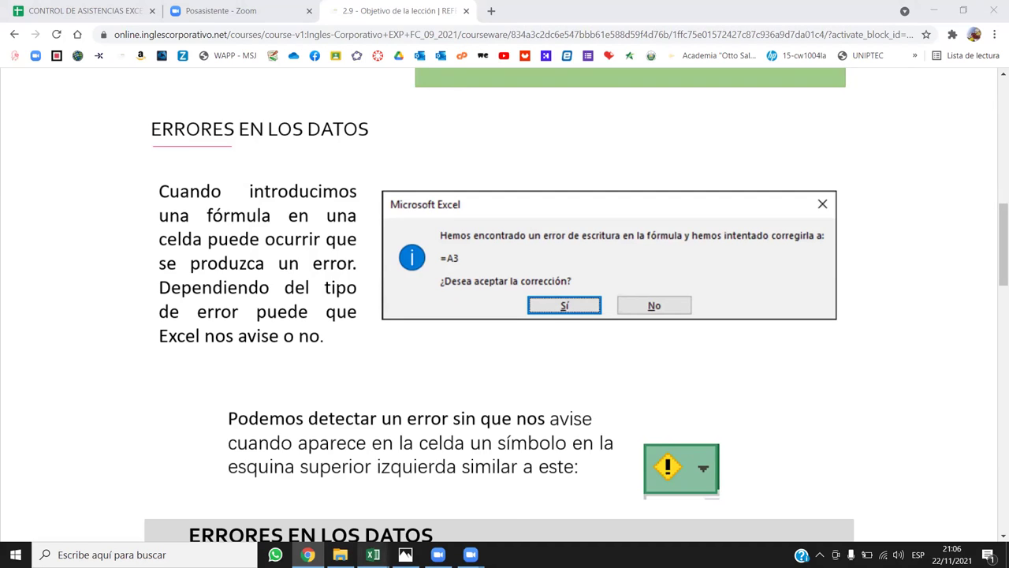
{"action": "mouse_move", "coordinate": [373, 555]}
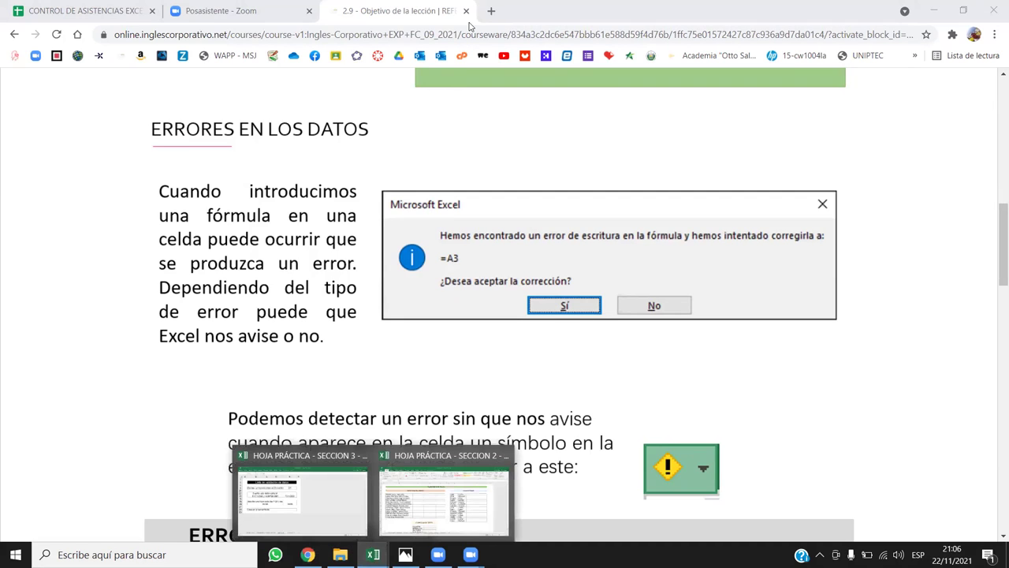
{"action": "left_click", "coordinate": [442, 504]}
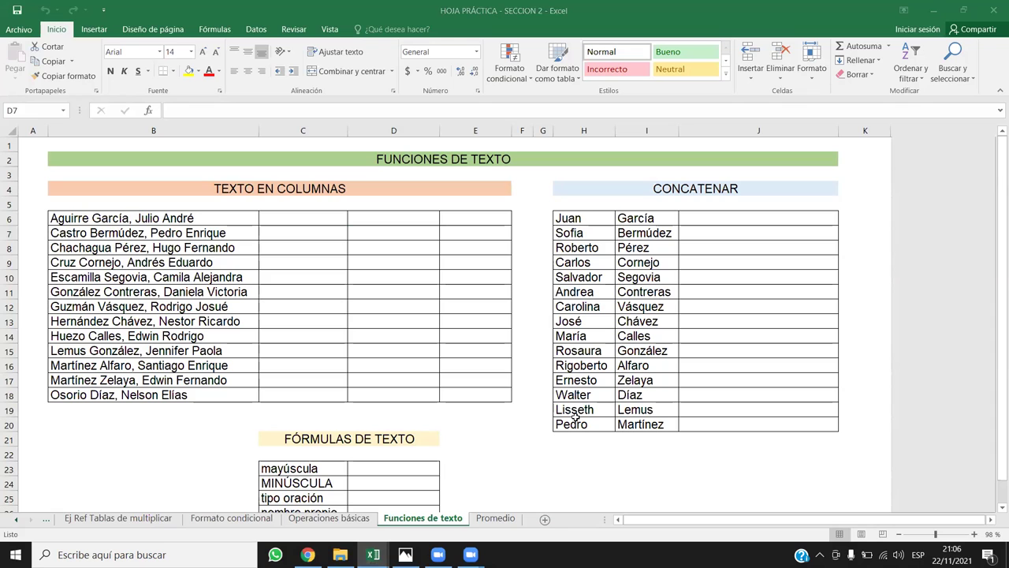
{"action": "left_click", "coordinate": [546, 521]}
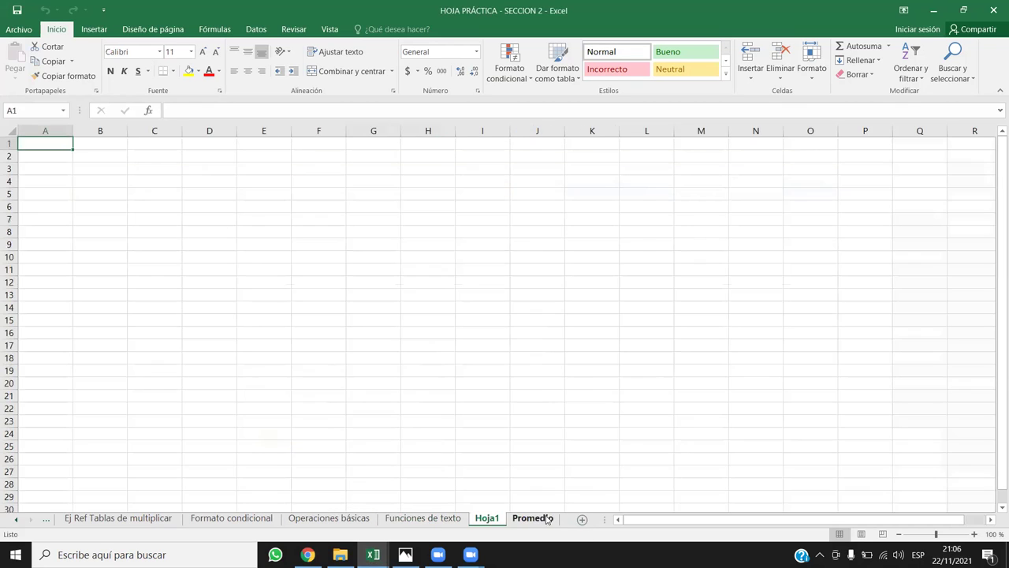
{"action": "left_click", "coordinate": [355, 254]}
{"action": "left_click", "coordinate": [241, 204]}
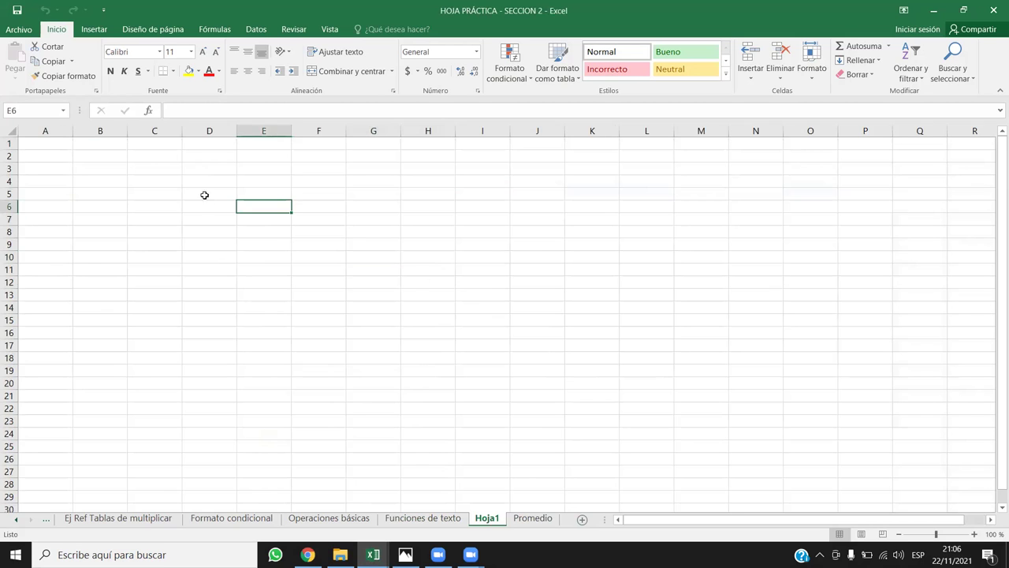
{"action": "left_click", "coordinate": [199, 189]}
{"action": "left_click", "coordinate": [199, 170]}
{"action": "left_click", "coordinate": [282, 203]}
Enter the sample values 1 in cell E4 and 2 in cell E5 of the new sheet
{"action": "left_click", "coordinate": [195, 184]}
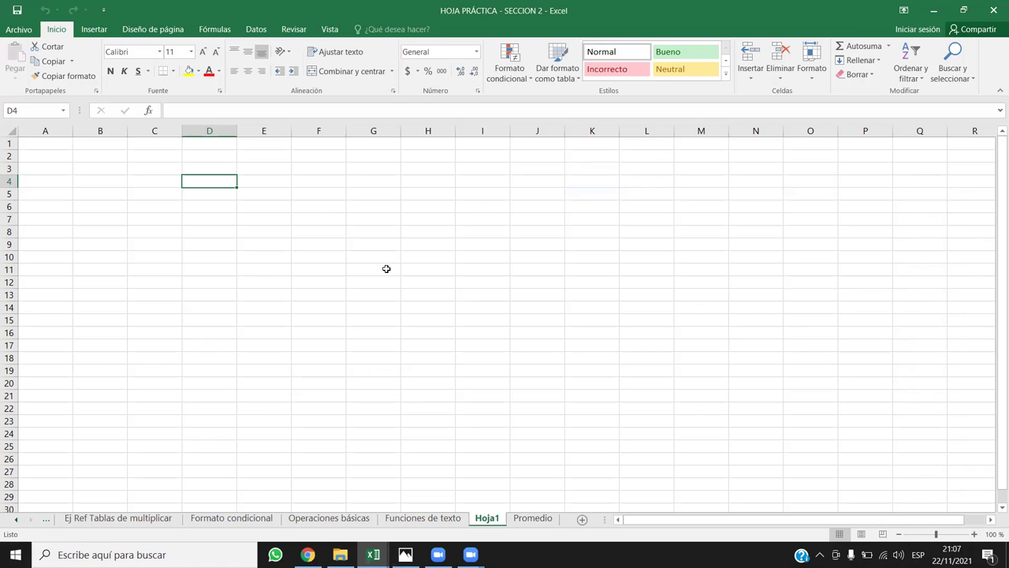
{"action": "key", "text": "Right"}
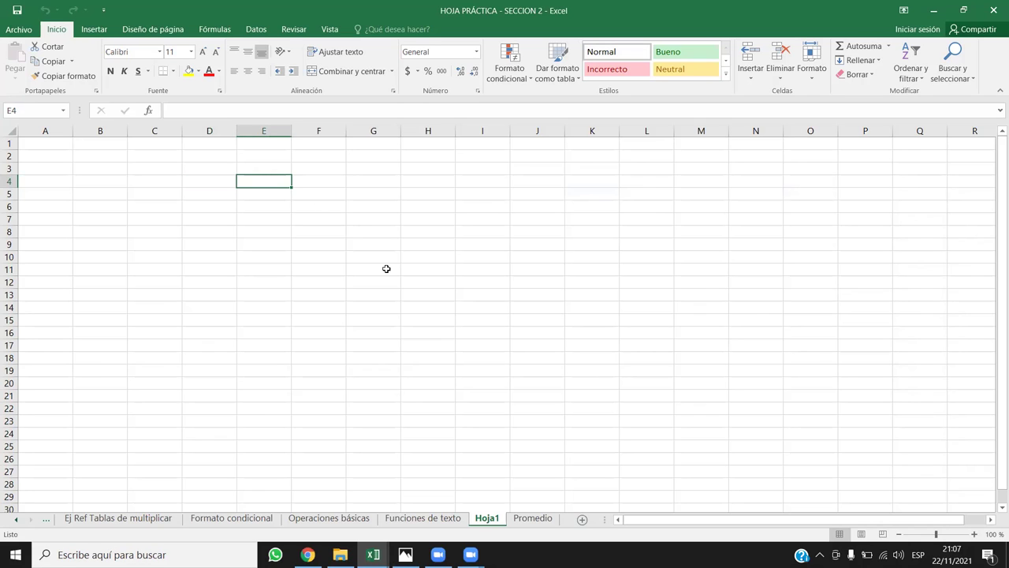
{"action": "type", "text": "1"}
{"action": "key", "text": "Return"}
{"action": "type", "text": "2"}
{"action": "key", "text": "Return"}
Add up the two values in cell E6 with the formula =SUMA(E4:E5)
{"action": "type", "text": "="}
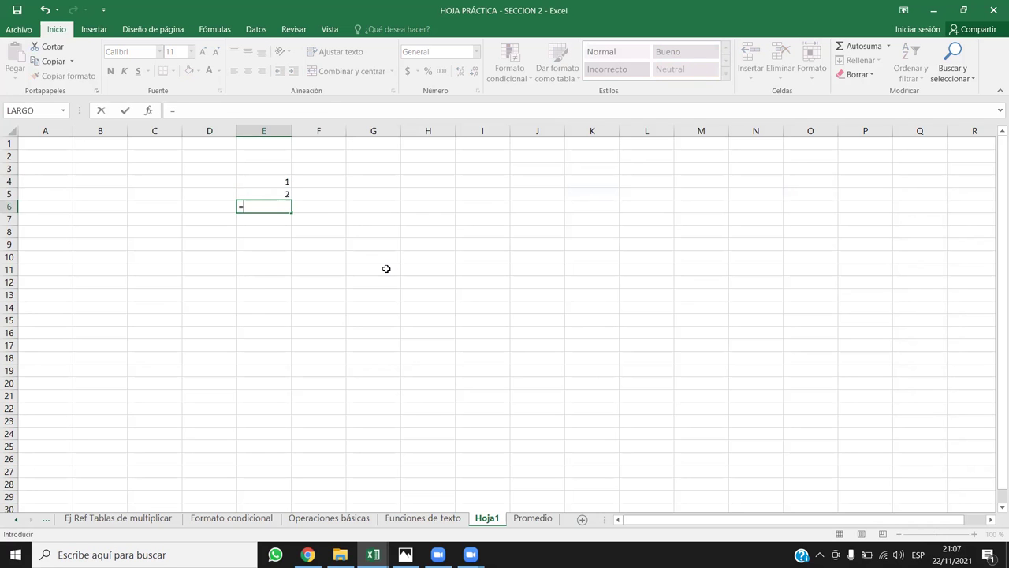
{"action": "type", "text": "suma"}
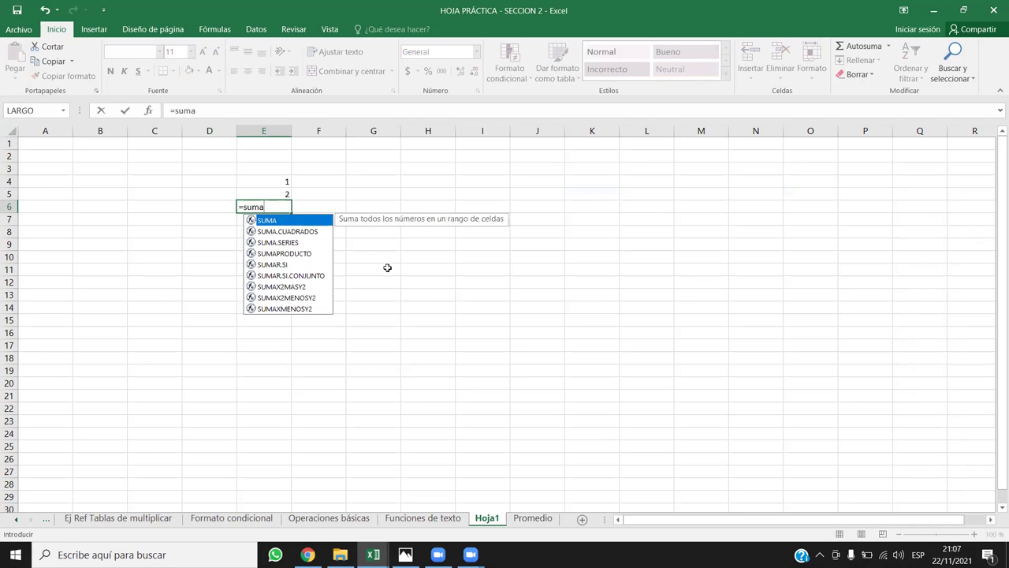
{"action": "double_click", "coordinate": [277, 221]}
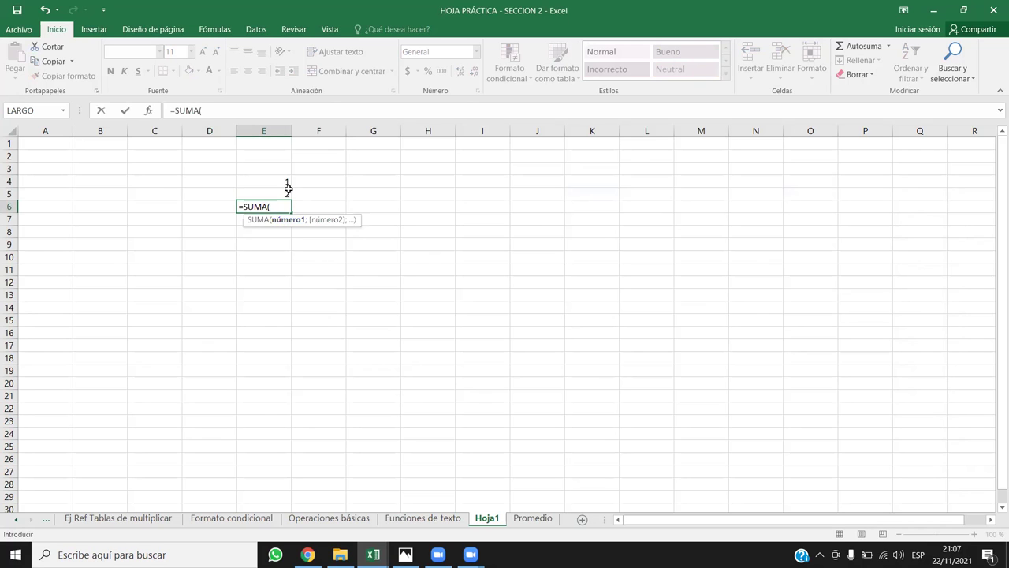
{"action": "left_click_drag", "start_coordinate": [276, 181], "coordinate": [279, 190]}
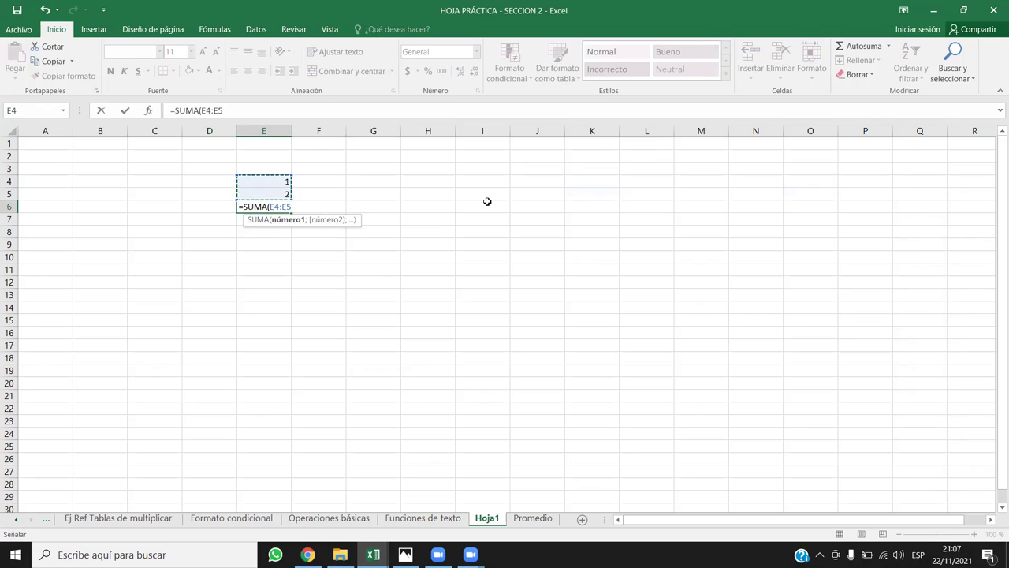
{"action": "key", "text": "Return"}
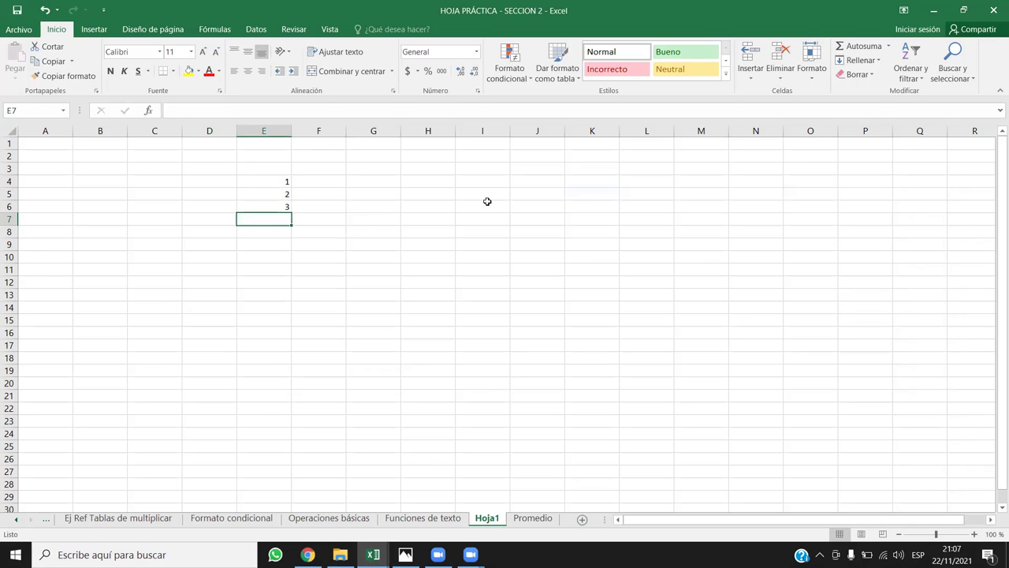
Examine the formula in cell E6 and the cell range it references by opening it for editing
{"action": "left_click", "coordinate": [274, 208]}
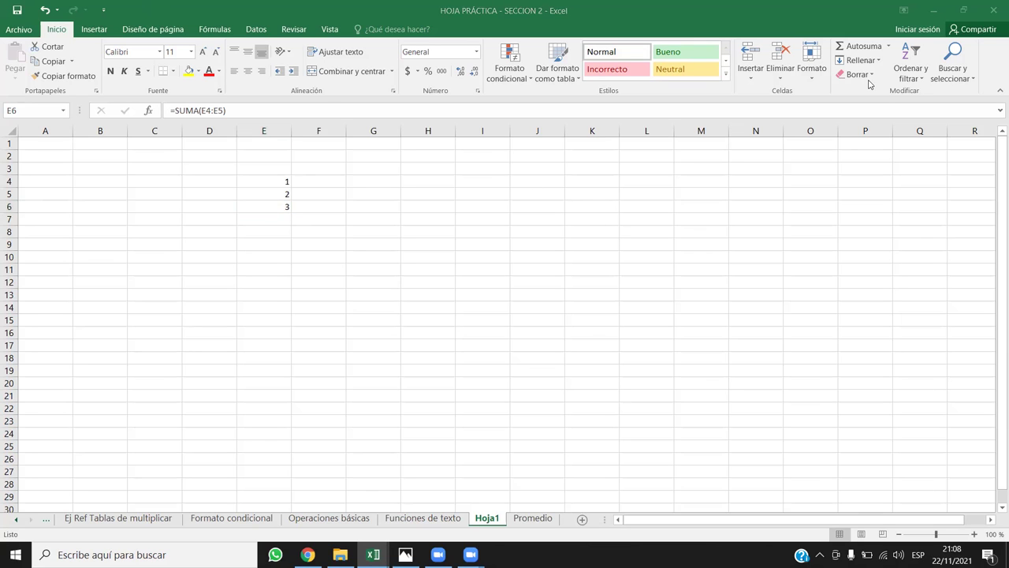
{"action": "left_click", "coordinate": [254, 116]}
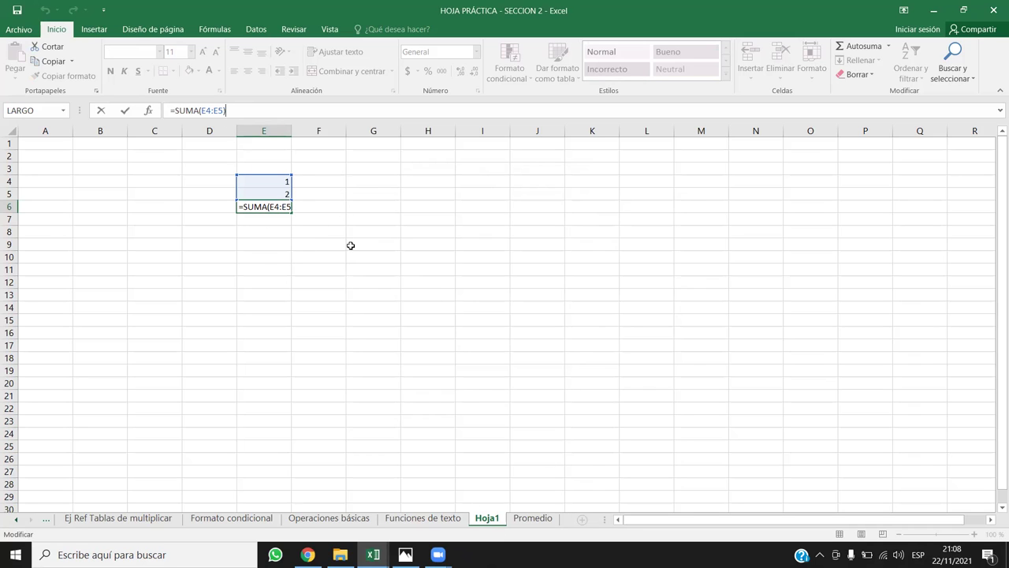
{"action": "key", "text": "Return"}
{"action": "left_click", "coordinate": [389, 234]}
{"action": "left_click", "coordinate": [284, 206]}
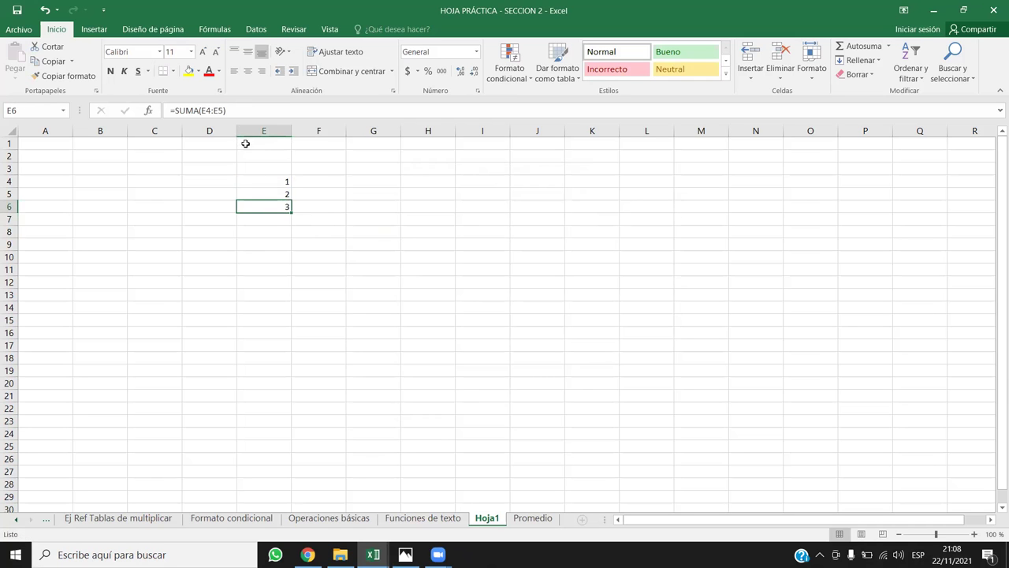
{"action": "key", "text": "F2"}
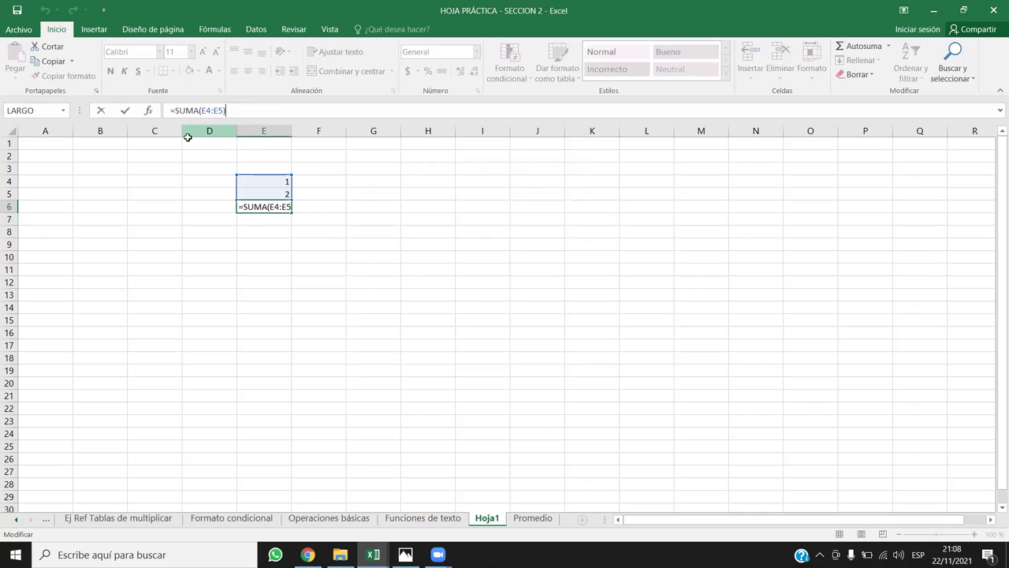
{"action": "left_click_drag", "start_coordinate": [227, 111], "coordinate": [168, 111]}
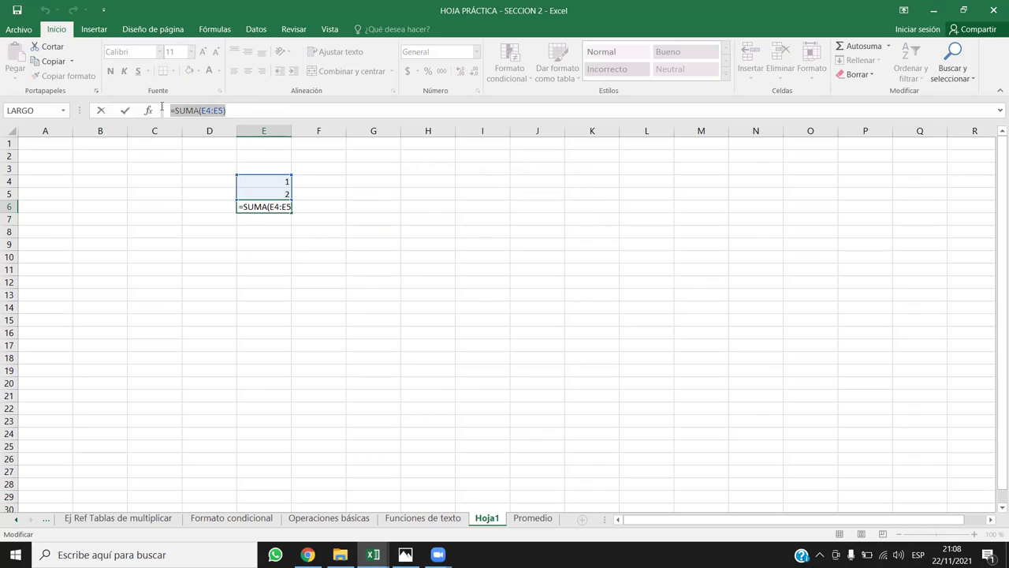
{"action": "left_click", "coordinate": [272, 108]}
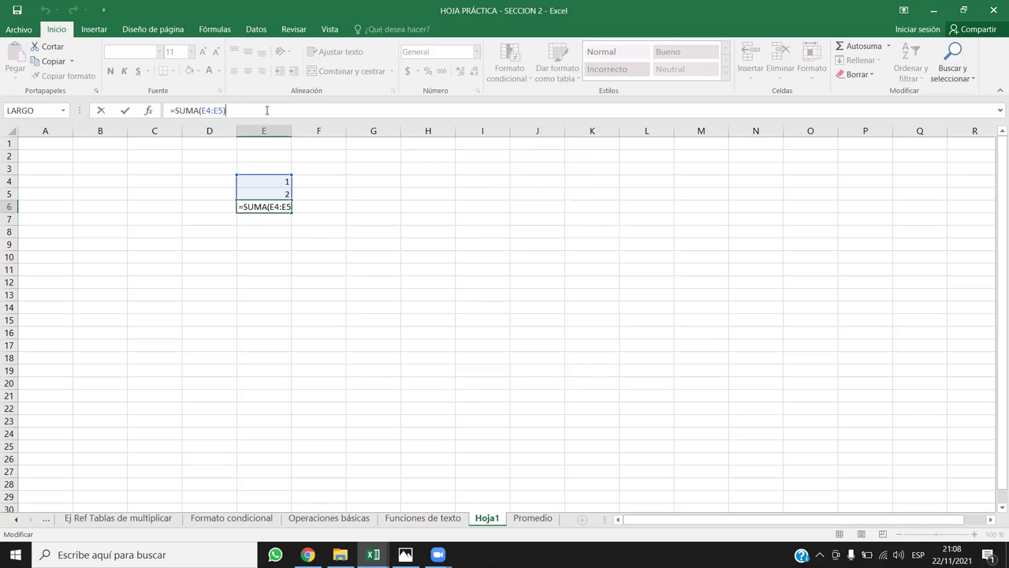
Switch to the Chrome lesson page and read the ERRORES EN LOS DATOS section on formula error options
{"action": "left_click", "coordinate": [308, 554]}
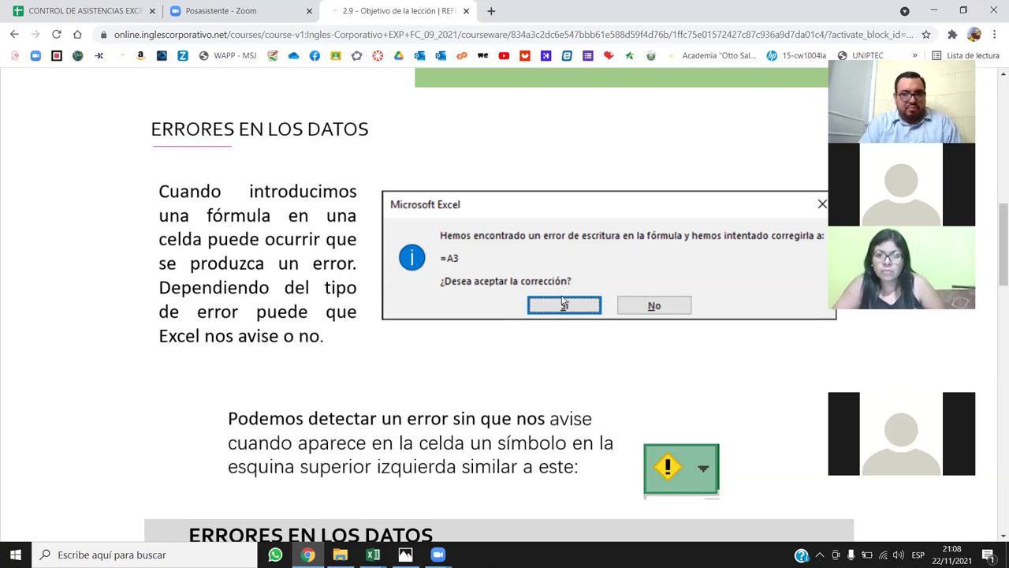
{"action": "scroll", "coordinate": [503, 296], "scroll_direction": "down", "scroll_amount": 3}
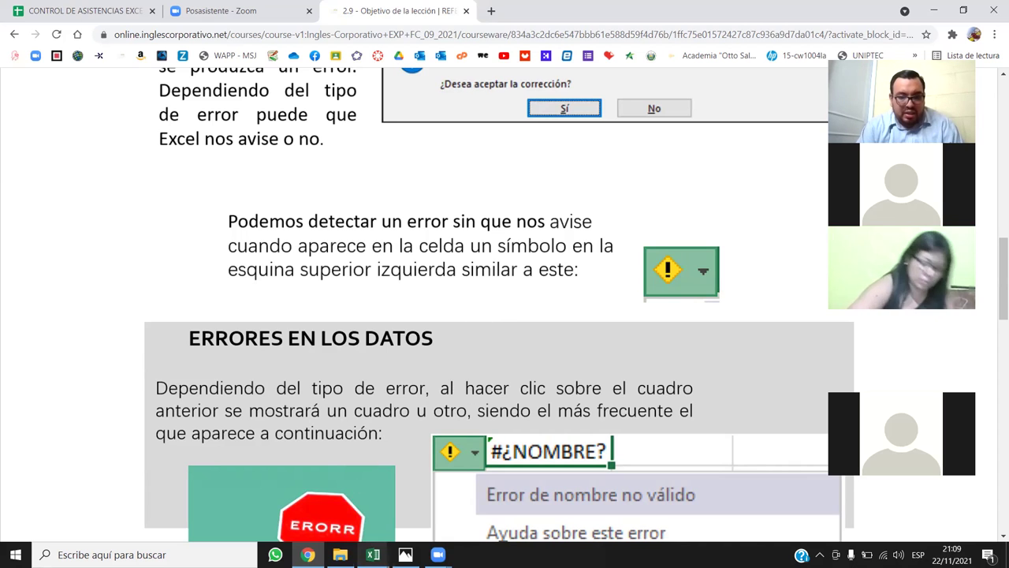
{"action": "scroll", "coordinate": [486, 279], "scroll_direction": "down", "scroll_amount": 3}
{"action": "scroll", "coordinate": [550, 191], "scroll_direction": "down", "scroll_amount": 3}
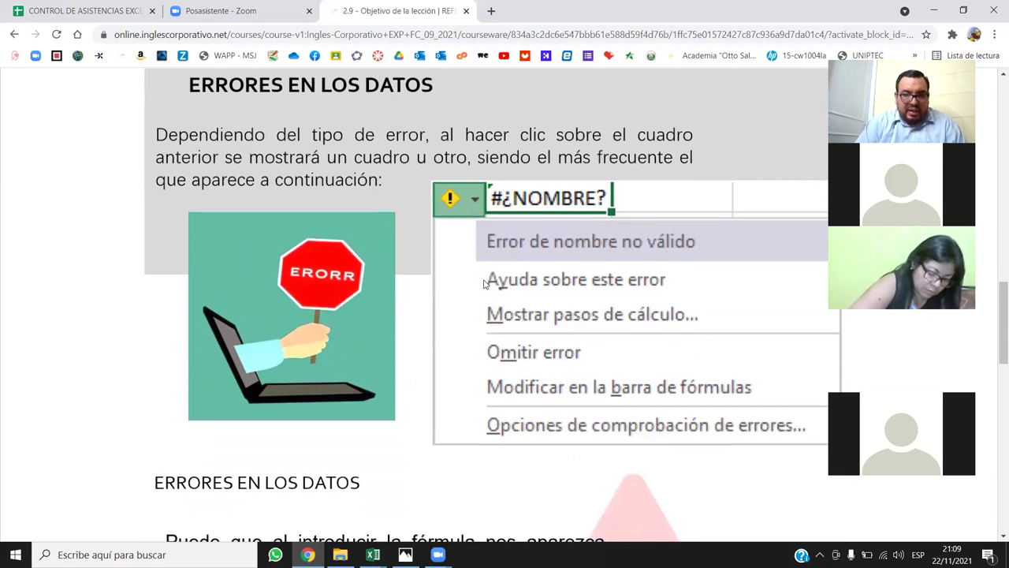
Return to the HOJA PRÁCTICA - SECCION 2 workbook in Excel and close the edit of the formula in E6
{"action": "left_click", "coordinate": [373, 554]}
{"action": "left_click", "coordinate": [423, 509]}
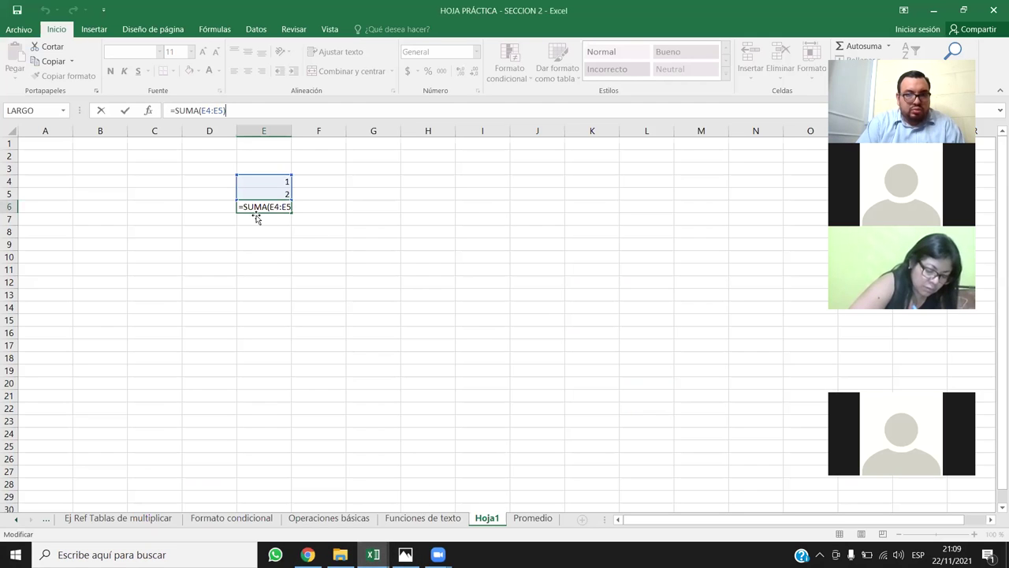
{"action": "key", "text": "ctrl+Return"}
{"action": "left_click", "coordinate": [389, 224]}
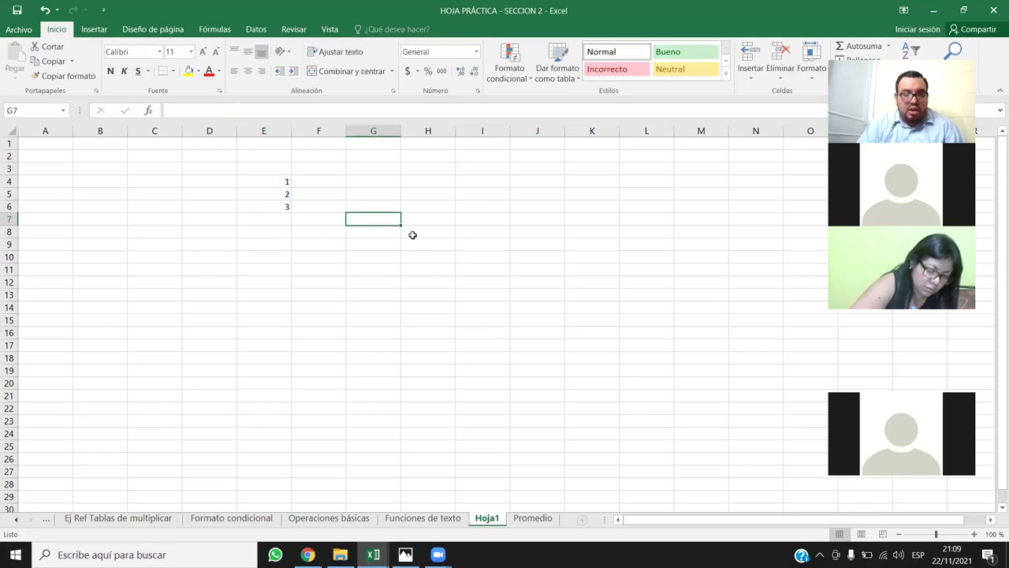
Enter a deliberately faulty sum in cell E10 with the text hola and cell E4 as arguments: =suma(hola;E4)
{"action": "scroll", "coordinate": [410, 239], "scroll_direction": "up", "scroll_amount": 4}
{"action": "left_click", "coordinate": [385, 329]}
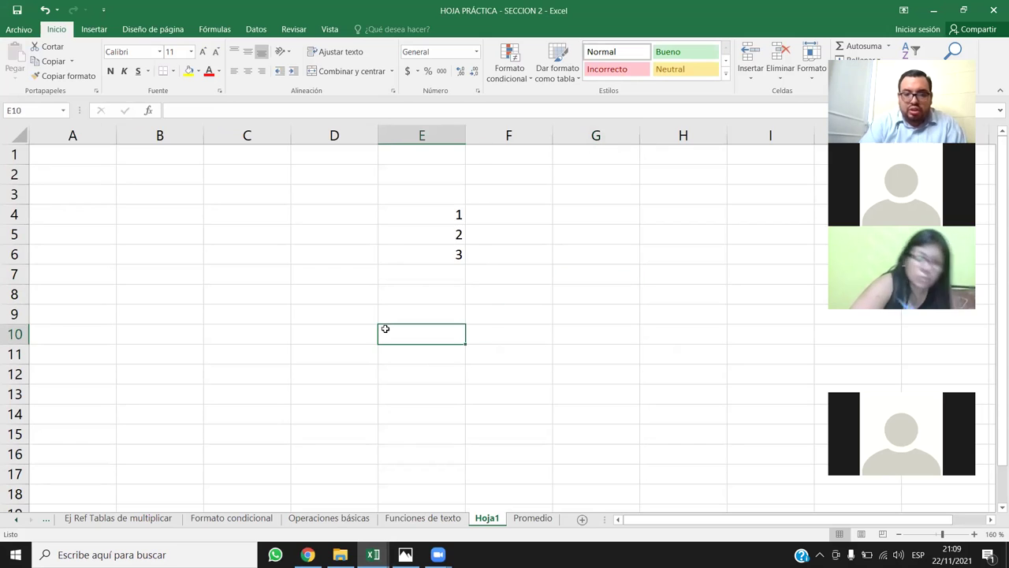
{"action": "type", "text": "=suma"}
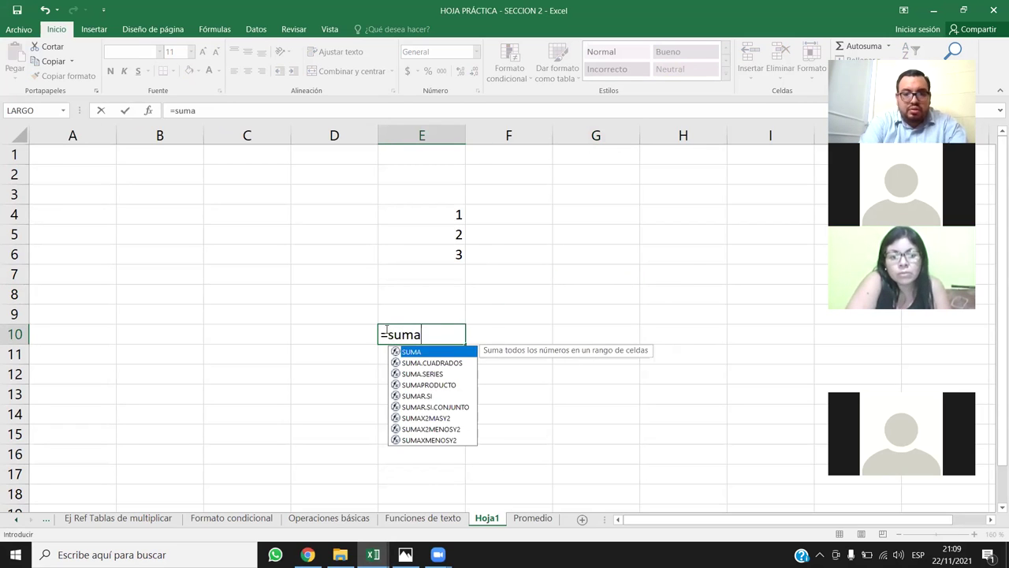
{"action": "type", "text": "("}
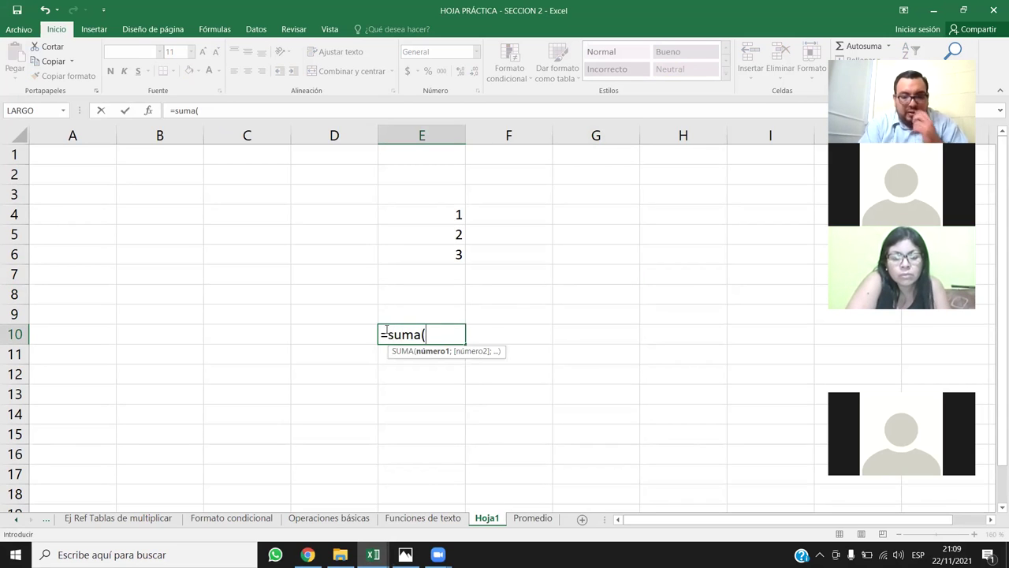
{"action": "type", "text": "hola;"}
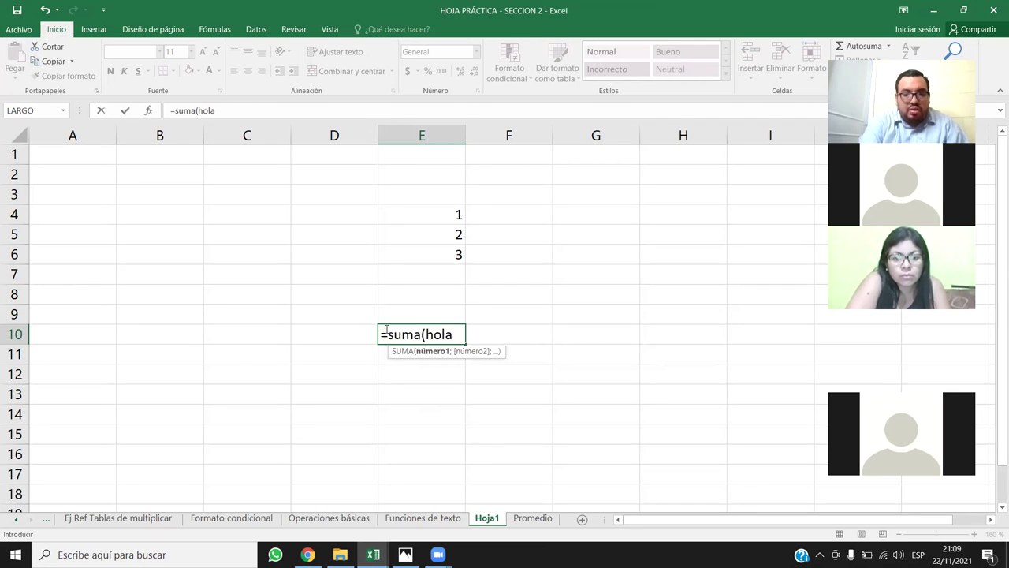
{"action": "left_click", "coordinate": [449, 214]}
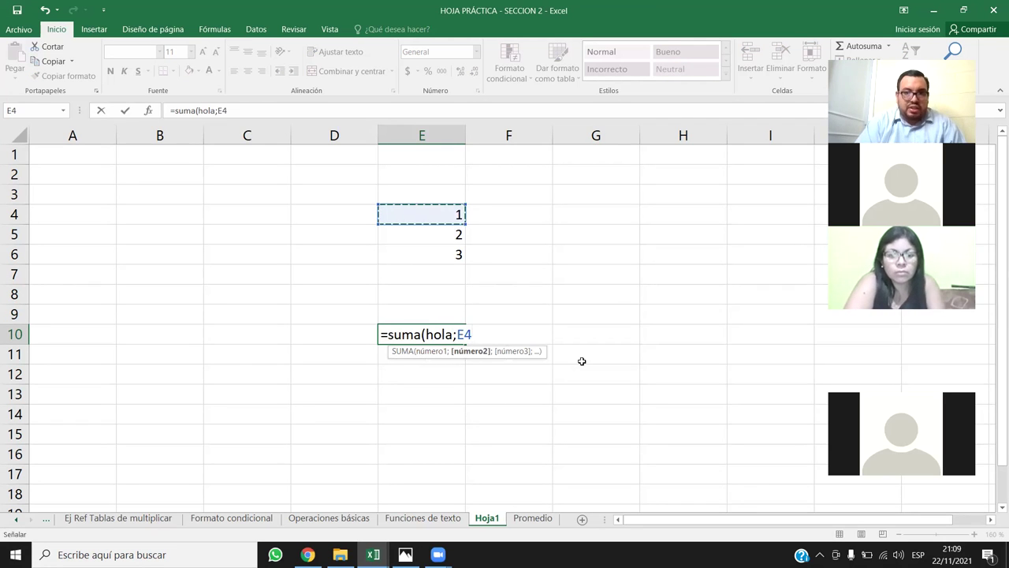
{"action": "key", "text": "Return"}
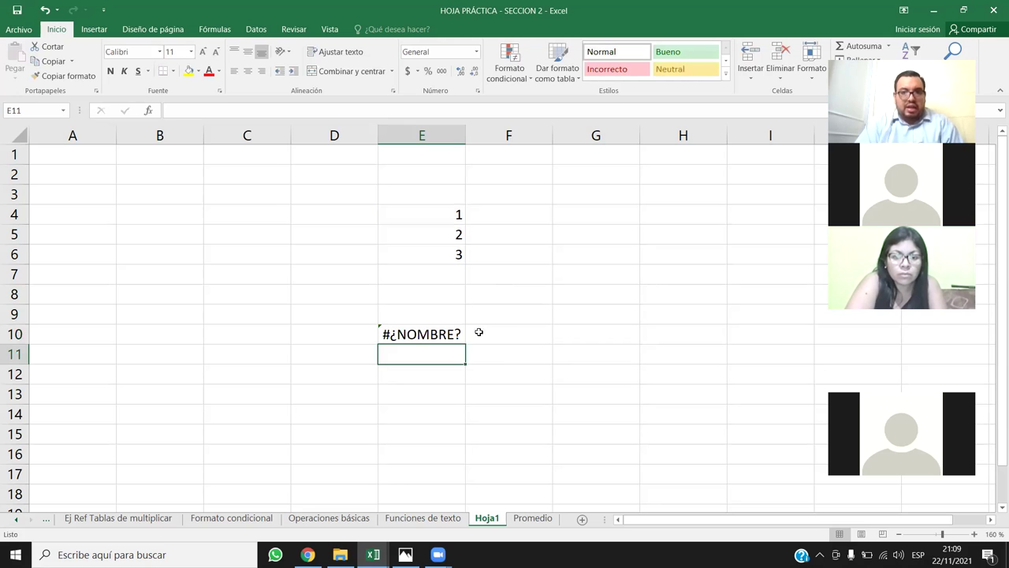
Open the error options of cell E10 and dismiss its error flag with Omitir error
{"action": "left_click", "coordinate": [440, 337]}
{"action": "left_click", "coordinate": [406, 381]}
{"action": "left_click", "coordinate": [398, 331]}
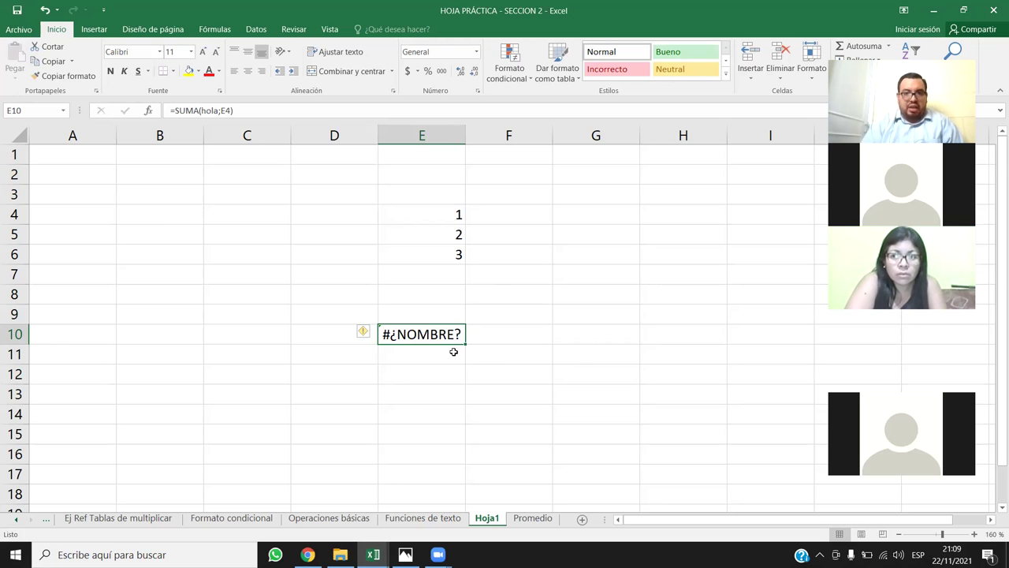
{"action": "mouse_move", "coordinate": [370, 337]}
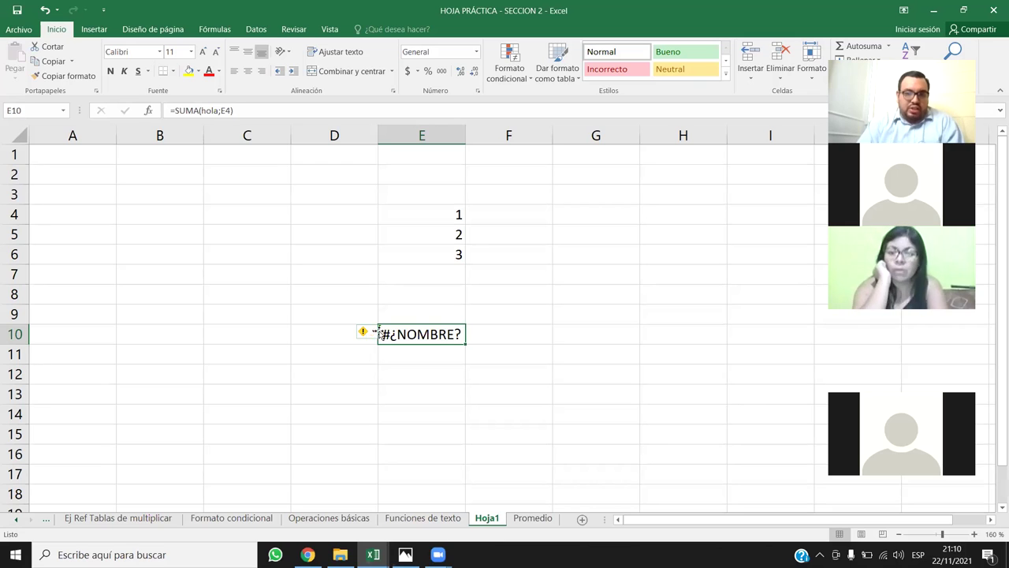
{"action": "left_click", "coordinate": [374, 332]}
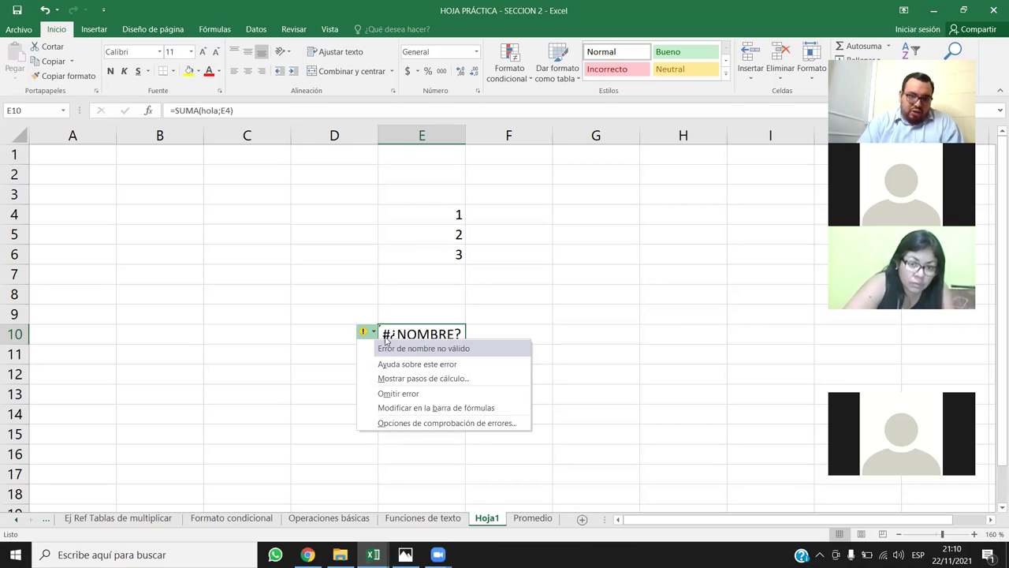
{"action": "left_click", "coordinate": [399, 392]}
{"action": "left_click", "coordinate": [434, 358]}
{"action": "left_click", "coordinate": [444, 333]}
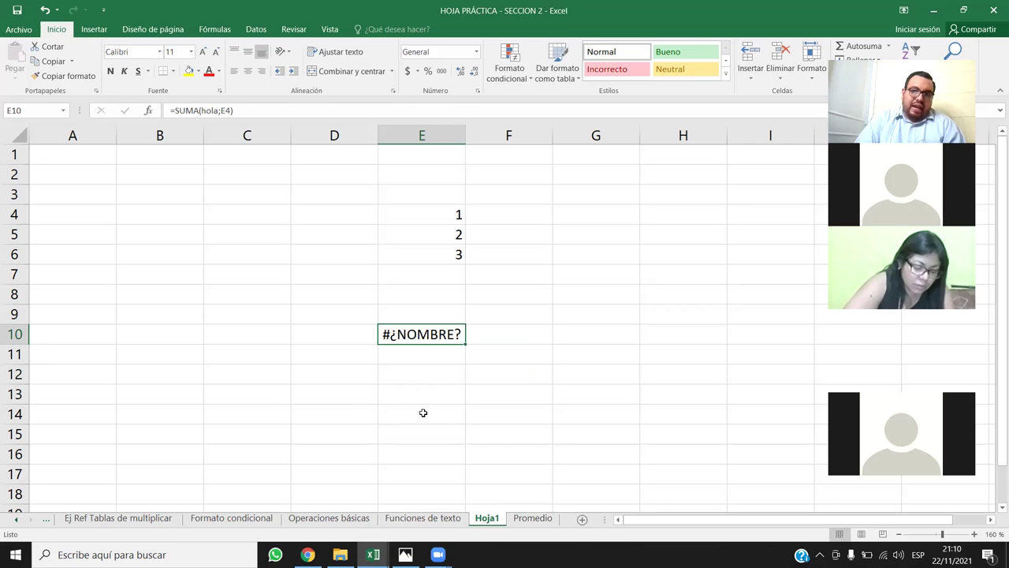
{"action": "left_click", "coordinate": [441, 375]}
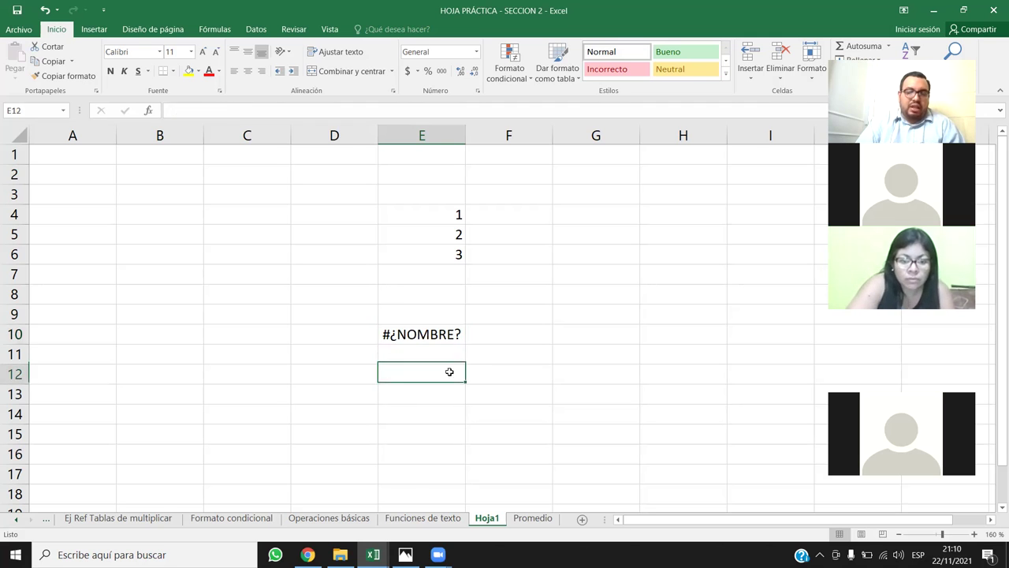
{"action": "left_click", "coordinate": [398, 337]}
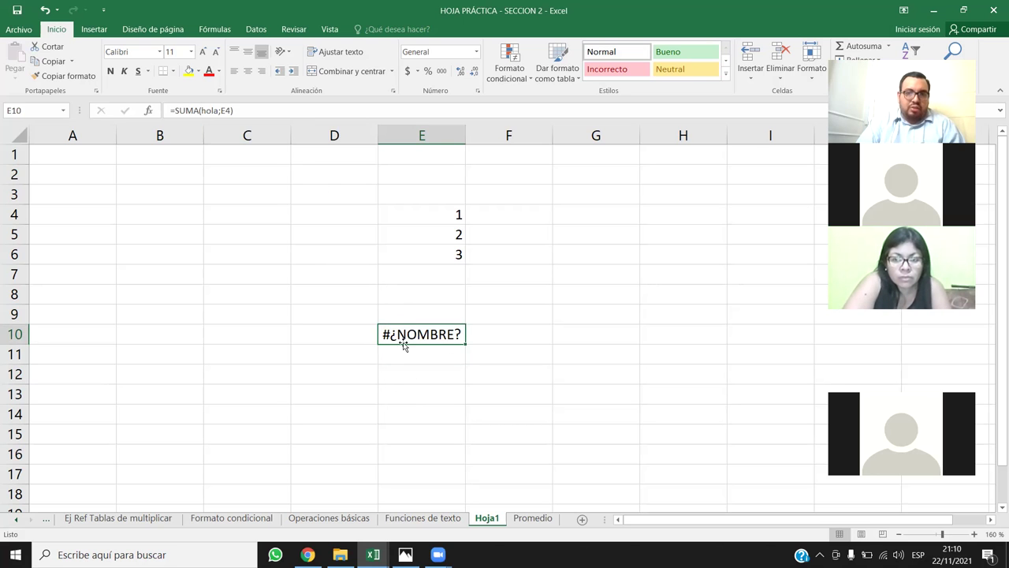
{"action": "left_click", "coordinate": [455, 372]}
{"action": "left_click", "coordinate": [442, 335]}
{"action": "double_click", "coordinate": [209, 110]}
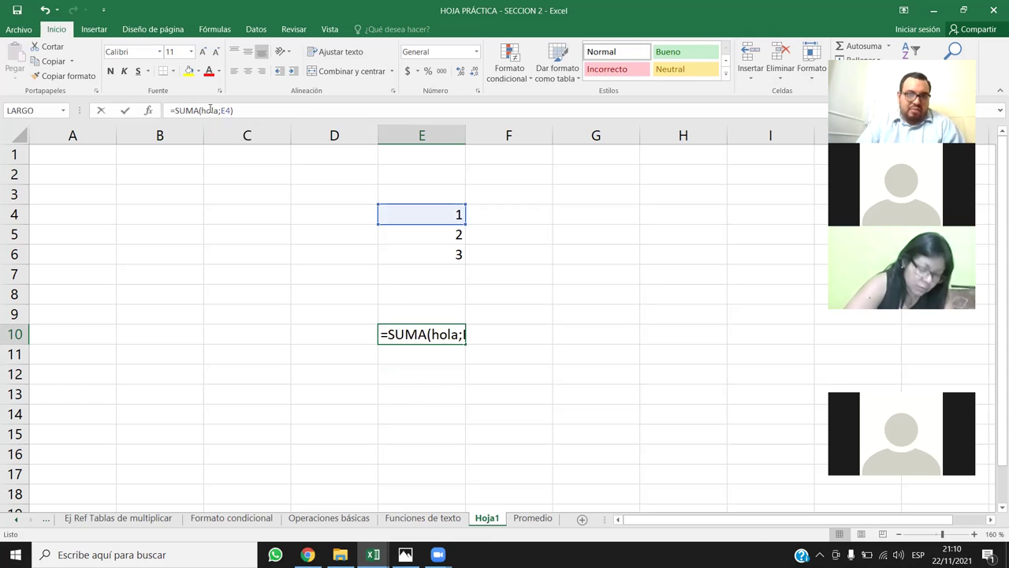
{"action": "left_click", "coordinate": [286, 268]}
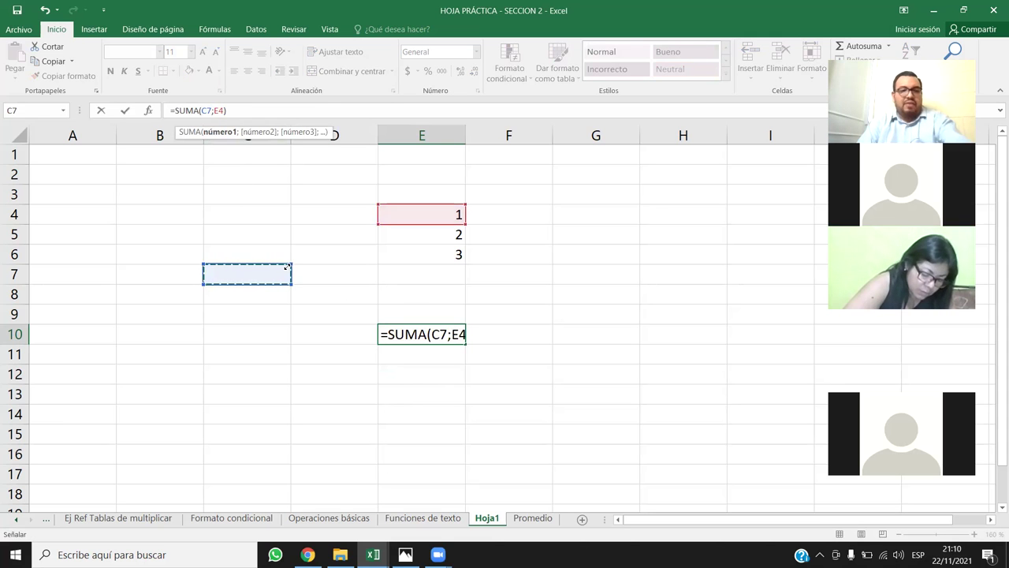
{"action": "key", "text": "Escape"}
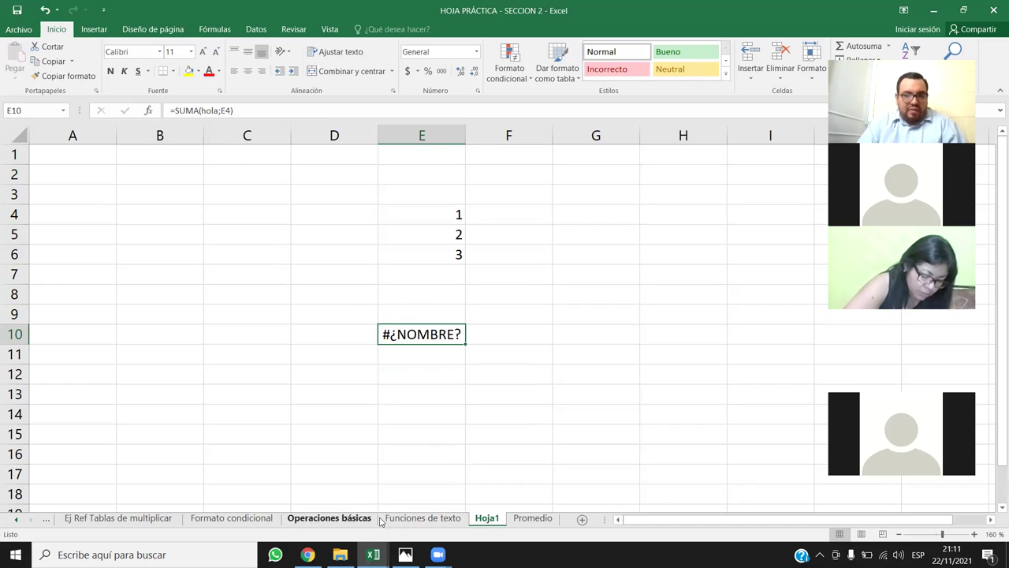
On the Promedio sheet, insert a row beneath the last student and label cell B15 TOTAL
{"action": "left_click", "coordinate": [418, 520]}
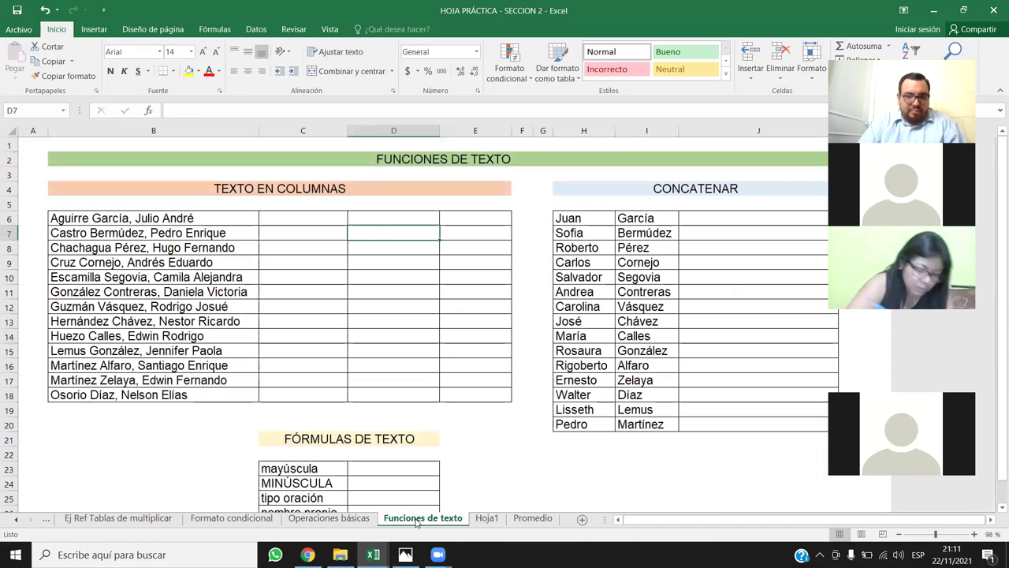
{"action": "left_click", "coordinate": [532, 518]}
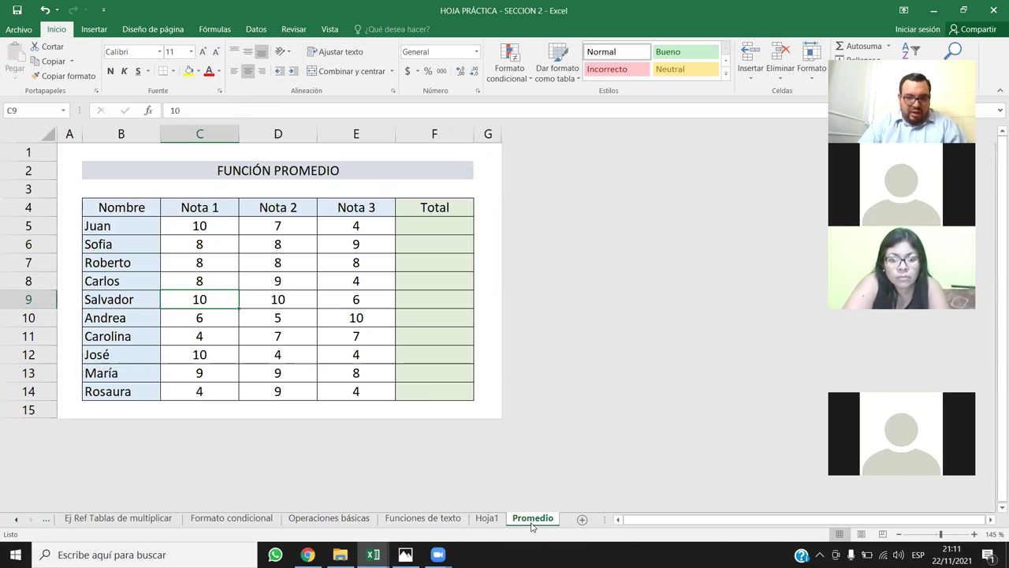
{"action": "left_click", "coordinate": [31, 408]}
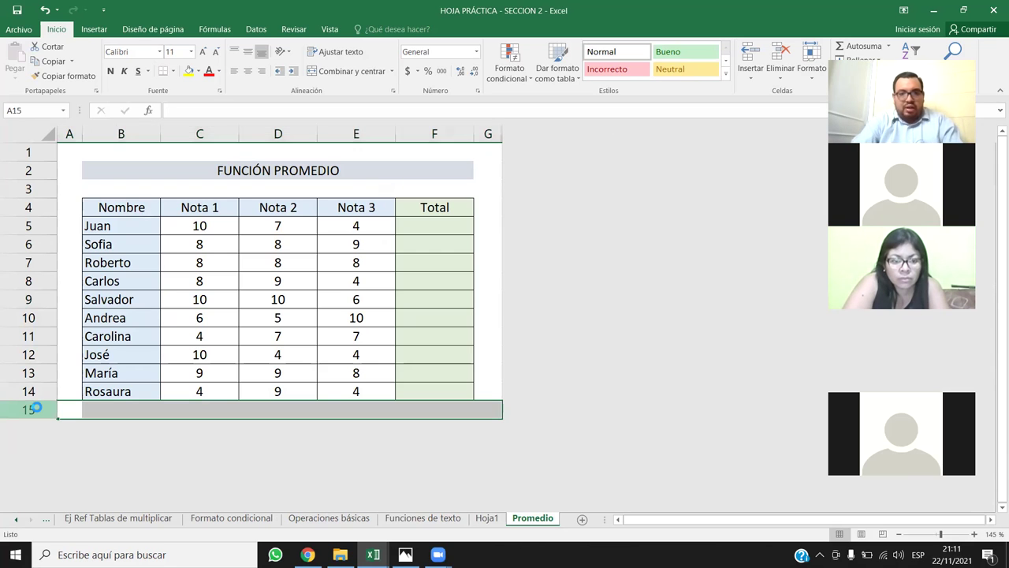
{"action": "left_click", "coordinate": [155, 411]}
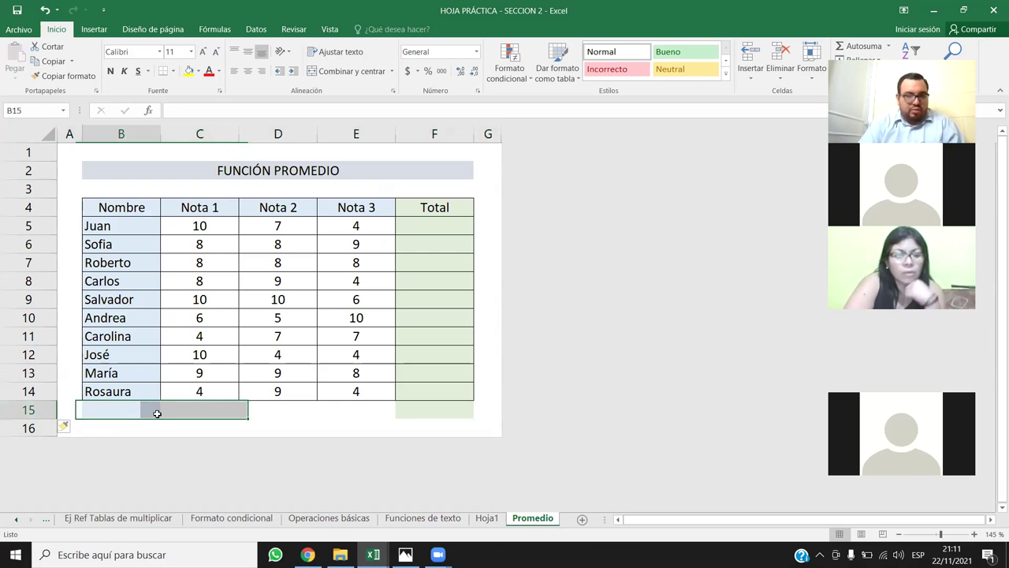
{"action": "type", "text": "TOTAL"}
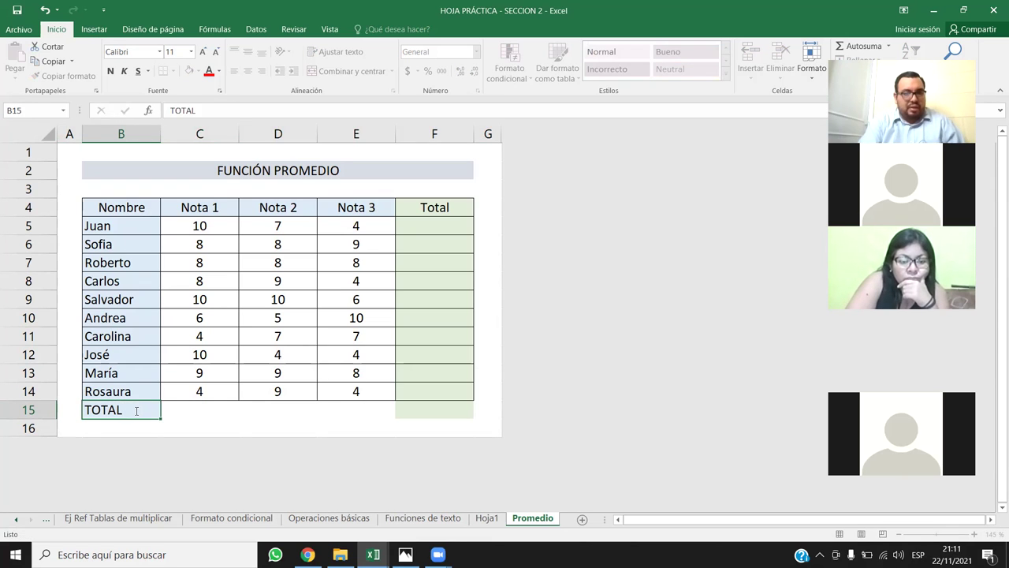
{"action": "key", "text": "Tab"}
{"action": "key", "text": "Down"}
{"action": "key", "text": "Up"}
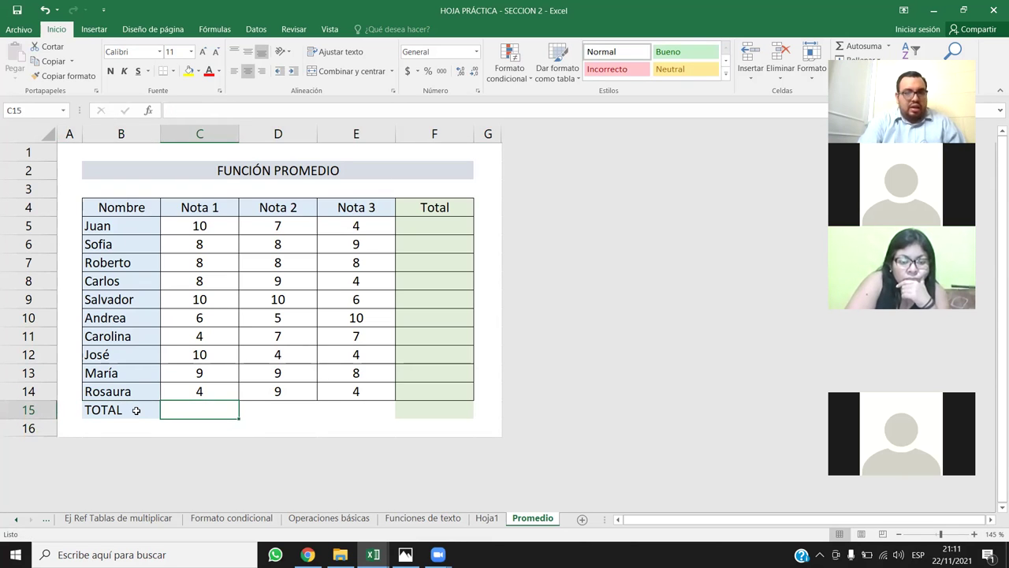
Replace the three Nota headers in C4:E4 with the numbers 1, 2 and 3
{"action": "left_click_drag", "start_coordinate": [201, 208], "coordinate": [353, 207]}
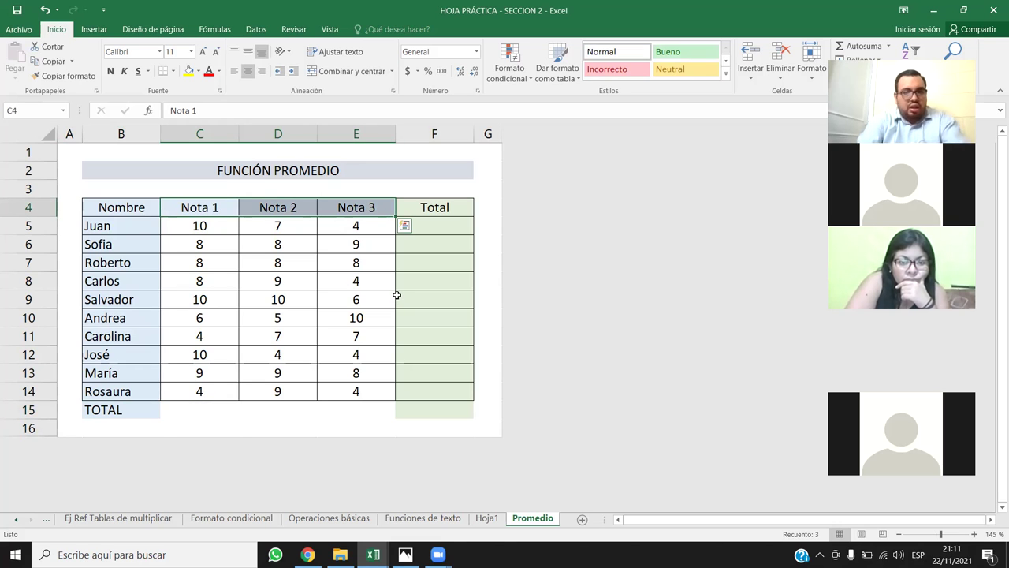
{"action": "key", "text": "Delete"}
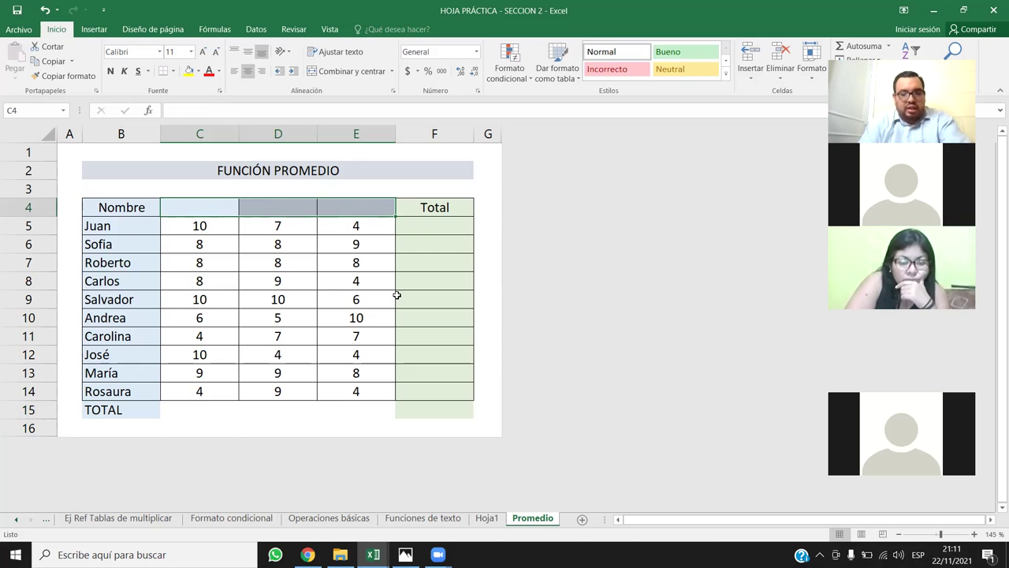
{"action": "left_click", "coordinate": [208, 208]}
{"action": "type", "text": "1"}
{"action": "left_click", "coordinate": [264, 207]}
{"action": "type", "text": "2"}
{"action": "left_click", "coordinate": [344, 206]}
{"action": "type", "text": "3"}
{"action": "left_click", "coordinate": [372, 282]}
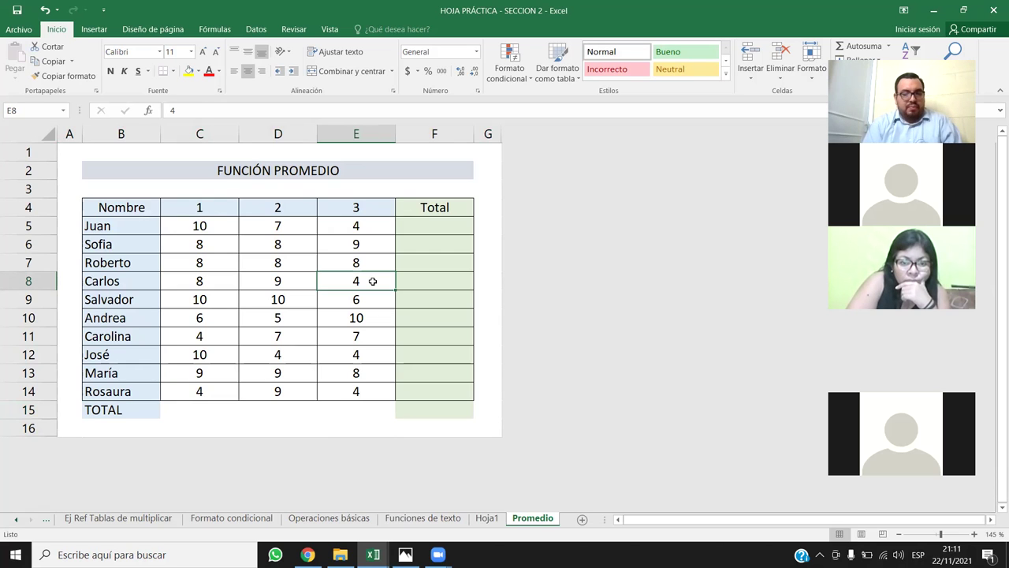
Add an Autosuma total in C15 and shrink its range to C5:C14, leaving out the numeric header
{"action": "left_click", "coordinate": [203, 407]}
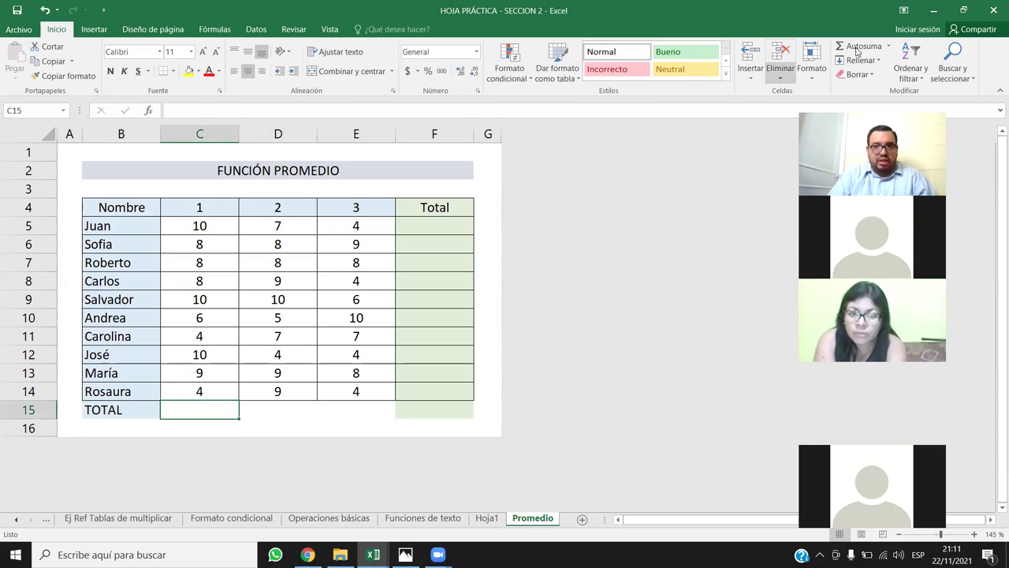
{"action": "left_click", "coordinate": [856, 47]}
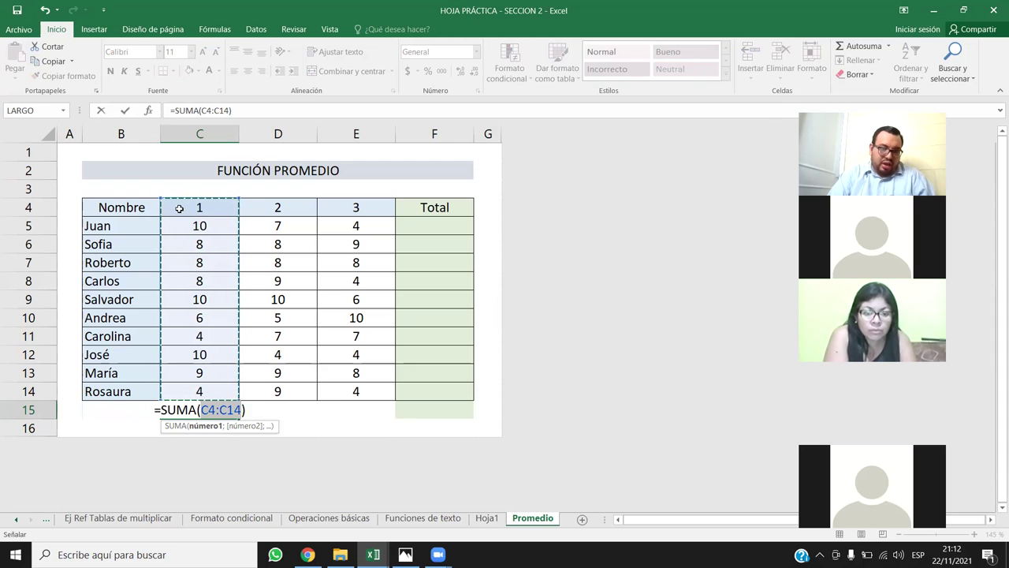
{"action": "left_click", "coordinate": [237, 198]}
{"action": "left_click_drag", "start_coordinate": [236, 207], "coordinate": [236, 226]}
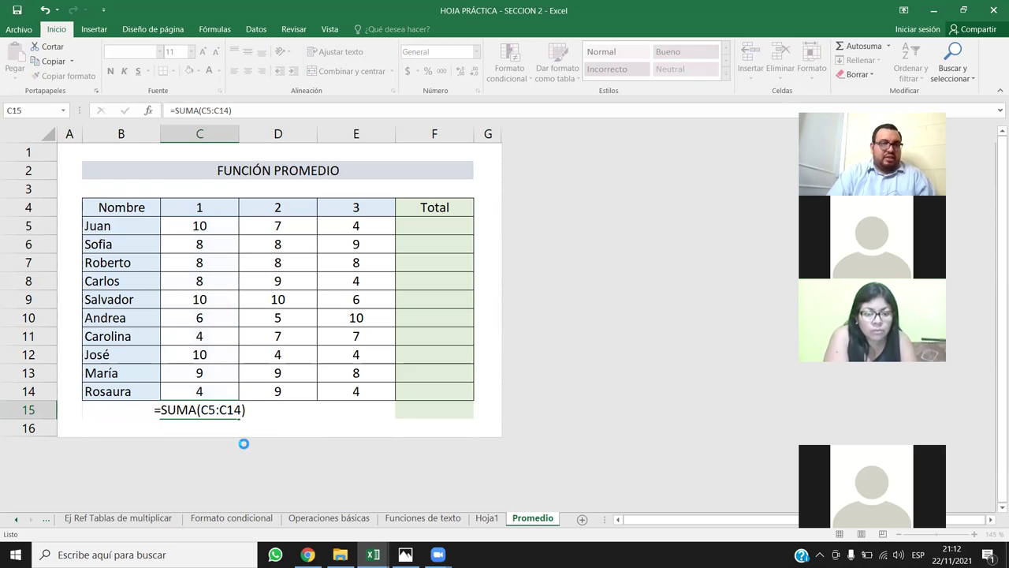
{"action": "key", "text": "Return"}
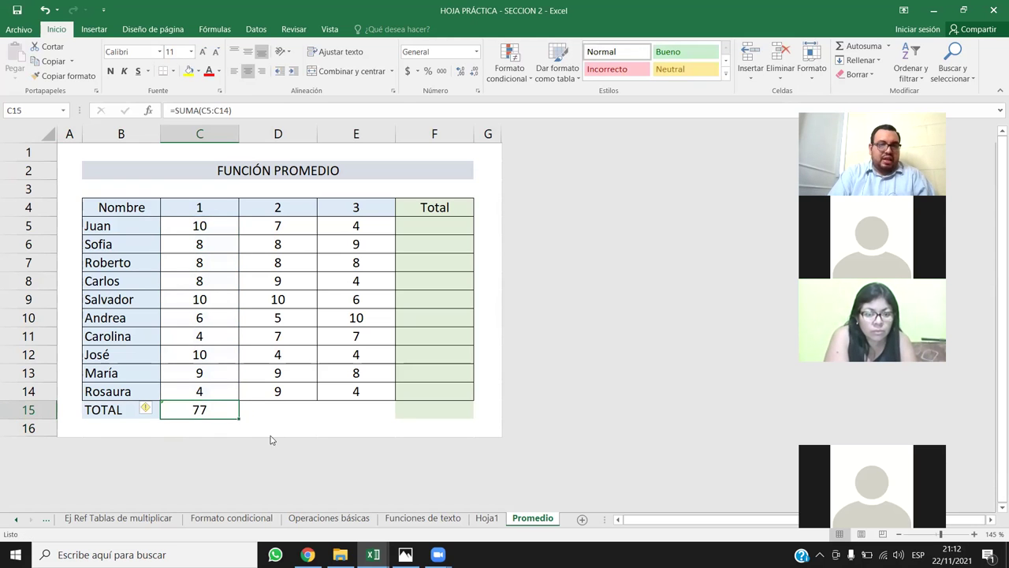
Correct the flagged total in C15 with the error option Actualizar fórmula para incluir celdas
{"action": "left_click", "coordinate": [269, 414]}
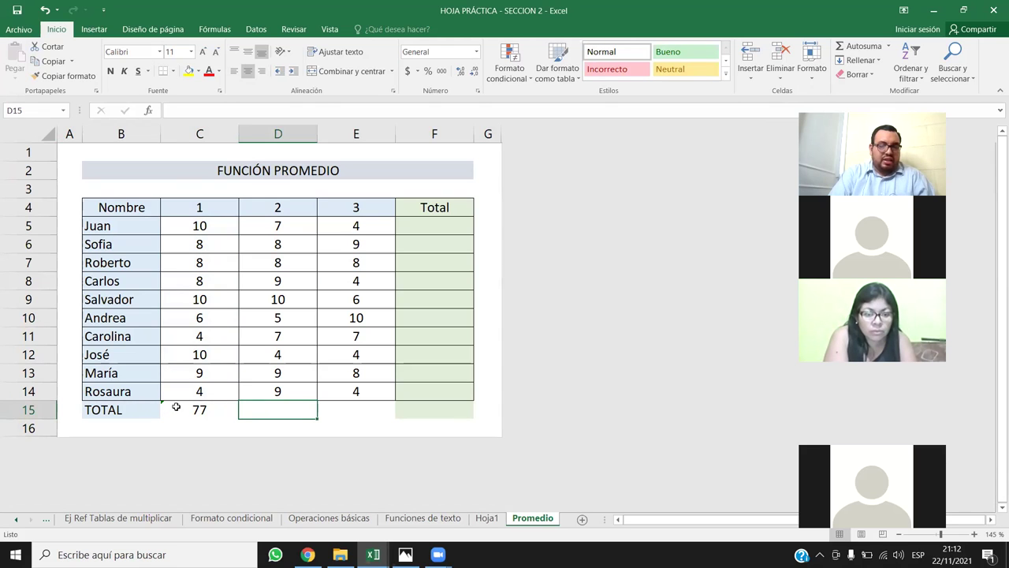
{"action": "left_click", "coordinate": [180, 410]}
{"action": "mouse_move", "coordinate": [147, 409]}
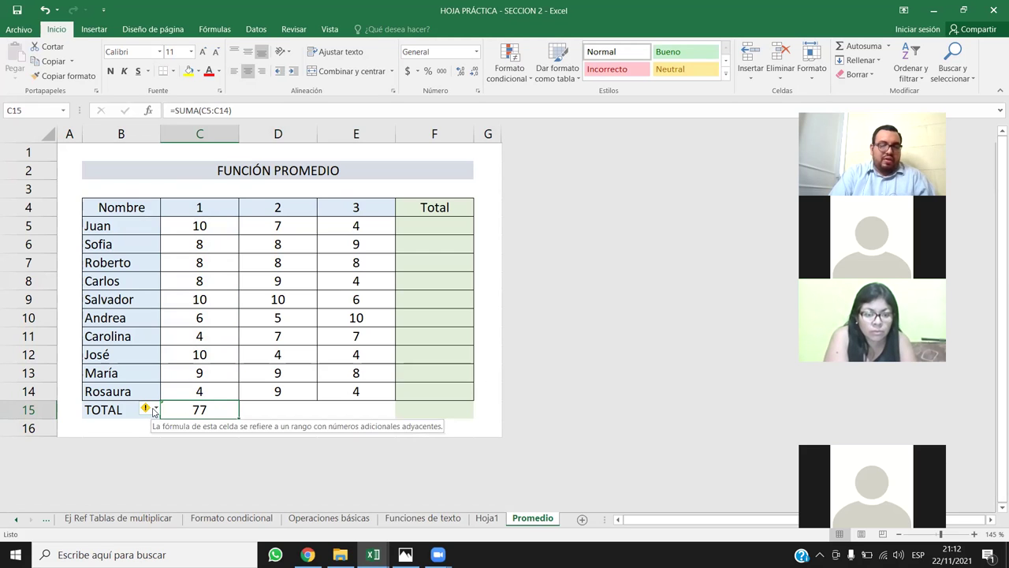
{"action": "left_click", "coordinate": [154, 410]}
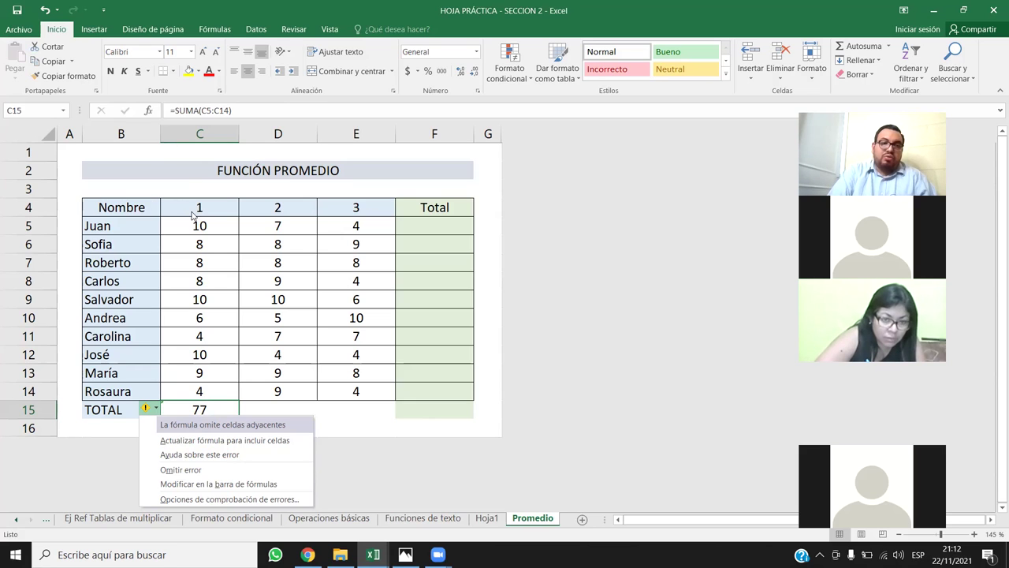
{"action": "left_click", "coordinate": [205, 448]}
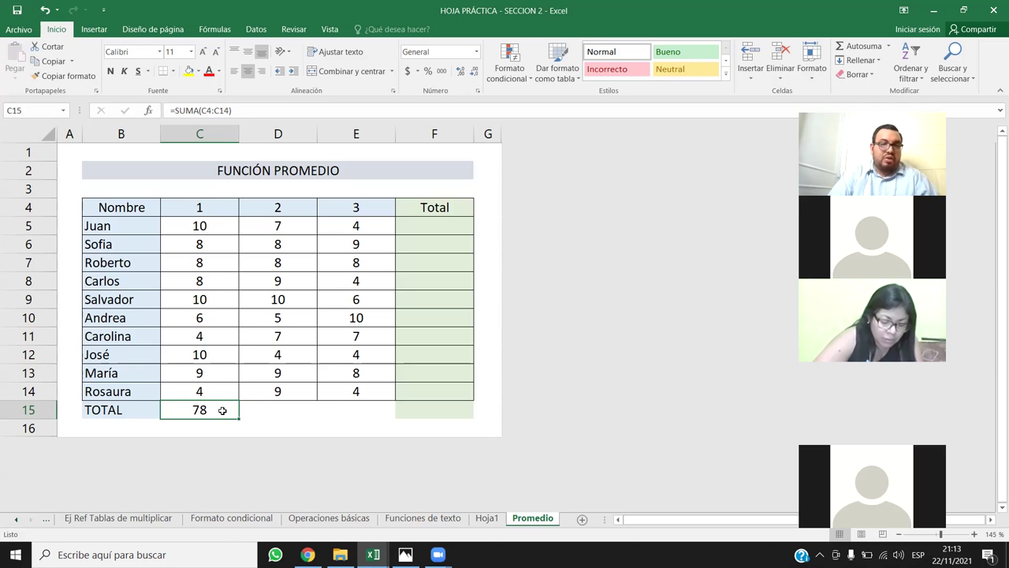
Fill the C15 total across to D15:E15 and inspect the range used by the formula in D15
{"action": "left_click_drag", "start_coordinate": [236, 416], "coordinate": [359, 413]}
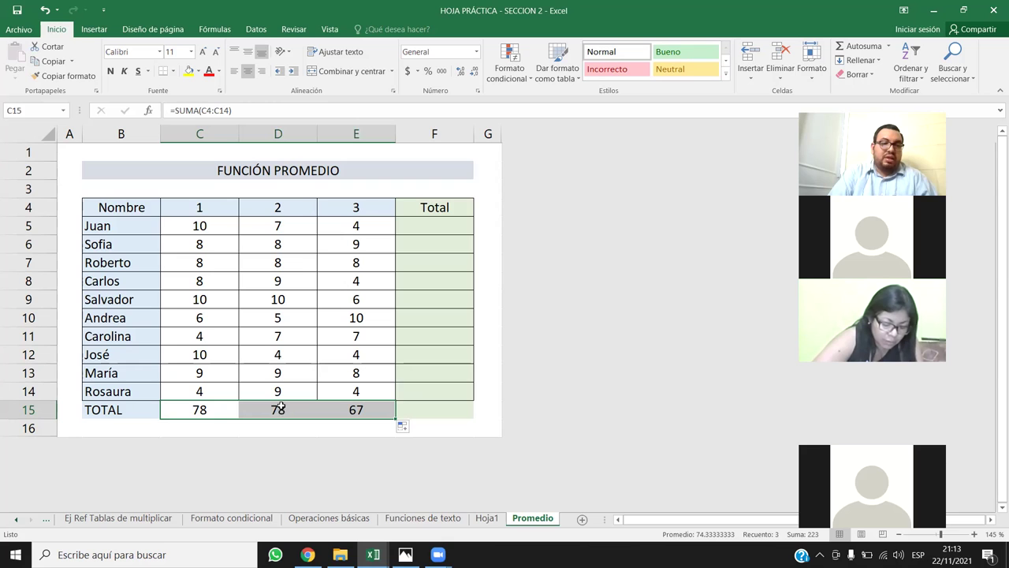
{"action": "double_click", "coordinate": [281, 406]}
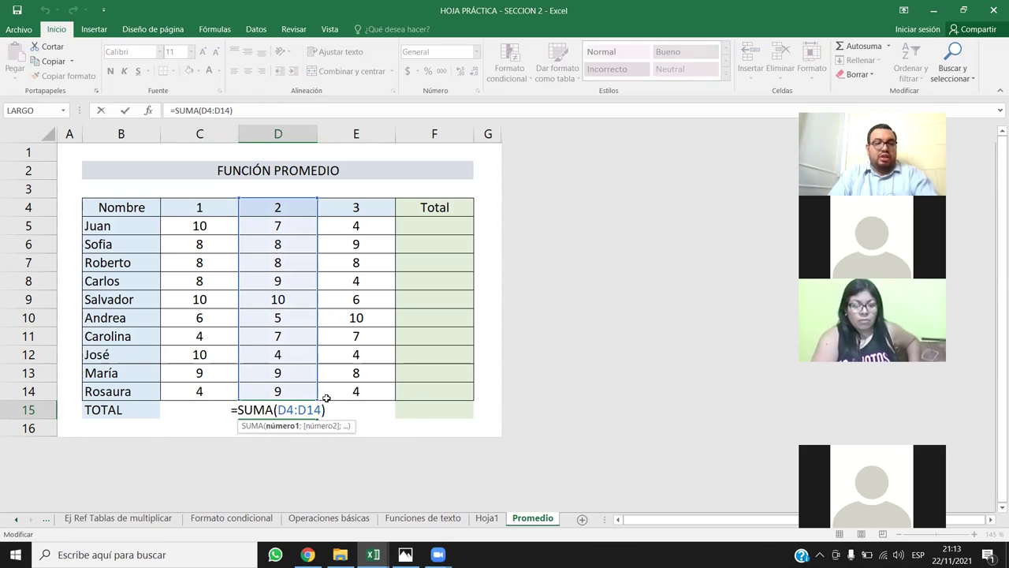
{"action": "key", "text": "Escape"}
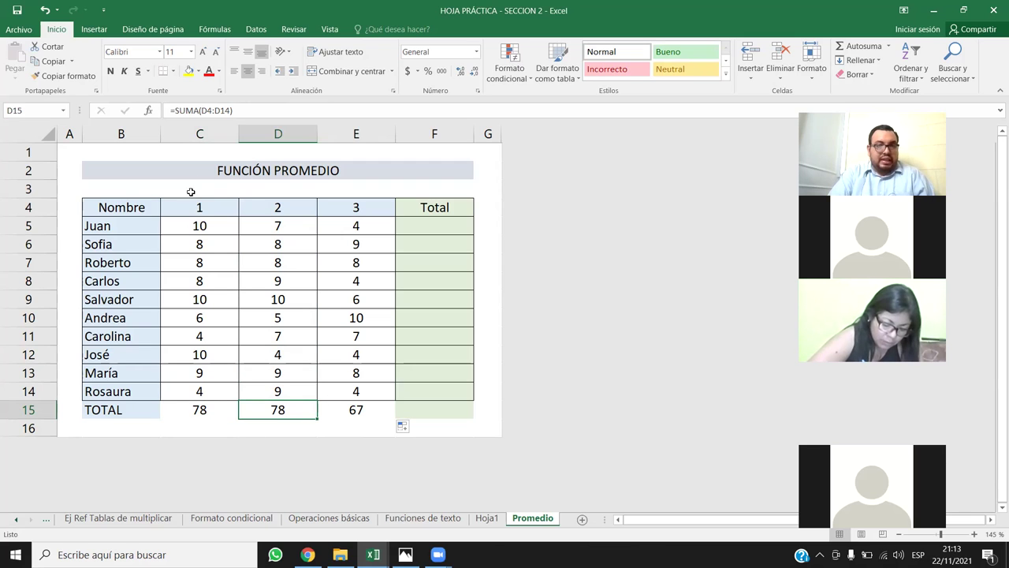
Clear the totals from C15:E15
{"action": "left_click", "coordinate": [216, 403]}
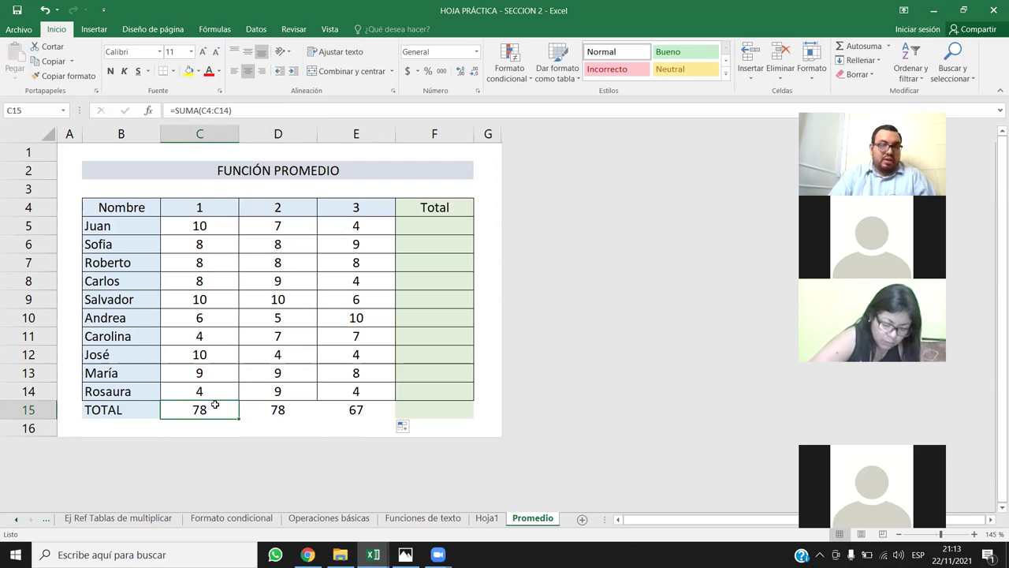
{"action": "left_click_drag", "start_coordinate": [263, 410], "coordinate": [333, 413]}
{"action": "key", "text": "Delete"}
{"action": "left_click", "coordinate": [221, 409]}
{"action": "key", "text": "Delete"}
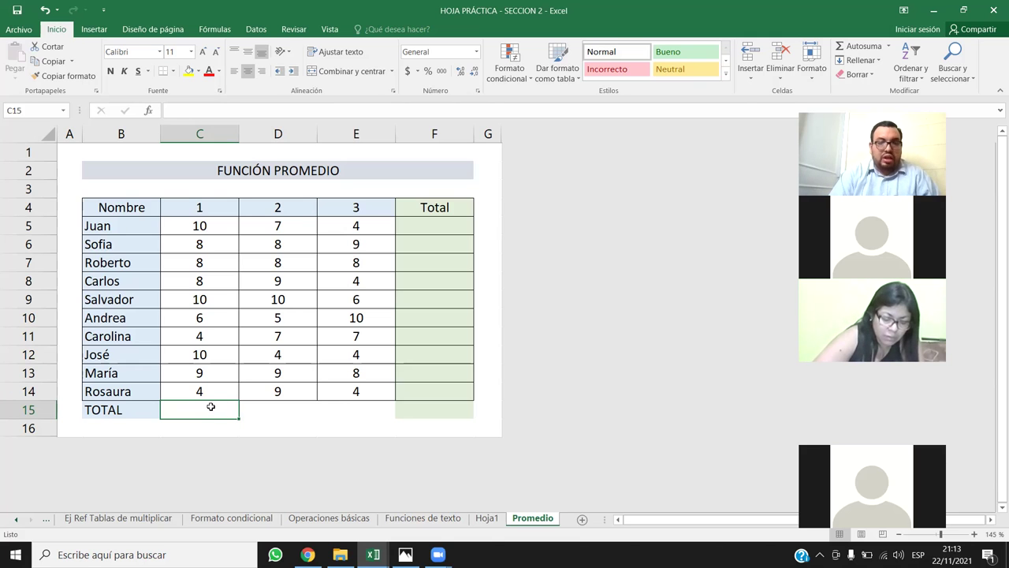
Enter the formula =SUMA(C5:C14) in cell C15 to total the first grade column without its header
{"action": "type", "text": "=S"}
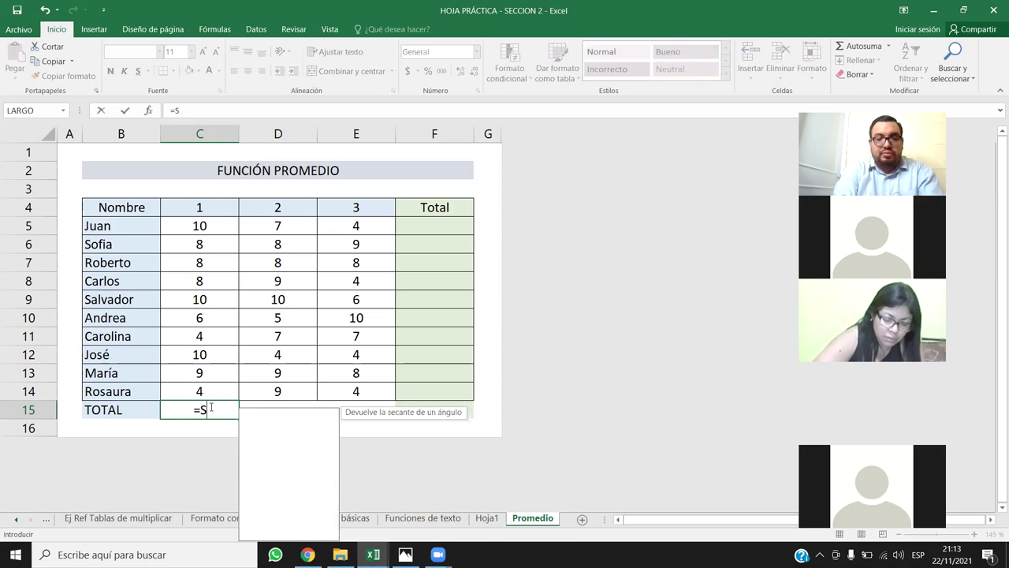
{"action": "type", "text": "UMA("}
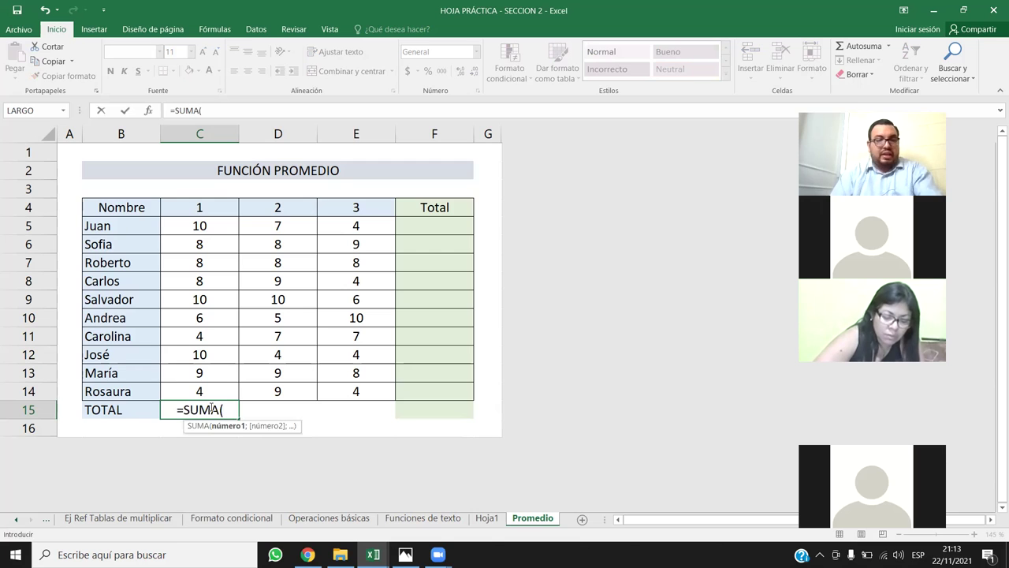
{"action": "left_click_drag", "start_coordinate": [200, 391], "coordinate": [199, 226]}
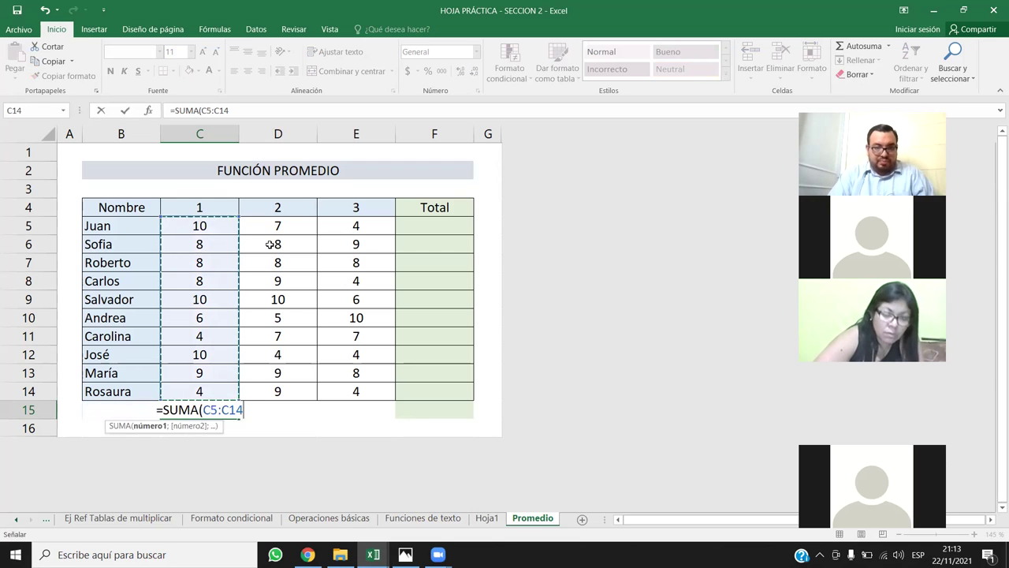
{"action": "type", "text": ")"}
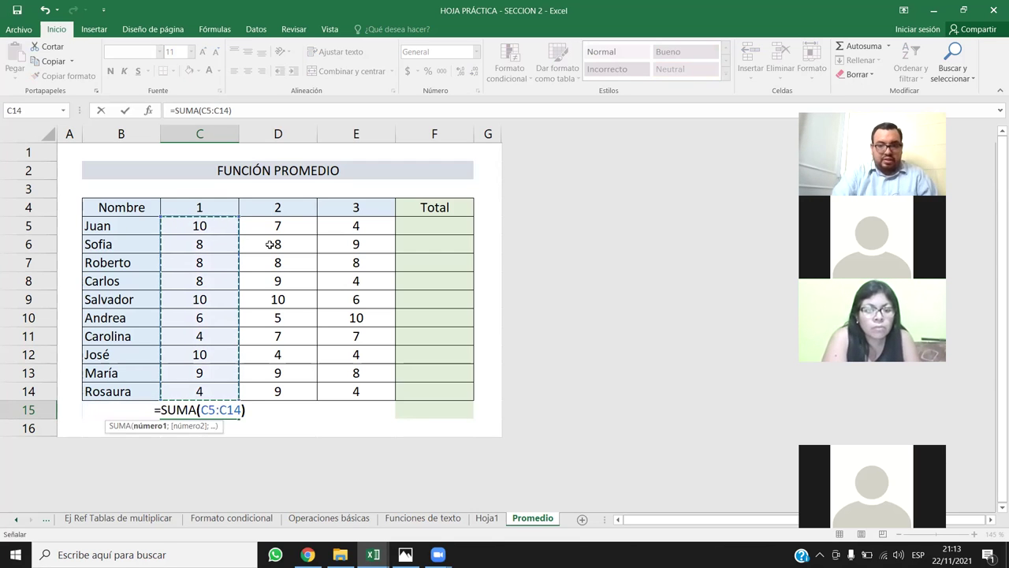
{"action": "key", "text": "Return"}
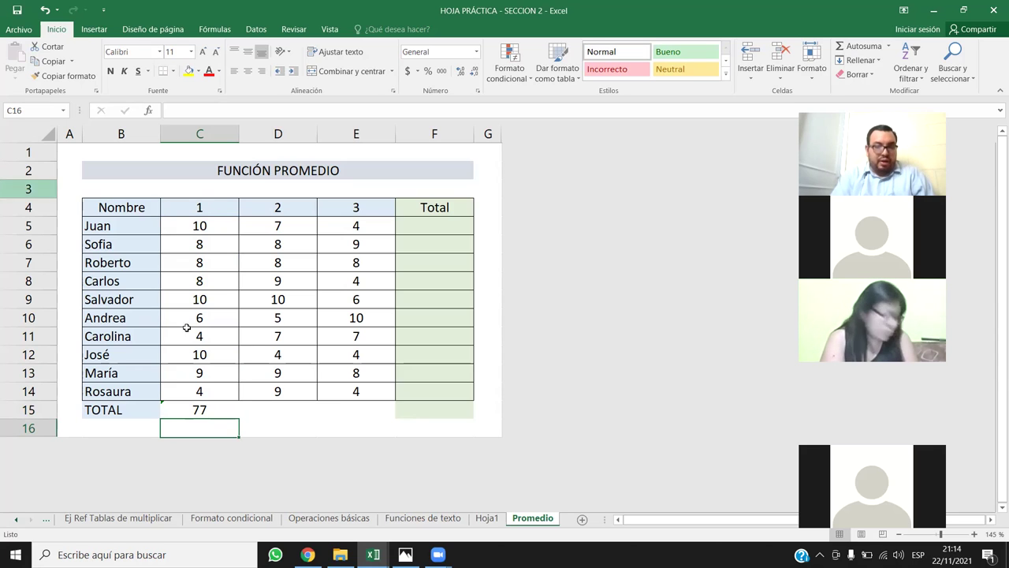
Dismiss the adjacent-cells error flag on C15 with Omitir error, keeping its formula
{"action": "left_click", "coordinate": [210, 411]}
{"action": "left_click", "coordinate": [150, 409]}
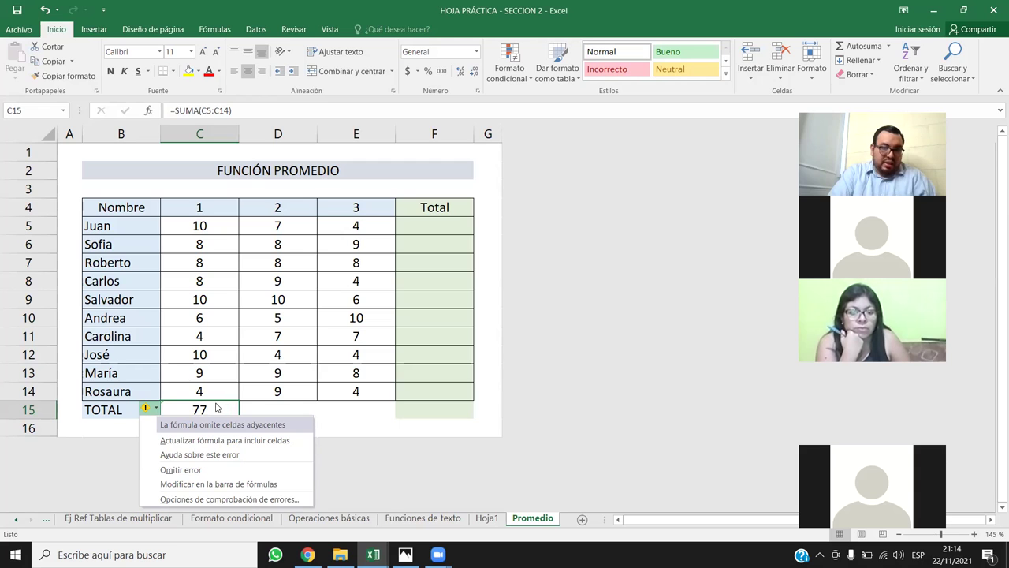
{"action": "left_click", "coordinate": [192, 471]}
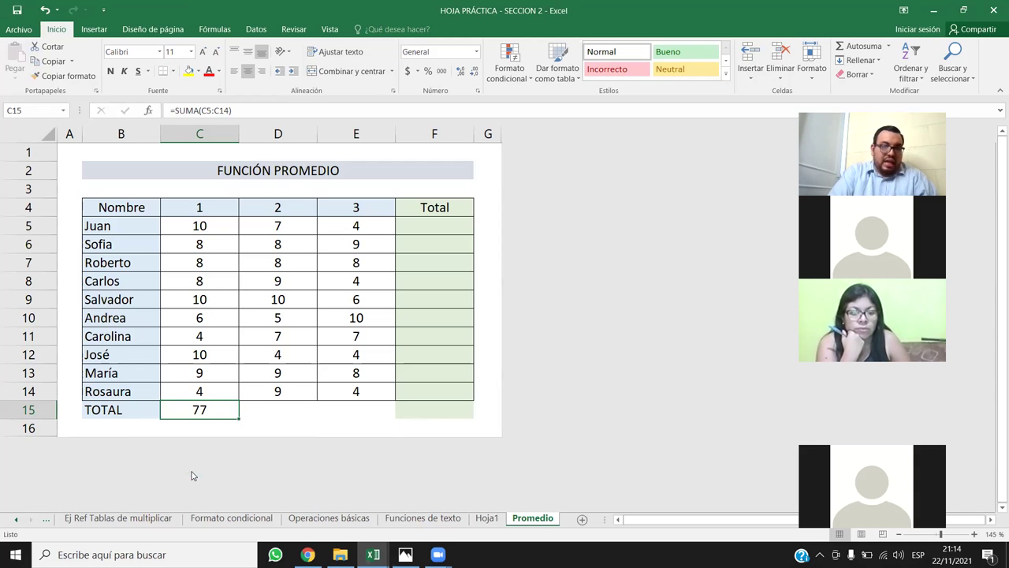
{"action": "key", "text": "Right"}
{"action": "left_click", "coordinate": [193, 411]}
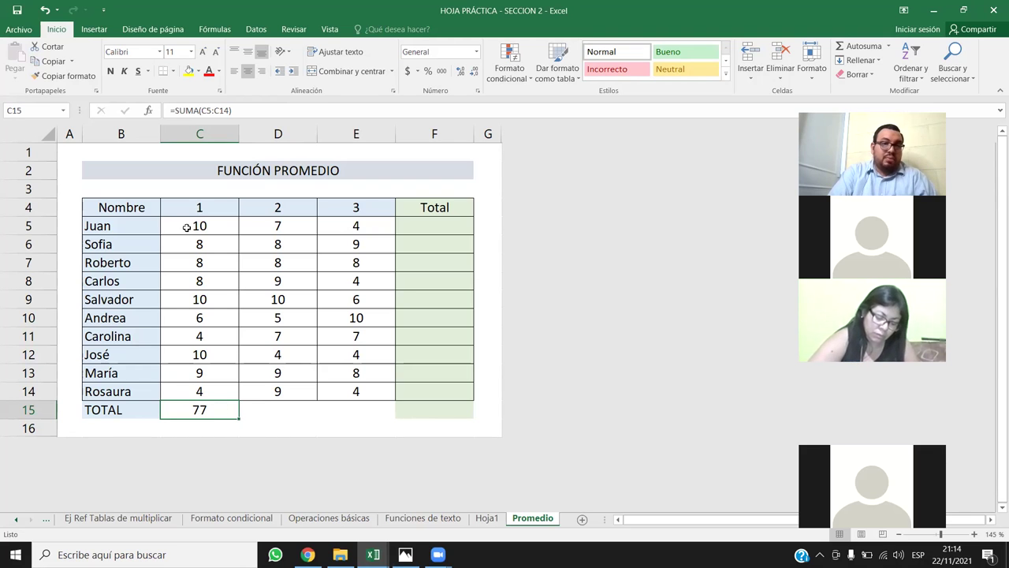
{"action": "left_click", "coordinate": [206, 206]}
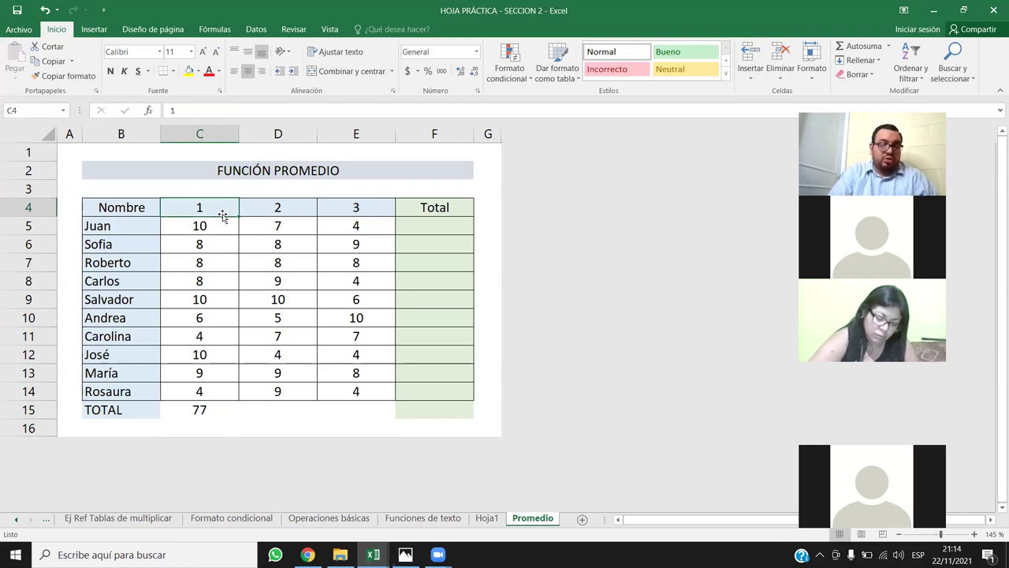
{"action": "left_click", "coordinate": [206, 409]}
{"action": "left_click", "coordinate": [263, 410]}
{"action": "left_click", "coordinate": [178, 407]}
{"action": "left_click", "coordinate": [308, 430]}
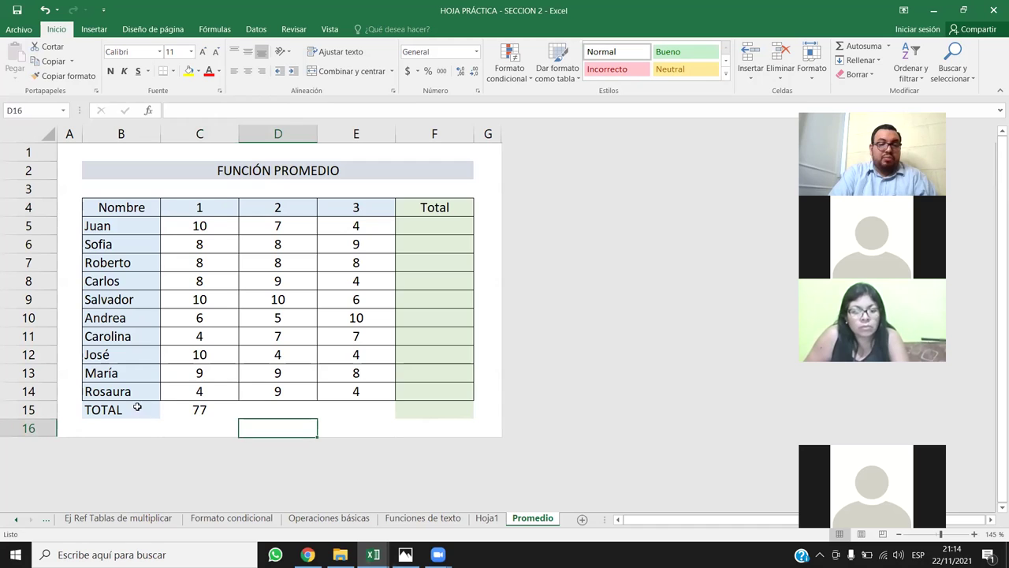
Fill the C15 total across to D15:E15
{"action": "left_click", "coordinate": [196, 406]}
{"action": "left_click_drag", "start_coordinate": [239, 419], "coordinate": [383, 422]}
{"action": "left_click", "coordinate": [424, 403]}
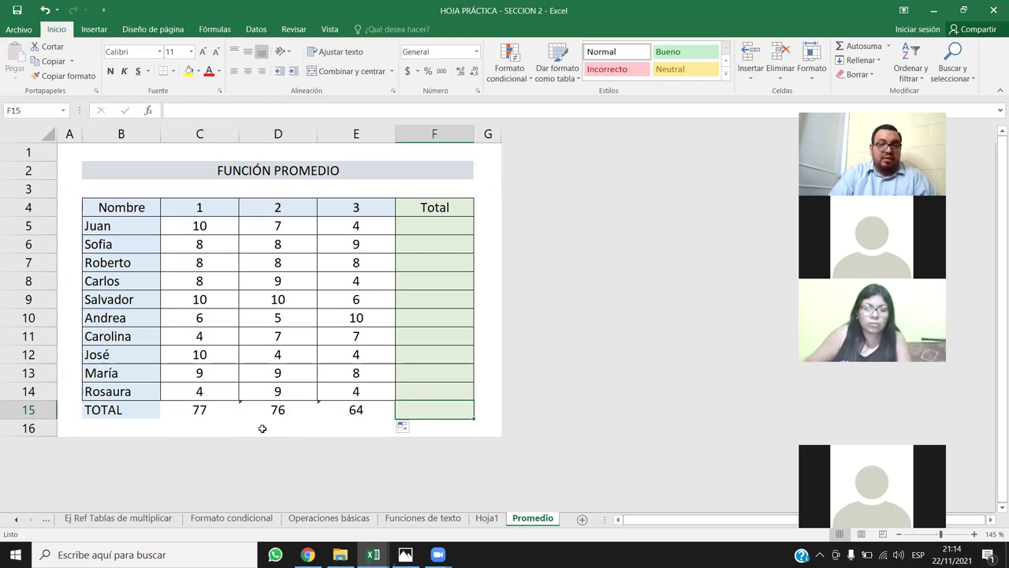
Dismiss the adjacent-cells error flags on the totals in D15:E15 together with Omitir error
{"action": "left_click", "coordinate": [249, 405]}
{"action": "left_click", "coordinate": [347, 411]}
{"action": "left_click", "coordinate": [259, 415]}
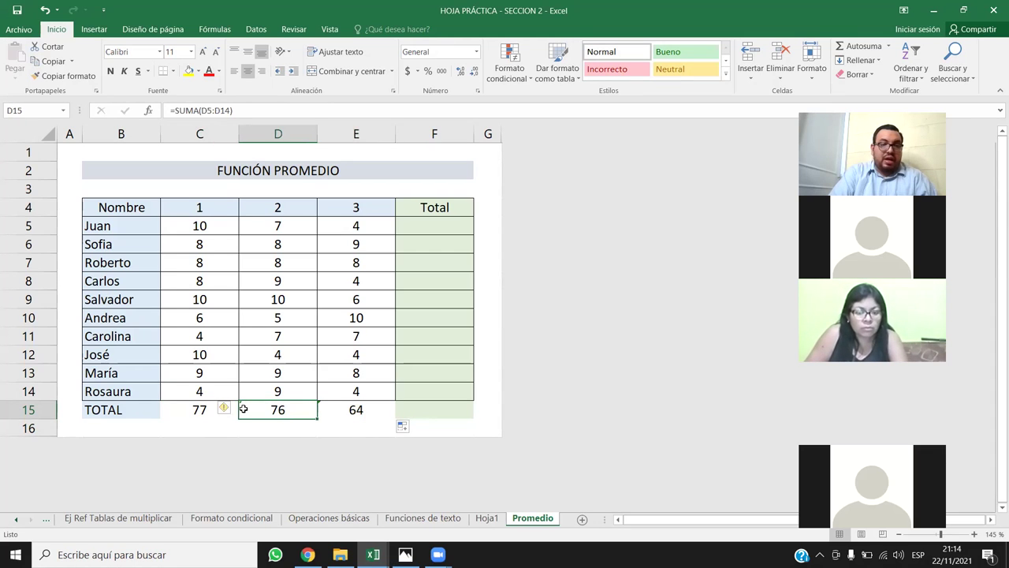
{"action": "left_click_drag", "start_coordinate": [247, 418], "coordinate": [337, 412]}
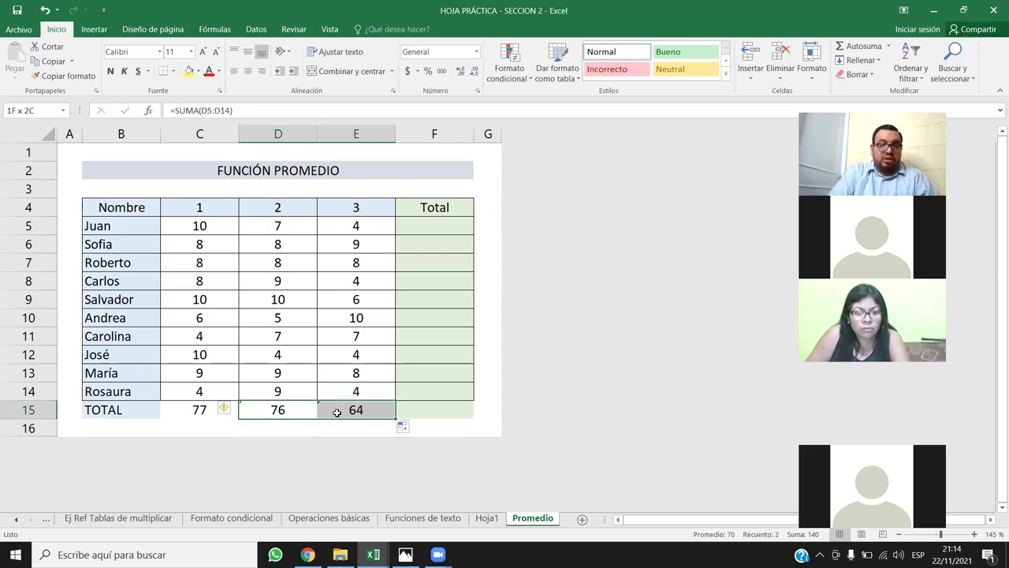
{"action": "left_click", "coordinate": [230, 408]}
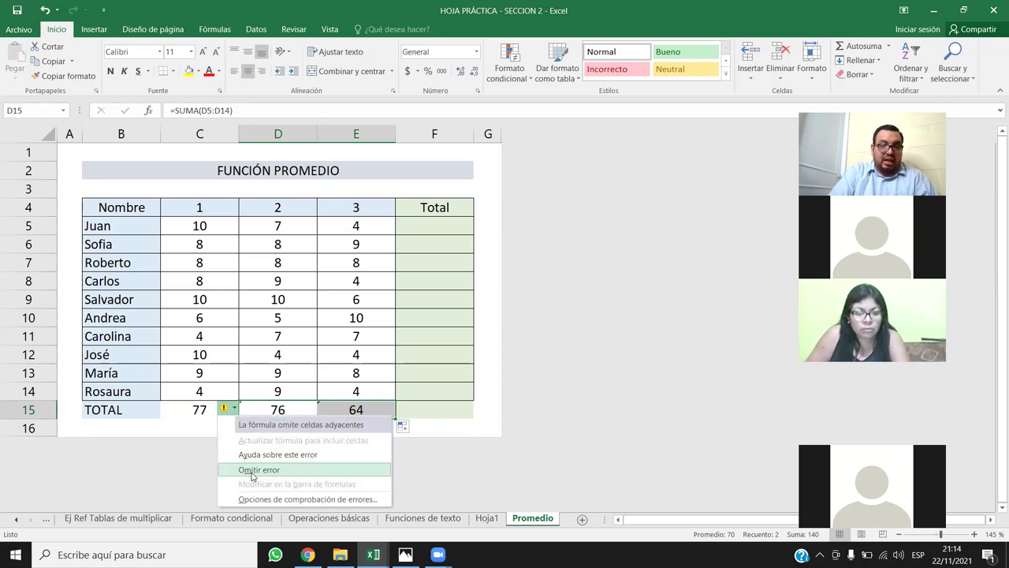
{"action": "left_click", "coordinate": [254, 477]}
{"action": "left_click", "coordinate": [434, 397]}
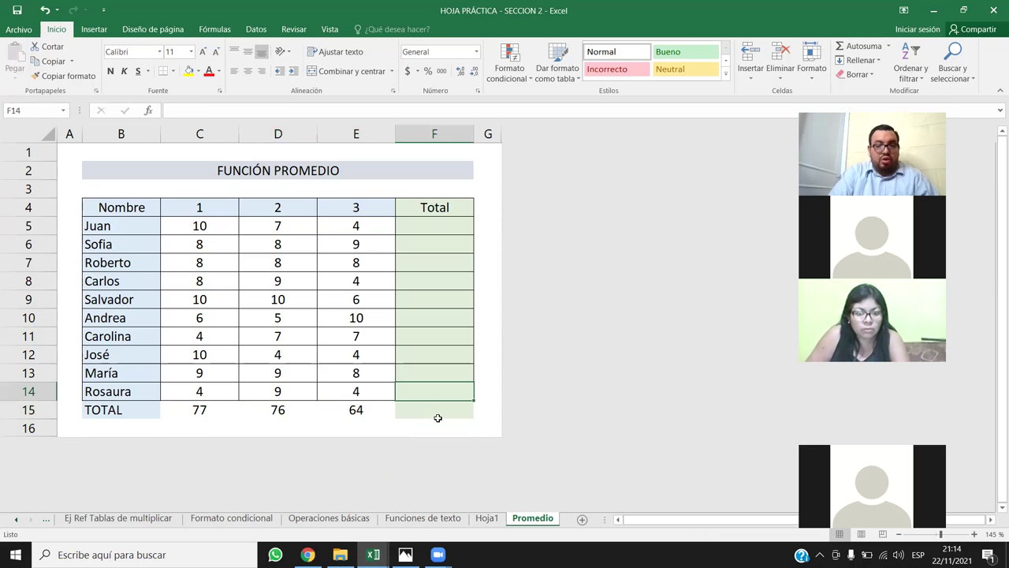
Undo the dismissed error flags and the fill of the totals in row 15
{"action": "key", "text": "ctrl+z"}
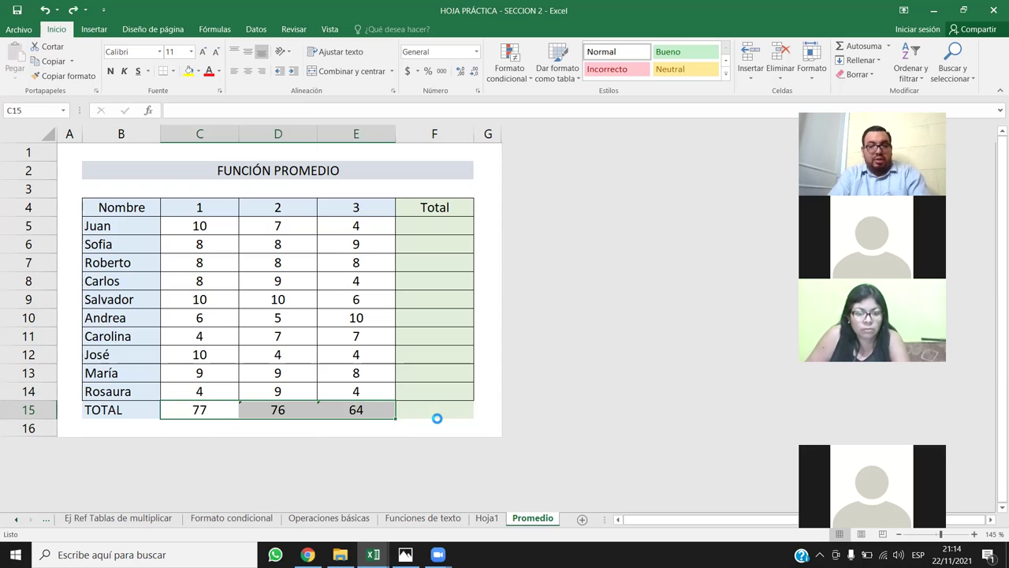
{"action": "key", "text": "ctrl+z"}
{"action": "left_click", "coordinate": [275, 424]}
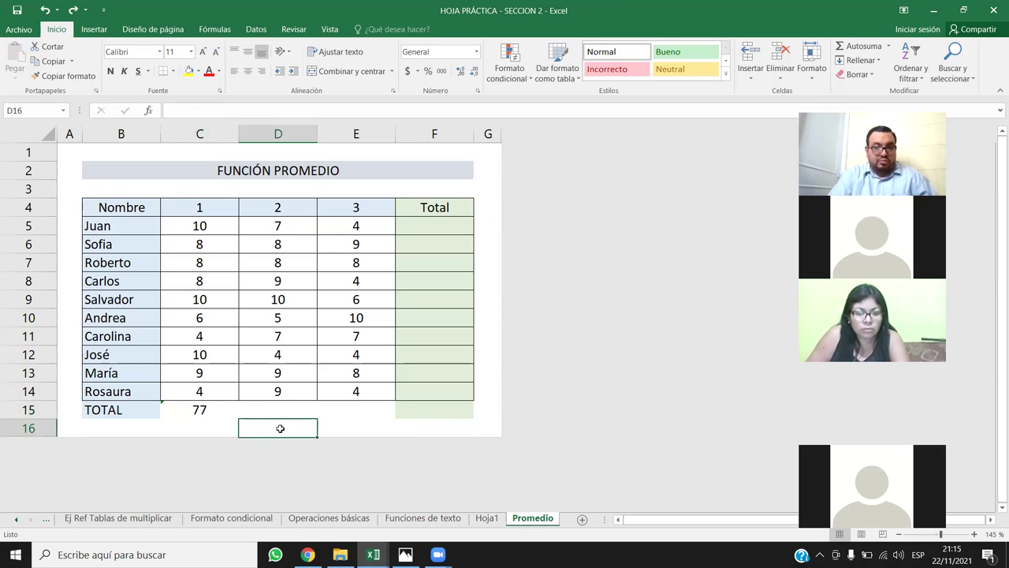
Fill the C15 total, still carrying its error flag, across to D15:E15 again
{"action": "left_click", "coordinate": [169, 410]}
{"action": "left_click_drag", "start_coordinate": [238, 419], "coordinate": [394, 418]}
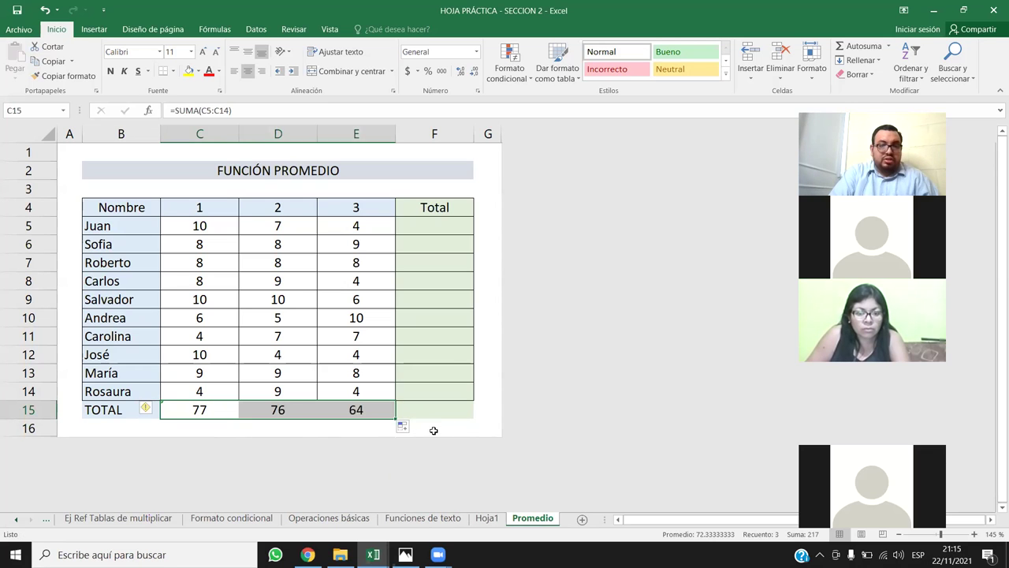
{"action": "left_click", "coordinate": [455, 365]}
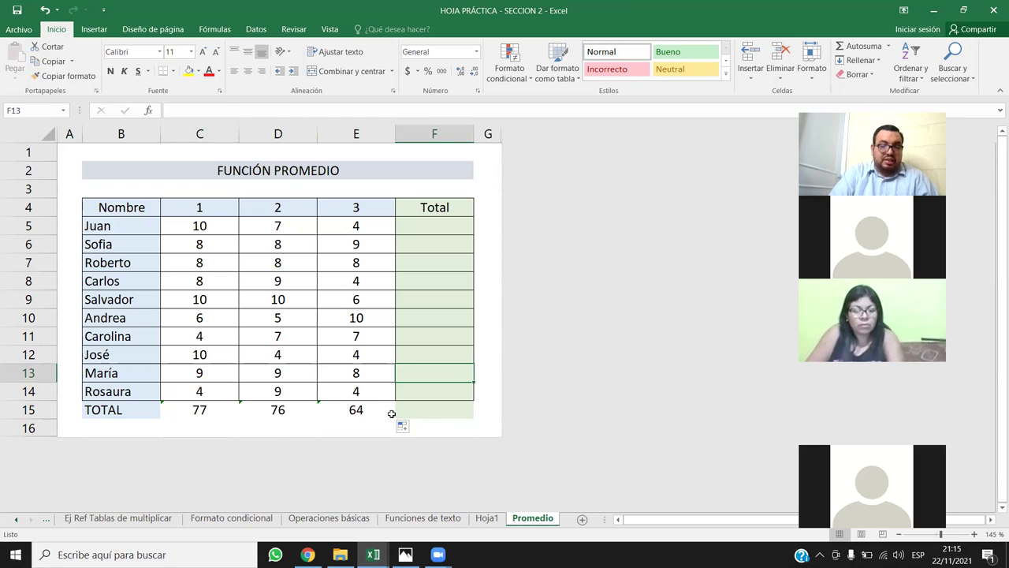
Select the three totals in C15:E15 and dismiss their adjacent-cells error flags at once with Omitir error
{"action": "left_click", "coordinate": [319, 413]}
{"action": "left_click_drag", "start_coordinate": [319, 413], "coordinate": [167, 410]}
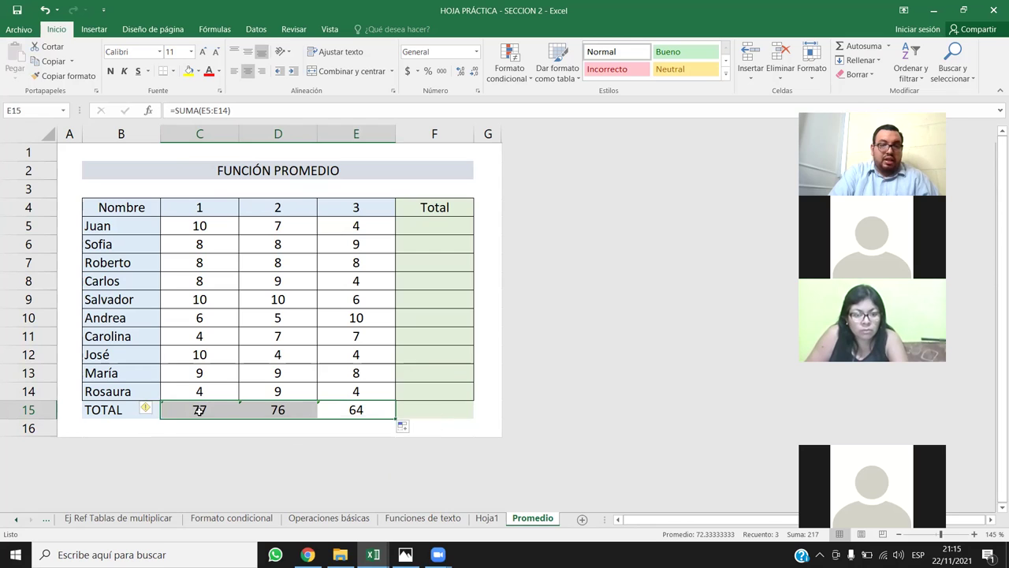
{"action": "left_click", "coordinate": [156, 409]}
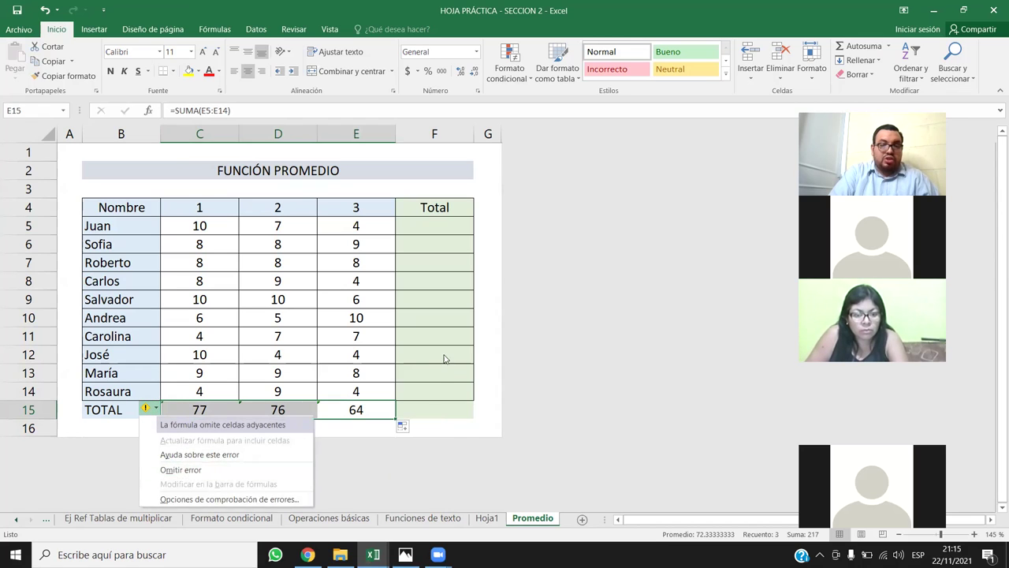
{"action": "key", "text": "Escape"}
{"action": "left_click_drag", "start_coordinate": [214, 413], "coordinate": [360, 413]}
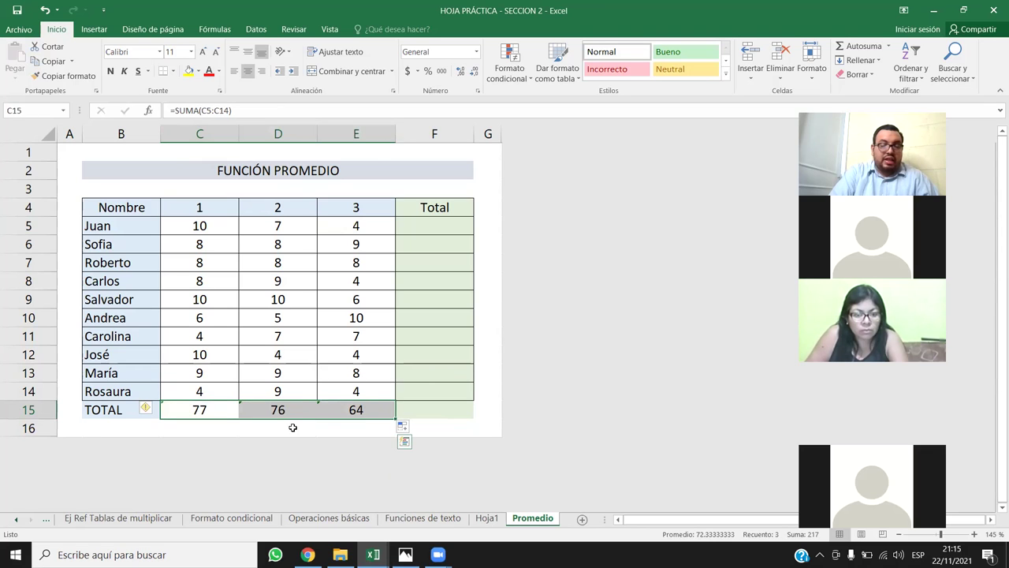
{"action": "left_click", "coordinate": [147, 408]}
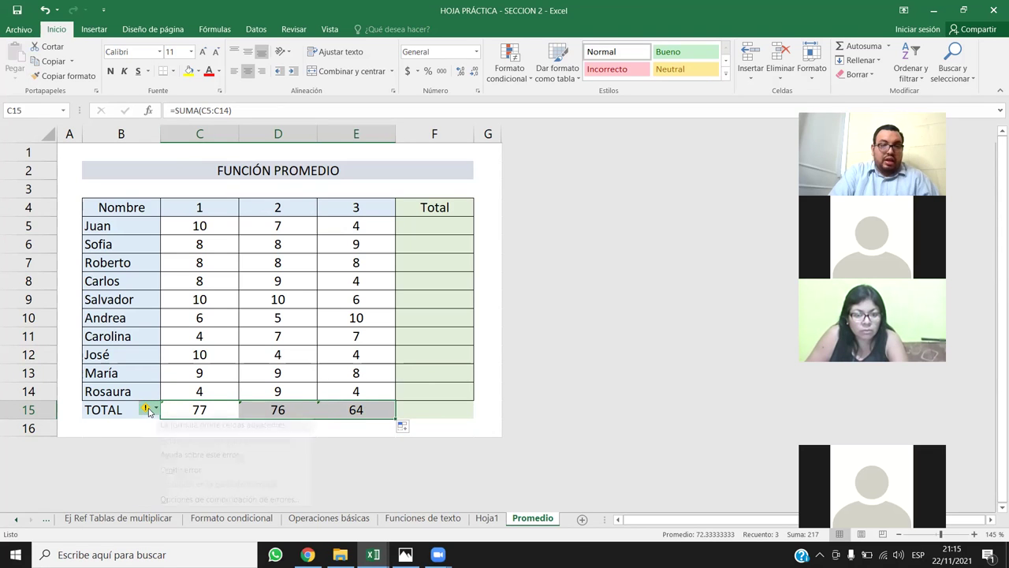
{"action": "left_click", "coordinate": [180, 469]}
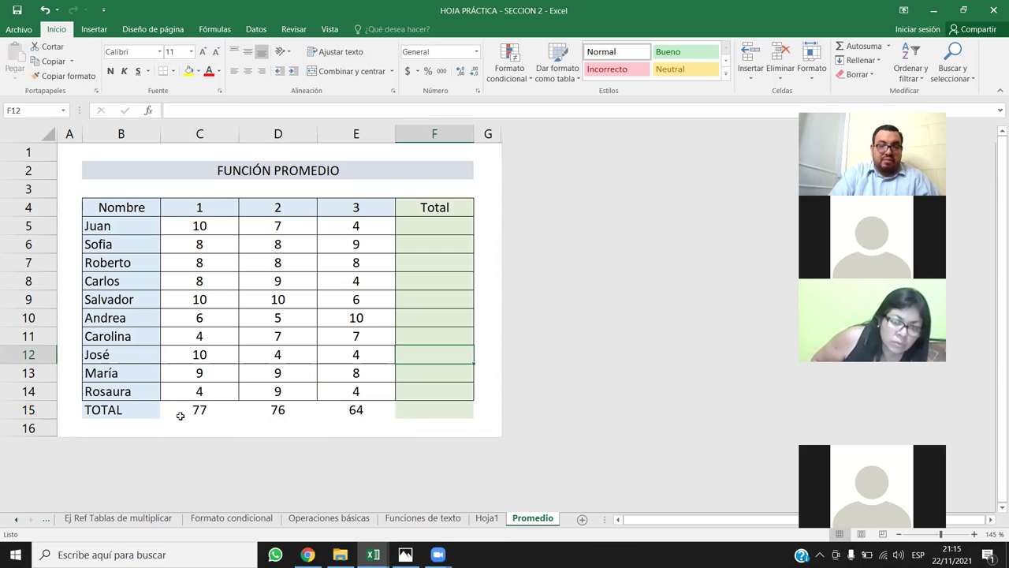
Apply Todos los bordes to the whole table B4:F15, including the TOTAL row
{"action": "left_click", "coordinate": [384, 413]}
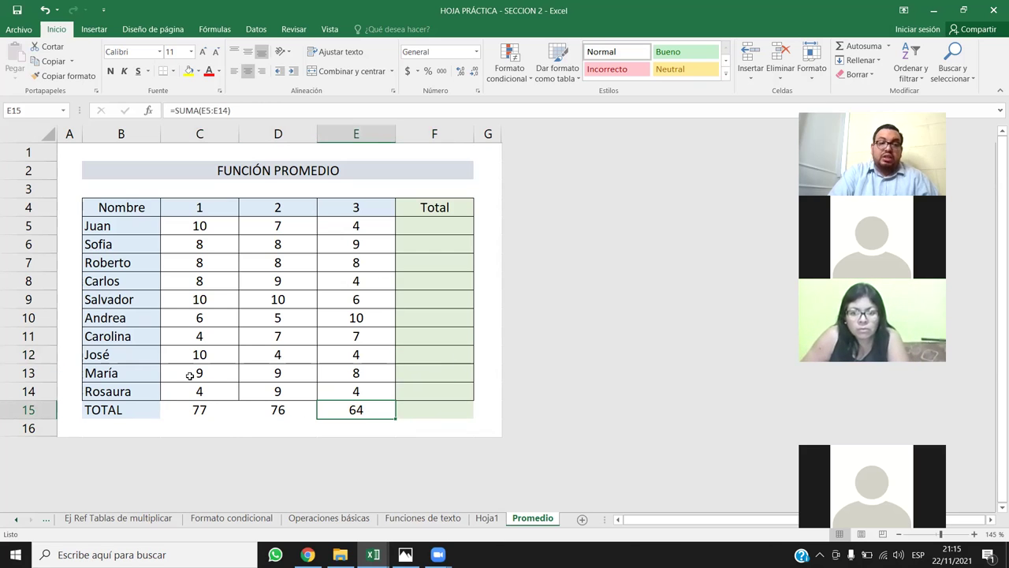
{"action": "left_click_drag", "start_coordinate": [103, 410], "coordinate": [428, 207]}
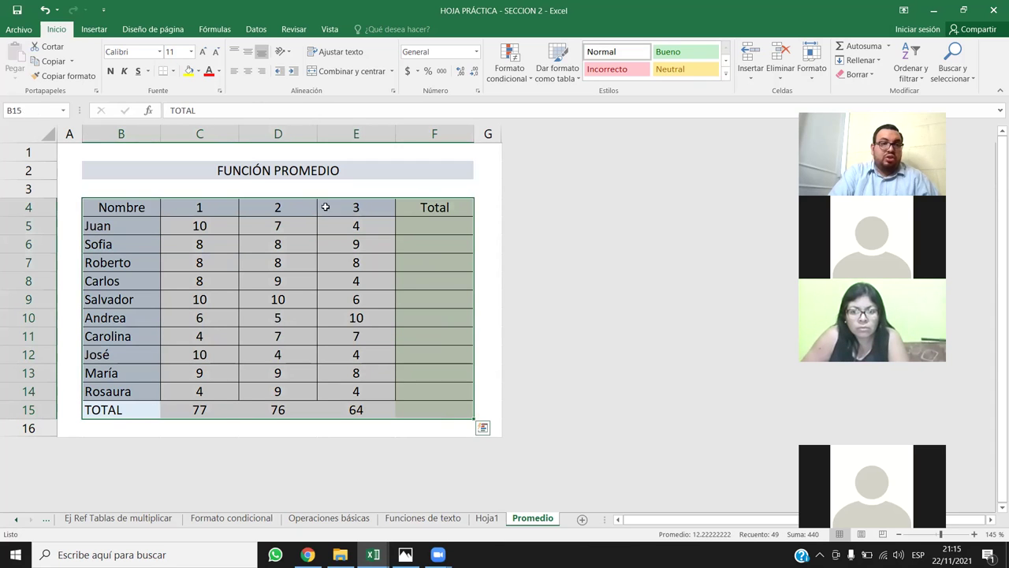
{"action": "left_click", "coordinate": [172, 71]}
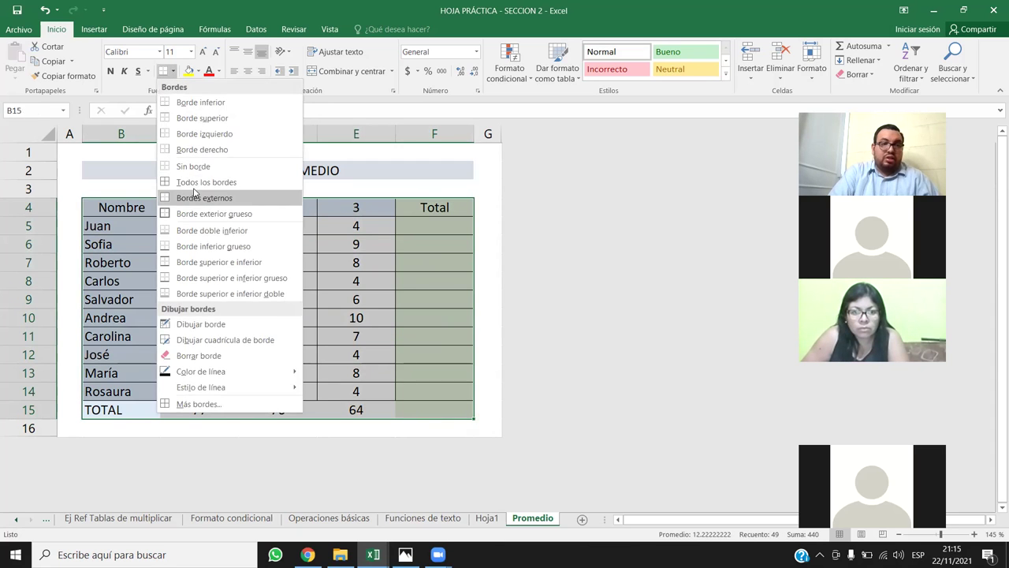
{"action": "left_click", "coordinate": [198, 180]}
{"action": "left_click", "coordinate": [275, 371]}
{"action": "left_click", "coordinate": [200, 409]}
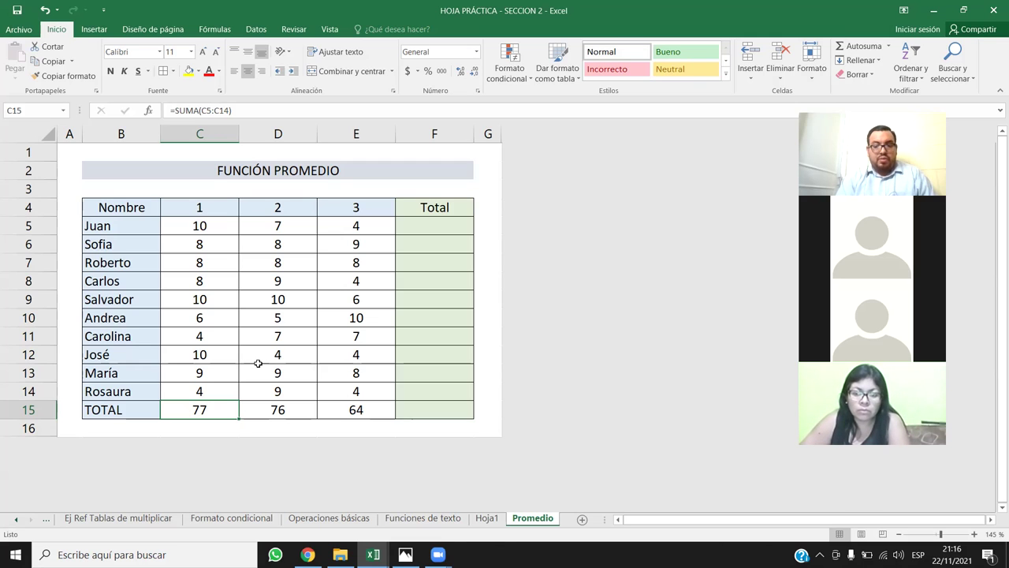
{"action": "left_click", "coordinate": [279, 342]}
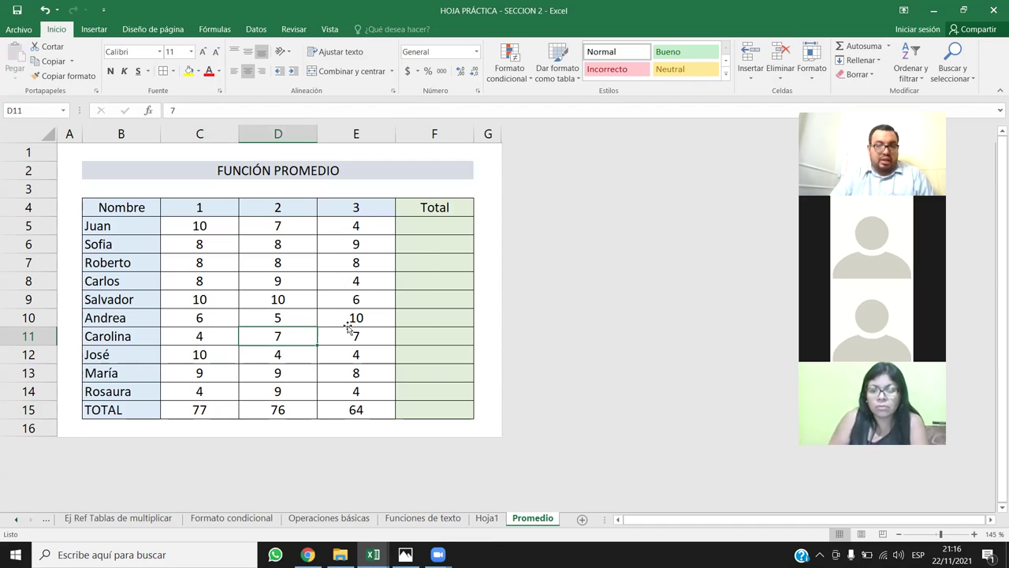
{"action": "key", "text": "Right"}
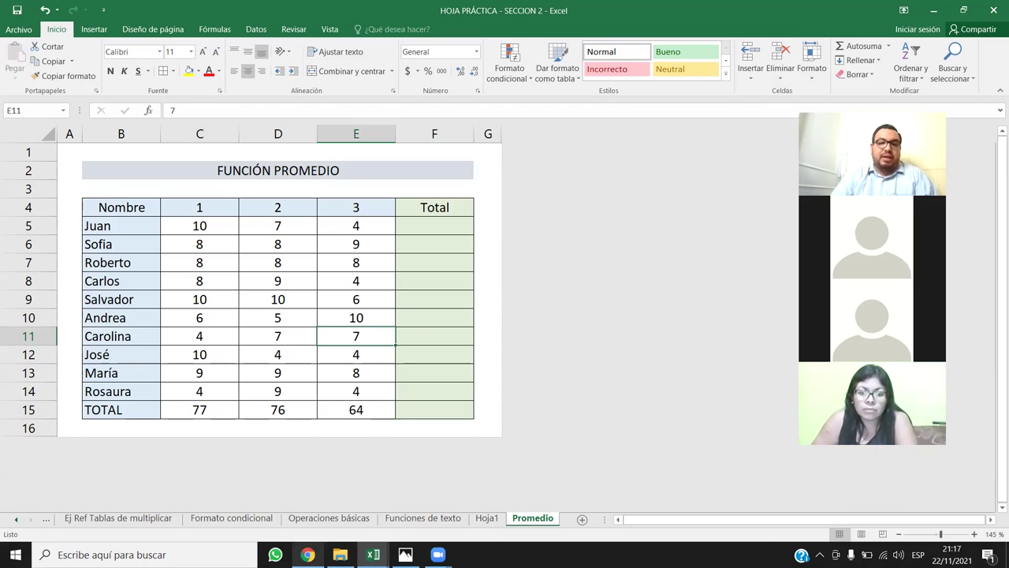
Switch to the course lesson in Chrome and read the explanations of the error types under Errores en los datos
{"action": "mouse_move", "coordinate": [307, 554]}
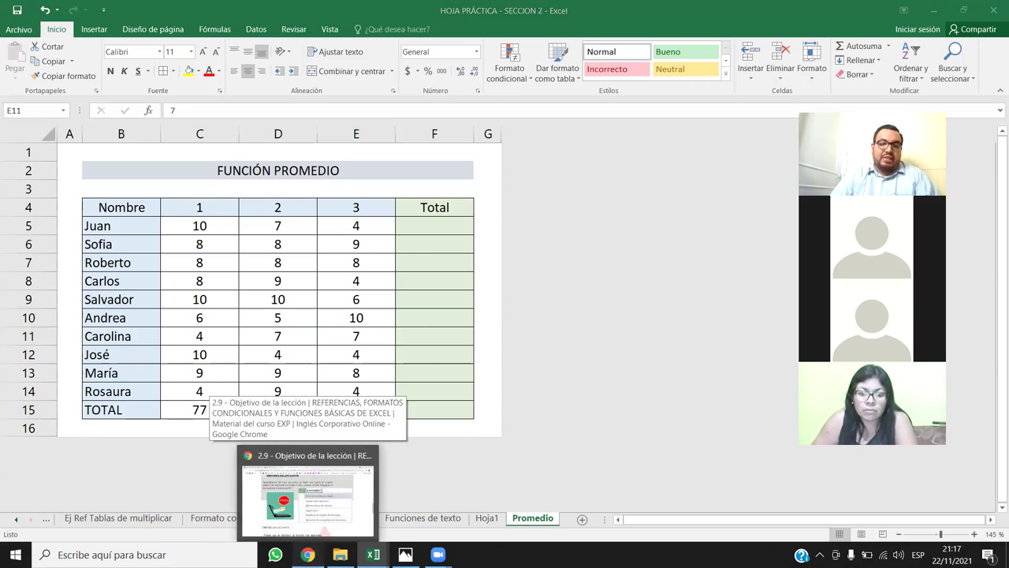
{"action": "left_click", "coordinate": [308, 493]}
{"action": "scroll", "coordinate": [446, 310], "scroll_direction": "down", "scroll_amount": 5}
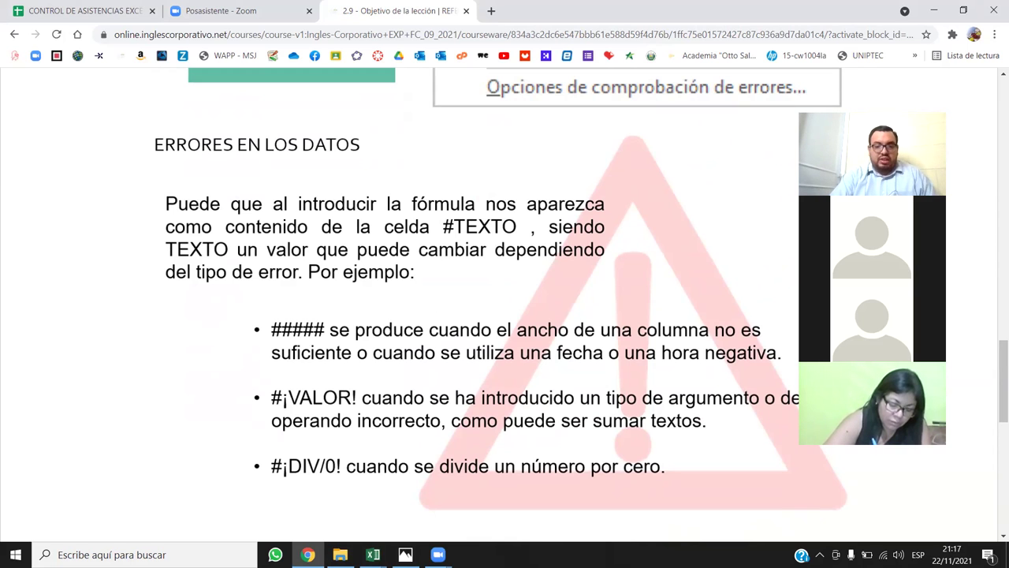
Return to Excel and narrow column D to less than half its width around an empty area of sheet Hoja1
{"action": "left_click", "coordinate": [373, 554]}
{"action": "left_click", "coordinate": [444, 497]}
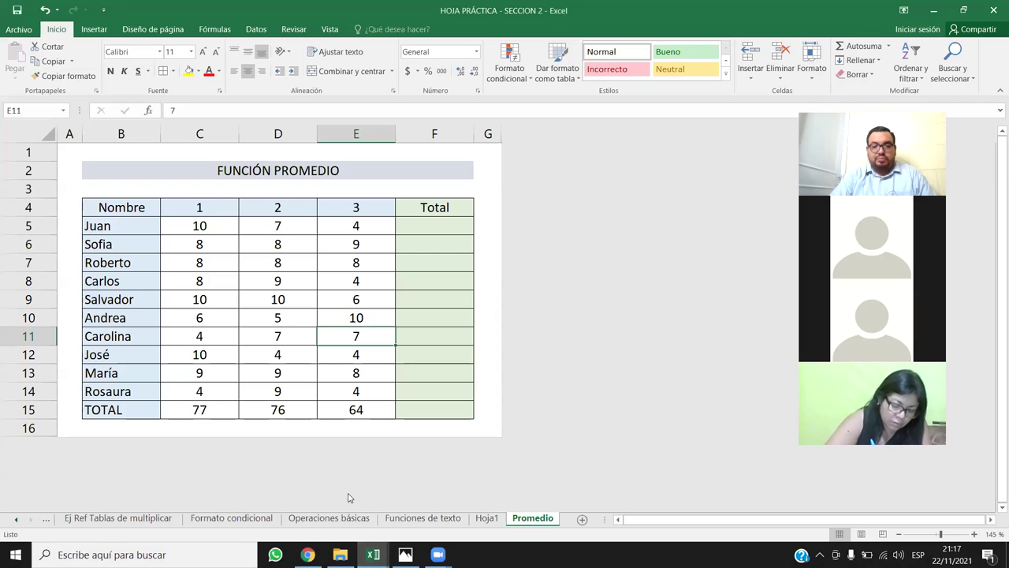
{"action": "left_click", "coordinate": [477, 522]}
{"action": "scroll", "coordinate": [442, 329], "scroll_direction": "down", "scroll_amount": 6}
{"action": "left_click", "coordinate": [346, 175]}
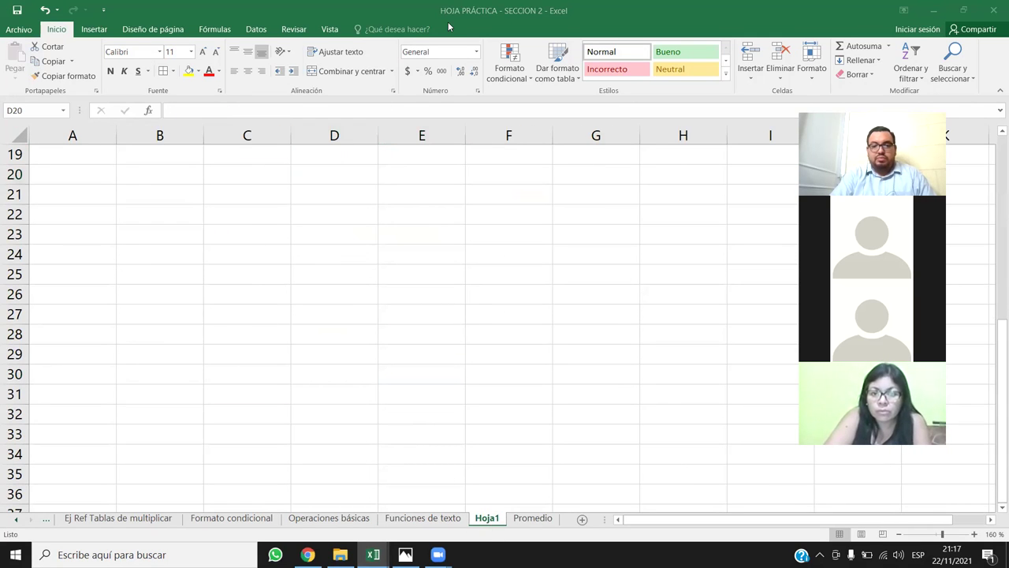
{"action": "left_click", "coordinate": [358, 215]}
{"action": "left_click_drag", "start_coordinate": [378, 131], "coordinate": [327, 129]}
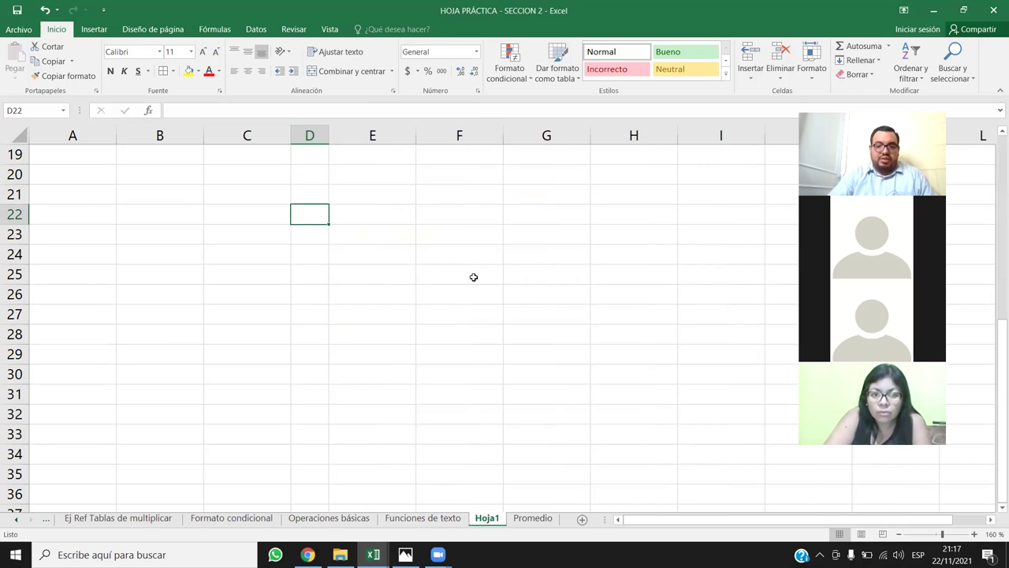
Enter the number 65468464 in cell D22 of the narrowed column and select that cell
{"action": "type", "text": "65468464"}
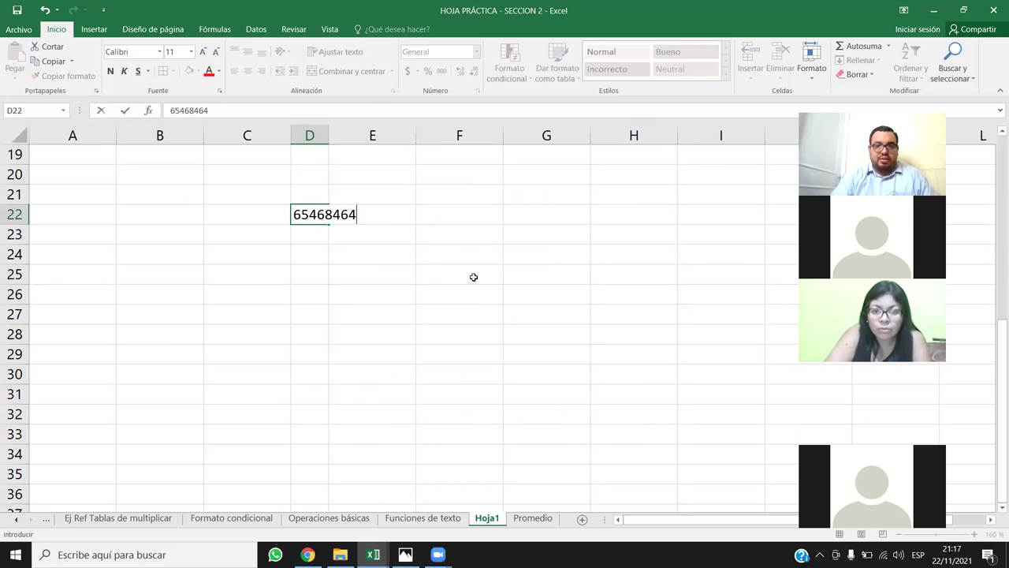
{"action": "key", "text": "Return"}
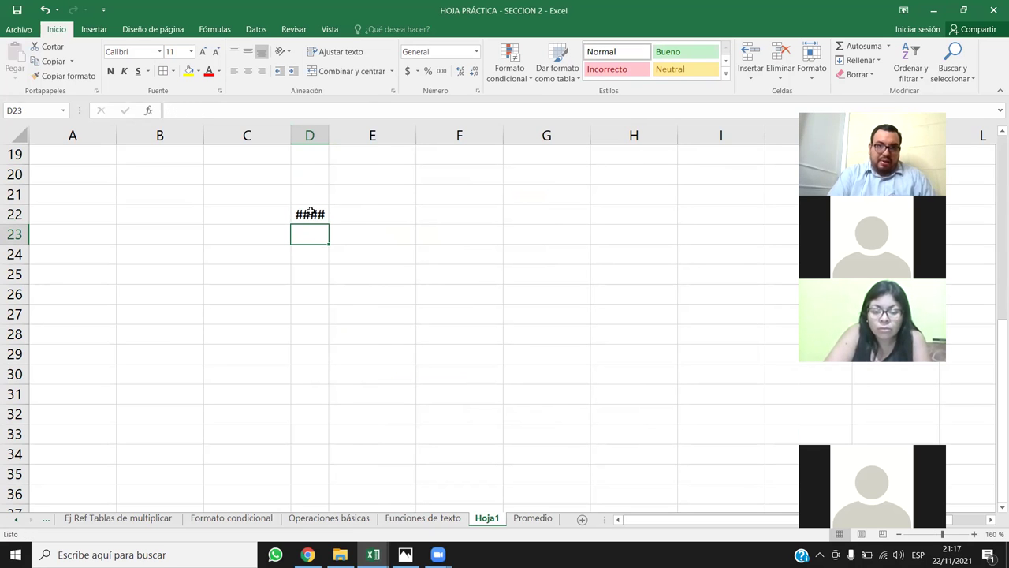
{"action": "left_click", "coordinate": [310, 214]}
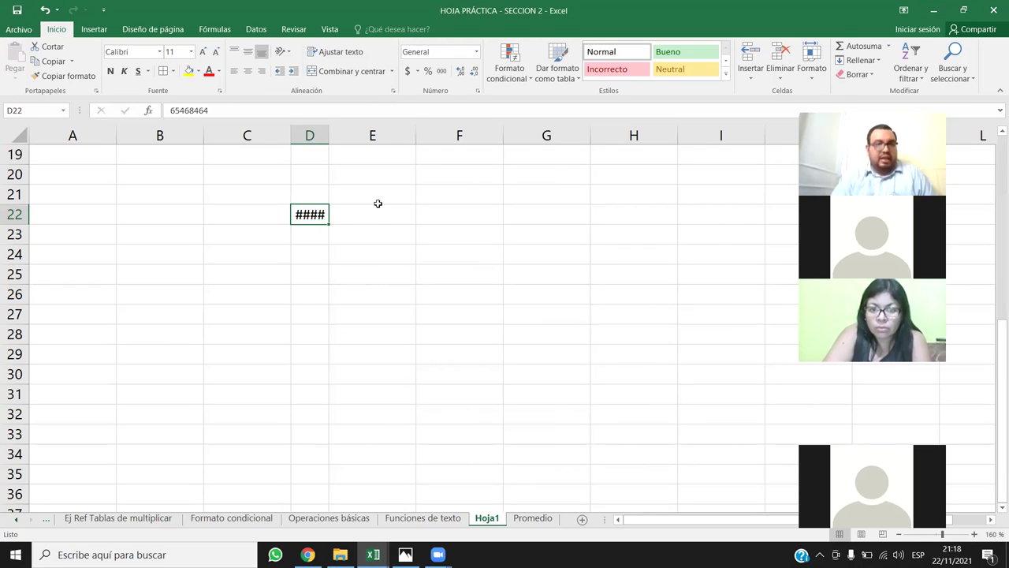
Widen column D to display the whole number in D22, then trim the excess width to fit it
{"action": "left_click_drag", "start_coordinate": [331, 145], "coordinate": [434, 150]}
{"action": "left_click", "coordinate": [452, 259]}
{"action": "left_click", "coordinate": [420, 214]}
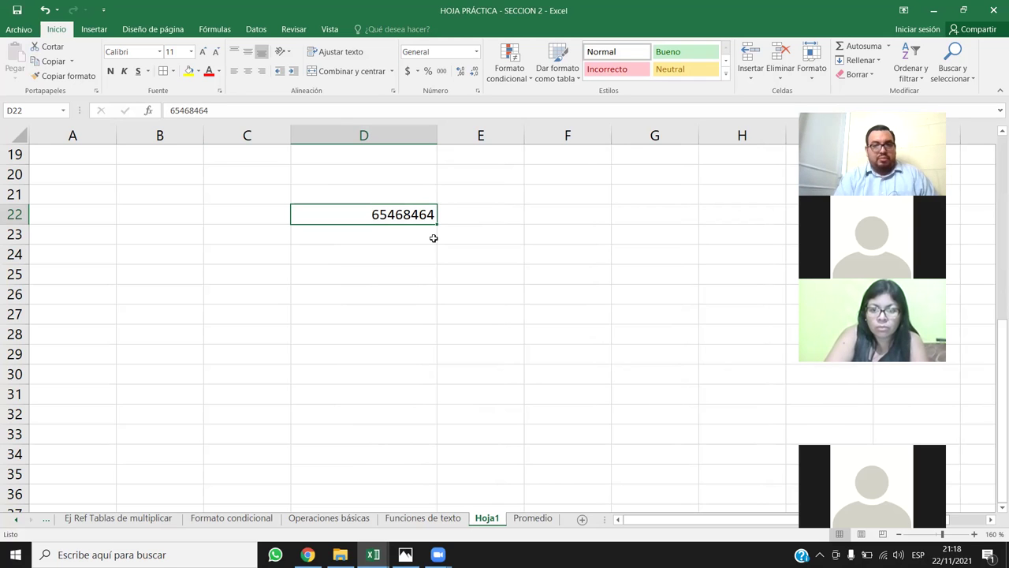
{"action": "left_click_drag", "start_coordinate": [437, 139], "coordinate": [384, 138]}
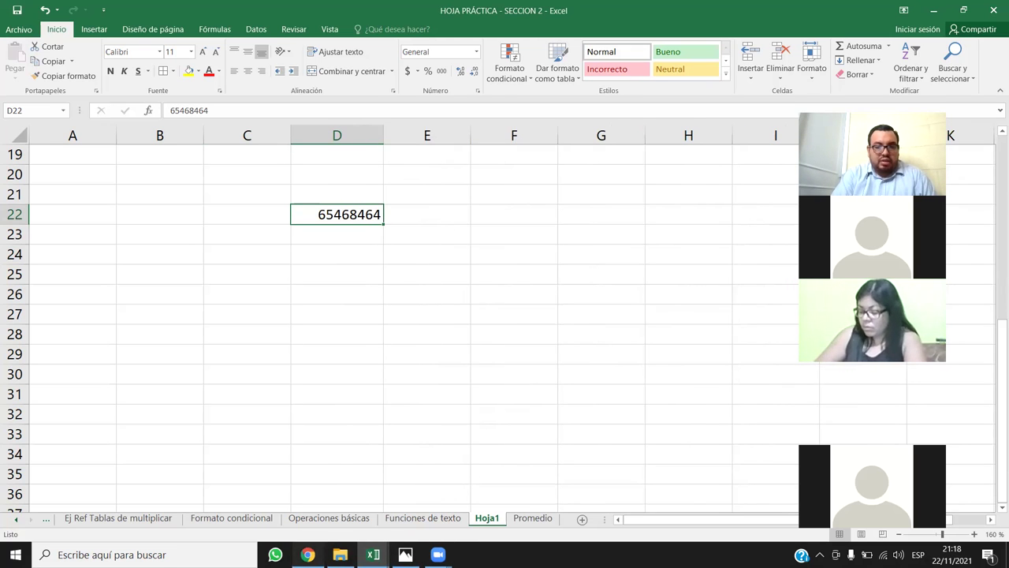
Switch to the Chrome lesson and read the descriptions of the #¡VALOR! and #¡DIV/0! errors and those that follow
{"action": "left_click", "coordinate": [307, 554]}
{"action": "scroll", "coordinate": [535, 331], "scroll_direction": "down", "scroll_amount": 3}
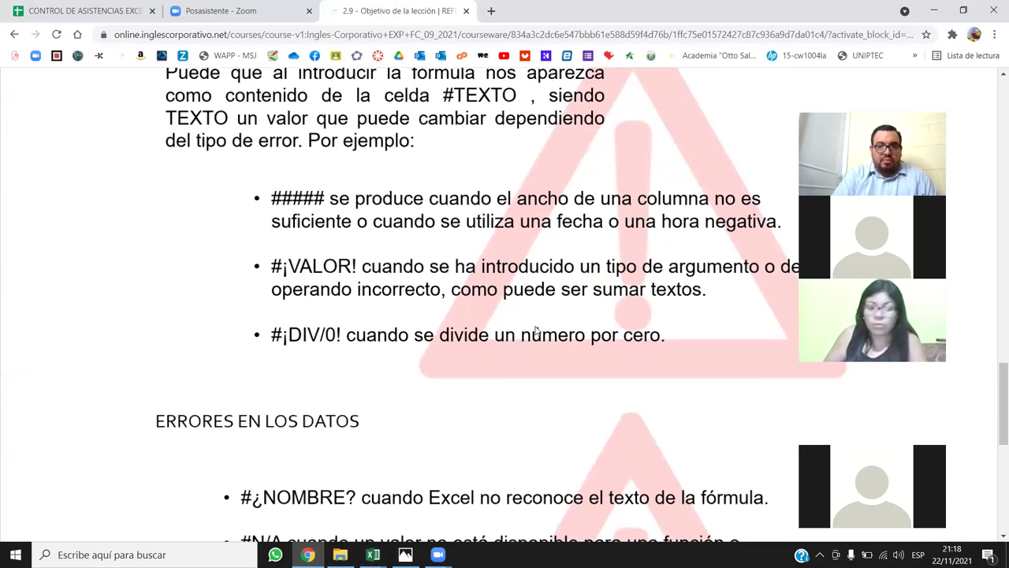
{"action": "scroll", "coordinate": [527, 337], "scroll_direction": "up", "scroll_amount": 1}
{"action": "scroll", "coordinate": [331, 296], "scroll_direction": "down", "scroll_amount": 2}
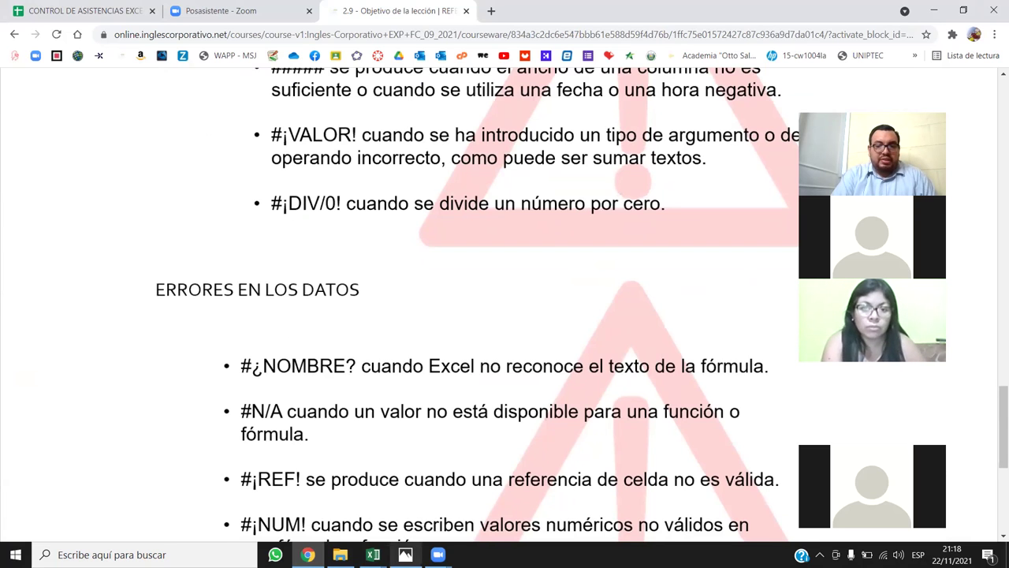
Return to Excel and enter 1 in cell D26 and 2 in cell D27 of Hoja1
{"action": "mouse_move", "coordinate": [373, 556]}
{"action": "left_click", "coordinate": [410, 496]}
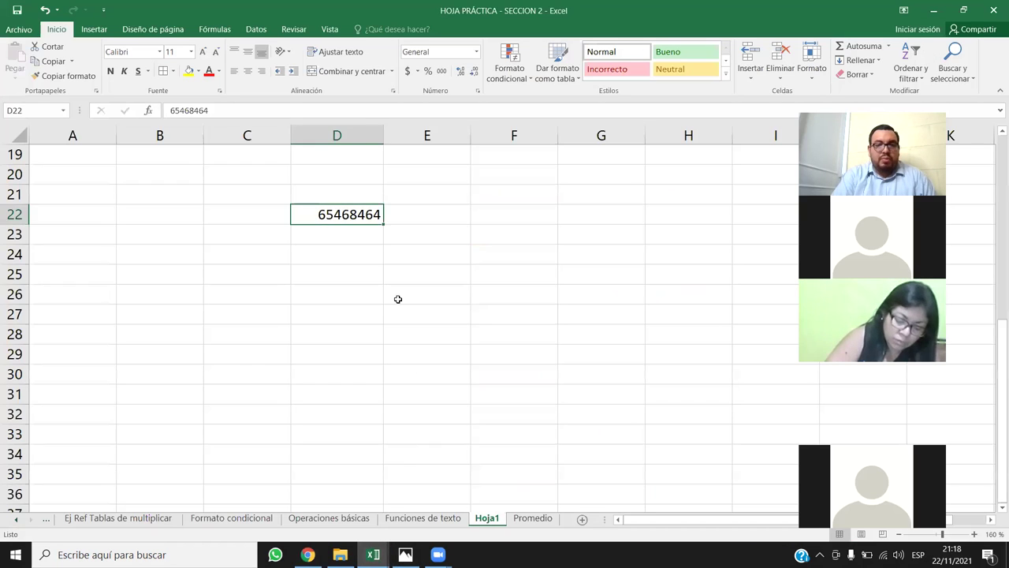
{"action": "type", "text": "1"}
{"action": "key", "text": "Return"}
{"action": "type", "text": "2"}
{"action": "key", "text": "Return"}
{"action": "type", "text": "="}
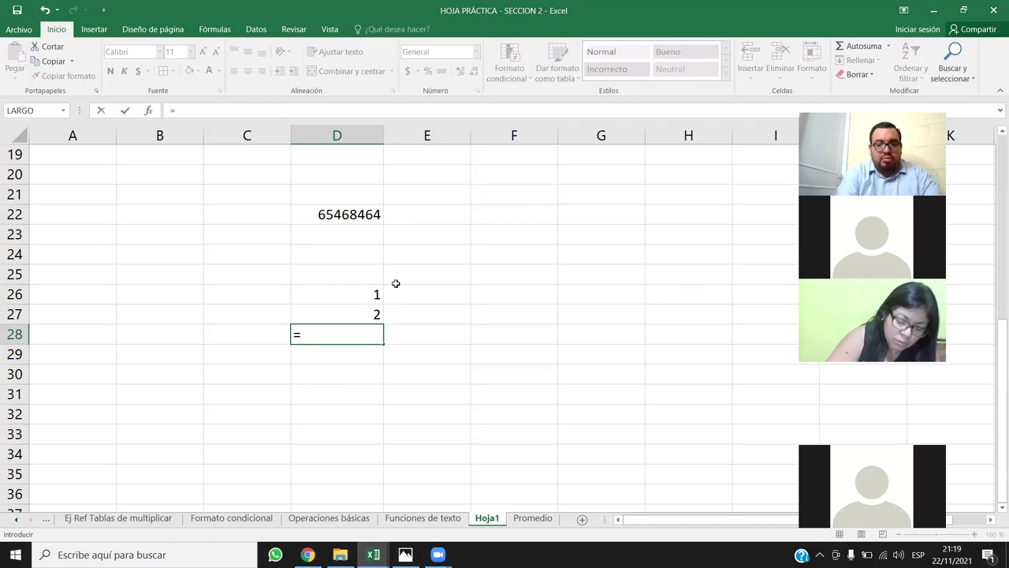
{"action": "type", "text": "SUMA("}
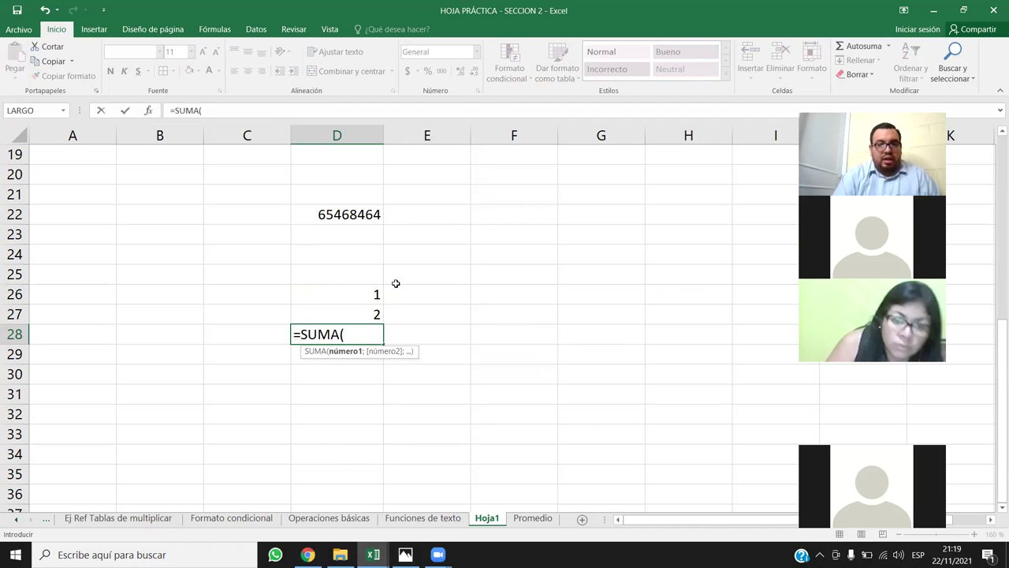
{"action": "key", "text": "Escape"}
Enter the text A in cell D25 and centre the contents of D24:D27
{"action": "left_click", "coordinate": [349, 269]}
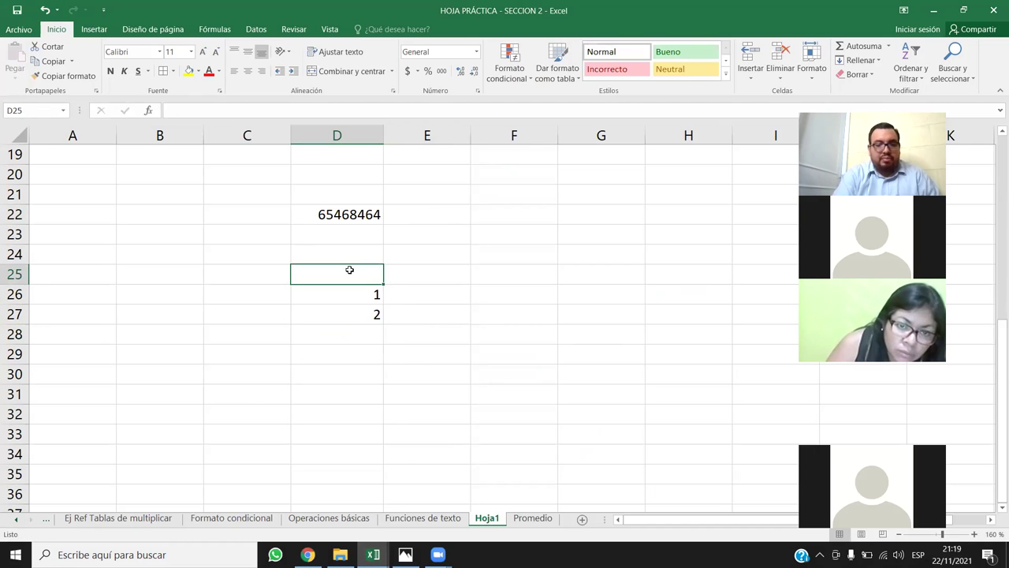
{"action": "type", "text": "A"}
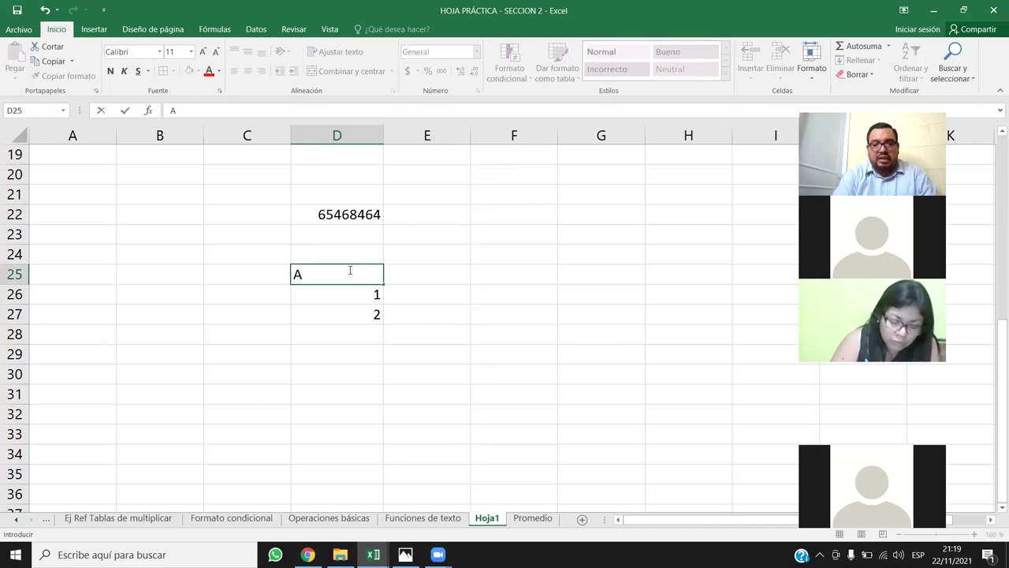
{"action": "key", "text": "Return"}
{"action": "left_click_drag", "start_coordinate": [359, 254], "coordinate": [363, 314]}
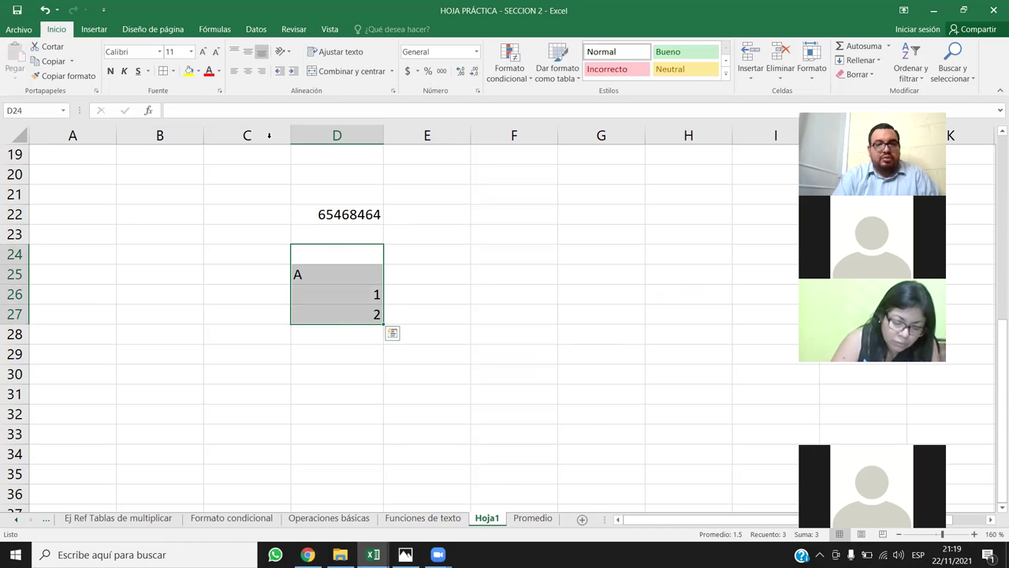
{"action": "left_click", "coordinate": [248, 71]}
Enter =SUMA(D25:D27) in cell D28 to add the range containing the text and both numbers
{"action": "left_click", "coordinate": [353, 338]}
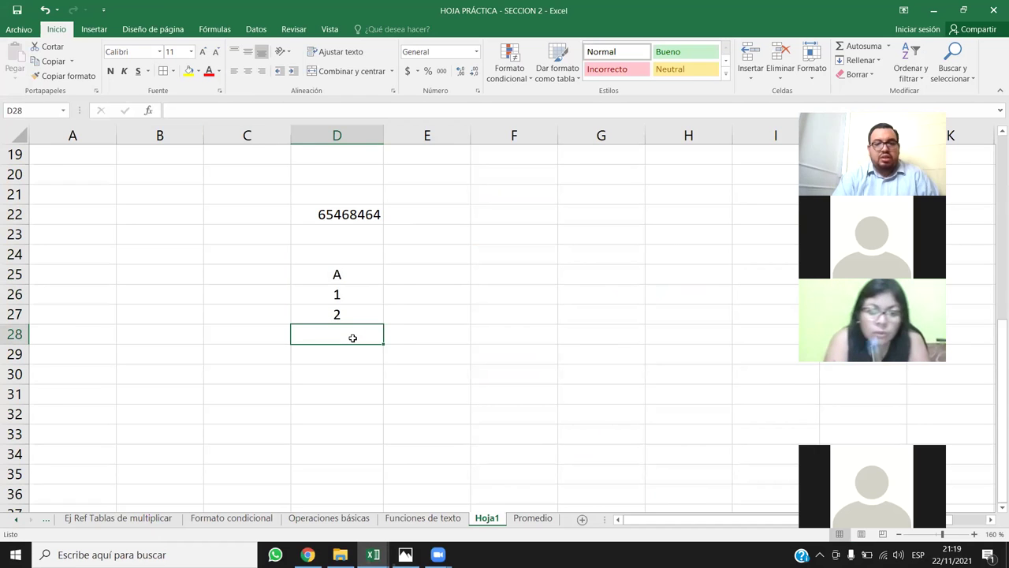
{"action": "type", "text": "=suma"}
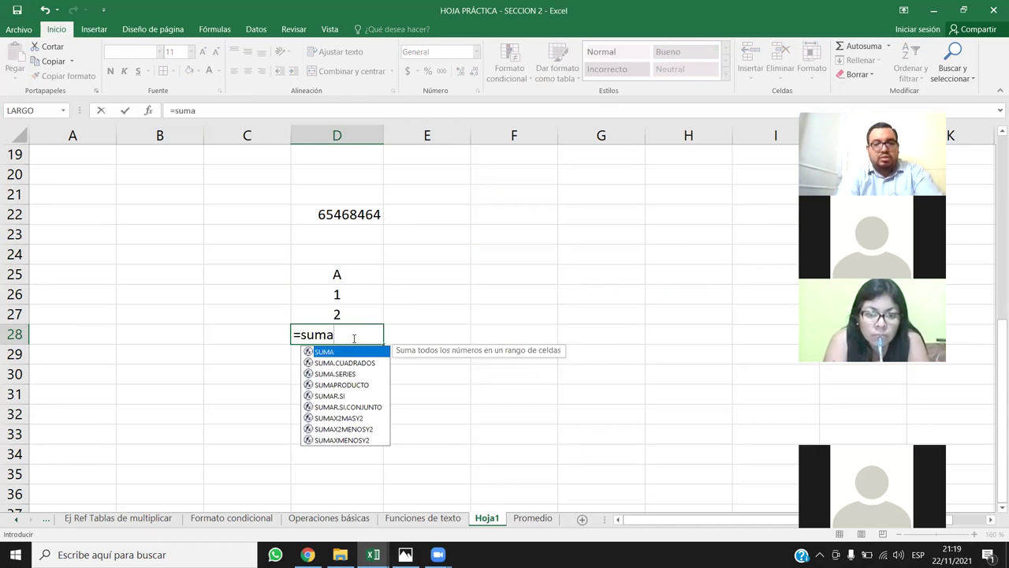
{"action": "type", "text": "("}
{"action": "left_click_drag", "start_coordinate": [350, 281], "coordinate": [355, 314]}
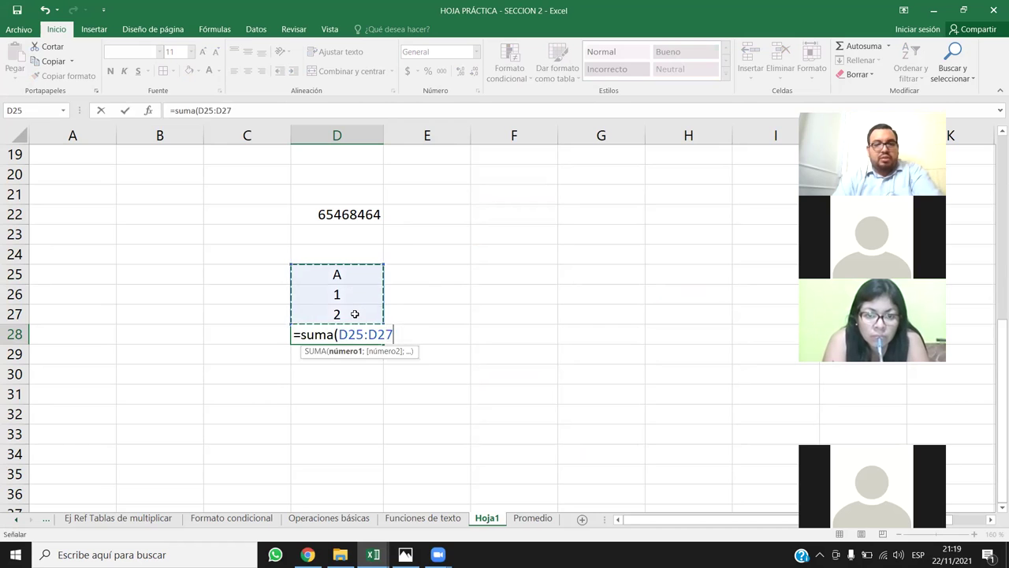
{"action": "type", "text": ")"}
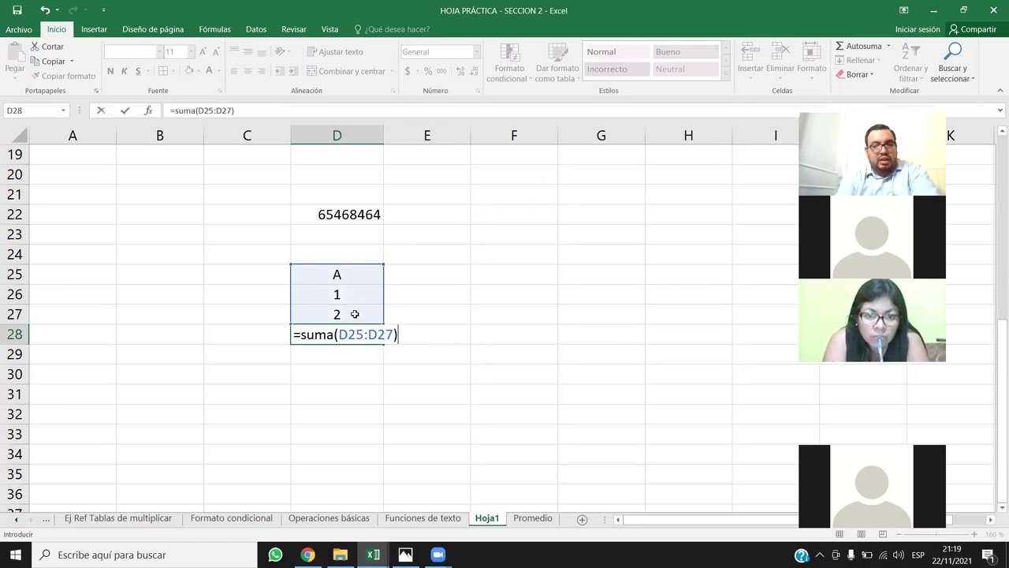
{"action": "key", "text": "Return"}
Check the summed cells D25:D27 against the formula in D28, and centre the result in D28
{"action": "left_click", "coordinate": [365, 335]}
{"action": "left_click_drag", "start_coordinate": [367, 298], "coordinate": [368, 311]}
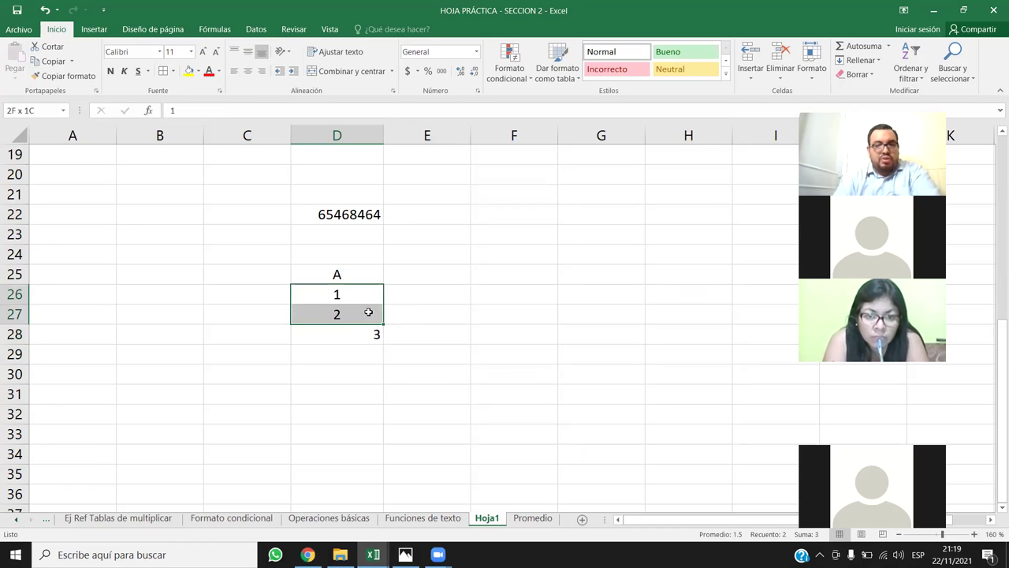
{"action": "left_click", "coordinate": [365, 272]}
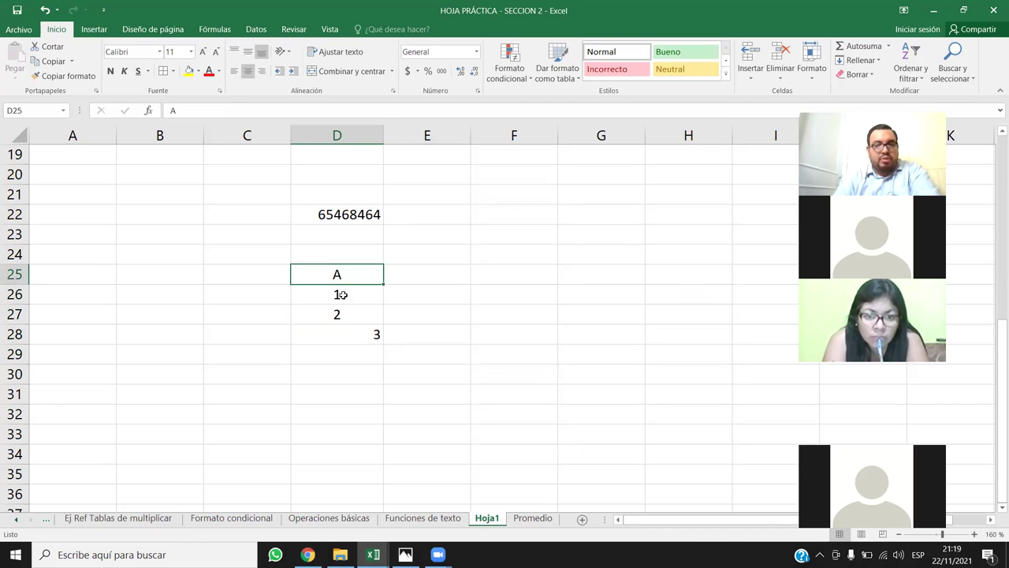
{"action": "left_click", "coordinate": [374, 336]}
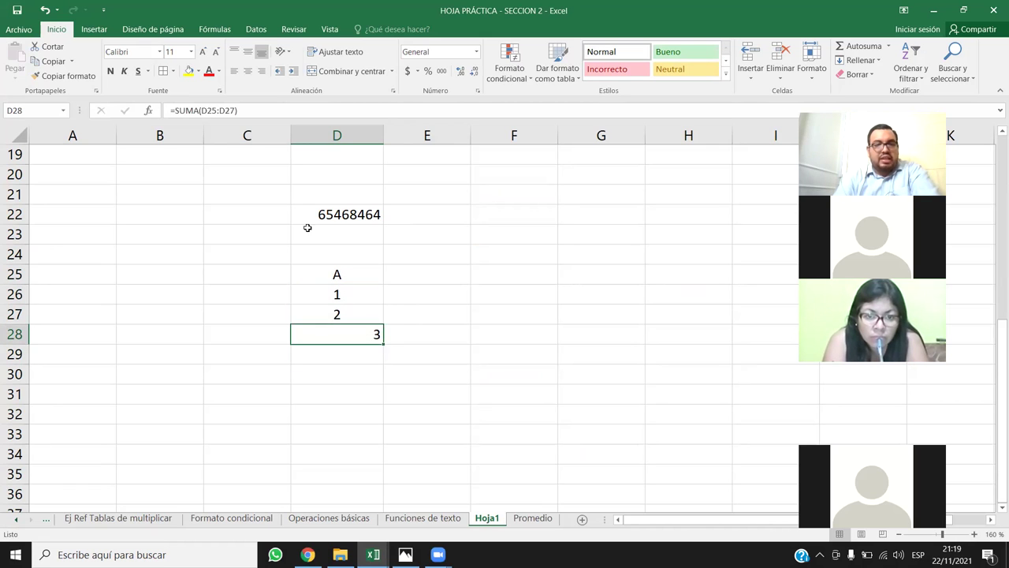
{"action": "left_click", "coordinate": [358, 277]}
{"action": "left_click", "coordinate": [393, 397]}
Add the three cells individually with =D25+D26+D27 in cell D30 and select that cell to inspect it
{"action": "left_click", "coordinate": [360, 373]}
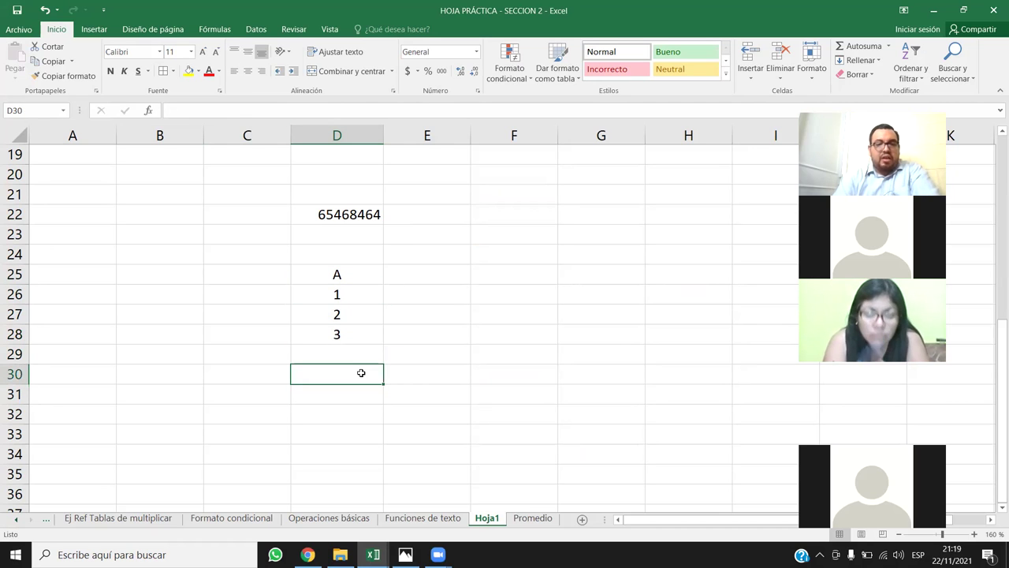
{"action": "type", "text": "="}
{"action": "left_click", "coordinate": [357, 269]}
{"action": "type", "text": "+"}
{"action": "left_click", "coordinate": [367, 292]}
{"action": "type", "text": "+"}
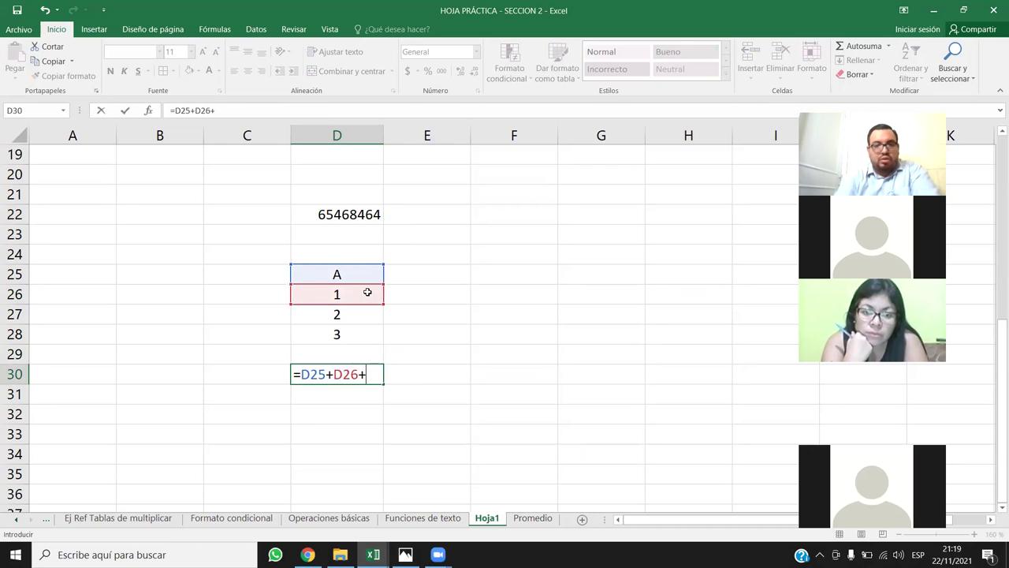
{"action": "left_click", "coordinate": [370, 316]}
{"action": "key", "text": "ctrl+Return"}
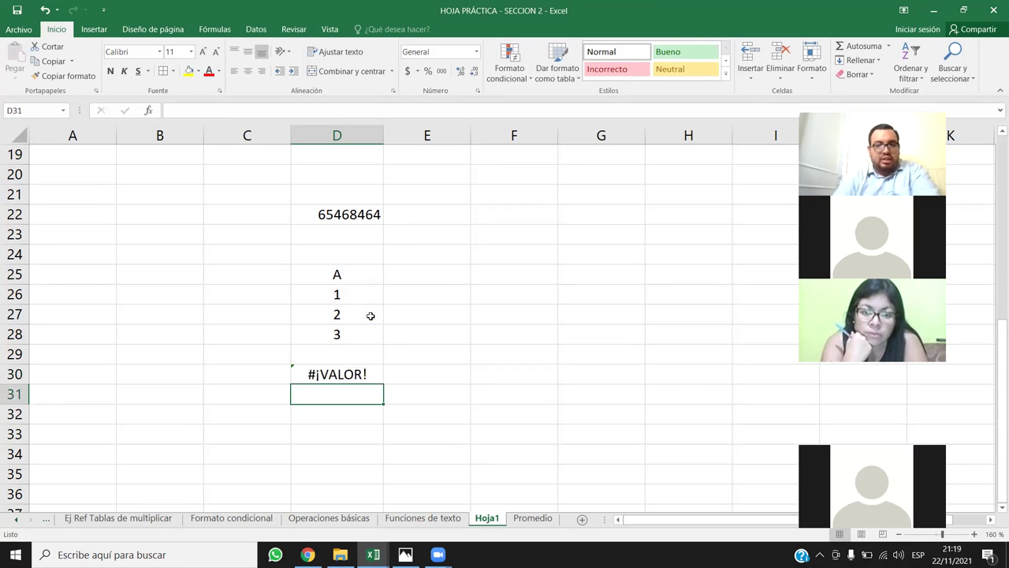
{"action": "left_click", "coordinate": [360, 376]}
{"action": "left_click", "coordinate": [542, 416]}
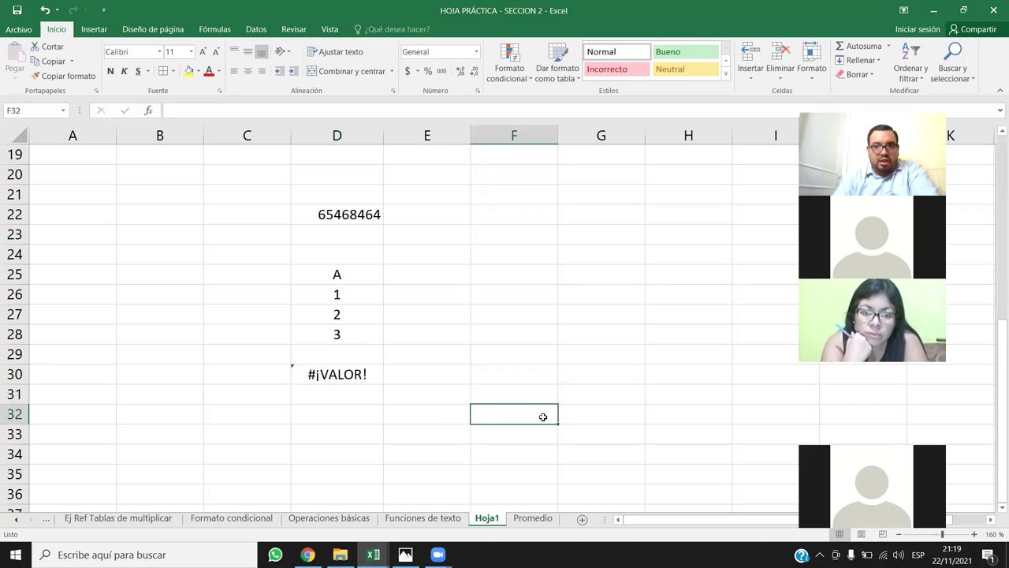
{"action": "left_click", "coordinate": [354, 373]}
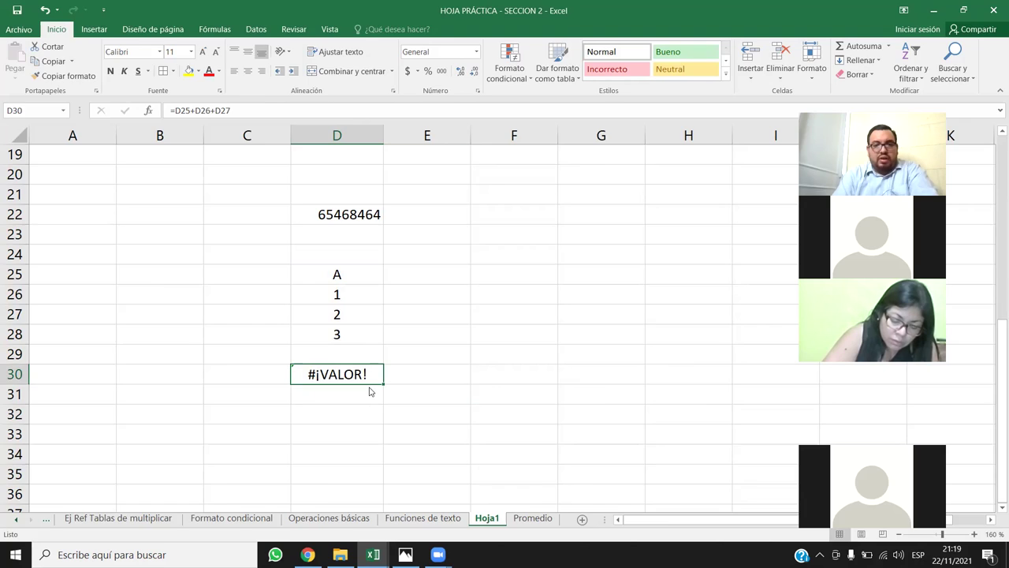
Check the #¡DIV/0! description in the Chrome lesson, then return to Excel and enter 25 in F25 and 5 in G25
{"action": "key", "text": "alt+Tab"}
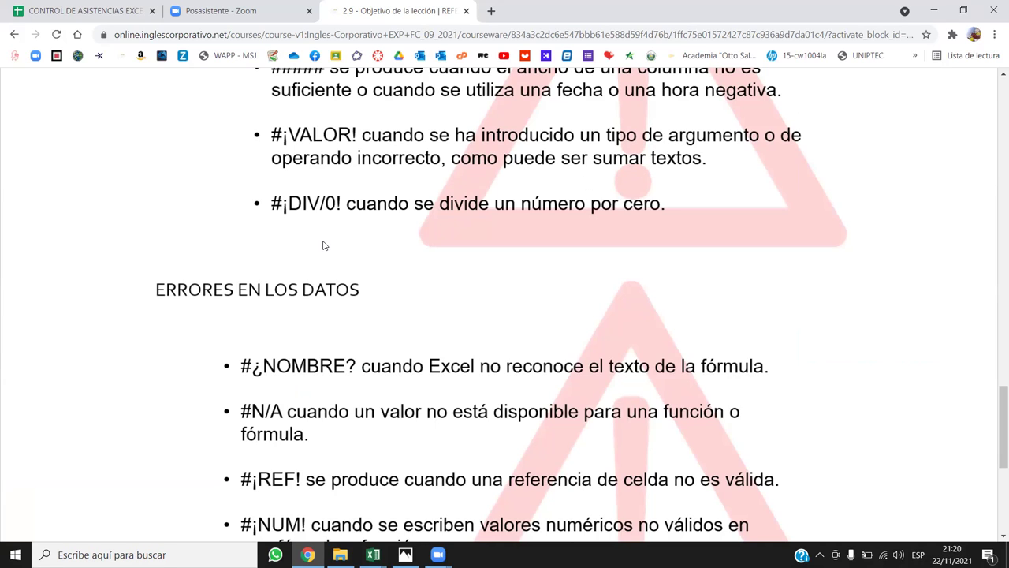
{"action": "key", "text": "alt+Tab"}
{"action": "left_click", "coordinate": [499, 320]}
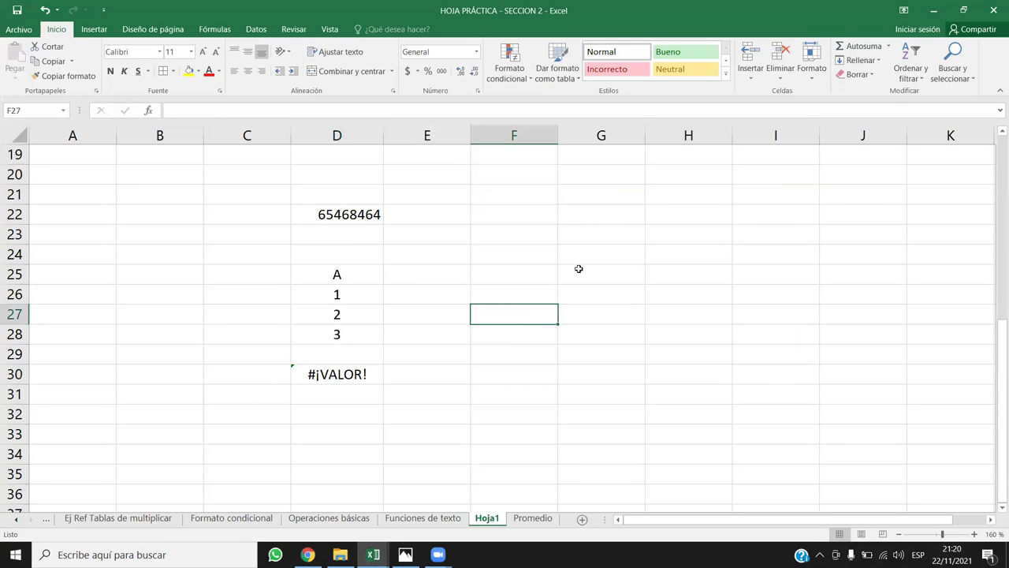
{"action": "left_click", "coordinate": [516, 276]}
{"action": "type", "text": "25"}
{"action": "key", "text": "Right"}
{"action": "type", "text": "5"}
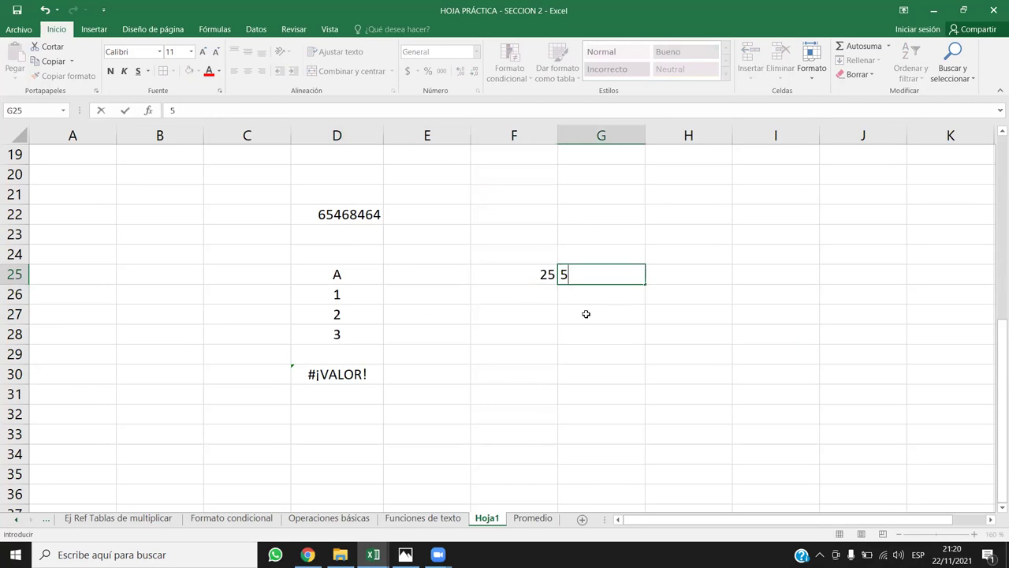
{"action": "key", "text": "Return"}
Enter the division formula =F25/G25 in cell H25 and select that cell
{"action": "key", "text": "Up"}
{"action": "key", "text": "Right"}
{"action": "type", "text": "="}
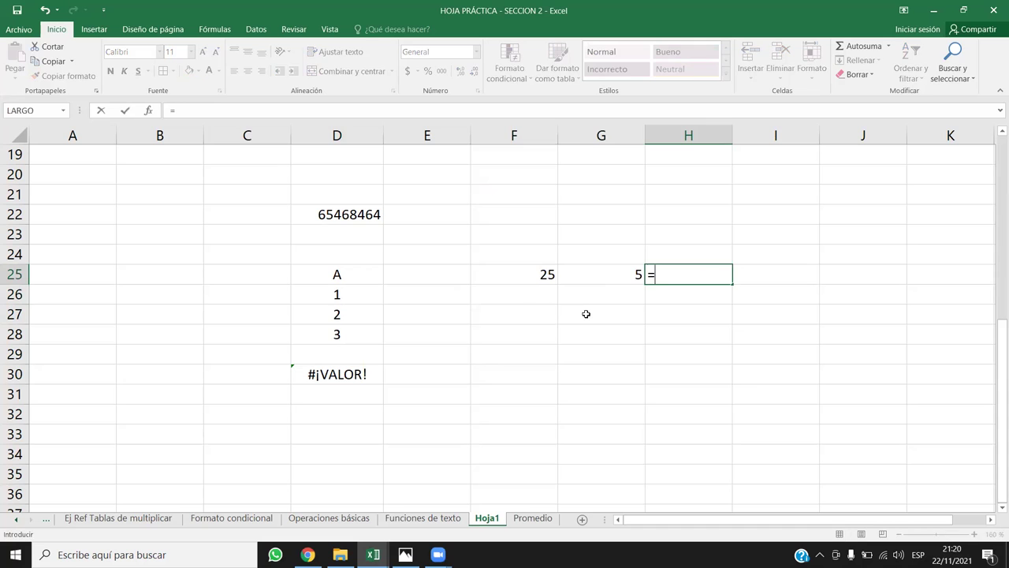
{"action": "key", "text": "Left"}
{"action": "key", "text": "Left"}
{"action": "type", "text": "/"}
{"action": "key", "text": "Left"}
{"action": "key", "text": "Return"}
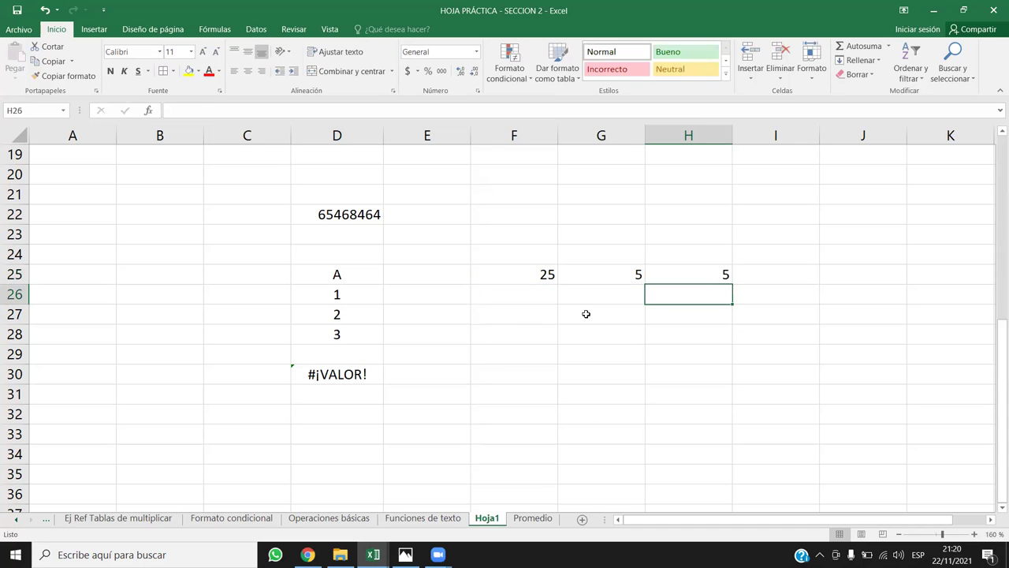
{"action": "left_click", "coordinate": [719, 274]}
Centre the contents of cells F25:H25
{"action": "left_click_drag", "start_coordinate": [523, 274], "coordinate": [687, 276]}
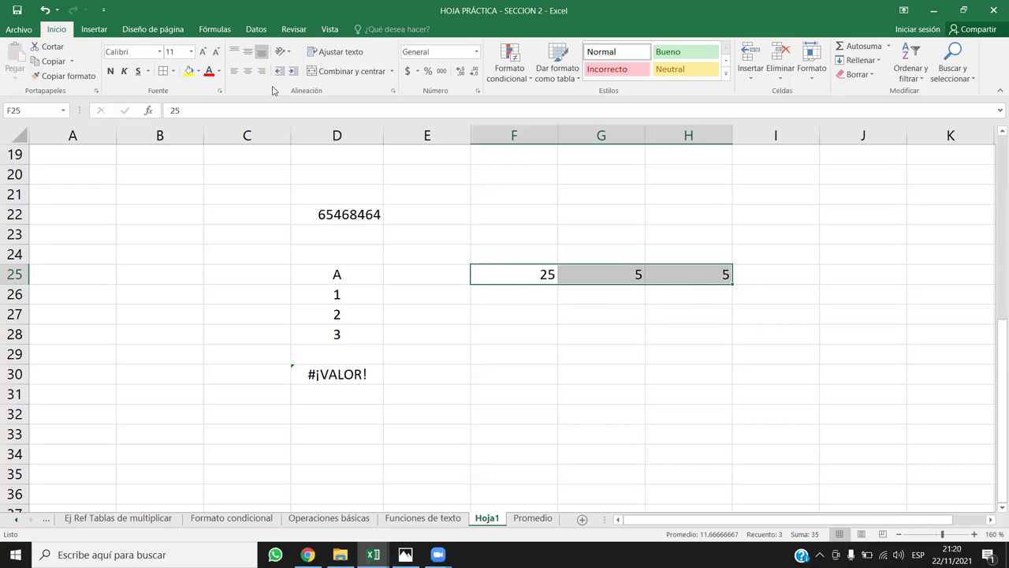
{"action": "left_click", "coordinate": [248, 71]}
{"action": "key", "text": "Right"}
{"action": "key", "text": "Right"}
{"action": "key", "text": "Down"}
{"action": "key", "text": "Down"}
{"action": "key", "text": "Down"}
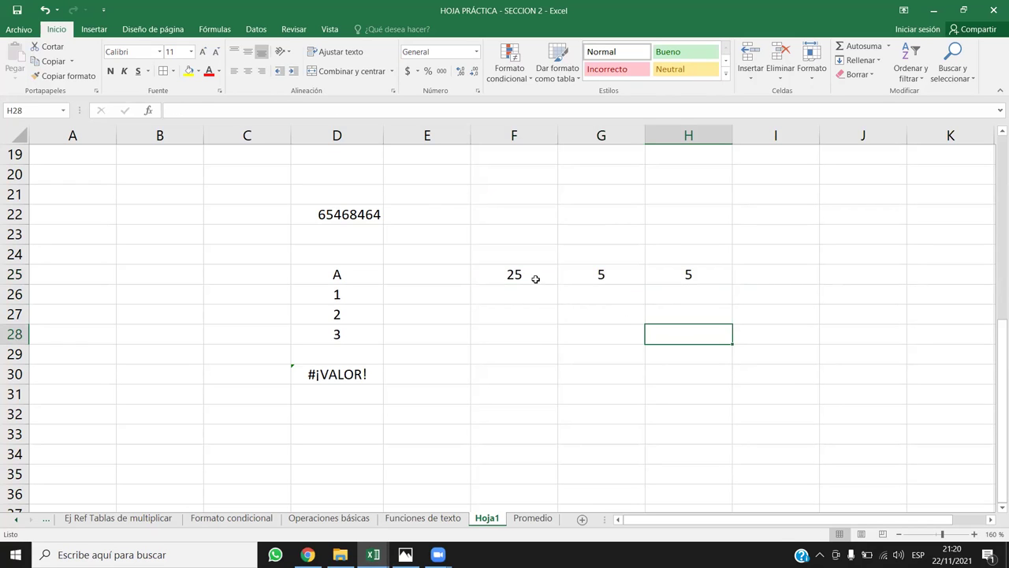
Clear the dividend and divisor in F25:G25 and inspect the division formula in H25 with its empty source cells
{"action": "left_click_drag", "start_coordinate": [536, 279], "coordinate": [603, 276]}
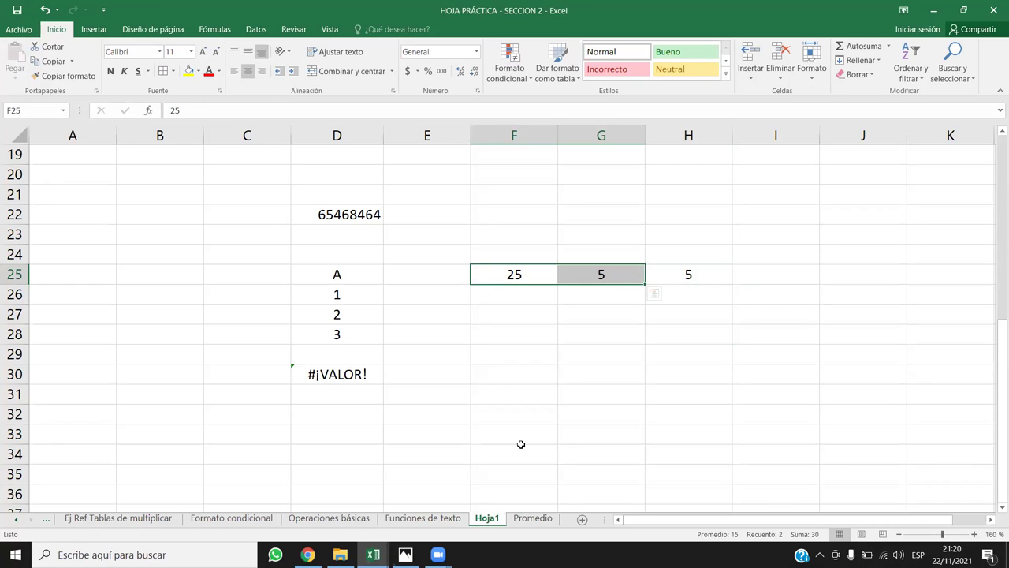
{"action": "key", "text": "Delete"}
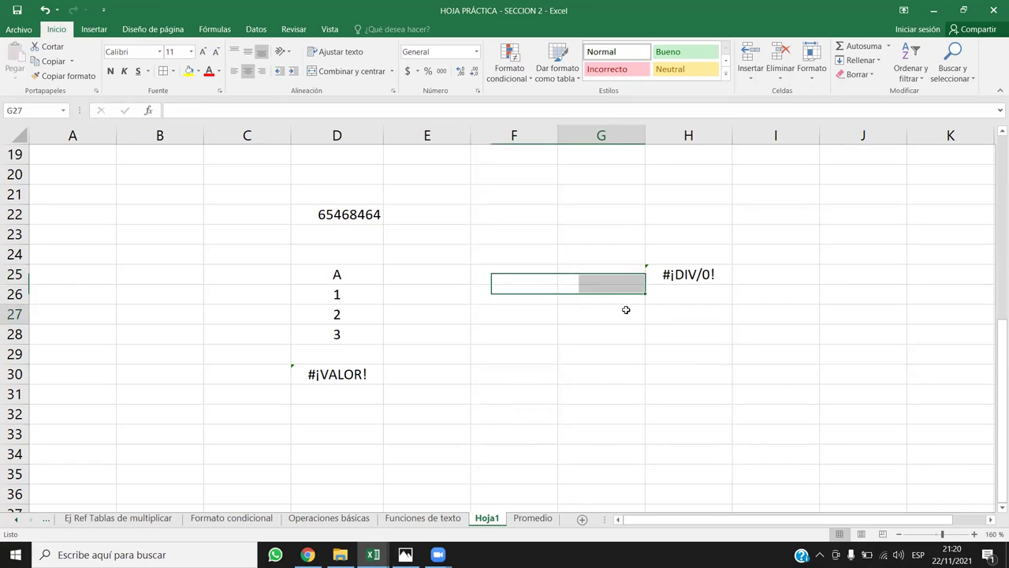
{"action": "left_click", "coordinate": [678, 280]}
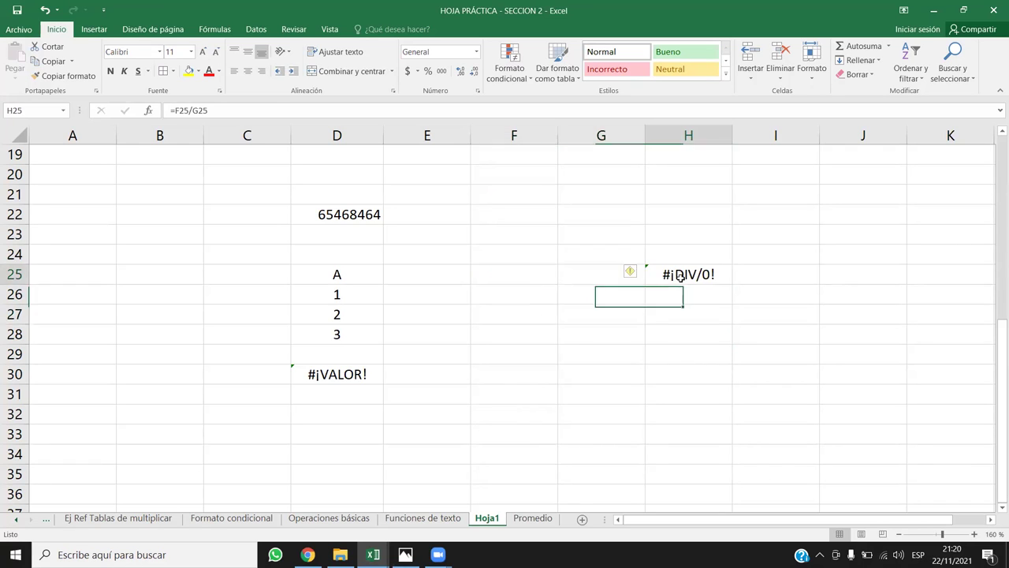
{"action": "left_click", "coordinate": [591, 272]}
{"action": "left_click", "coordinate": [586, 287]}
{"action": "key", "text": "Up"}
{"action": "key", "text": "Left"}
{"action": "left_click", "coordinate": [609, 270]}
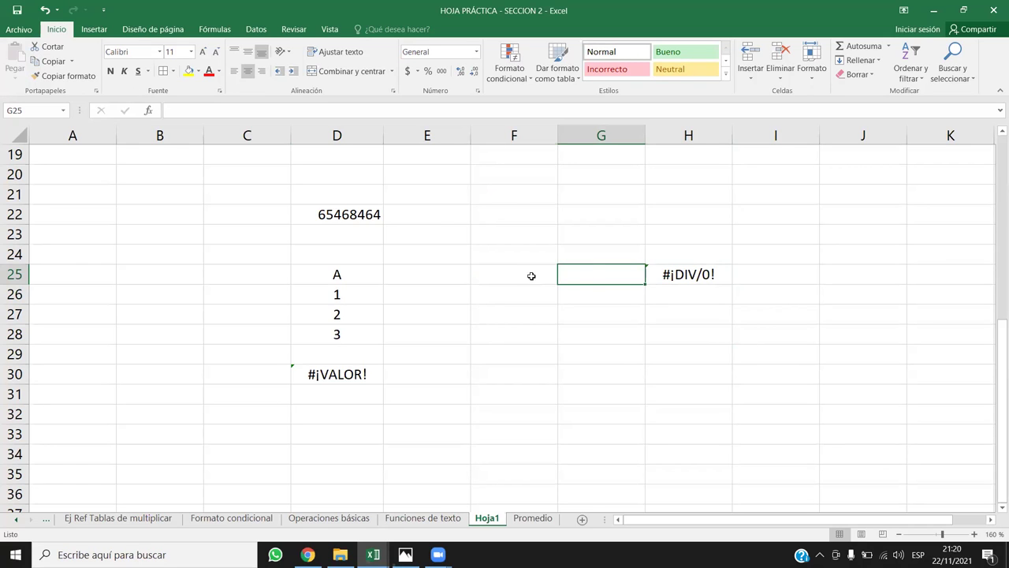
Enter 25 in F25 and 0 in G25 to divide by zero, and select the formula cell H25
{"action": "key", "text": "Left"}
{"action": "key", "text": "Right"}
{"action": "key", "text": "Left"}
{"action": "type", "text": "25"}
{"action": "key", "text": "Return"}
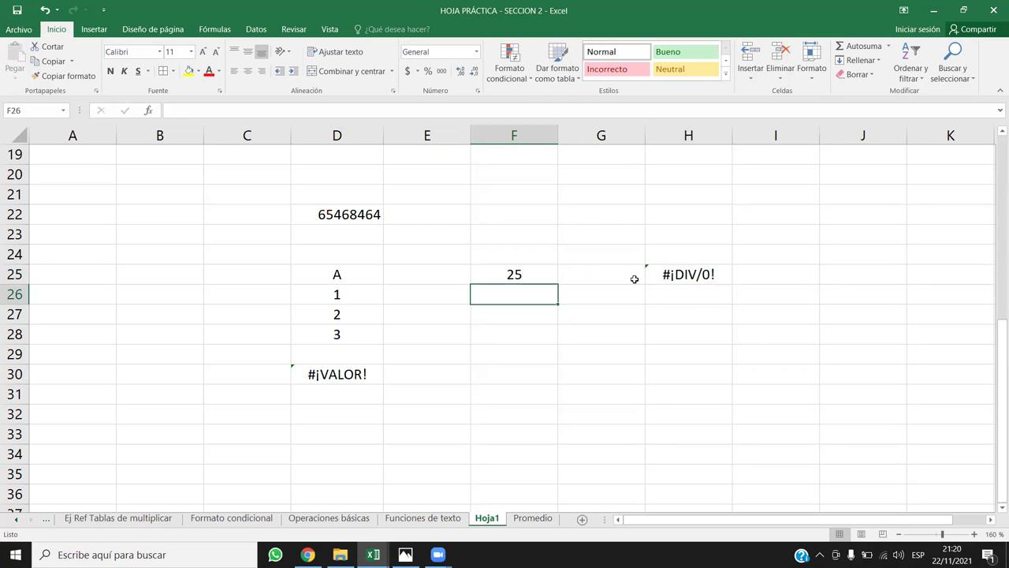
{"action": "left_click", "coordinate": [604, 276]}
{"action": "type", "text": "0"}
{"action": "key", "text": "Return"}
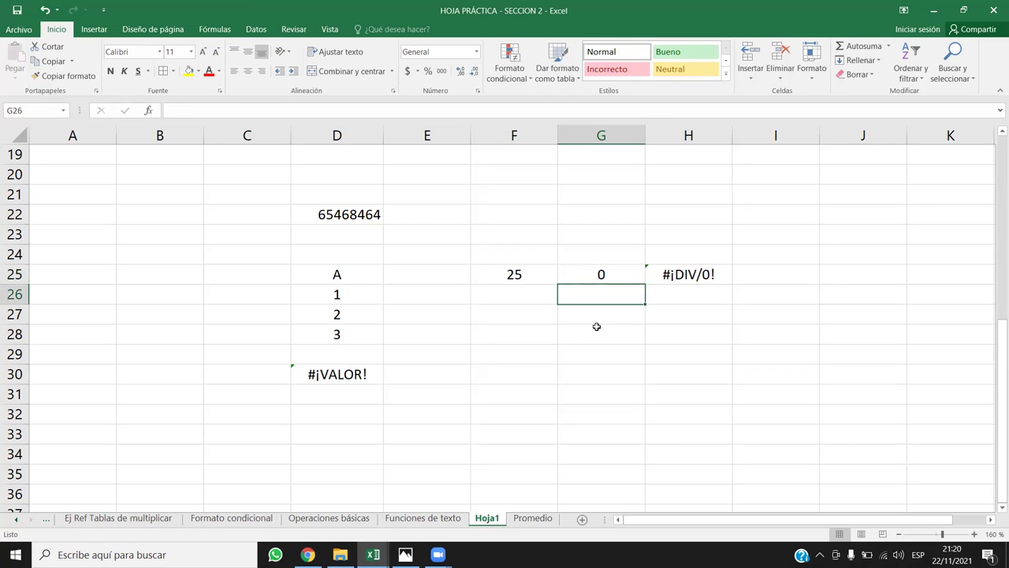
{"action": "left_click", "coordinate": [687, 271]}
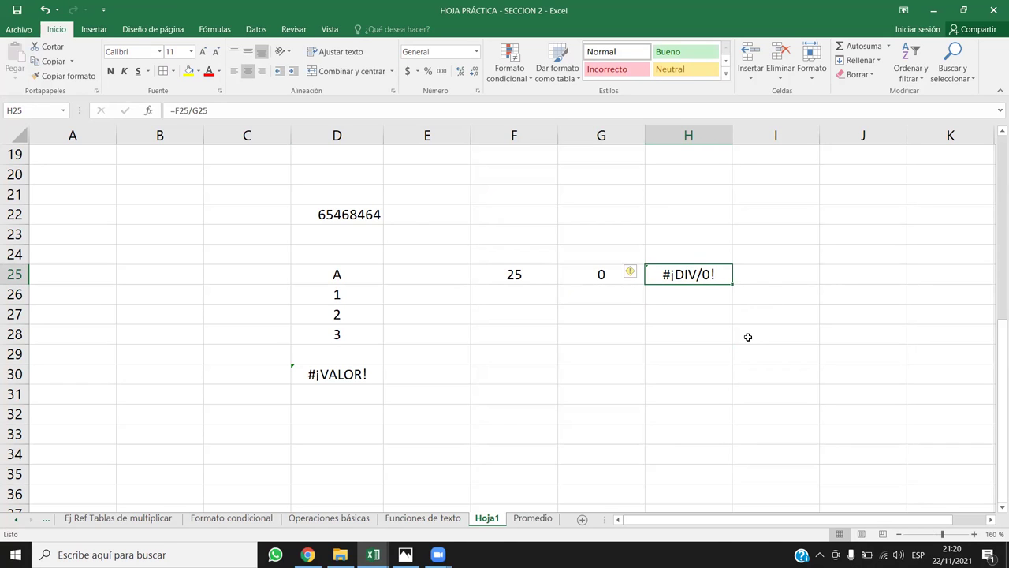
Delete the values in F25:G25 again and select the division formula in H25
{"action": "left_click_drag", "start_coordinate": [593, 275], "coordinate": [553, 275]}
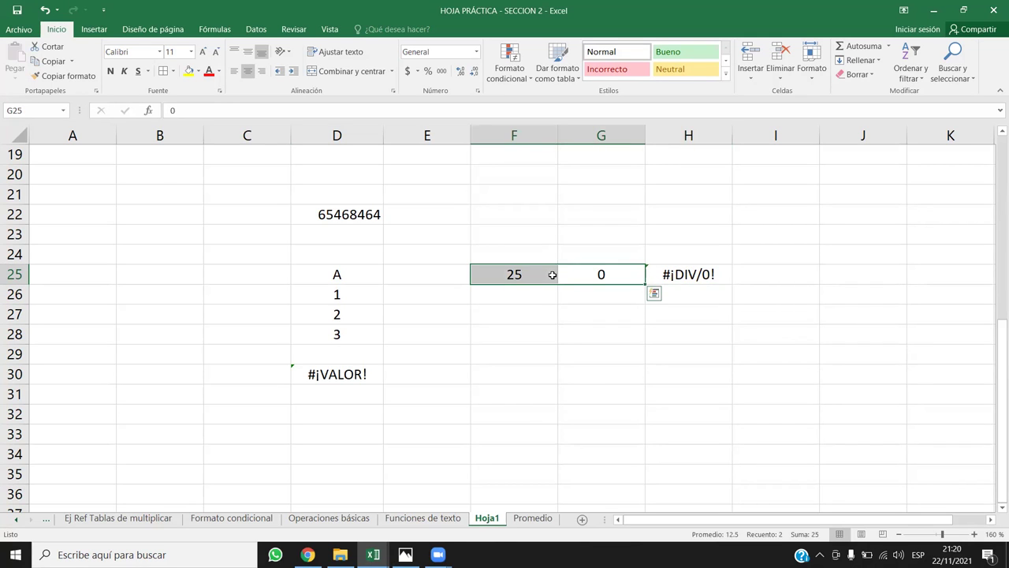
{"action": "key", "text": "Delete"}
{"action": "left_click", "coordinate": [623, 290]}
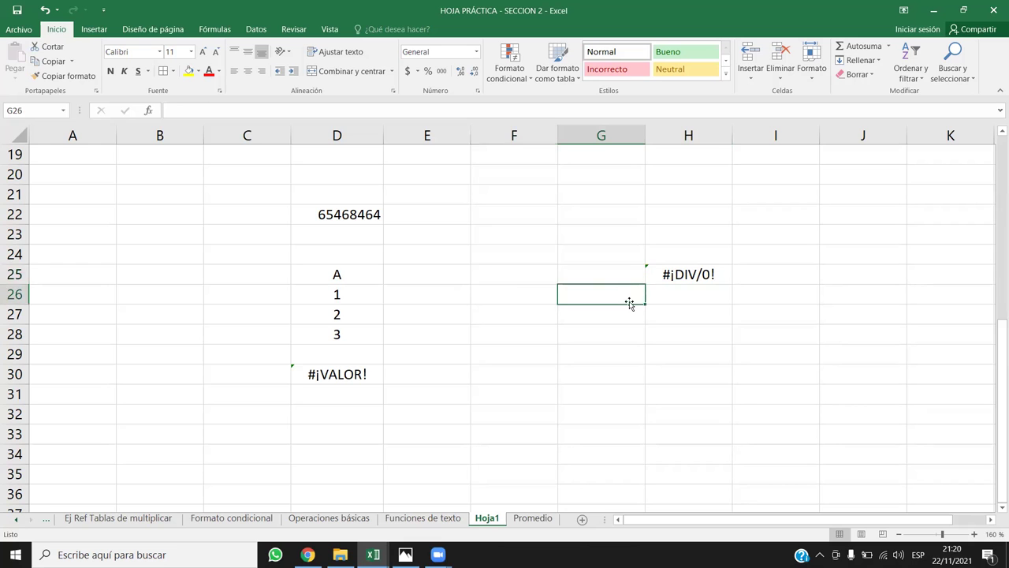
{"action": "left_click", "coordinate": [713, 276]}
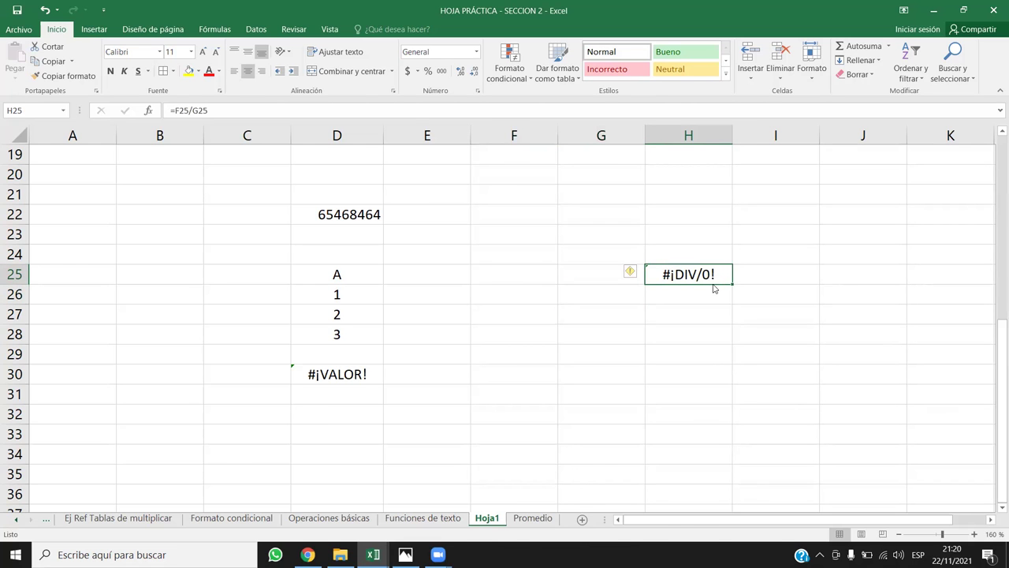
Switch to the Chrome lesson and look over the #¿NOMBRE? description and the other entries under ERRORES EN LOS DATOS
{"action": "key", "text": "alt+Tab"}
{"action": "scroll", "coordinate": [467, 254], "scroll_direction": "down", "scroll_amount": 2}
{"action": "scroll", "coordinate": [408, 282], "scroll_direction": "up", "scroll_amount": 2}
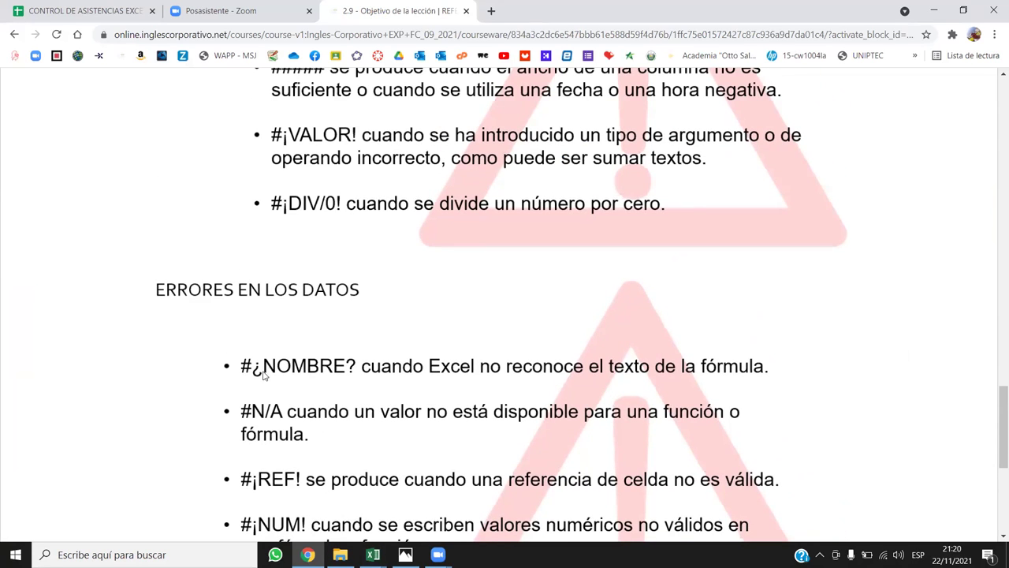
Switch back to Excel, enter =SUMA(D26;hola) with unquoted text in F30, and reselect that cell
{"action": "key", "text": "alt+Tab"}
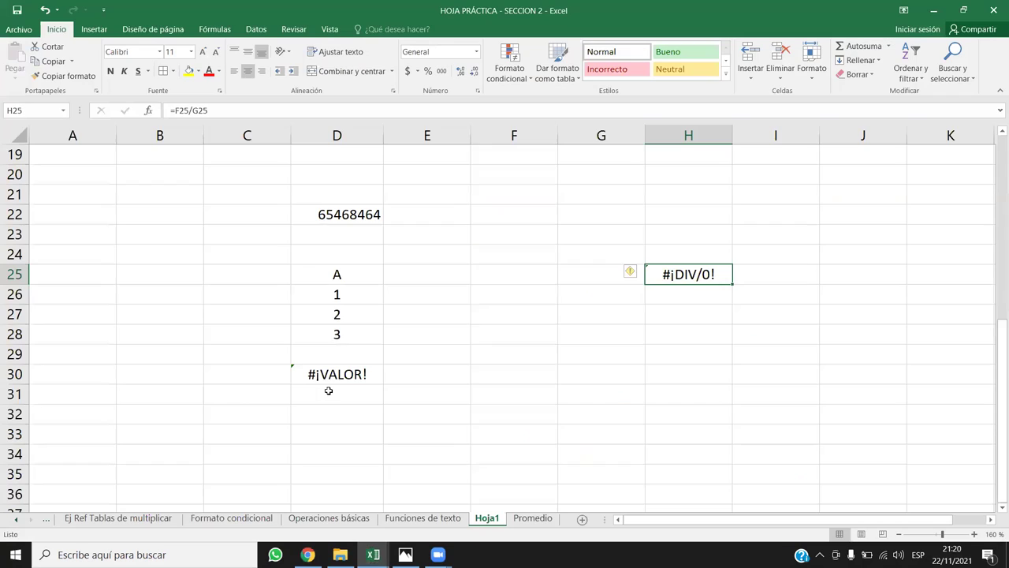
{"action": "left_click", "coordinate": [579, 371]}
{"action": "left_click", "coordinate": [525, 376]}
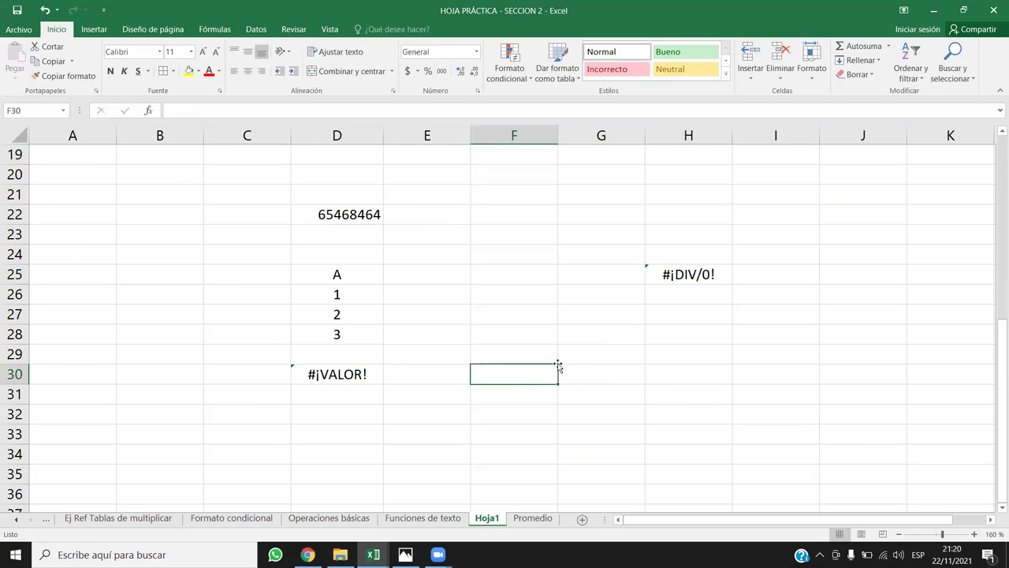
{"action": "type", "text": "="}
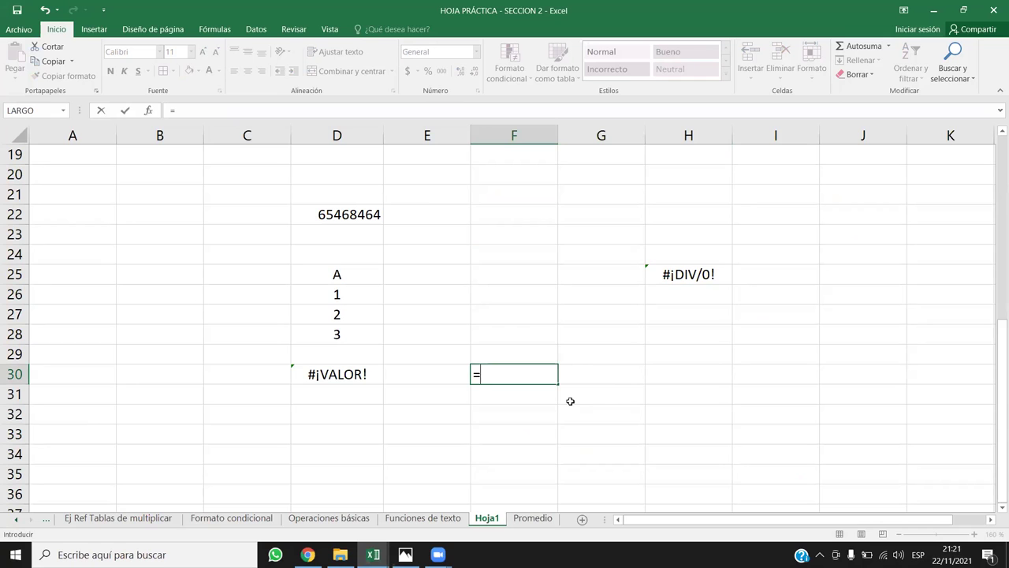
{"action": "type", "text": "SUMA"}
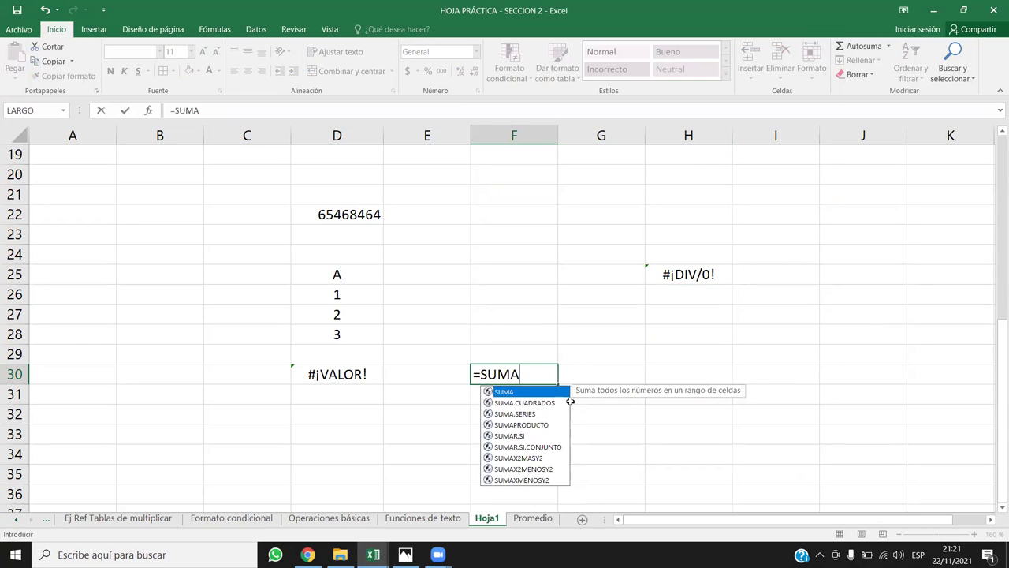
{"action": "type", "text": "("}
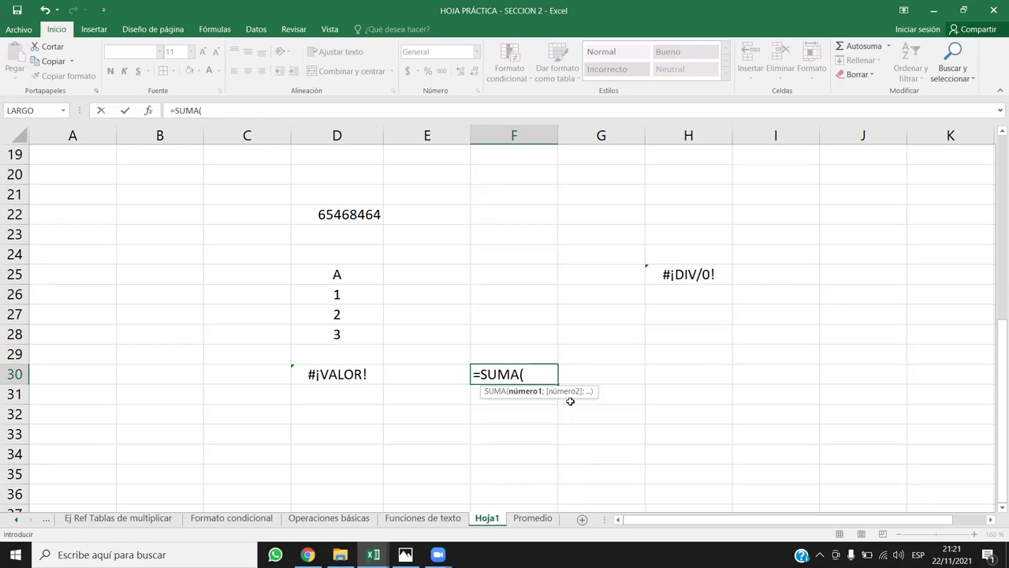
{"action": "left_click", "coordinate": [376, 302]}
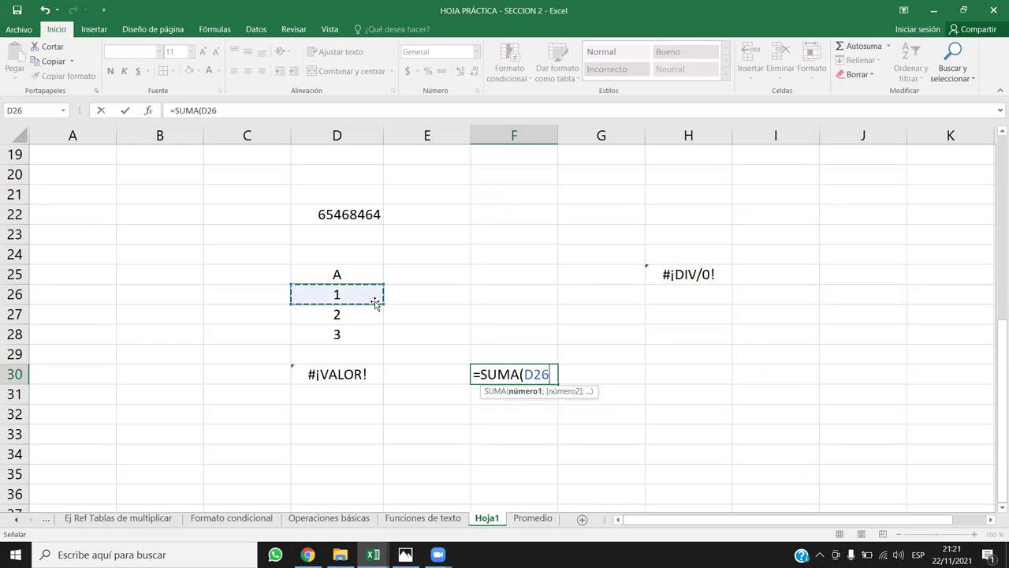
{"action": "type", "text": ";"}
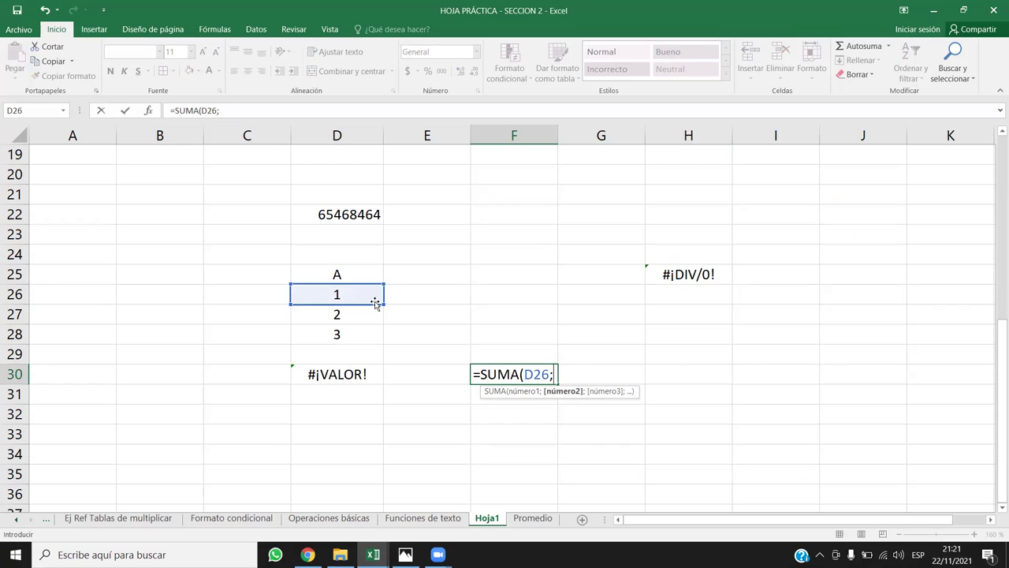
{"action": "type", "text": "HOLA"}
{"action": "key", "text": "Return"}
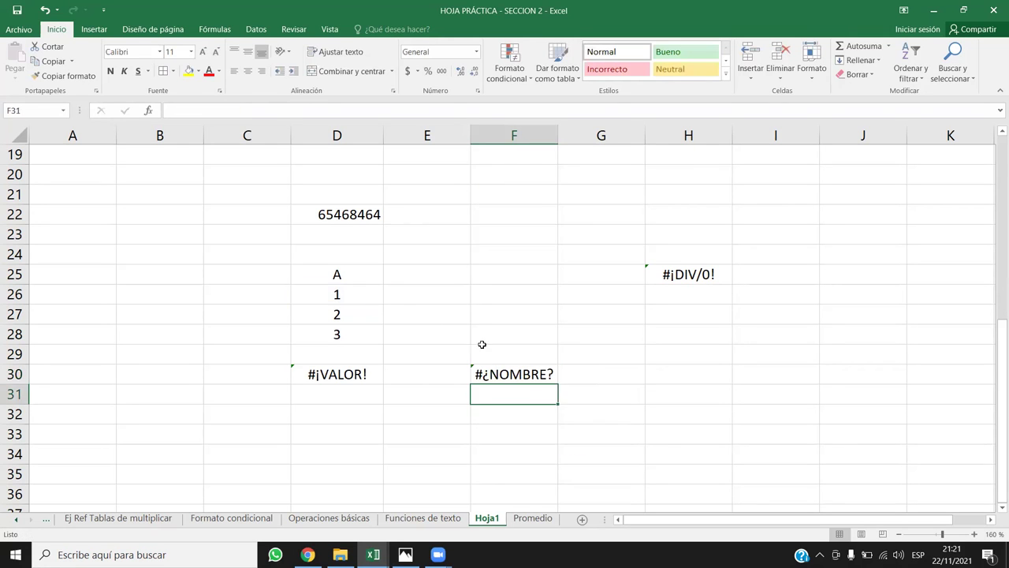
{"action": "left_click", "coordinate": [515, 369]}
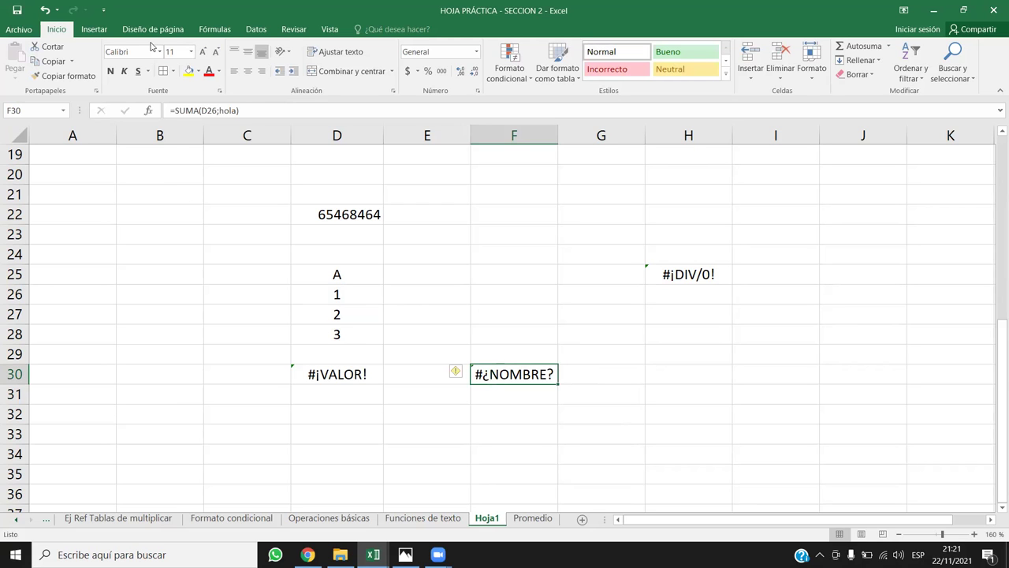
Put quotation marks around hola in the F30 formula so it reads =SUMA(D26;"hola"), and reselect the cell
{"action": "double_click", "coordinate": [536, 373]}
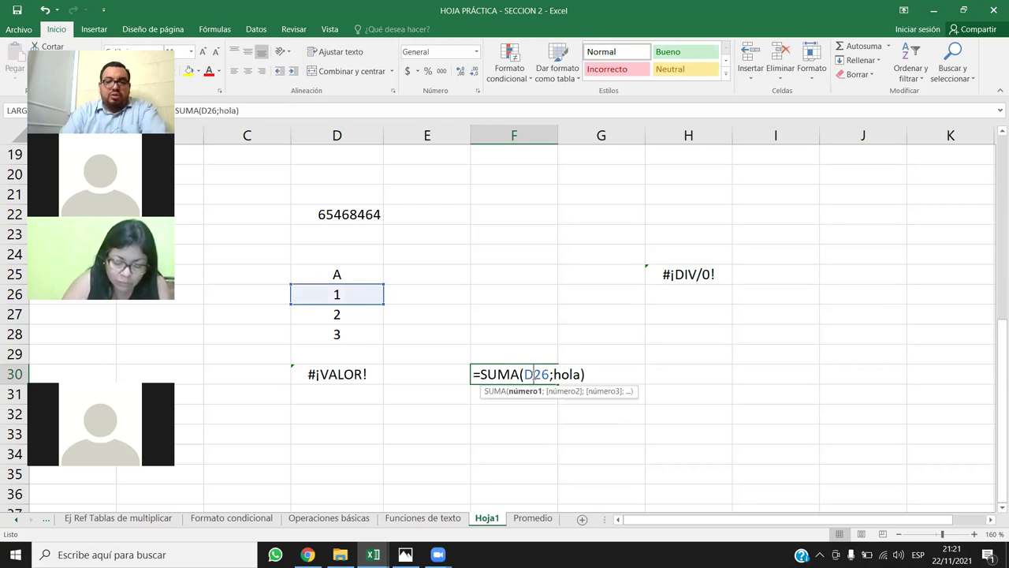
{"action": "double_click", "coordinate": [566, 374]}
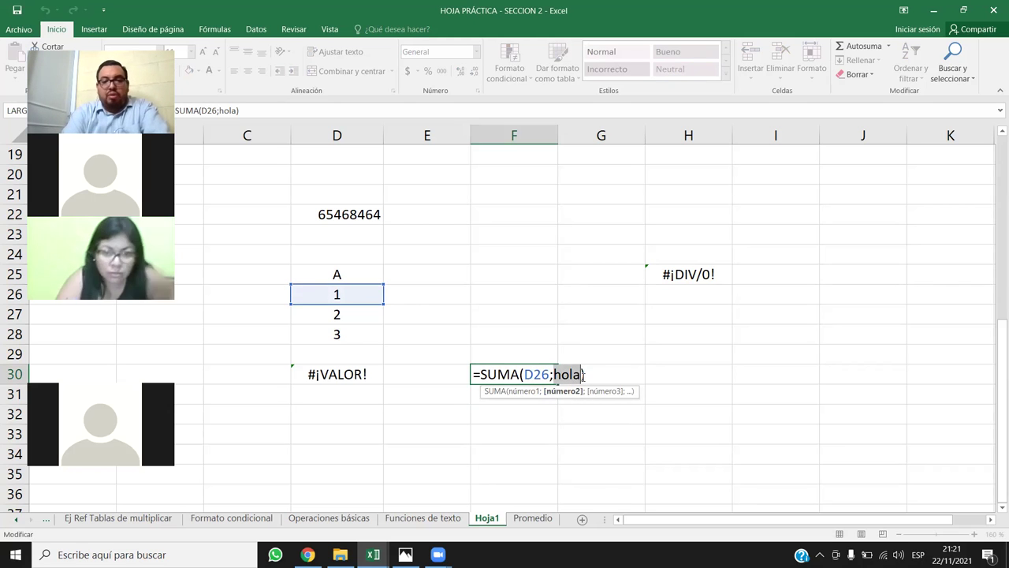
{"action": "key", "text": "Left"}
{"action": "key", "text": "Left"}
{"action": "key", "text": "Left"}
{"action": "key", "text": "Left"}
{"action": "type", "text": "\""}
{"action": "key", "text": "Right"}
{"action": "key", "text": "Right"}
{"action": "key", "text": "Right"}
{"action": "key", "text": "Right"}
{"action": "type", "text": "\""}
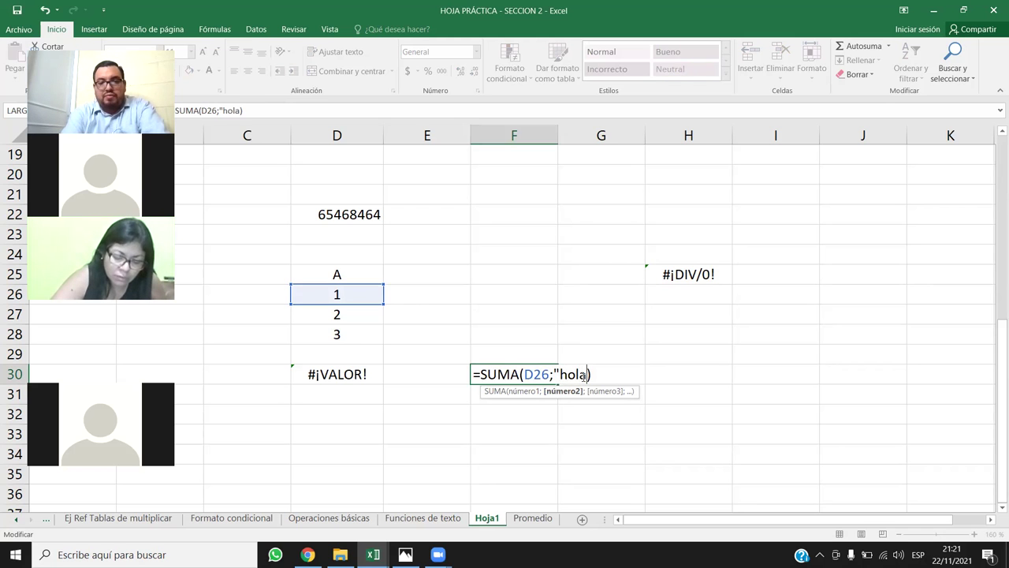
{"action": "key", "text": "Return"}
{"action": "left_click", "coordinate": [546, 371]}
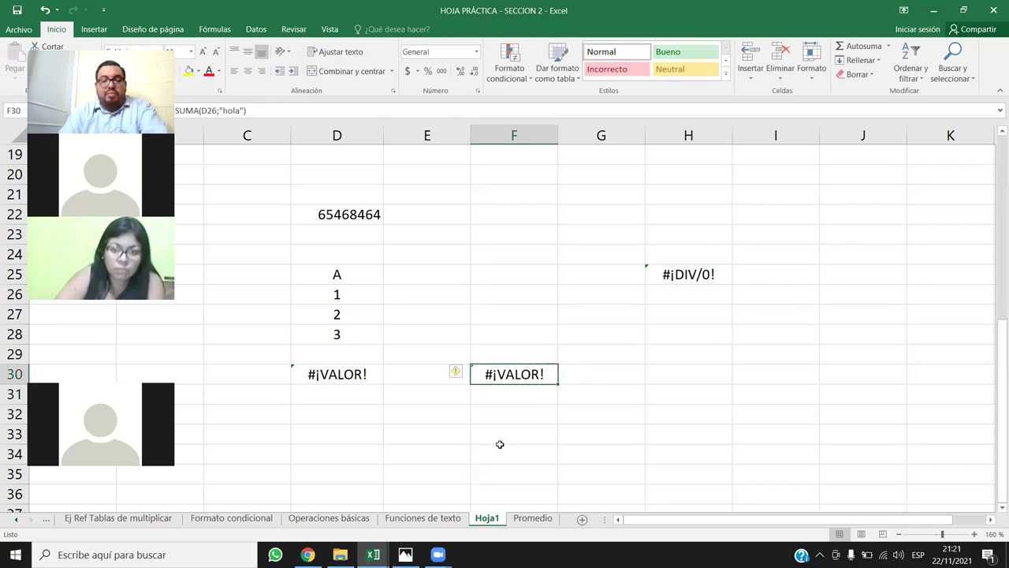
Inspect the SUMA formulas in F30 and D28 to compare their arguments
{"action": "double_click", "coordinate": [517, 370]}
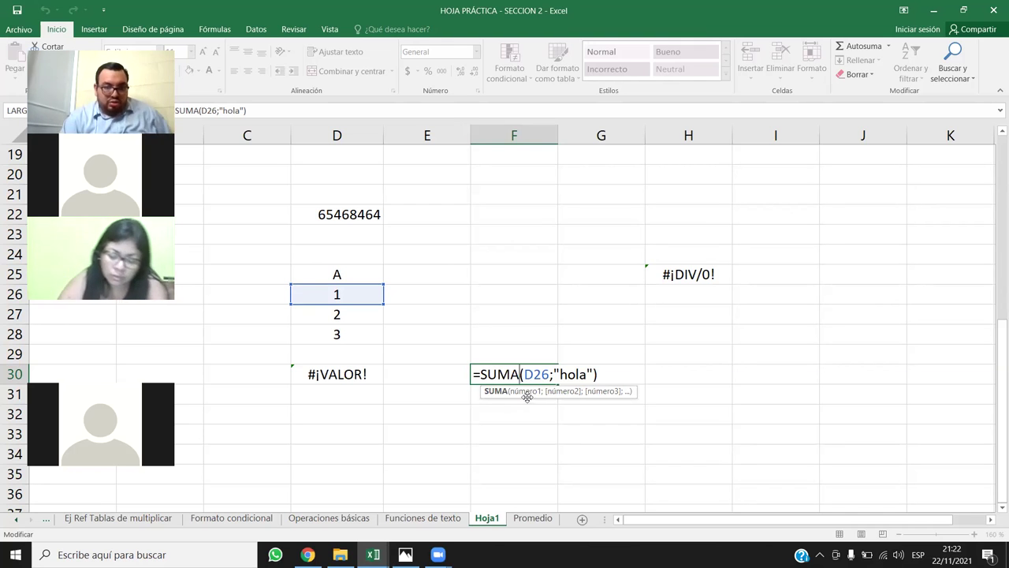
{"action": "left_click", "coordinate": [348, 337]}
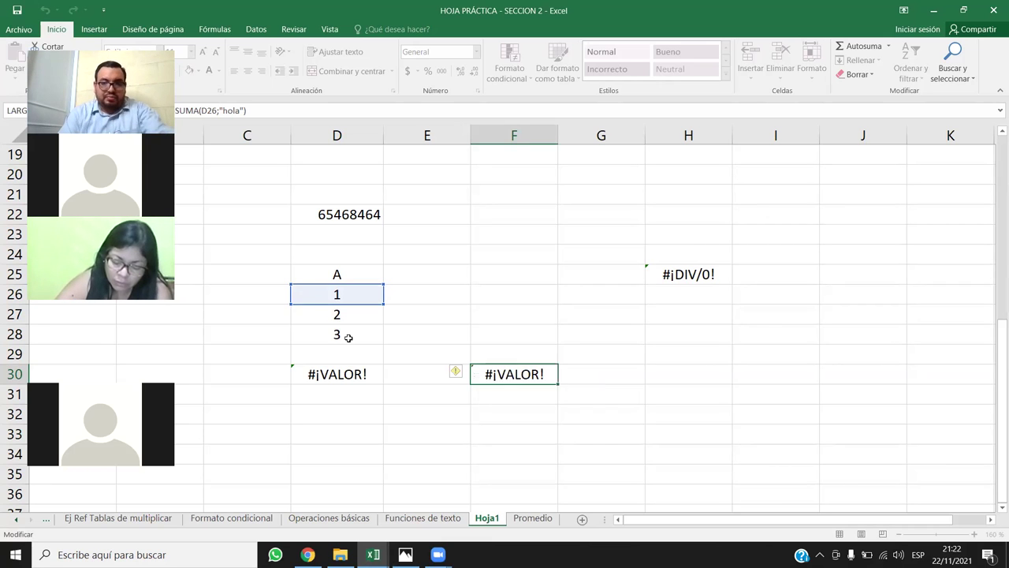
{"action": "key", "text": "alt+equal"}
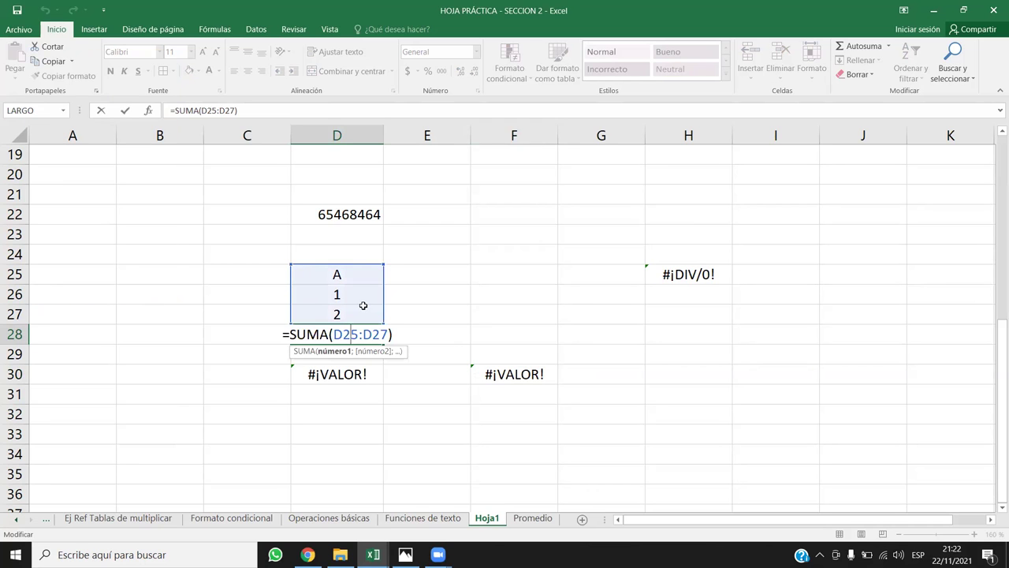
{"action": "key", "text": "Return"}
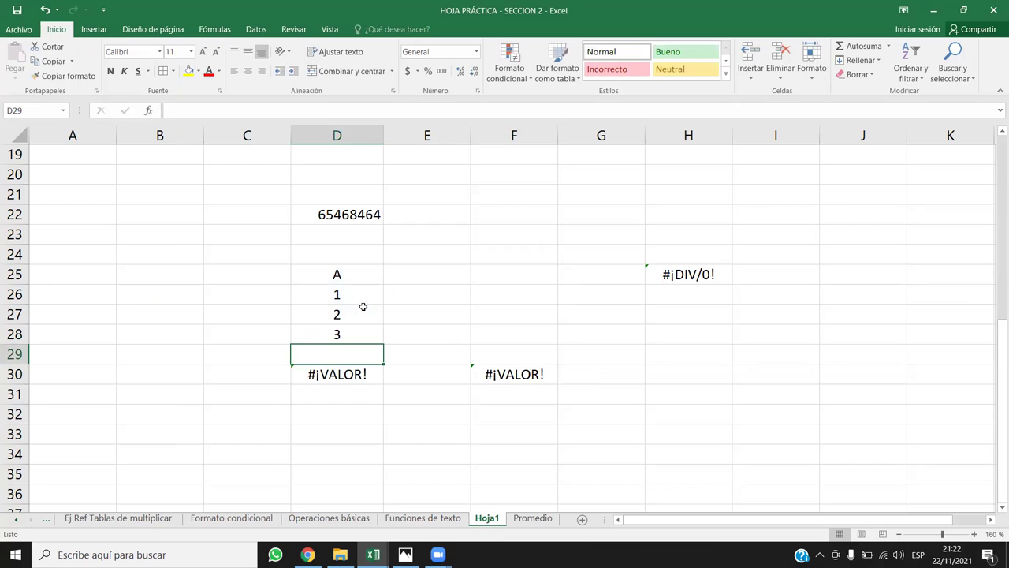
{"action": "left_click", "coordinate": [510, 378]}
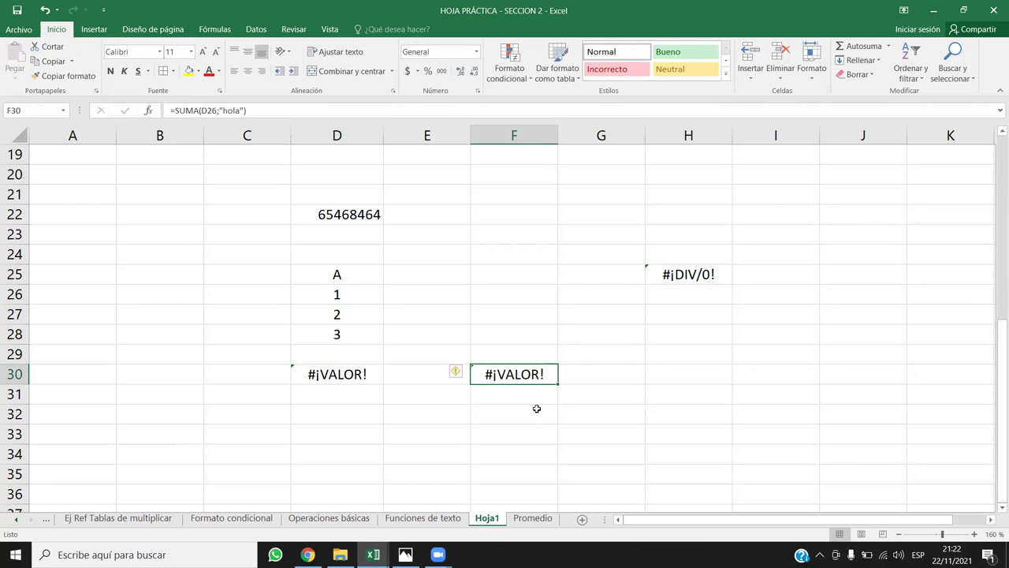
{"action": "left_click", "coordinate": [357, 334]}
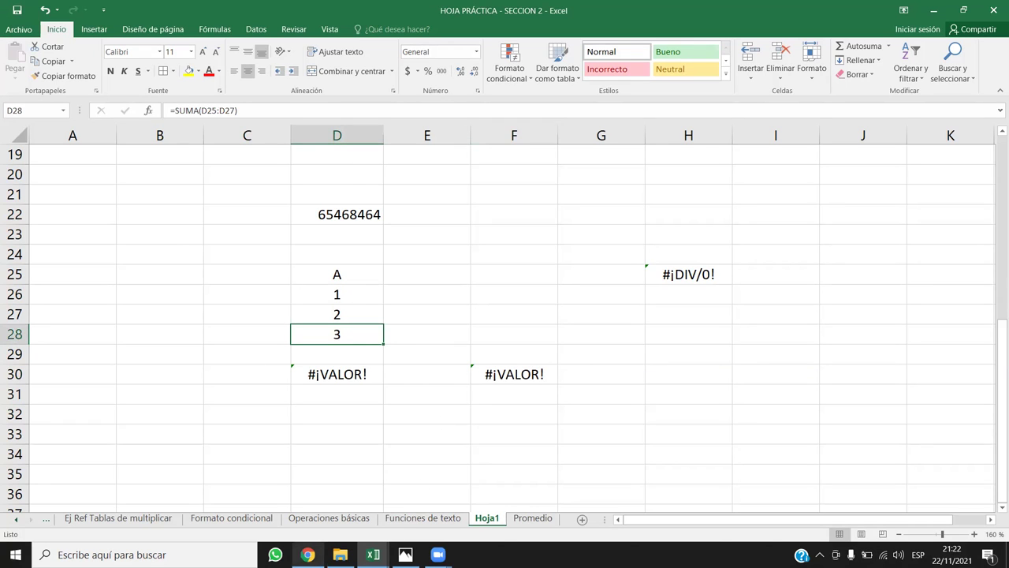
Switch to the Chrome lesson, read the full ERRORES EN LOS DATOS list, and return to the HOJA PRÁCTICA - SECCION 2 workbook
{"action": "left_click", "coordinate": [307, 554]}
{"action": "scroll", "coordinate": [398, 438], "scroll_direction": "down", "scroll_amount": 3}
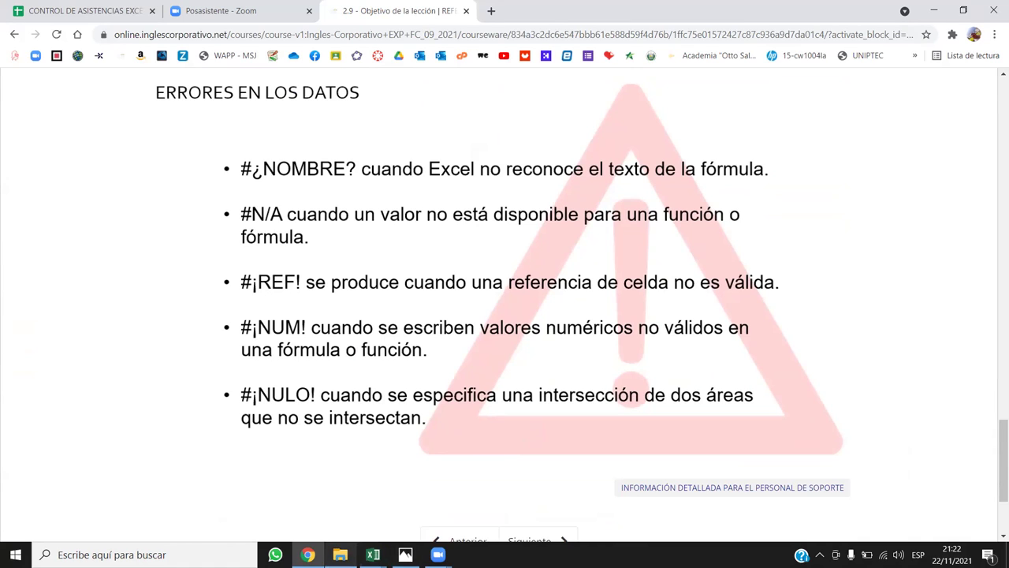
{"action": "left_click", "coordinate": [373, 554]}
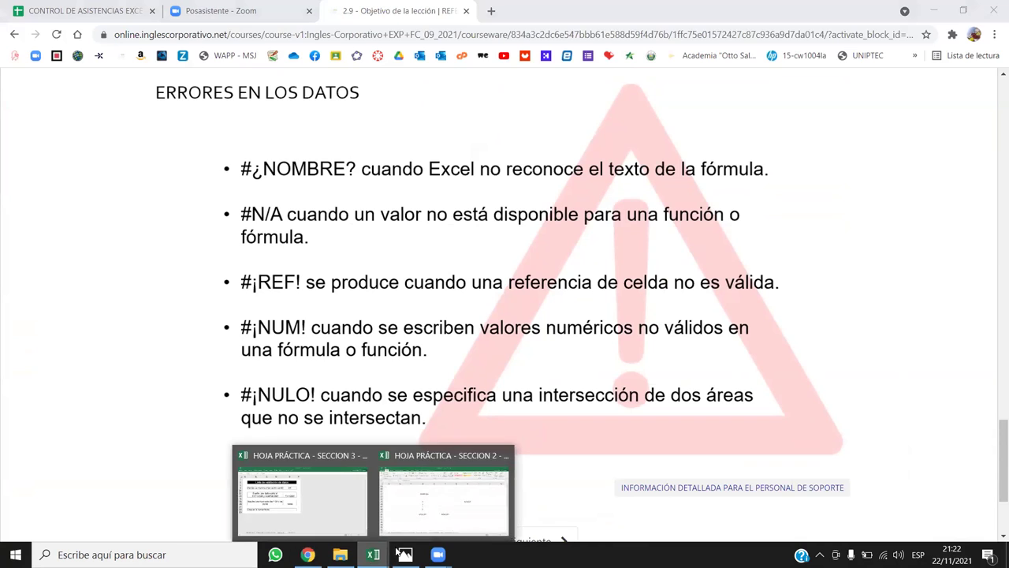
{"action": "left_click", "coordinate": [451, 507]}
Enter 5 in B33 and 6 in C33 below the existing error examples
{"action": "left_click", "coordinate": [455, 355]}
{"action": "scroll", "coordinate": [450, 369], "scroll_direction": "down", "scroll_amount": 2}
{"action": "scroll", "coordinate": [442, 387], "scroll_direction": "up", "scroll_amount": 1}
{"action": "scroll", "coordinate": [429, 398], "scroll_direction": "down", "scroll_amount": 1}
{"action": "scroll", "coordinate": [331, 391], "scroll_direction": "up", "scroll_amount": 1}
{"action": "left_click", "coordinate": [269, 368]}
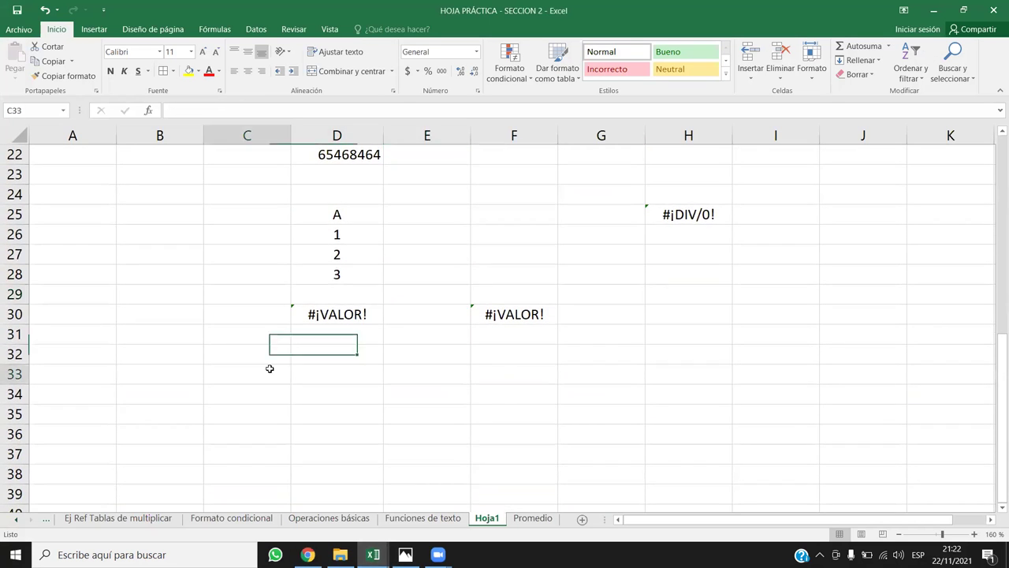
{"action": "key", "text": "Left"}
{"action": "type", "text": "5"}
{"action": "key", "text": "Right"}
{"action": "type", "text": "6"}
{"action": "key", "text": "Return"}
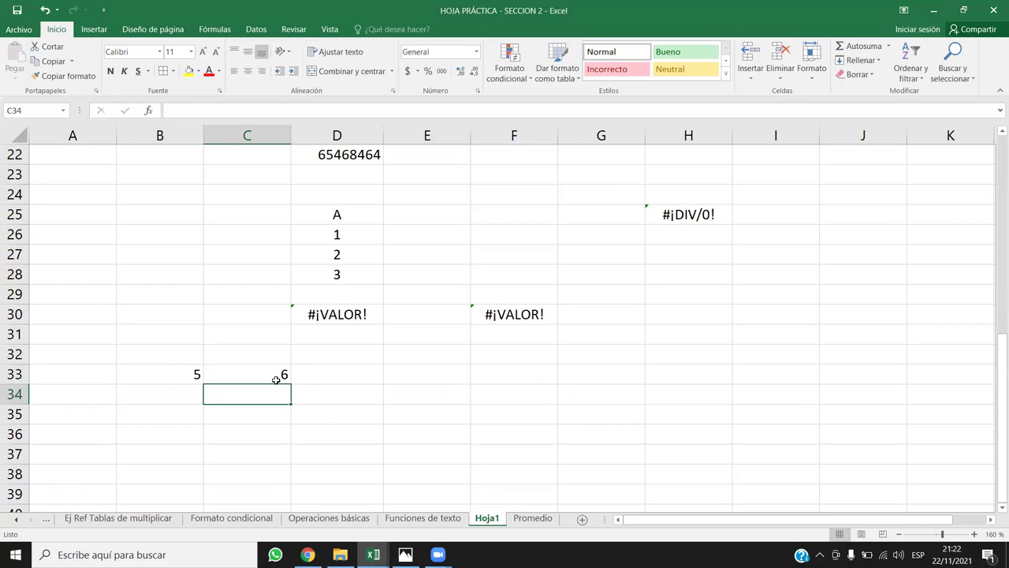
Multiply the two values with the formula =B33*C33 in D33 and reselect the formula cell
{"action": "key", "text": "Up"}
{"action": "key", "text": "Right"}
{"action": "type", "text": "="}
{"action": "key", "text": "Left"}
{"action": "key", "text": "Left"}
{"action": "type", "text": "*"}
{"action": "key", "text": "Left"}
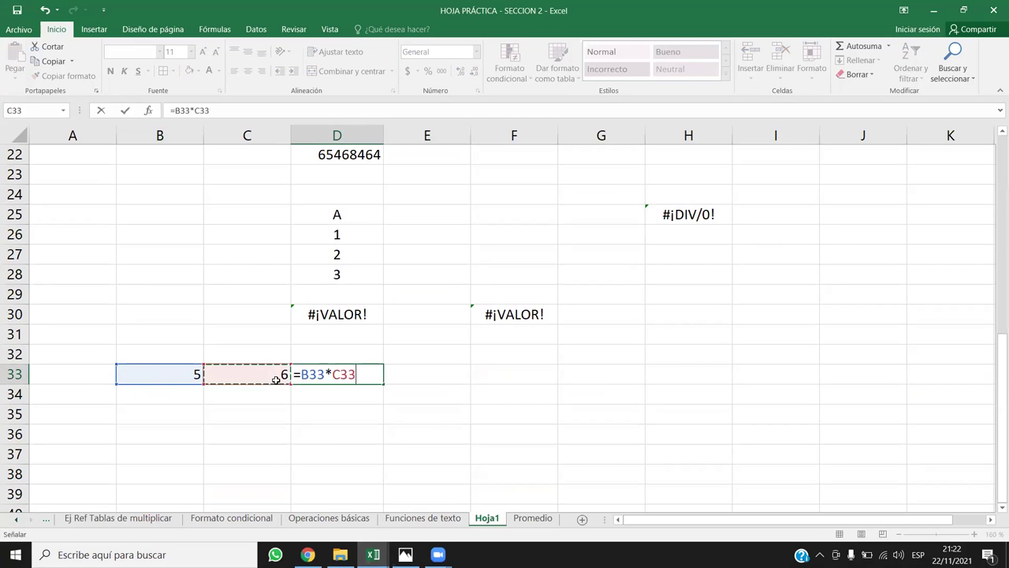
{"action": "key", "text": "Return"}
{"action": "key", "text": "Up"}
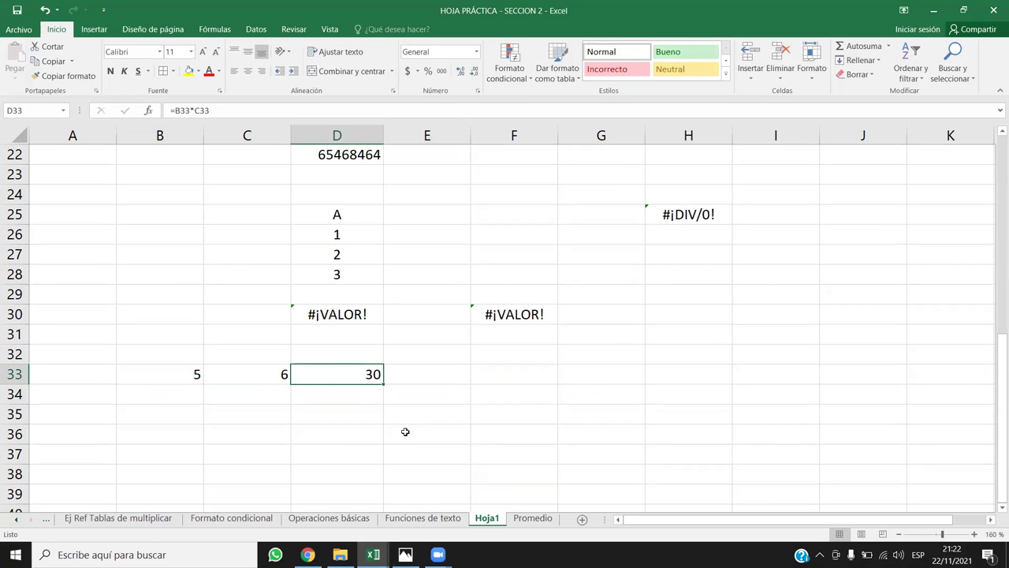
Delete column B to break the multiplication's reference, and select the shifted formula cell C33
{"action": "left_click", "coordinate": [169, 138]}
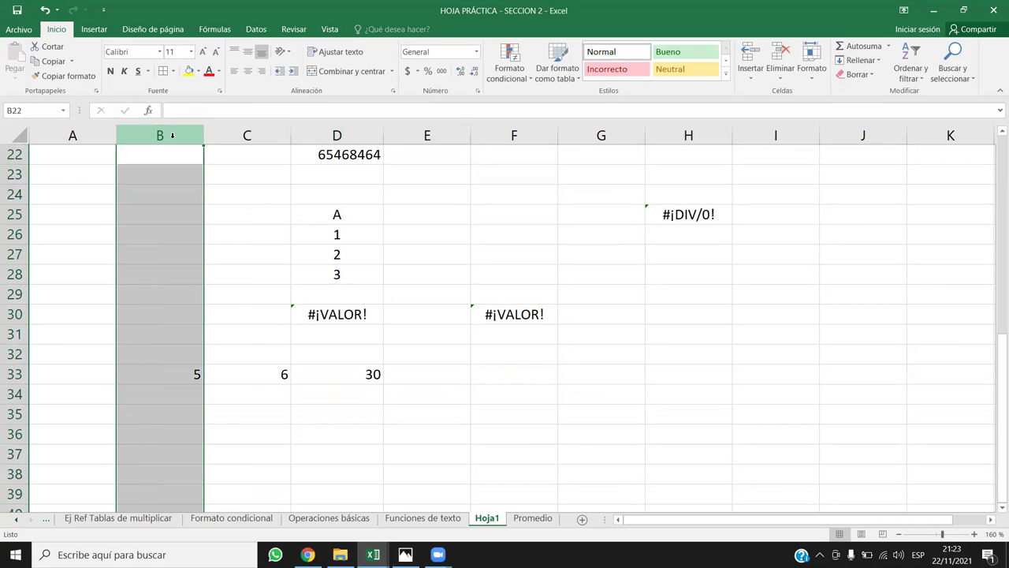
{"action": "key", "text": "ctrl+minus"}
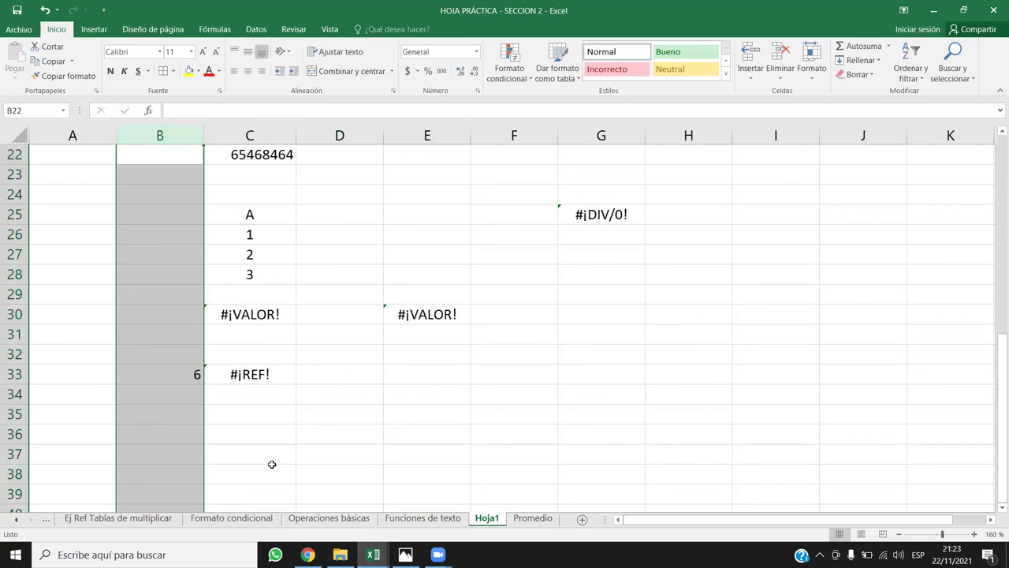
{"action": "left_click", "coordinate": [339, 433]}
{"action": "left_click", "coordinate": [272, 372]}
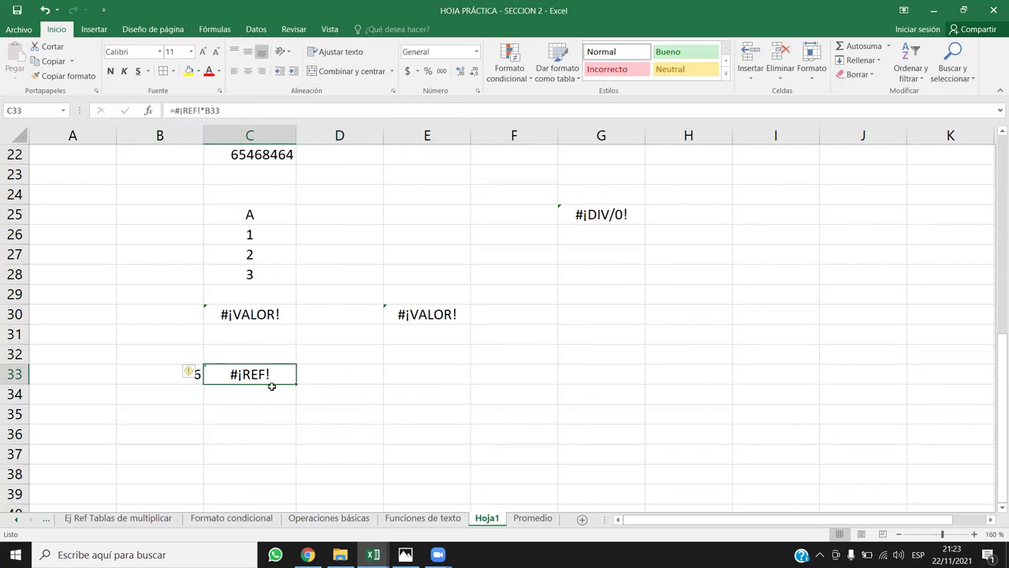
Examine the error-checking options and formula of C33, its source cell B33, and the addition formula in C30
{"action": "left_click", "coordinate": [191, 374]}
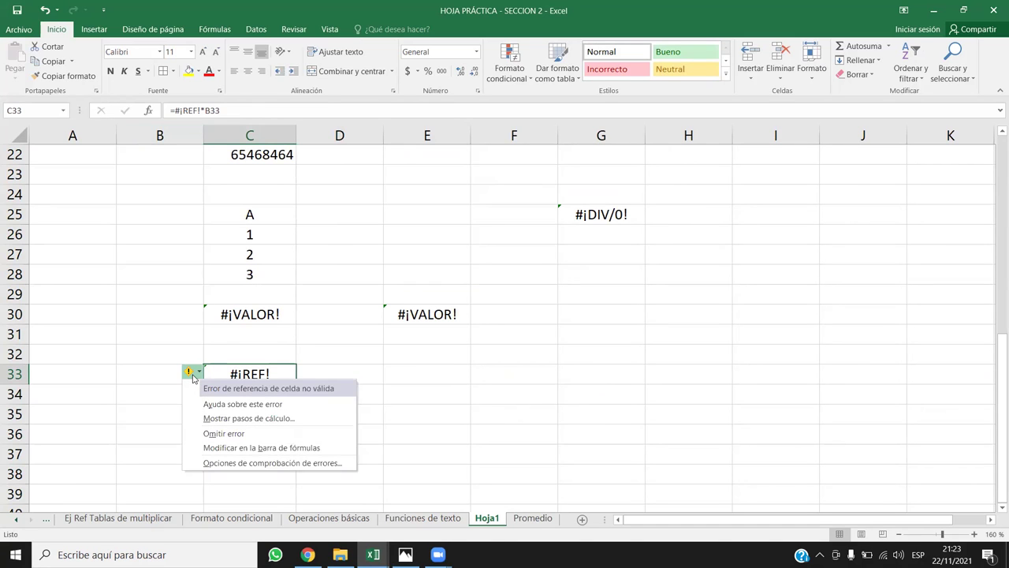
{"action": "left_click", "coordinate": [314, 334]}
{"action": "left_click", "coordinate": [229, 376]}
{"action": "left_click", "coordinate": [397, 390]}
{"action": "left_click", "coordinate": [196, 371]}
{"action": "key", "text": "Right"}
{"action": "left_click", "coordinate": [164, 381]}
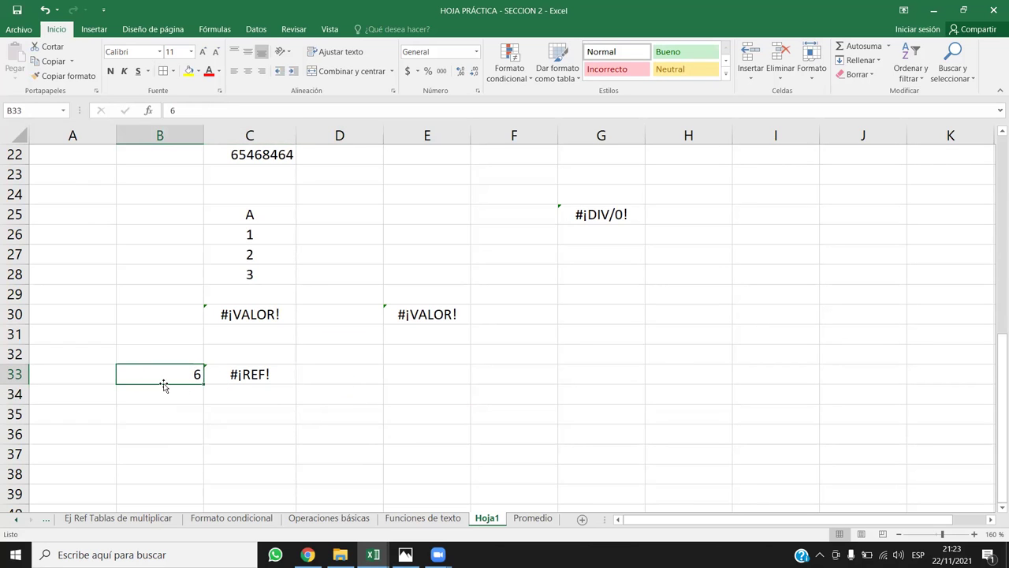
{"action": "left_click", "coordinate": [247, 379]}
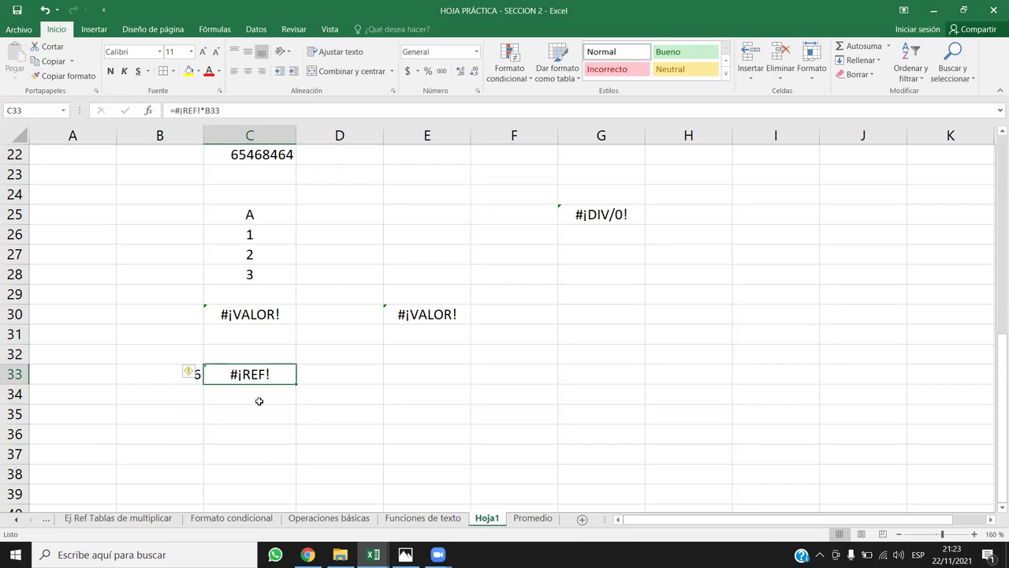
{"action": "left_click", "coordinate": [253, 316]}
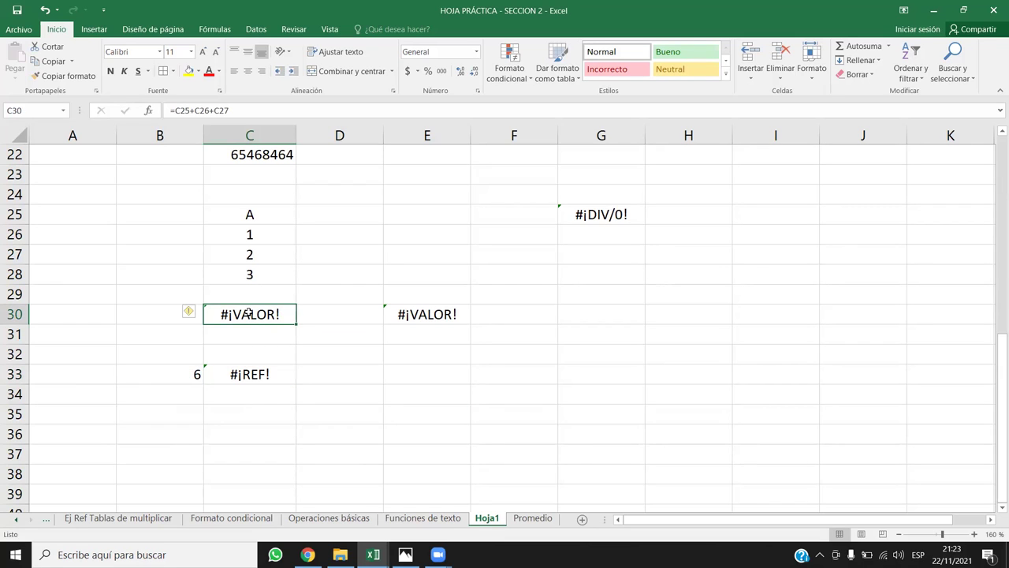
Remove the quotation marks around hola in E30's formula so it reads =SUMA(C26;hola), and reselect the cell
{"action": "left_click", "coordinate": [441, 315]}
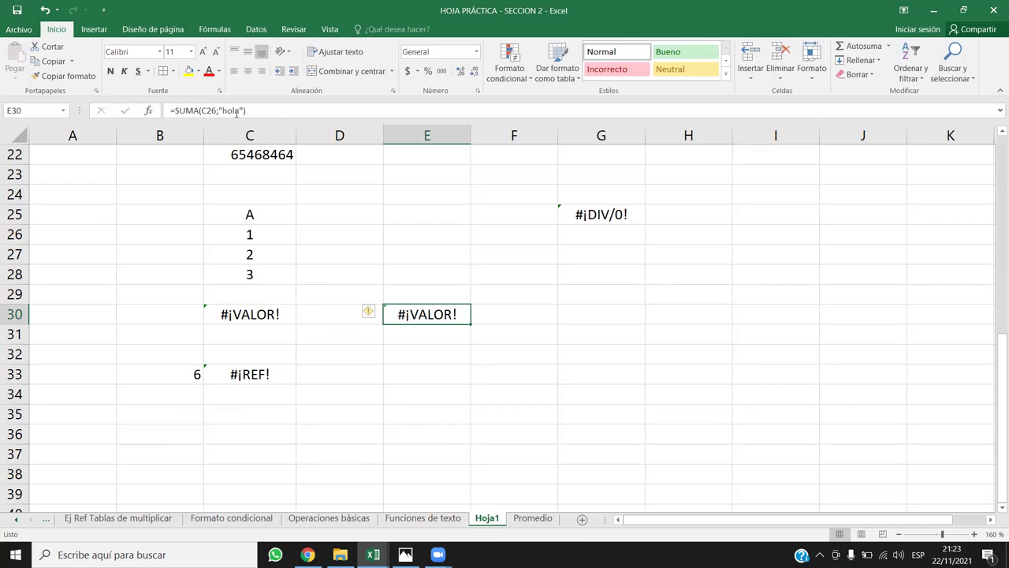
{"action": "left_click", "coordinate": [222, 111]}
{"action": "key", "text": "BackSpace"}
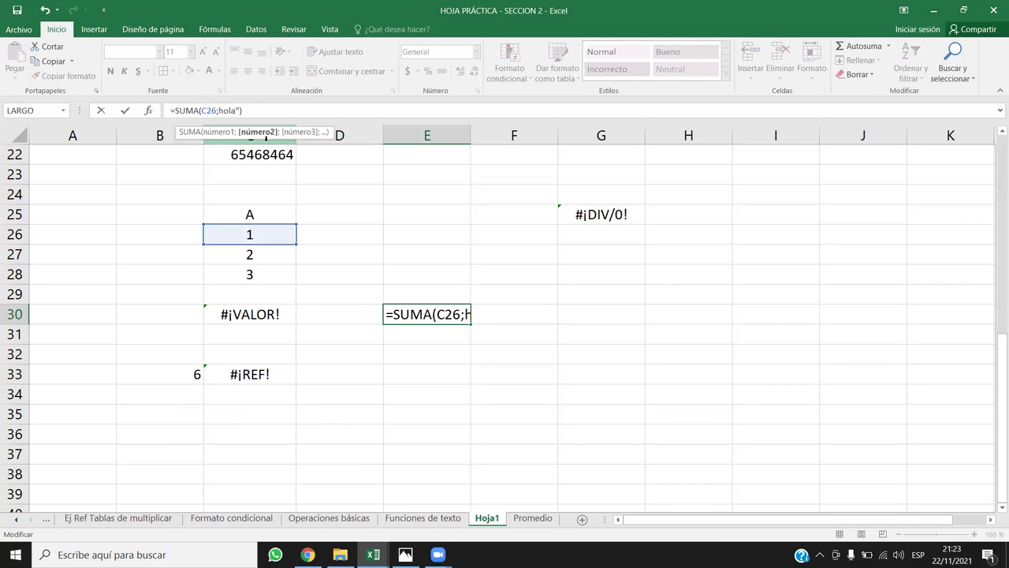
{"action": "key", "text": "Right"}
{"action": "key", "text": "Right"}
{"action": "key", "text": "Right"}
{"action": "key", "text": "Right"}
{"action": "key", "text": "Delete"}
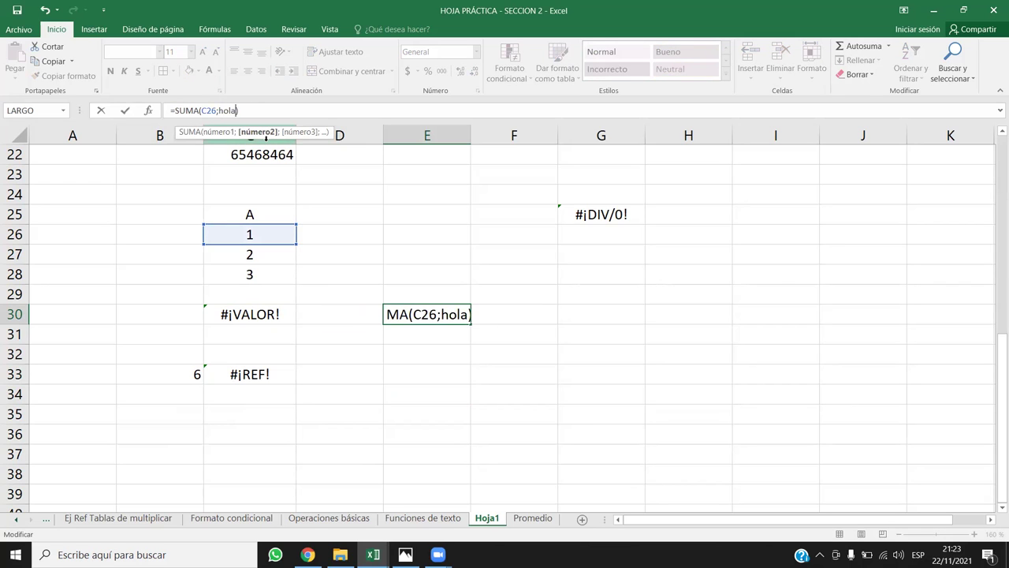
{"action": "key", "text": "Return"}
{"action": "key", "text": "Up"}
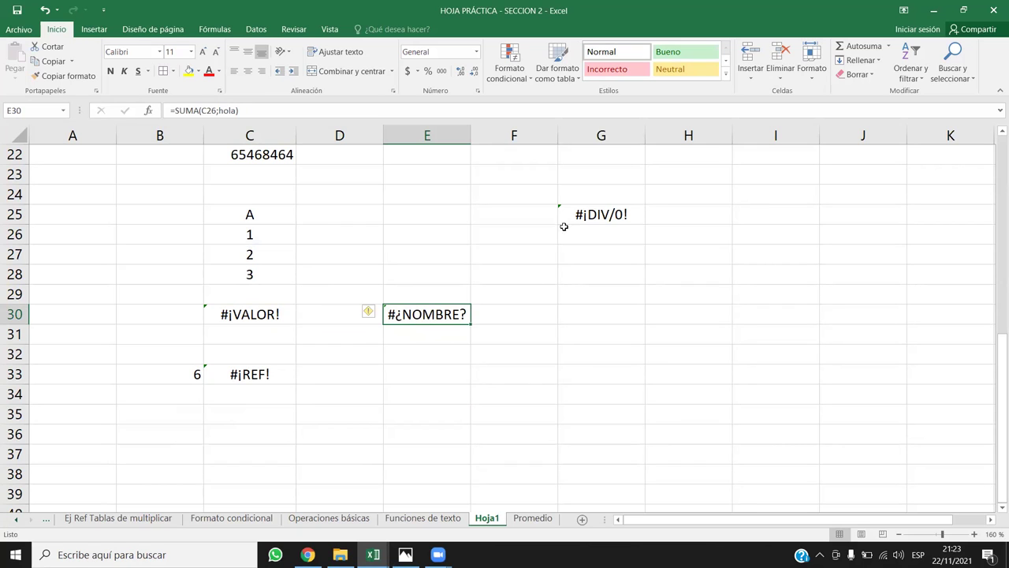
Narrow column C until its numbers and errors no longer fit, check C33 and C30, and widen the column again
{"action": "left_click", "coordinate": [590, 215]}
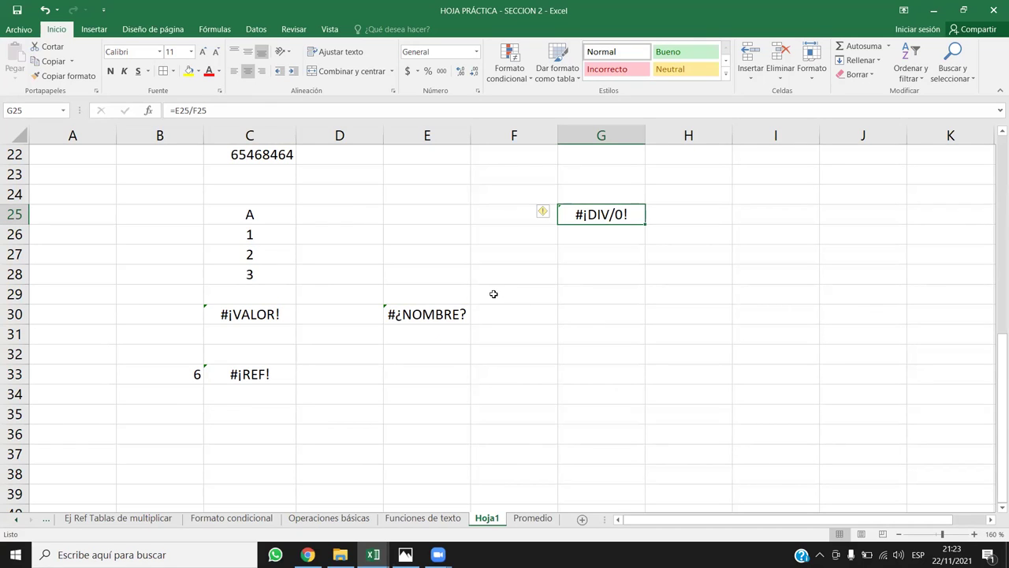
{"action": "left_click", "coordinate": [256, 155]}
{"action": "left_click_drag", "start_coordinate": [296, 135], "coordinate": [222, 133]}
{"action": "left_click_drag", "start_coordinate": [230, 134], "coordinate": [231, 134]}
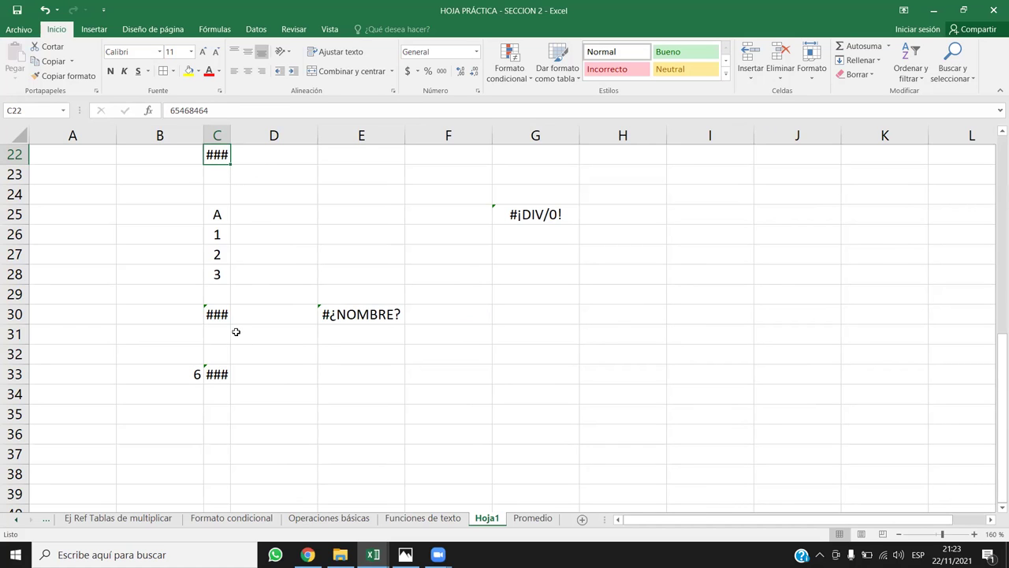
{"action": "left_click", "coordinate": [222, 369]}
{"action": "left_click", "coordinate": [214, 323]}
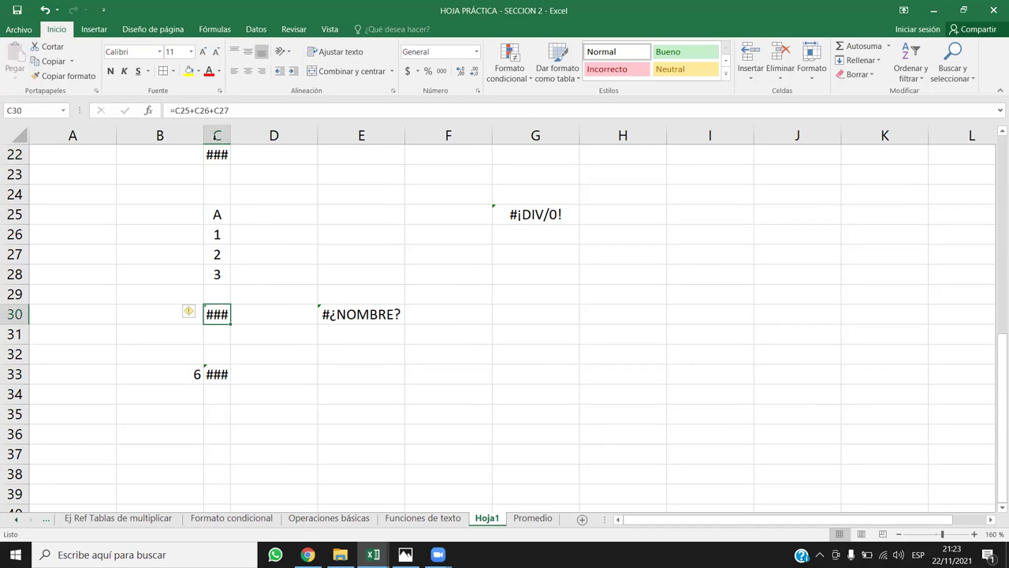
{"action": "left_click_drag", "start_coordinate": [230, 133], "coordinate": [306, 150]}
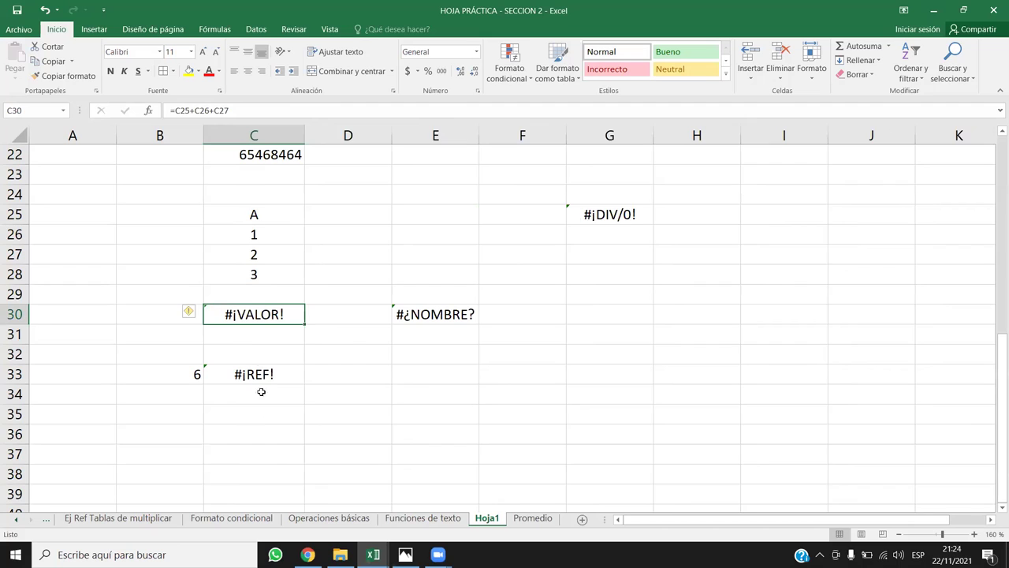
Enter a sample first name in C36 and narrow column C to see how the text overflows into D36
{"action": "left_click", "coordinate": [261, 430]}
{"action": "type", "text": "SALVADO"}
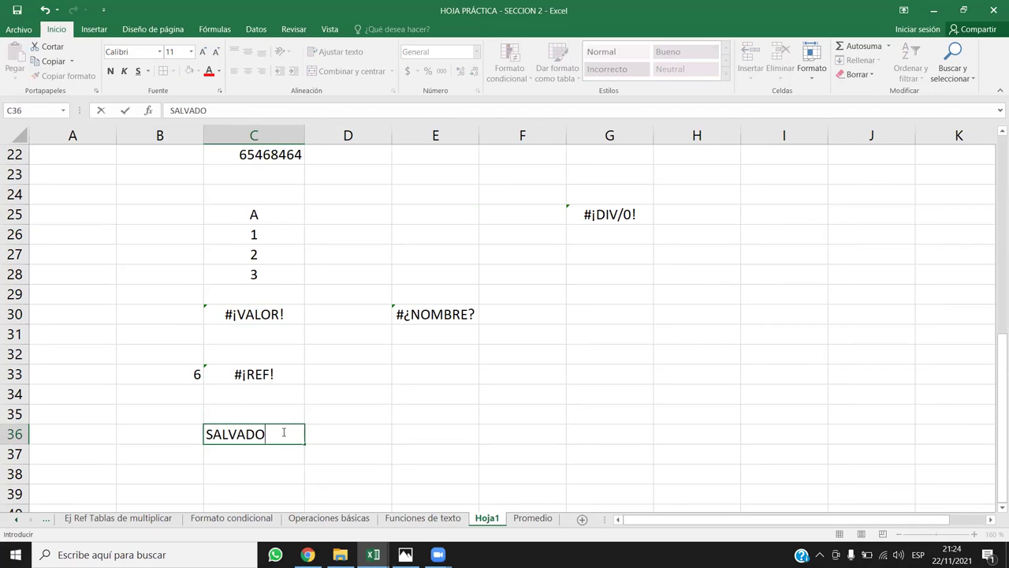
{"action": "type", "text": "R"}
{"action": "key", "text": "Return"}
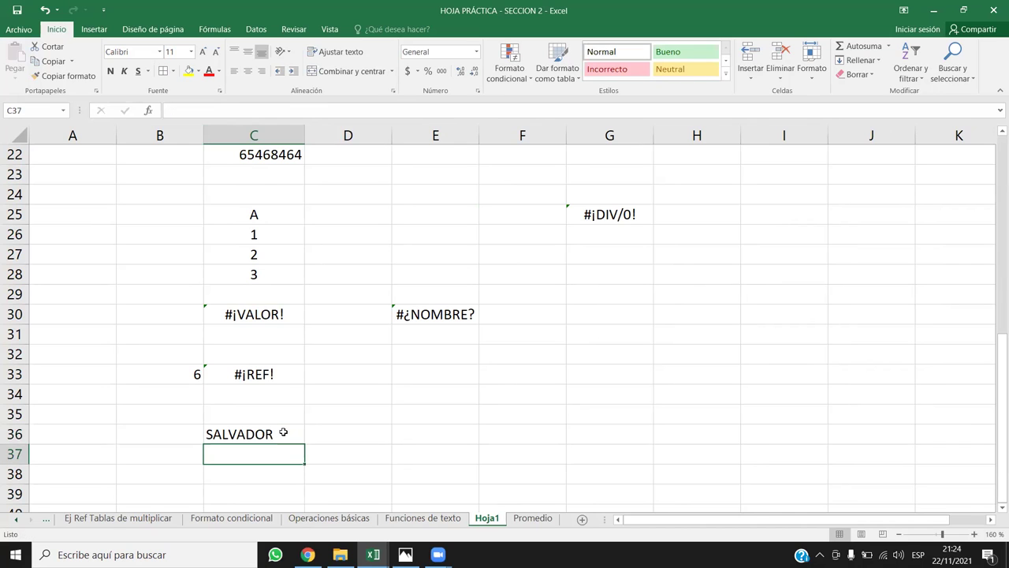
{"action": "left_click", "coordinate": [296, 128]}
{"action": "left_click_drag", "start_coordinate": [306, 129], "coordinate": [228, 132]}
{"action": "left_click", "coordinate": [237, 440]}
{"action": "left_click", "coordinate": [236, 453]}
{"action": "left_click", "coordinate": [273, 439]}
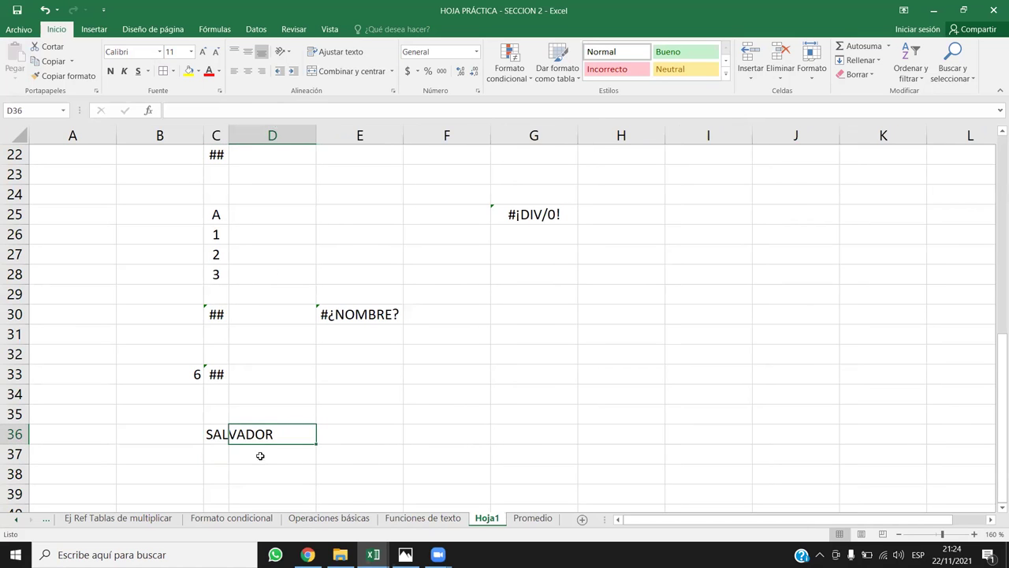
Enter 1 in D36 to block the overflowing text, and reselect C36
{"action": "key", "text": "Down"}
{"action": "key", "text": "Down"}
{"action": "left_click", "coordinate": [231, 433]}
{"action": "type", "text": "1"}
{"action": "key", "text": "Return"}
{"action": "left_click", "coordinate": [211, 432]}
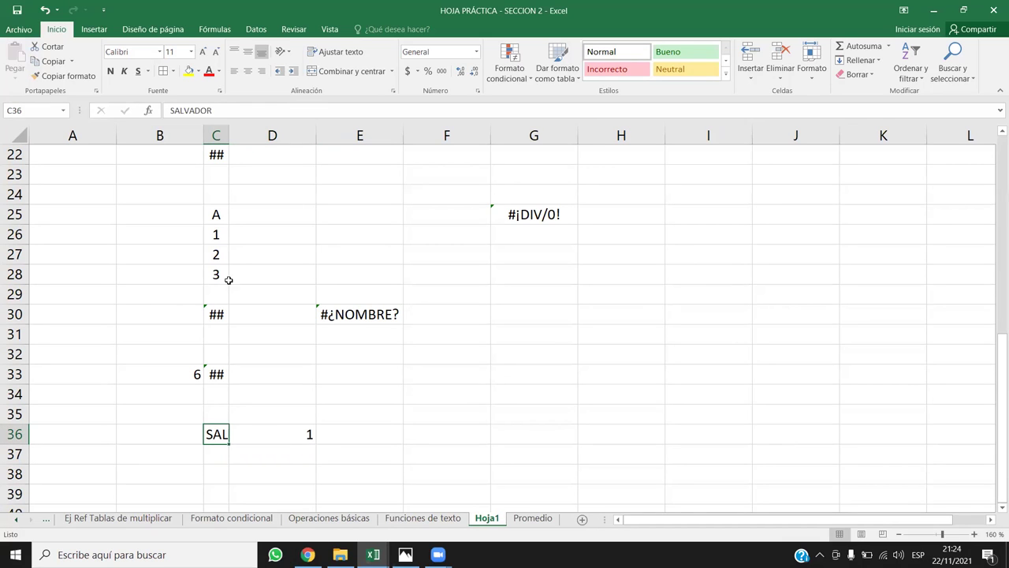
Compare cells C22, C30 and C33 in the narrowed column C, and widen the column to fit its contents
{"action": "left_click", "coordinate": [219, 156]}
{"action": "left_click", "coordinate": [212, 313]}
{"action": "left_click", "coordinate": [212, 380]}
{"action": "left_click", "coordinate": [211, 313]}
{"action": "left_click", "coordinate": [211, 161]}
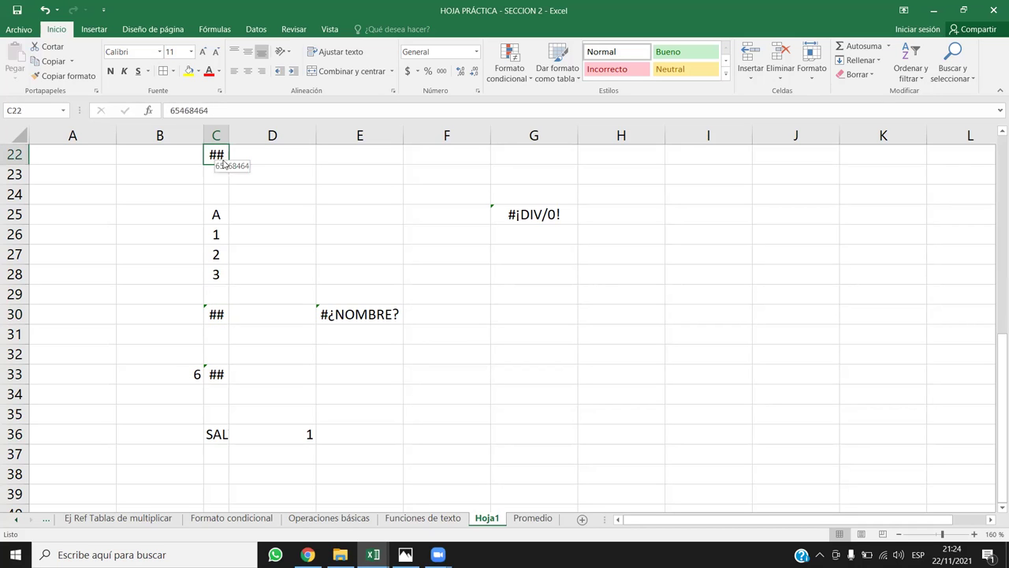
{"action": "left_click_drag", "start_coordinate": [229, 134], "coordinate": [294, 144]}
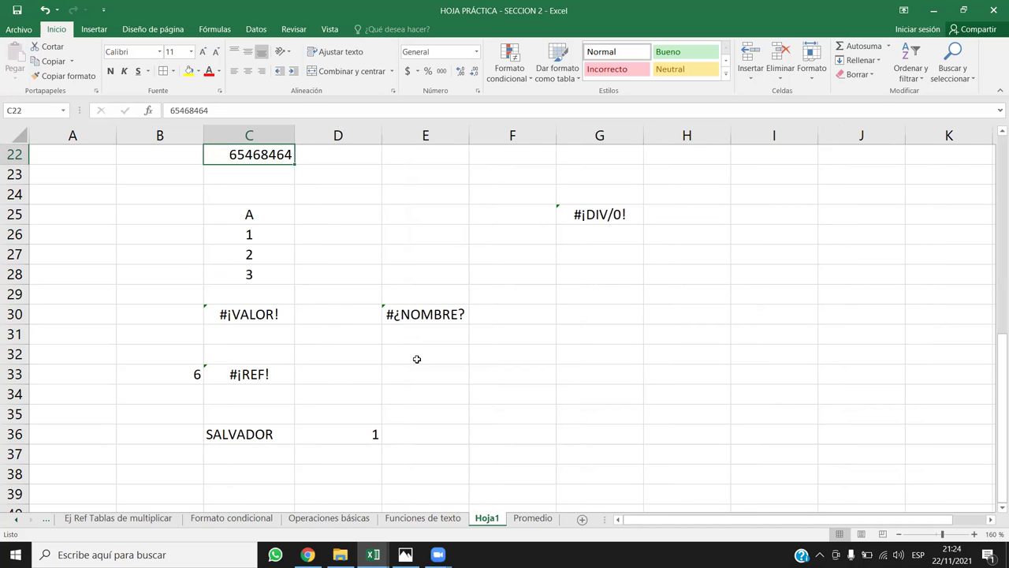
Widen column C slightly more and clear the sample entries from C36:D37
{"action": "left_click", "coordinate": [268, 317]}
{"action": "left_click", "coordinate": [269, 378]}
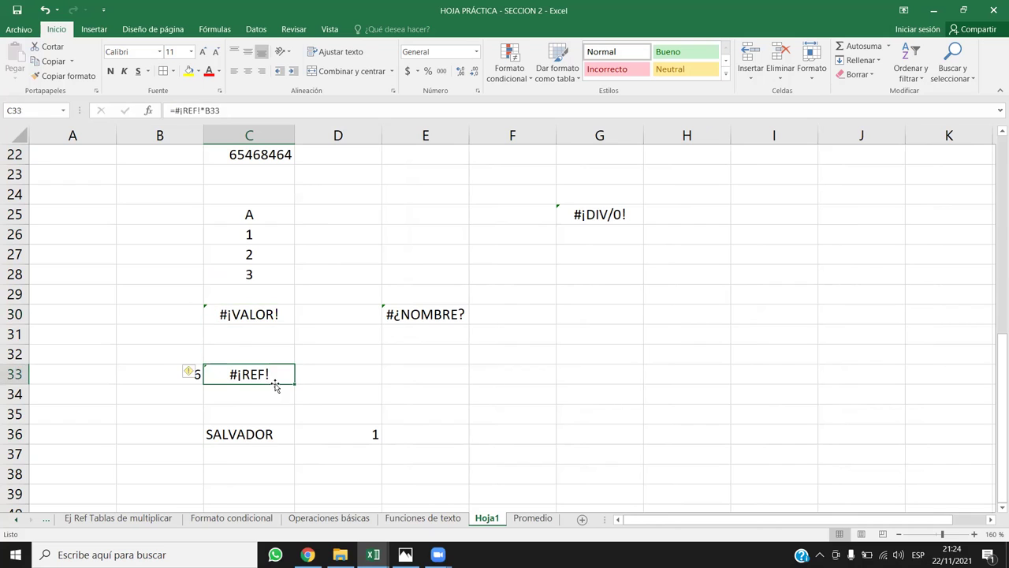
{"action": "left_click_drag", "start_coordinate": [294, 134], "coordinate": [310, 134]}
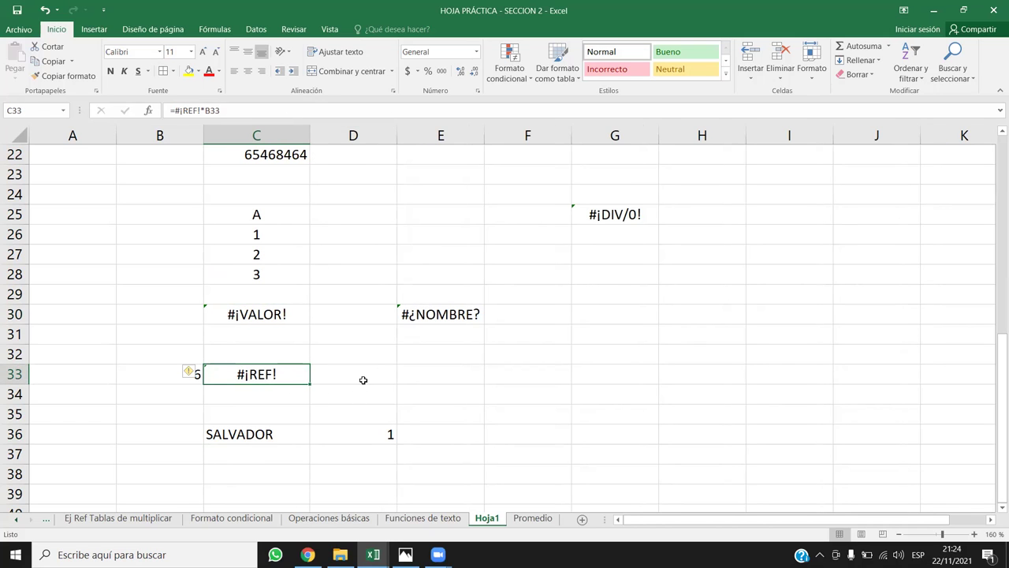
{"action": "left_click_drag", "start_coordinate": [271, 433], "coordinate": [372, 449]}
{"action": "key", "text": "Delete"}
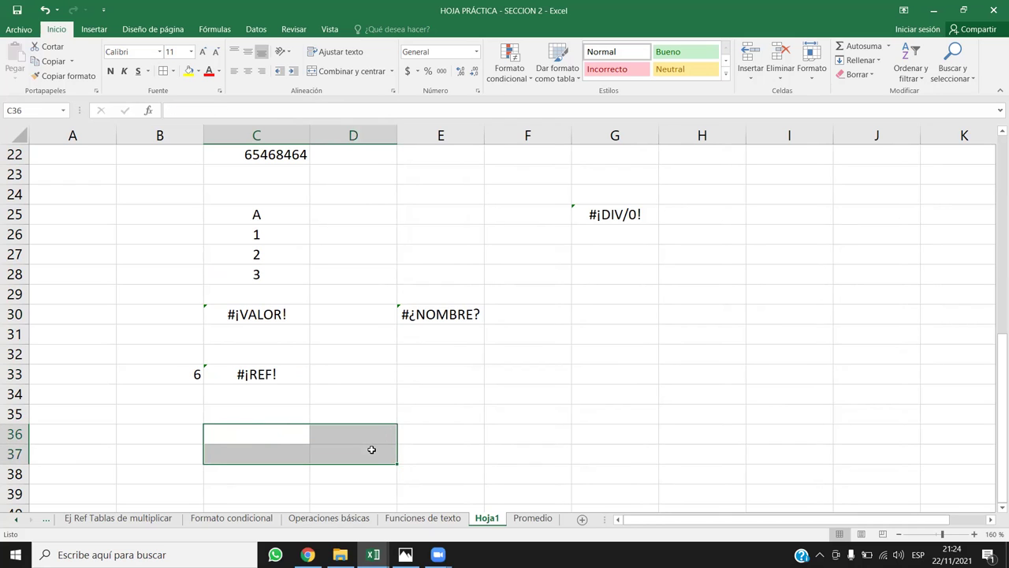
Replace the broken reference in C33's formula with A33 so it reads =A33*B33
{"action": "left_click", "coordinate": [281, 366]}
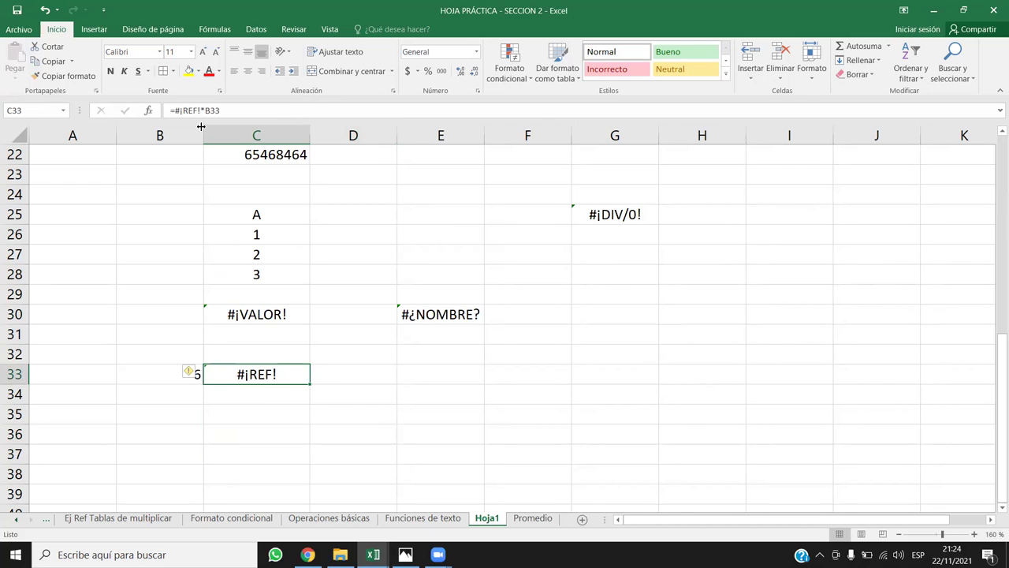
{"action": "left_click", "coordinate": [181, 111]}
{"action": "left_click_drag", "start_coordinate": [181, 111], "coordinate": [174, 110]}
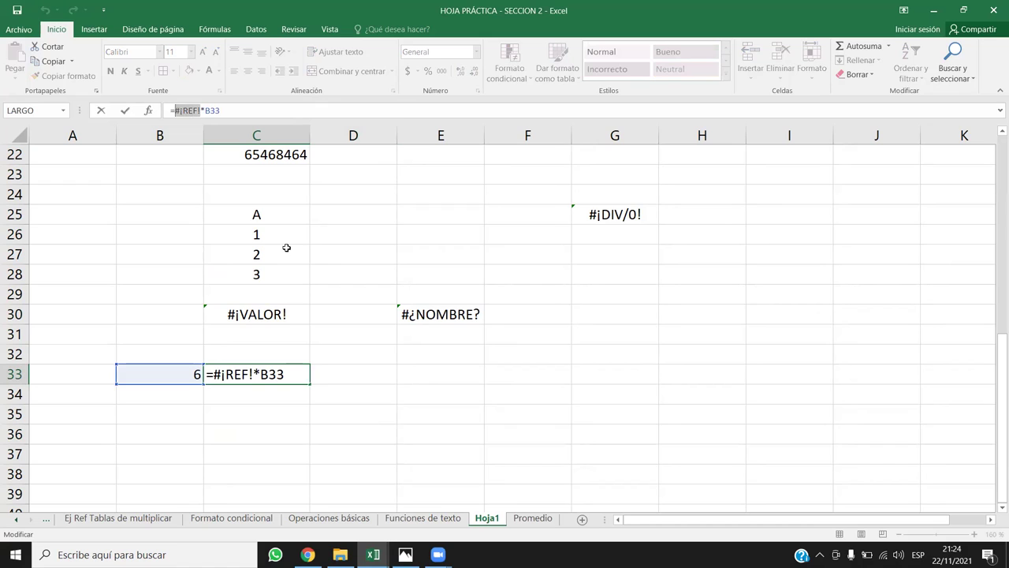
{"action": "key", "text": "BackSpace"}
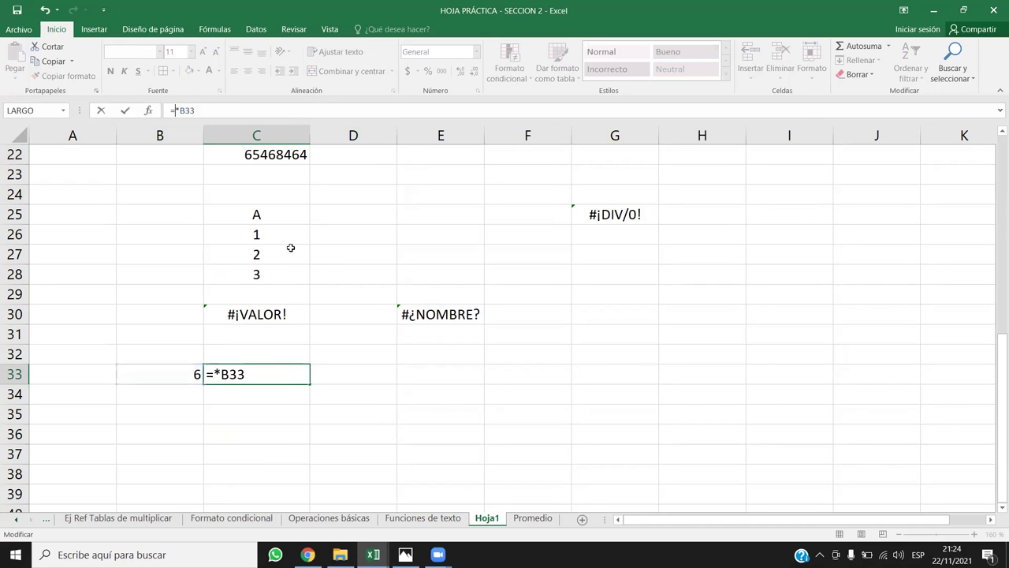
{"action": "left_click", "coordinate": [95, 378]}
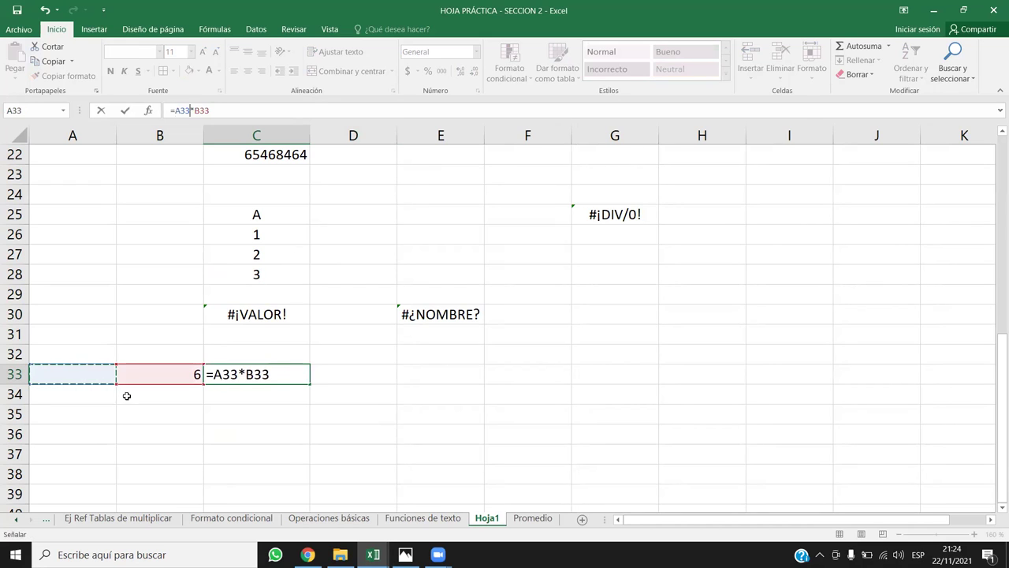
{"action": "key", "text": "Return"}
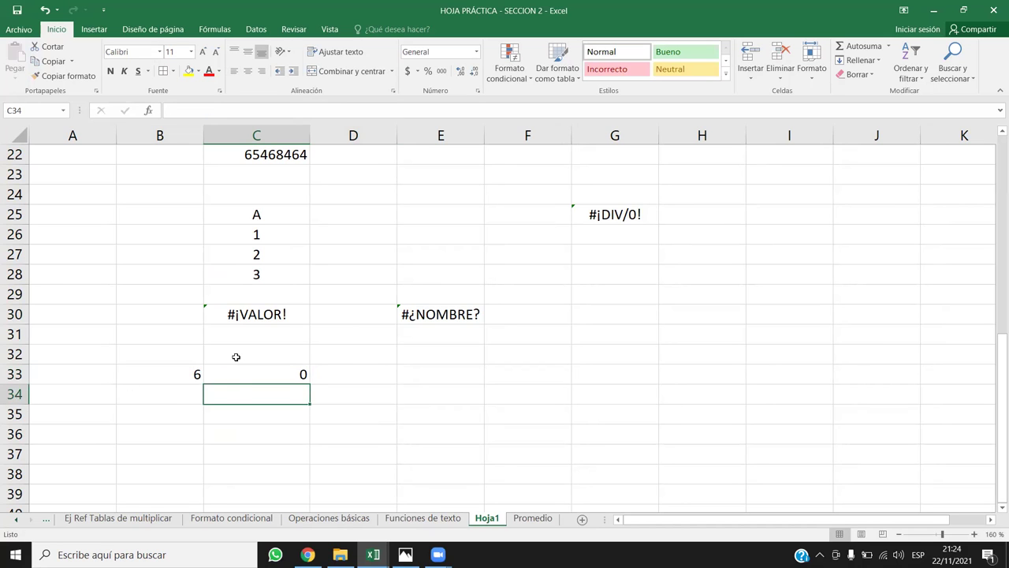
Enter 3 in A33 and select C33 to check the repaired multiplication
{"action": "left_click", "coordinate": [99, 372]}
{"action": "type", "text": "3"}
{"action": "key", "text": "Return"}
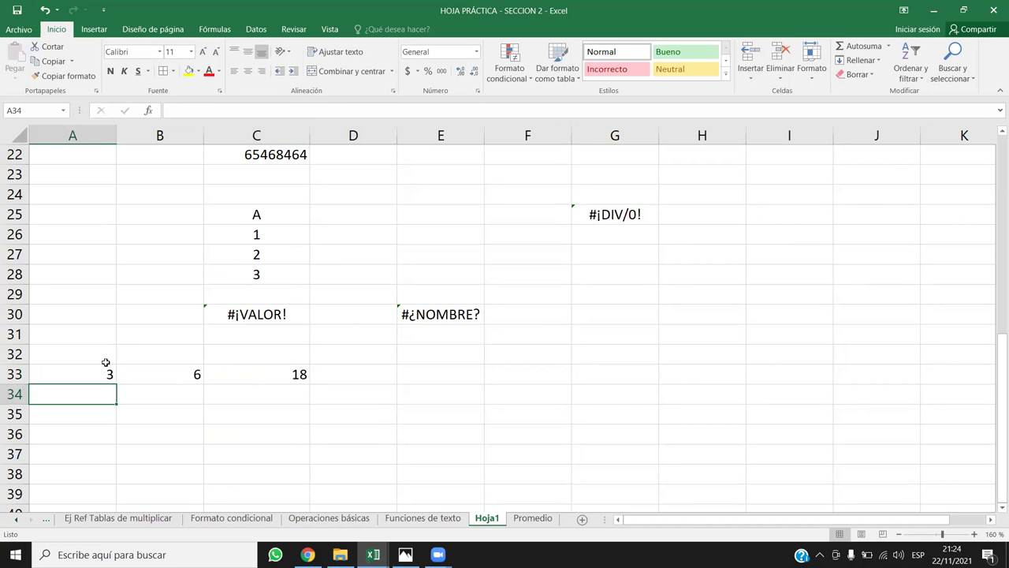
{"action": "left_click", "coordinate": [268, 366]}
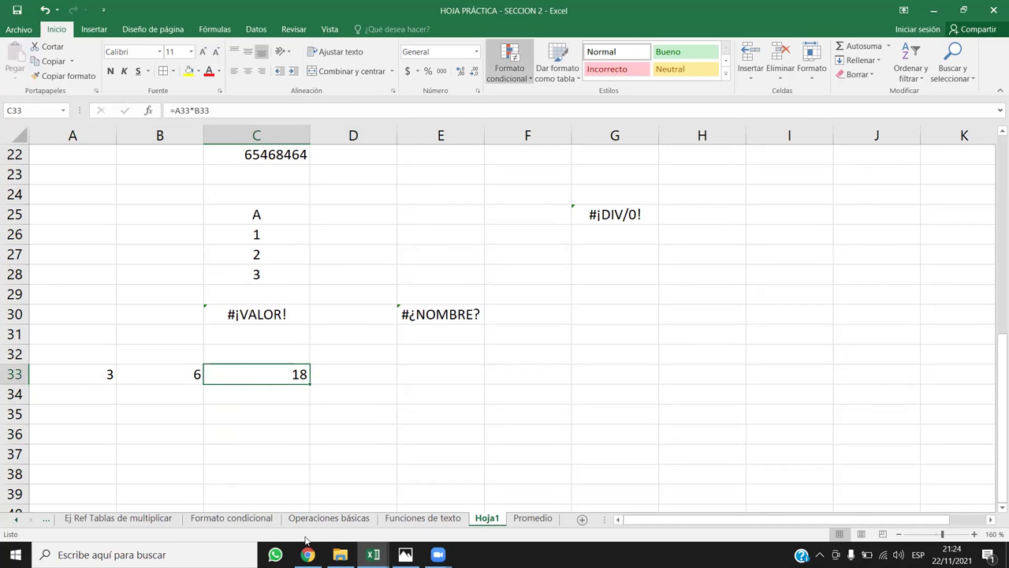
Review the error list in the browser lesson, return to Excel, and show the error-checking options of G25
{"action": "key", "text": "alt+Tab"}
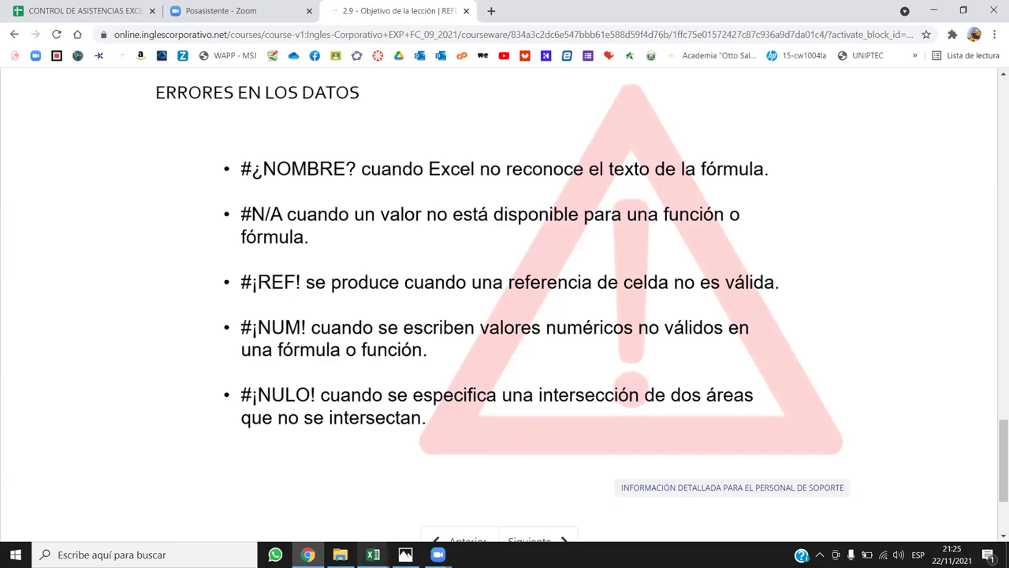
{"action": "left_click", "coordinate": [373, 554]}
{"action": "left_click", "coordinate": [441, 505]}
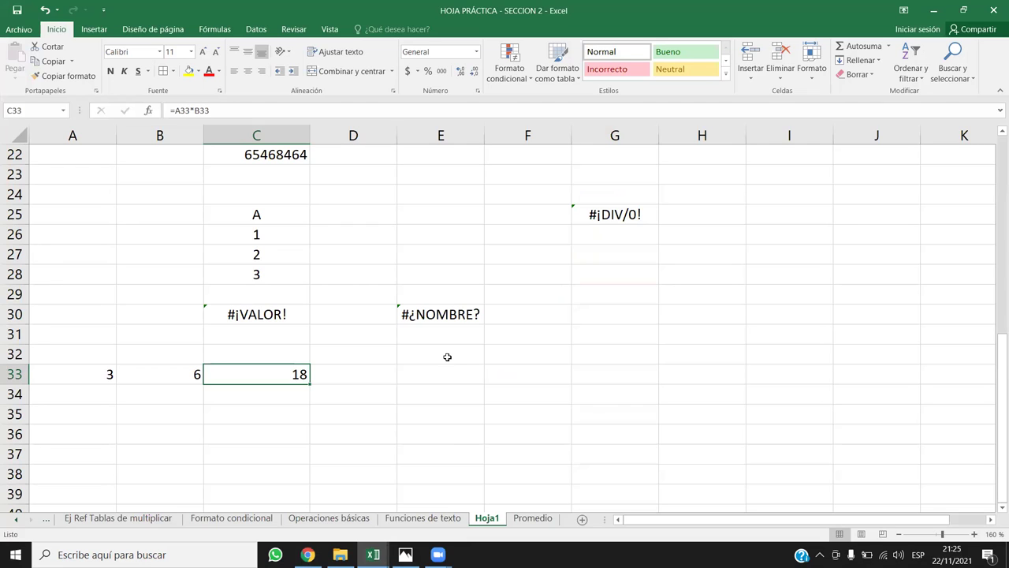
{"action": "left_click", "coordinate": [586, 214]}
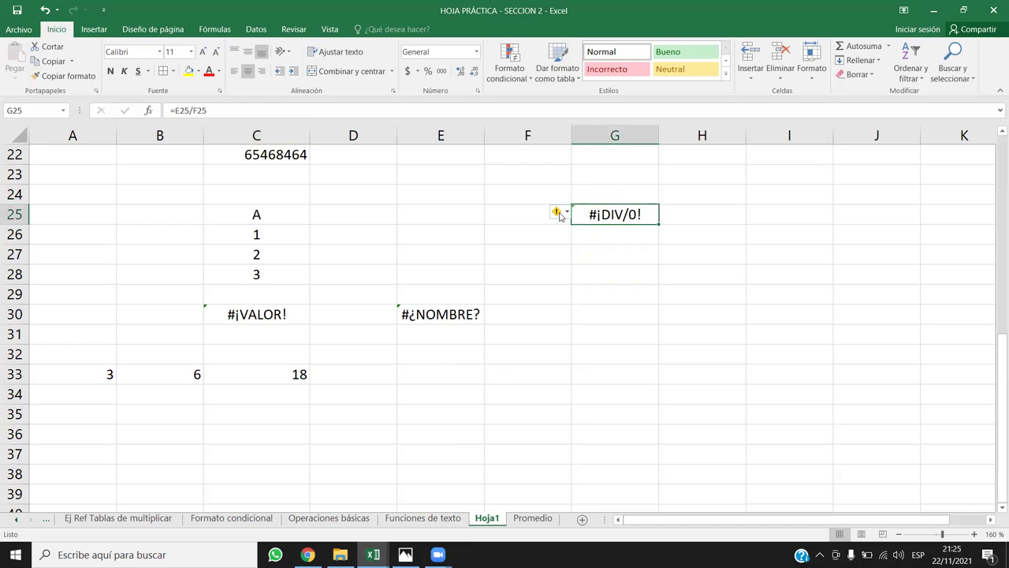
{"action": "left_click", "coordinate": [565, 214]}
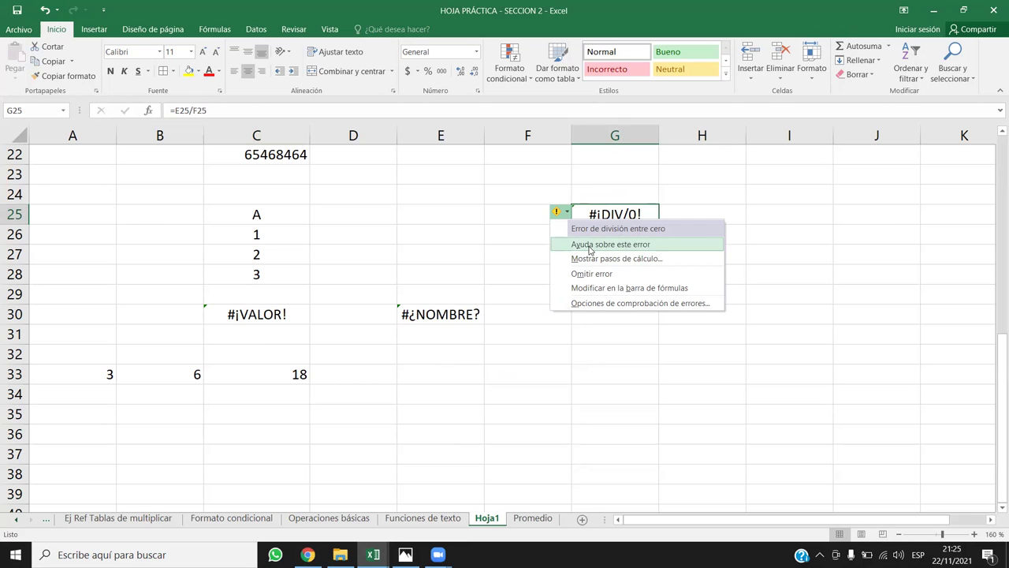
Read the help article on E30's name error through its causes, close it, and switch to the lesson in Chrome
{"action": "left_click", "coordinate": [423, 310]}
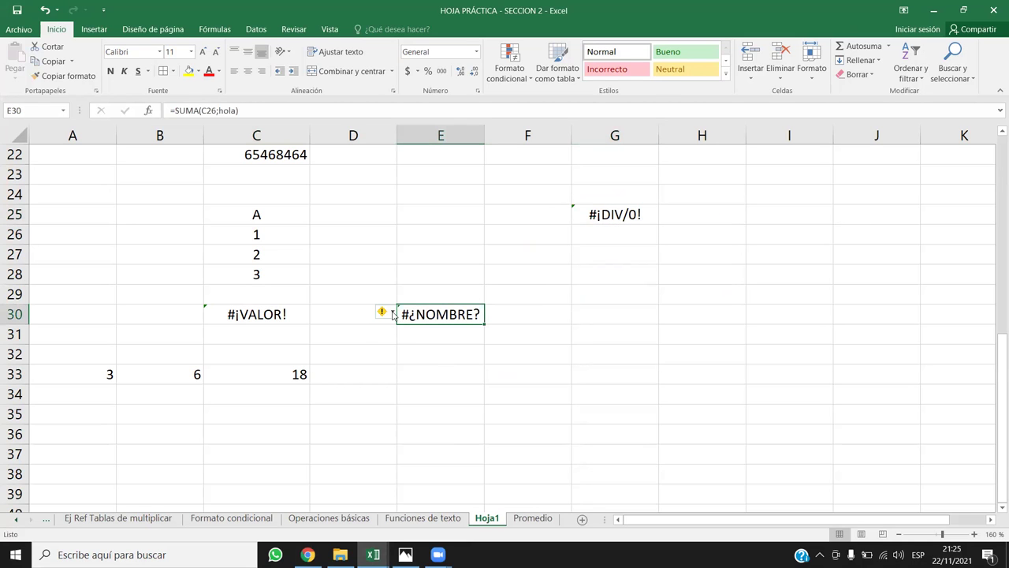
{"action": "left_click", "coordinate": [392, 314]}
{"action": "left_click", "coordinate": [411, 344]}
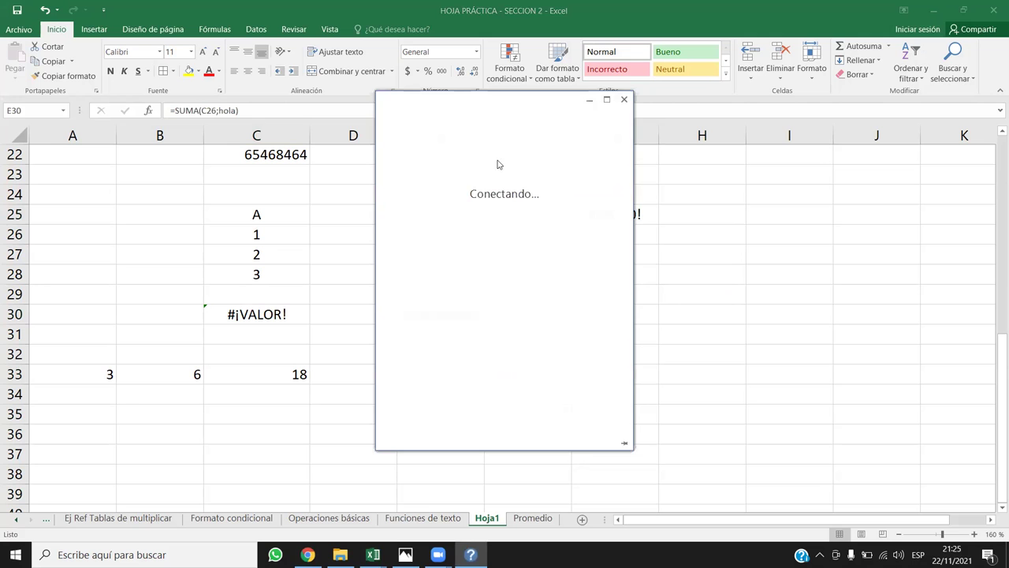
{"action": "scroll", "coordinate": [806, 215], "scroll_direction": "down", "scroll_amount": 4}
{"action": "scroll", "coordinate": [796, 237], "scroll_direction": "up", "scroll_amount": 2}
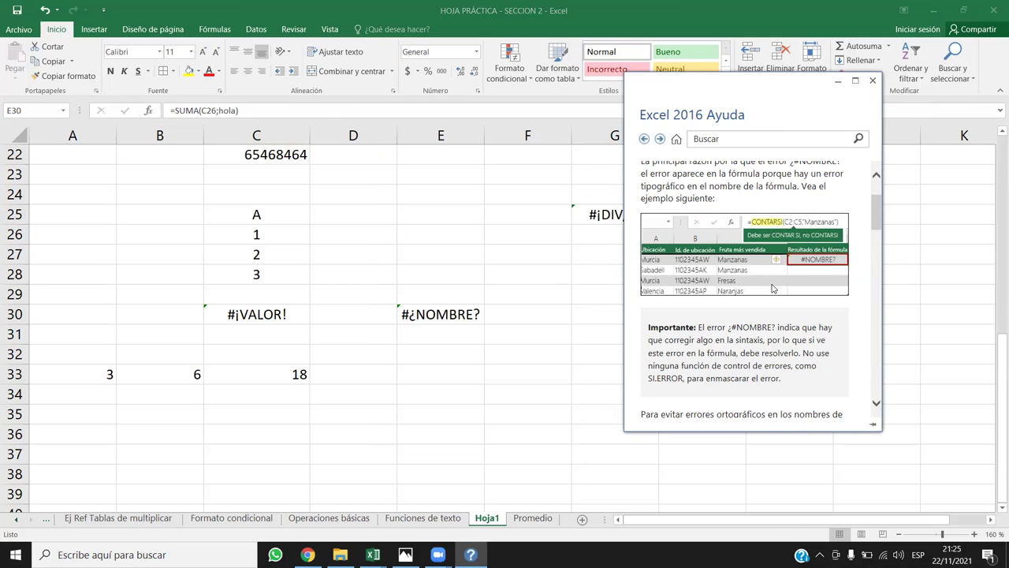
{"action": "scroll", "coordinate": [773, 290], "scroll_direction": "down", "scroll_amount": 2}
{"action": "scroll", "coordinate": [773, 290], "scroll_direction": "down", "scroll_amount": 5}
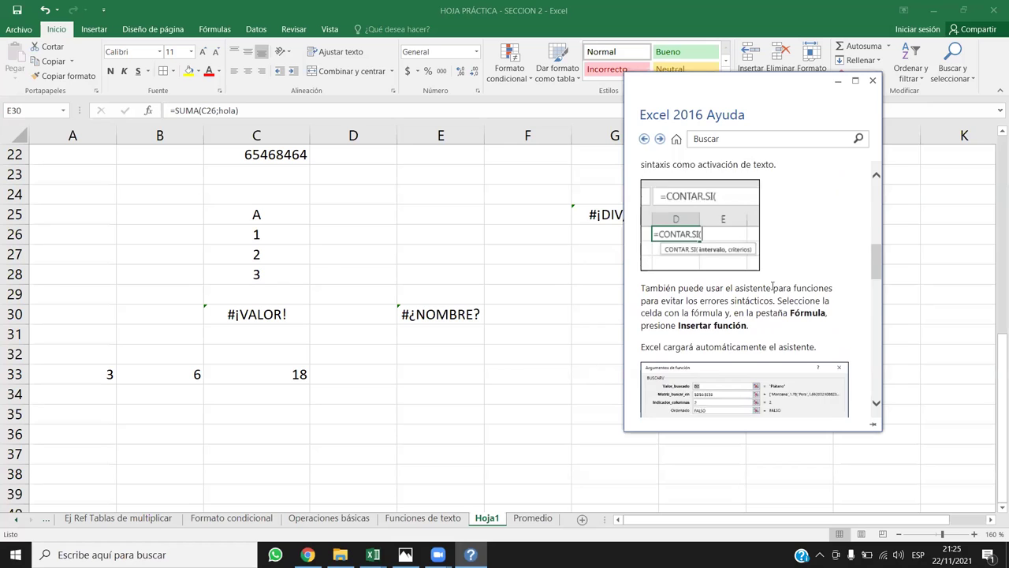
{"action": "scroll", "coordinate": [773, 285], "scroll_direction": "down", "scroll_amount": 8}
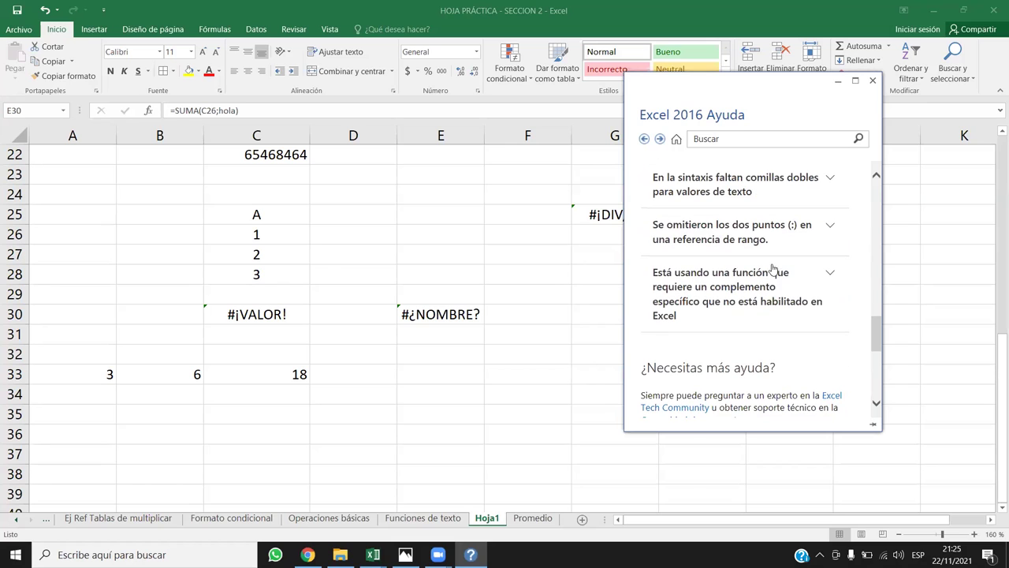
{"action": "left_click_drag", "start_coordinate": [751, 92], "coordinate": [581, 164]}
{"action": "left_click", "coordinate": [703, 159]}
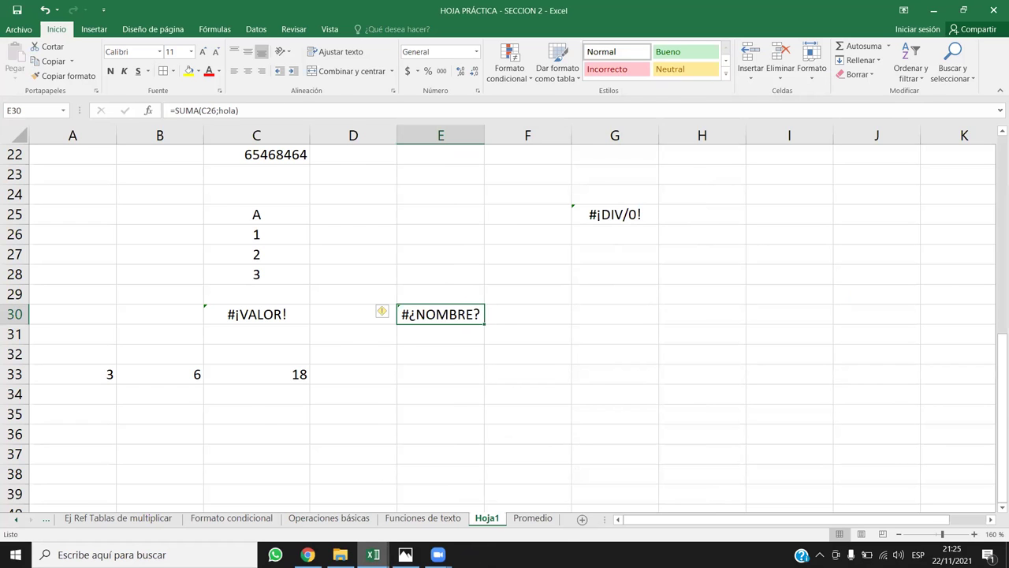
{"action": "key", "text": "alt+Tab"}
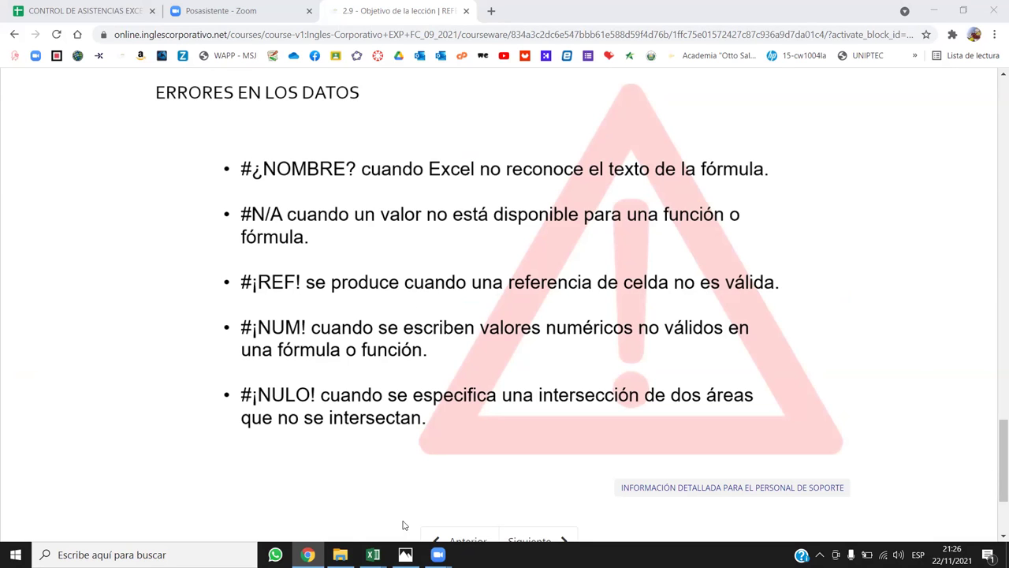
Switch to the HOJA PRÁCTICA - SECCION 2 workbook in Excel and move to the empty area below the name error on Hoja1
{"action": "left_click", "coordinate": [373, 555]}
{"action": "left_click", "coordinate": [529, 349]}
{"action": "left_click", "coordinate": [466, 238]}
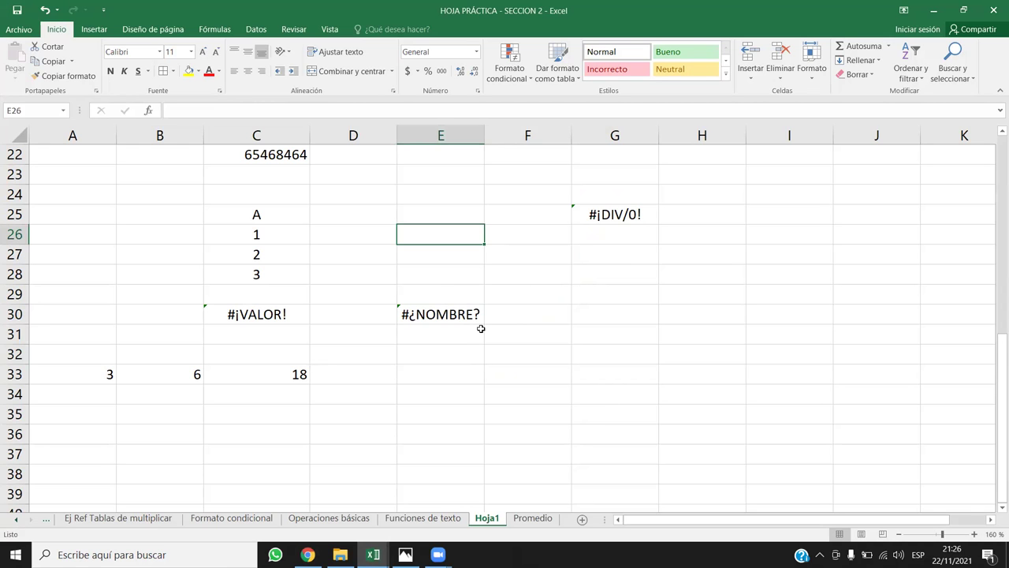
{"action": "scroll", "coordinate": [481, 328], "scroll_direction": "down", "scroll_amount": 1}
{"action": "left_click", "coordinate": [410, 372]}
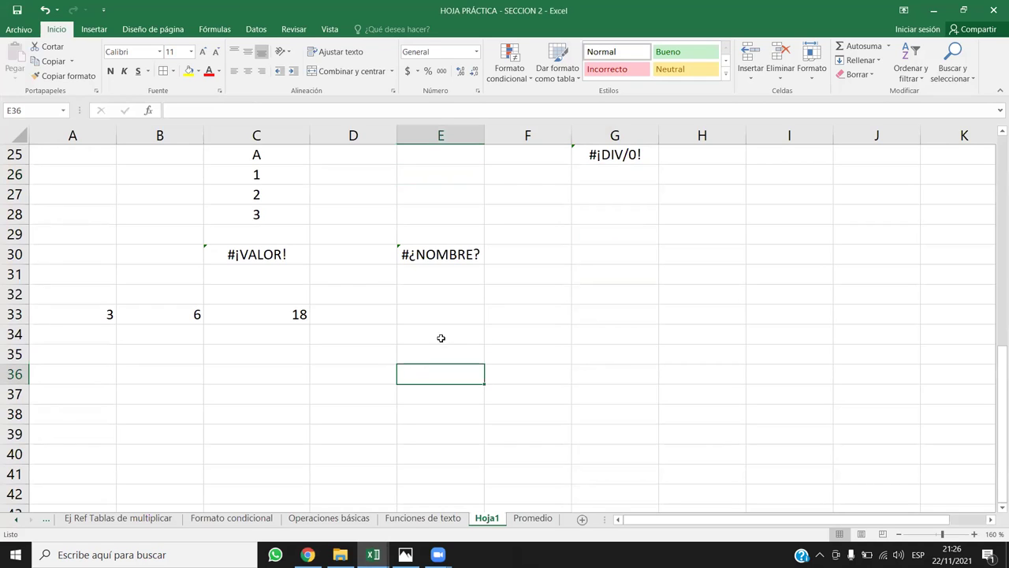
{"action": "left_click", "coordinate": [452, 339]}
{"action": "left_click", "coordinate": [452, 351]}
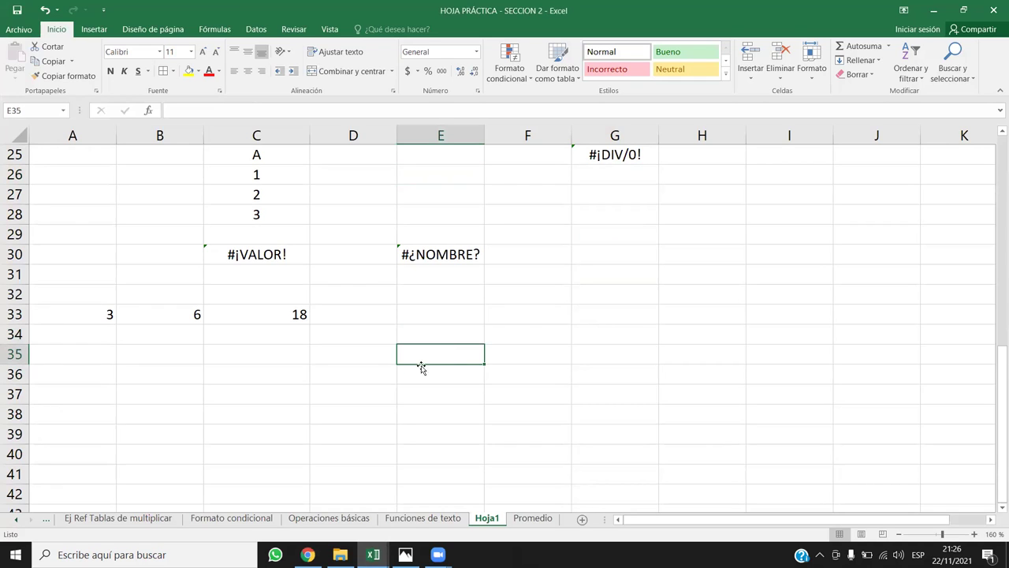
Fill F33:F37 with the values 2, 4, 5, 6 and 7
{"action": "left_click", "coordinate": [550, 316]}
{"action": "type", "text": "2"}
{"action": "key", "text": "Return"}
{"action": "type", "text": "4"}
{"action": "key", "text": "Return"}
{"action": "type", "text": "5"}
{"action": "key", "text": "Return"}
{"action": "type", "text": "6"}
{"action": "key", "text": "Return"}
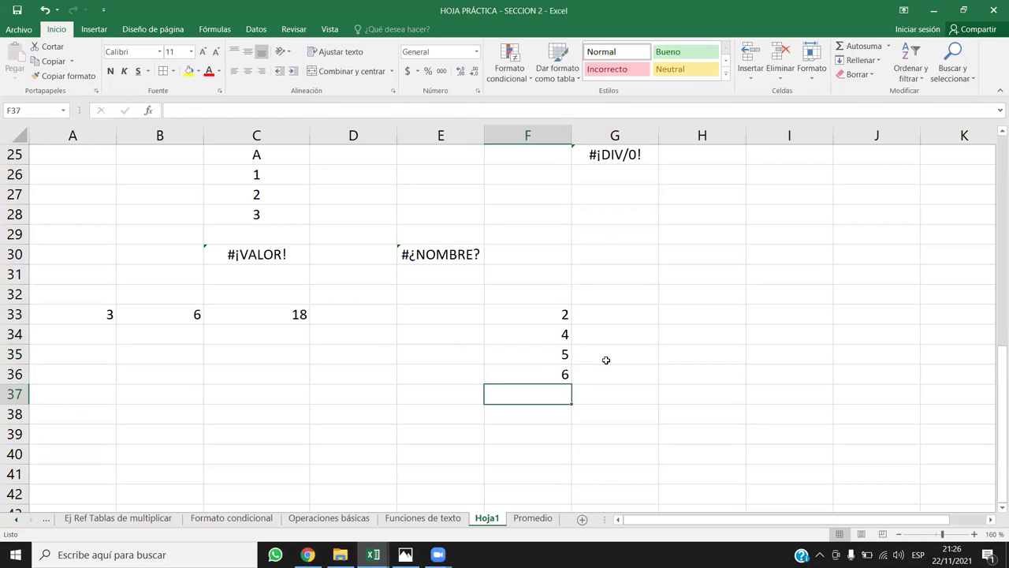
{"action": "type", "text": "78"}
{"action": "key", "text": "Return"}
{"action": "key", "text": "Up"}
{"action": "type", "text": "7"}
{"action": "key", "text": "Return"}
Enter a circular sum in F38 with the formula =SUMA(F33:F38) and accept the warning
{"action": "type", "text": "="}
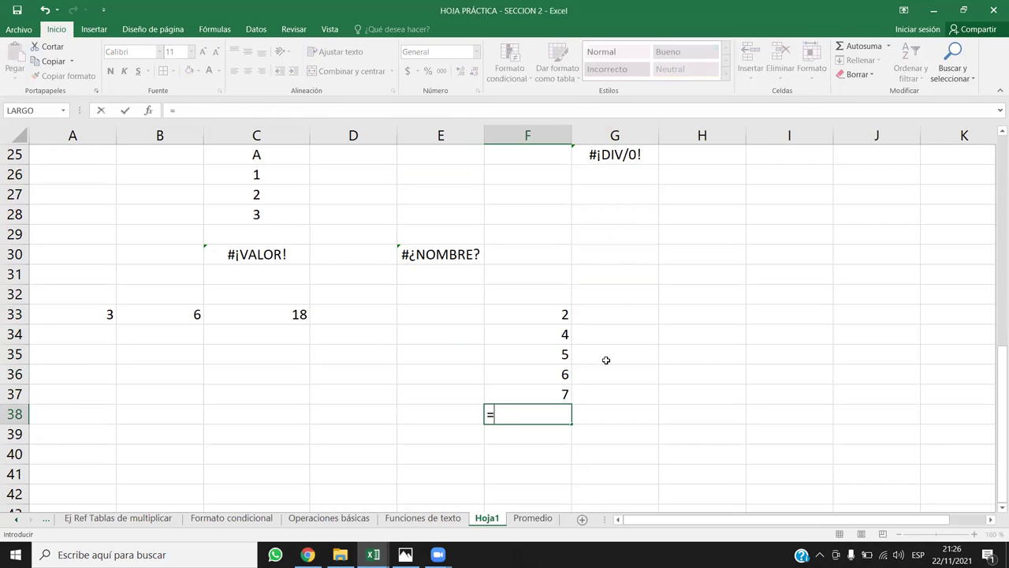
{"action": "type", "text": "SUMA"}
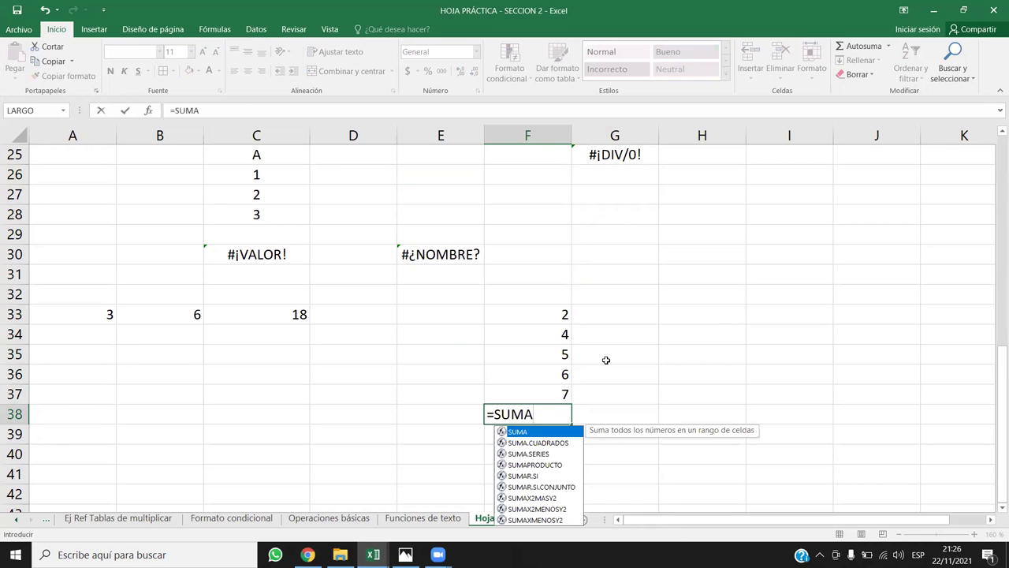
{"action": "type", "text": "("}
{"action": "left_click_drag", "start_coordinate": [556, 312], "coordinate": [546, 408]}
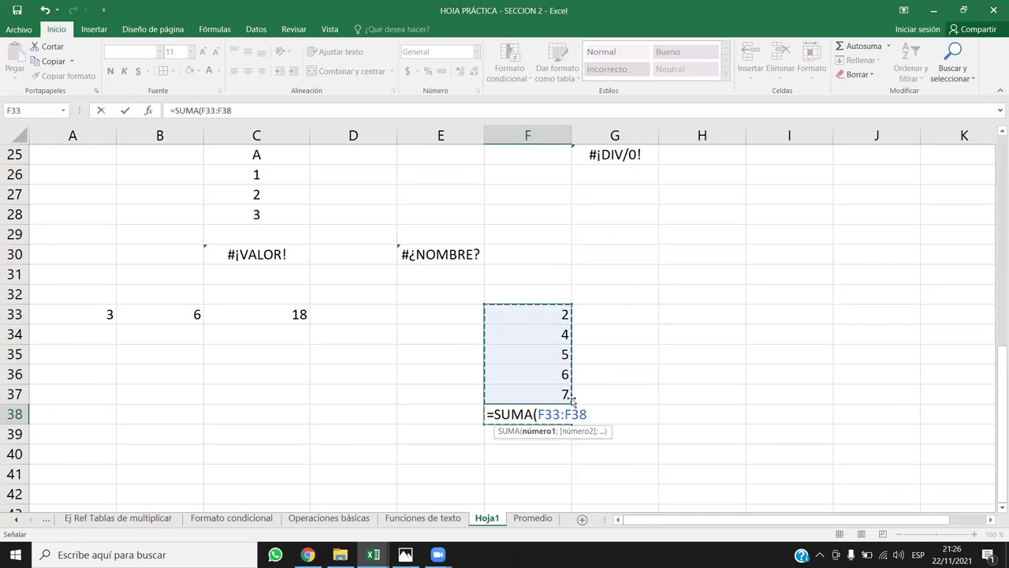
{"action": "key", "text": "Return"}
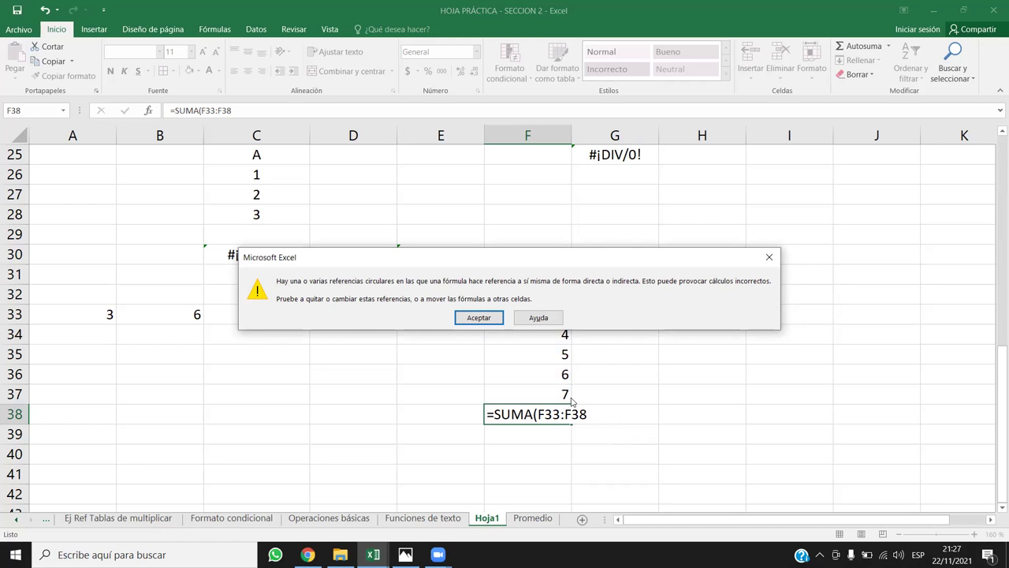
{"action": "key", "text": "Return"}
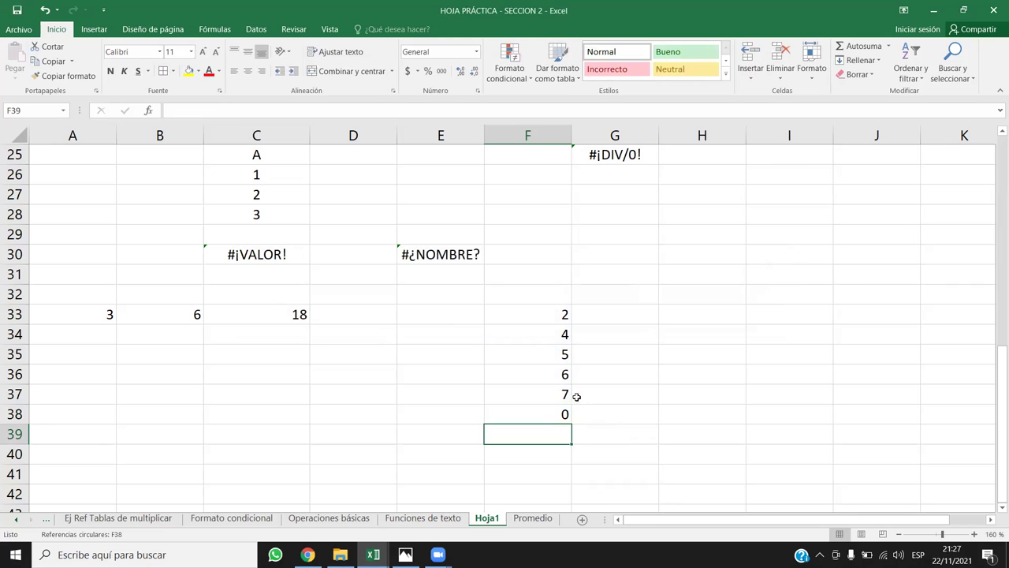
Examine F38's sum formula and highlight its F33:F38 range to show that it includes its own cell, leaving it unedited
{"action": "left_click", "coordinate": [564, 407]}
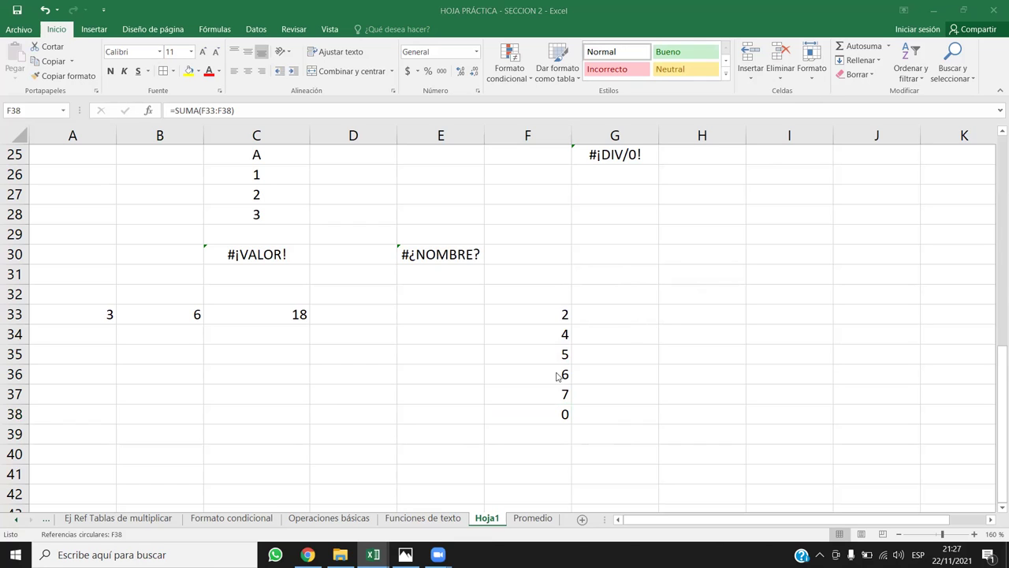
{"action": "left_click", "coordinate": [24, 414]}
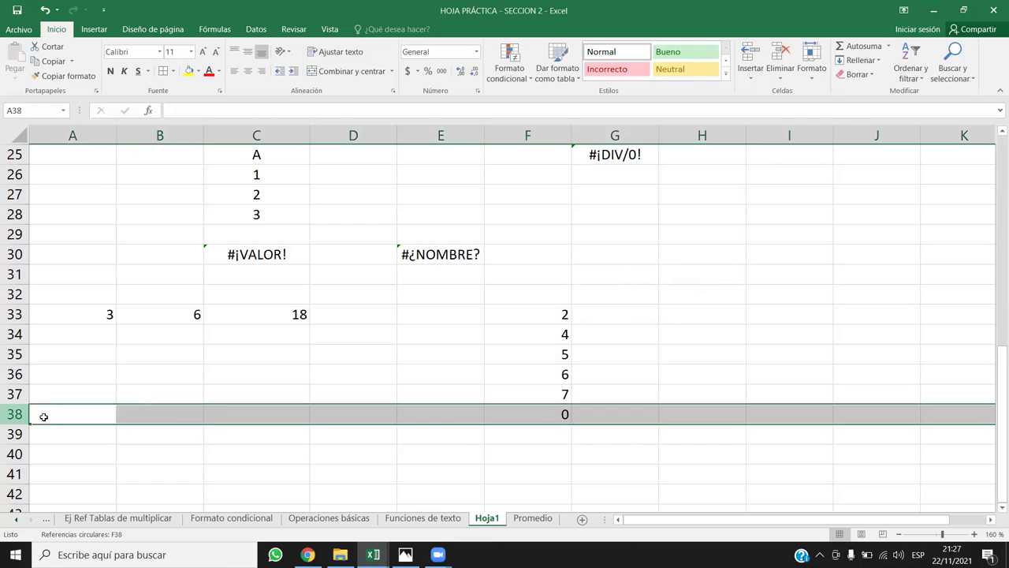
{"action": "left_click", "coordinate": [569, 422]}
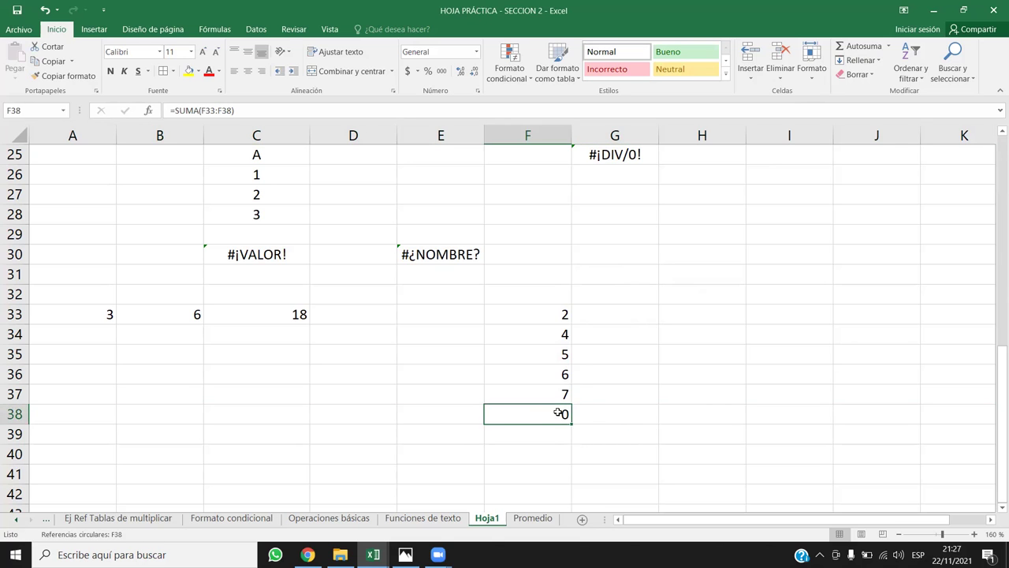
{"action": "double_click", "coordinate": [560, 414]}
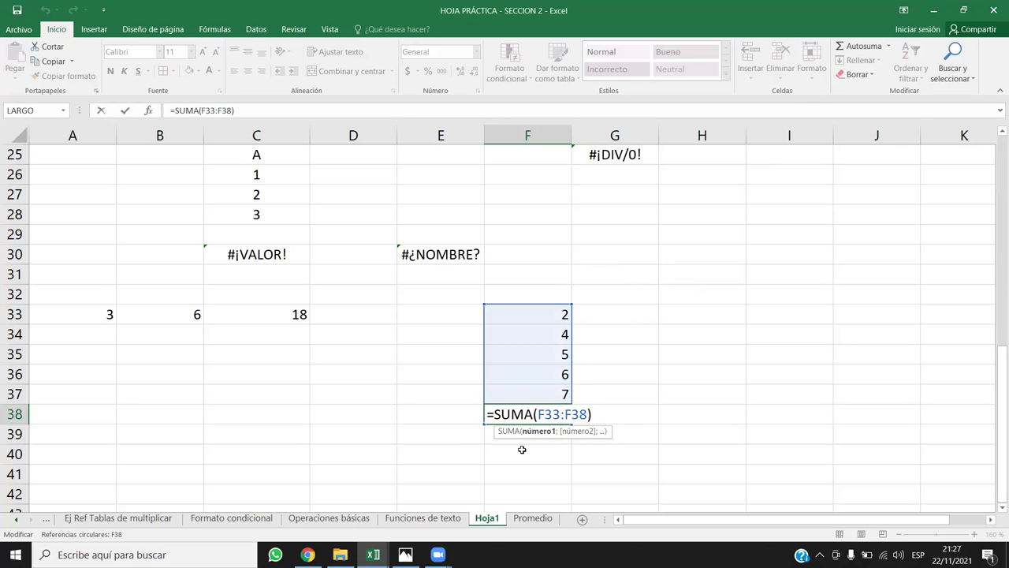
{"action": "left_click", "coordinate": [446, 454]}
{"action": "double_click", "coordinate": [553, 413]}
{"action": "left_click", "coordinate": [547, 480]}
{"action": "left_click", "coordinate": [555, 415]}
{"action": "double_click", "coordinate": [553, 415]}
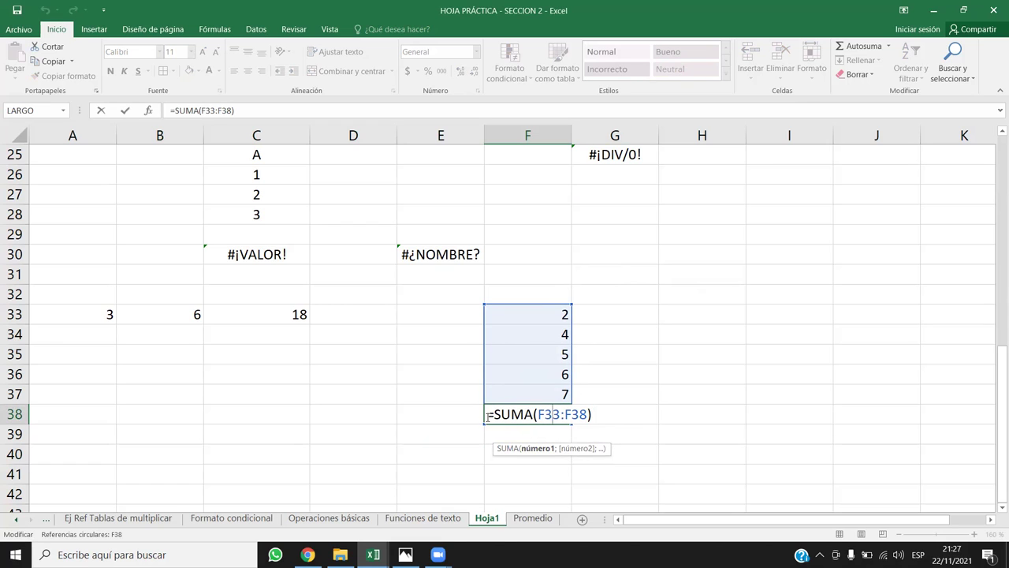
{"action": "left_click", "coordinate": [246, 111]}
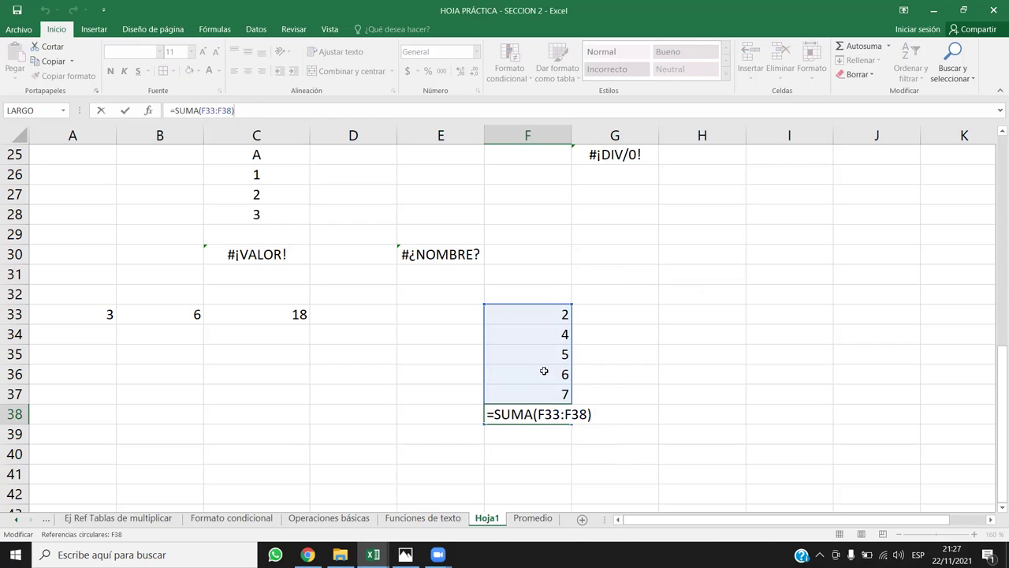
{"action": "left_click_drag", "start_coordinate": [589, 416], "coordinate": [539, 415]}
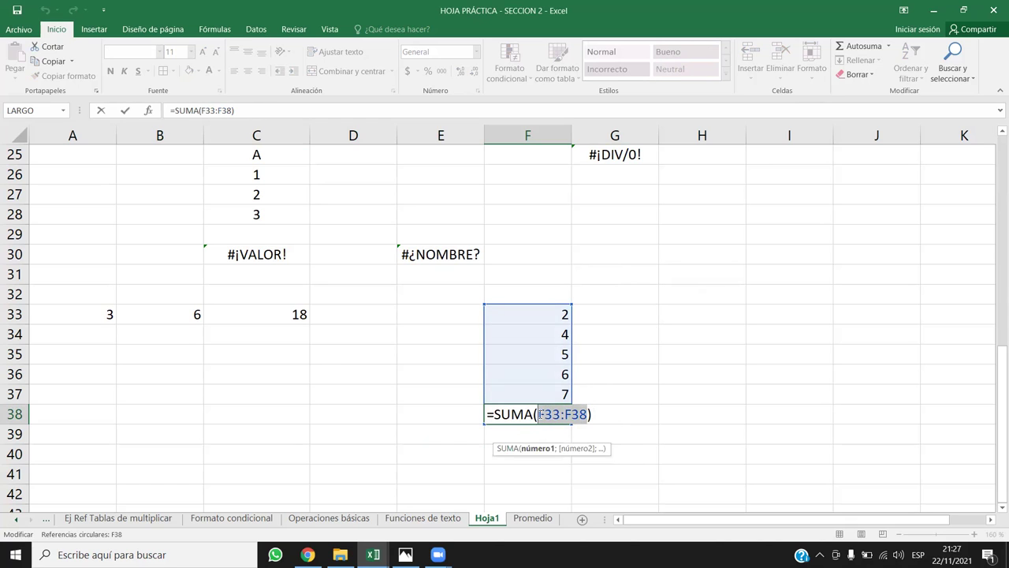
{"action": "key", "text": "Escape"}
Correct F38's formula to =SUMA(F33:F37), then review it and select F33:F39
{"action": "double_click", "coordinate": [543, 413]}
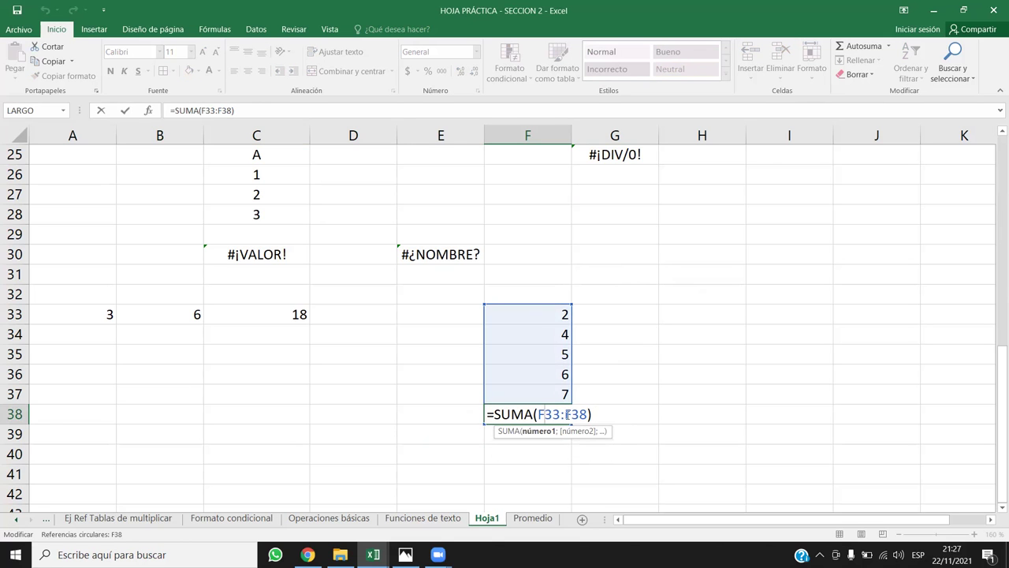
{"action": "left_click", "coordinate": [588, 415]}
{"action": "key", "text": "BackSpace"}
{"action": "type", "text": "7"}
{"action": "key", "text": "Return"}
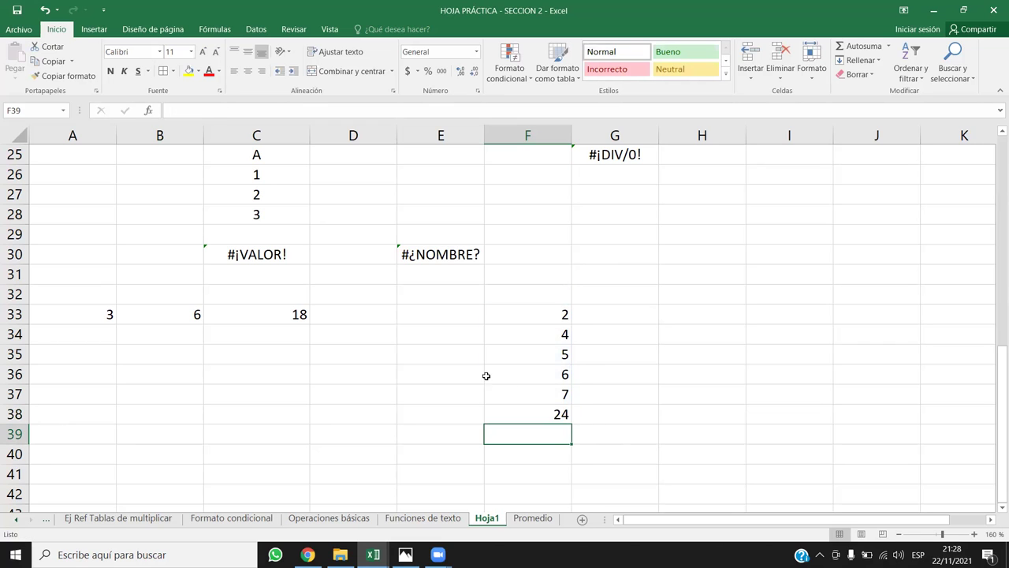
{"action": "left_click", "coordinate": [524, 414]}
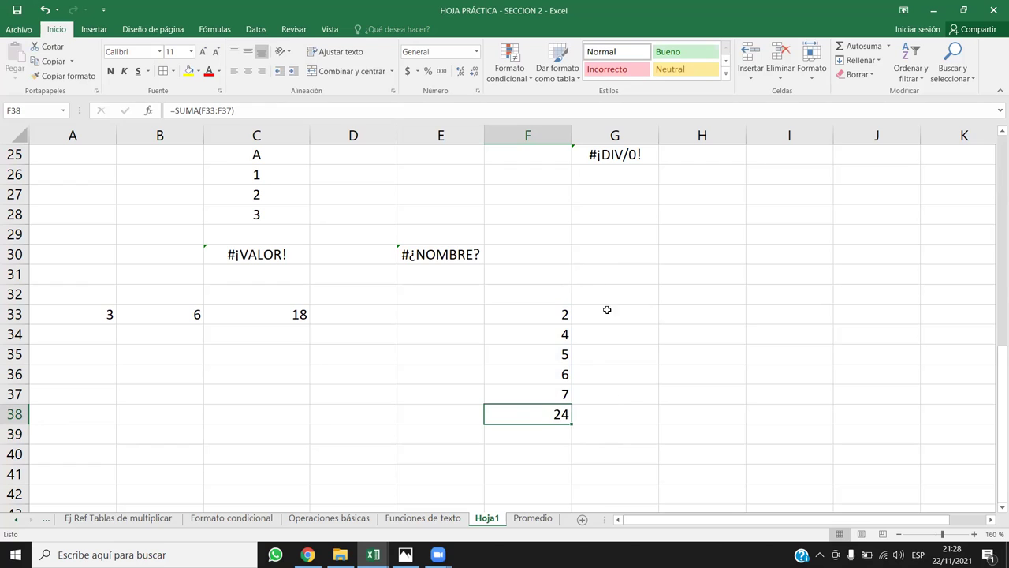
{"action": "left_click_drag", "start_coordinate": [555, 315], "coordinate": [558, 435]}
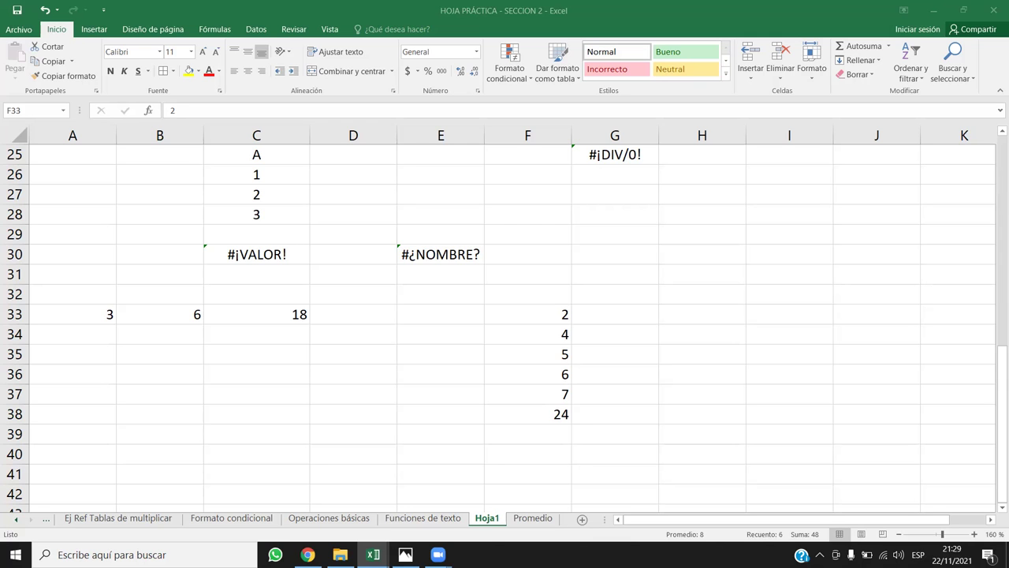
Switch to the lesson in Chrome and review the function-versus-formula section and the lists of data errors
{"action": "key", "text": "alt+Tab"}
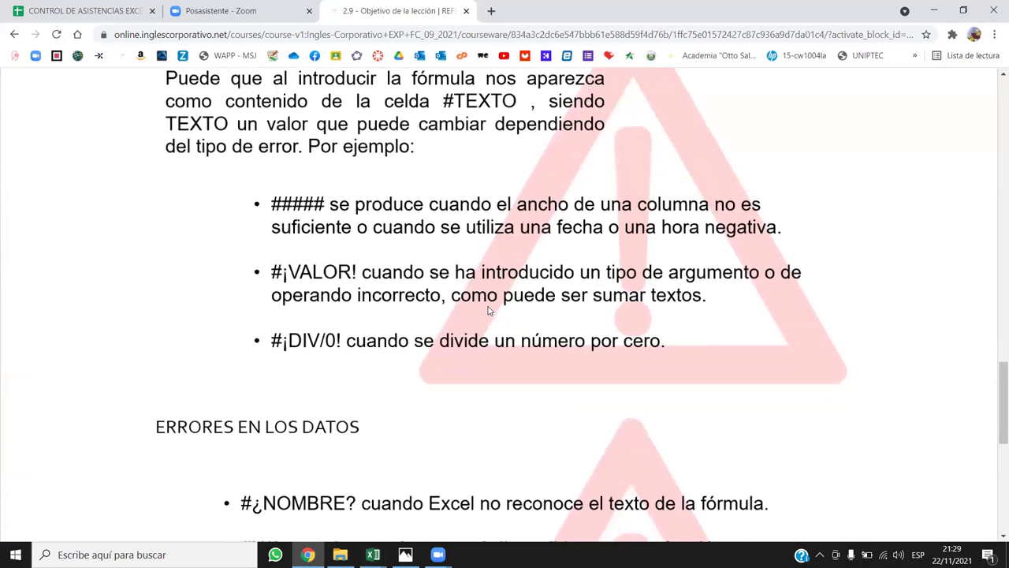
{"action": "scroll", "coordinate": [488, 315], "scroll_direction": "down", "scroll_amount": 1}
{"action": "scroll", "coordinate": [489, 315], "scroll_direction": "up", "scroll_amount": 2}
{"action": "scroll", "coordinate": [491, 314], "scroll_direction": "up", "scroll_amount": 3}
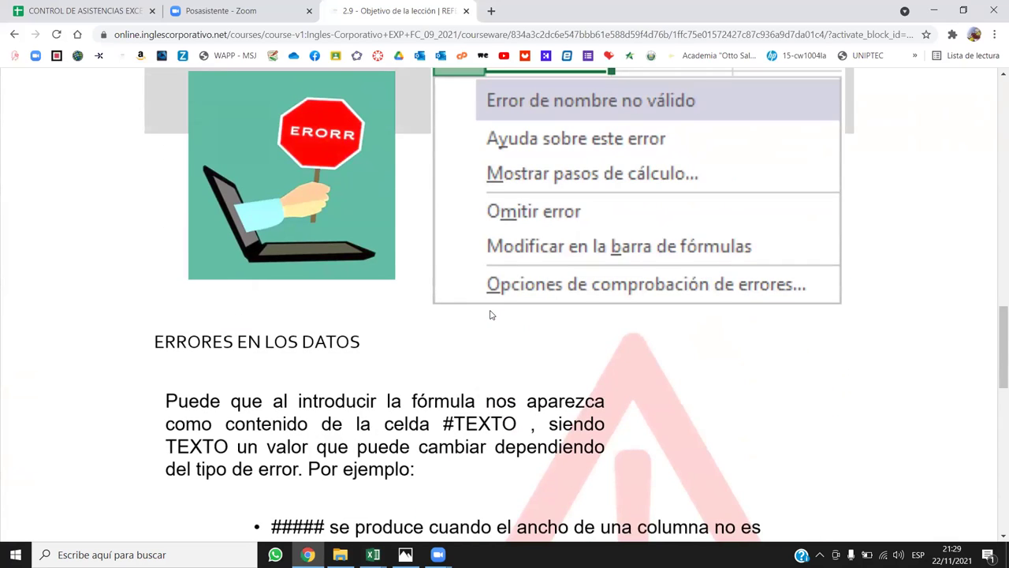
{"action": "scroll", "coordinate": [490, 315], "scroll_direction": "up", "scroll_amount": 10}
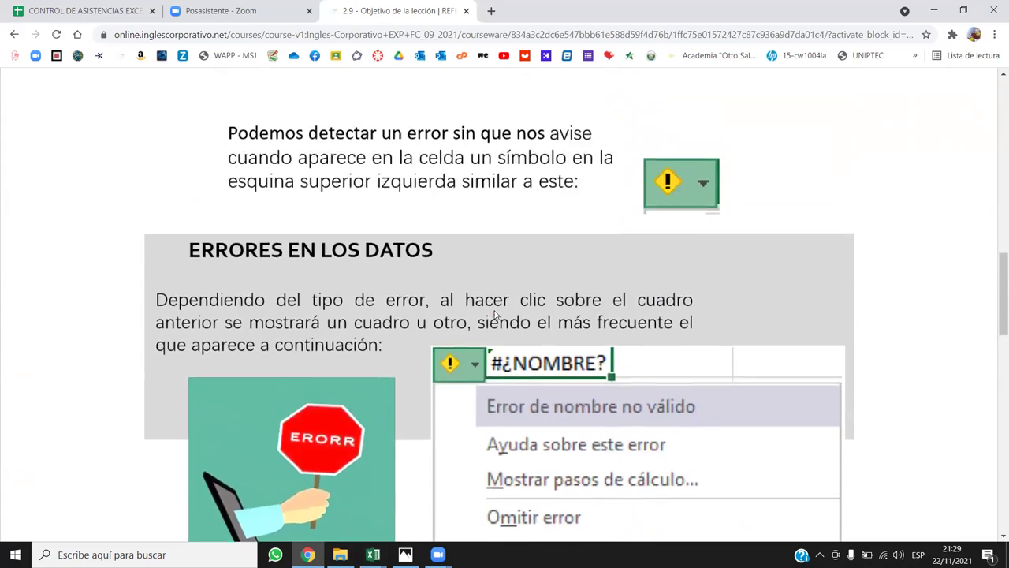
{"action": "scroll", "coordinate": [497, 310], "scroll_direction": "down", "scroll_amount": 4}
{"action": "scroll", "coordinate": [497, 310], "scroll_direction": "up", "scroll_amount": 8}
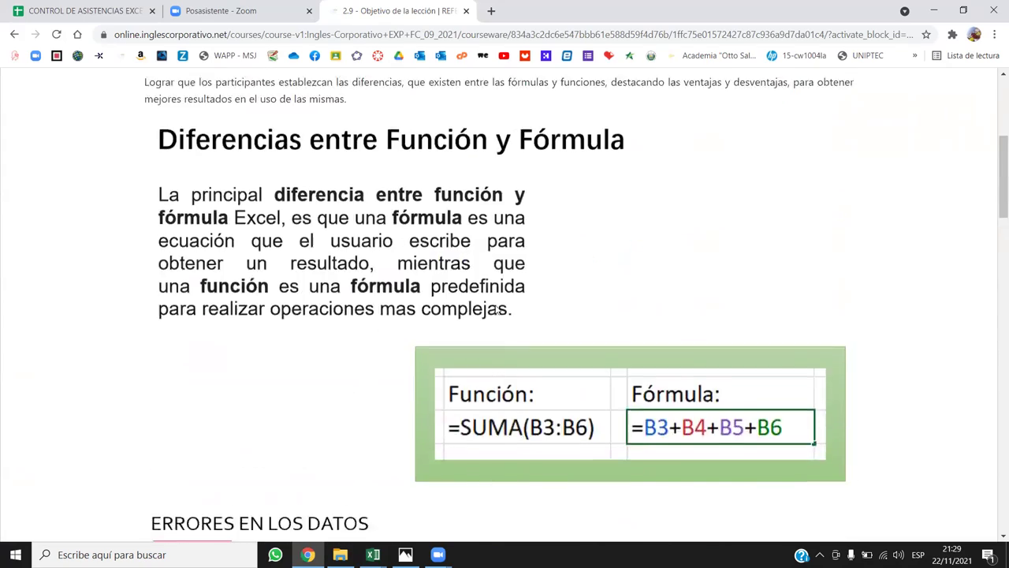
{"action": "scroll", "coordinate": [512, 399], "scroll_direction": "down", "scroll_amount": 10}
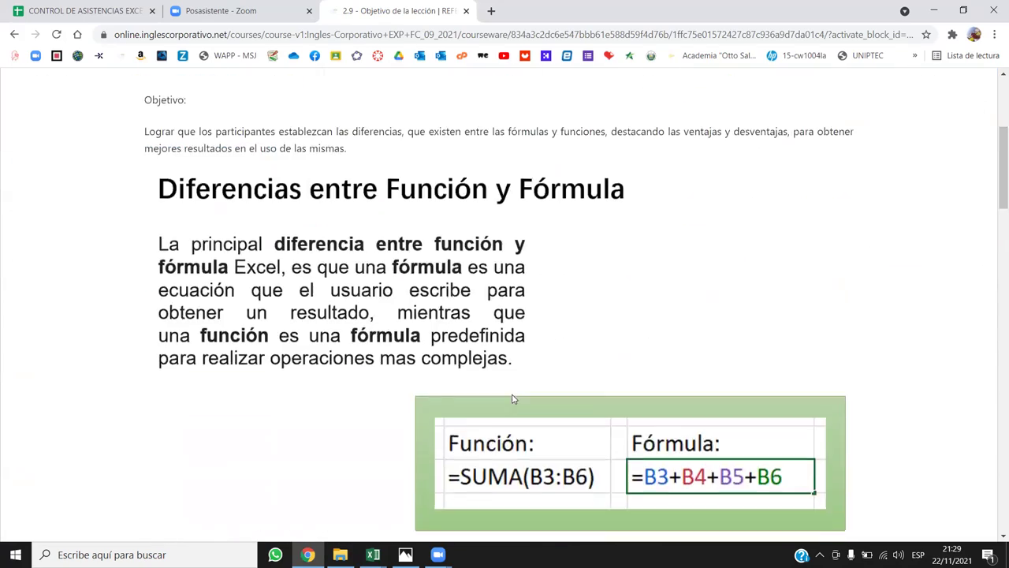
{"action": "scroll", "coordinate": [512, 400], "scroll_direction": "down", "scroll_amount": 10}
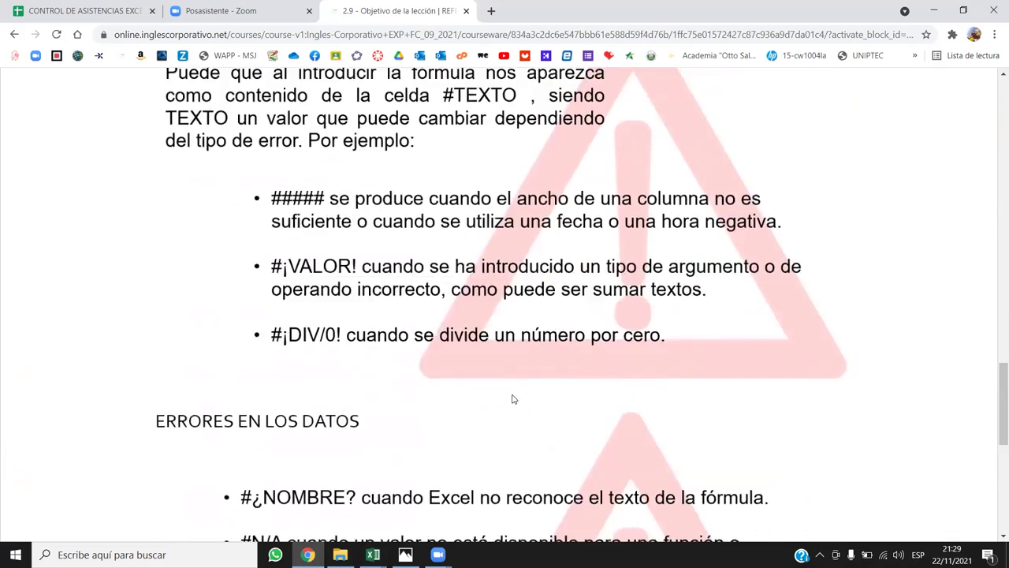
{"action": "scroll", "coordinate": [571, 394], "scroll_direction": "down", "scroll_amount": 4}
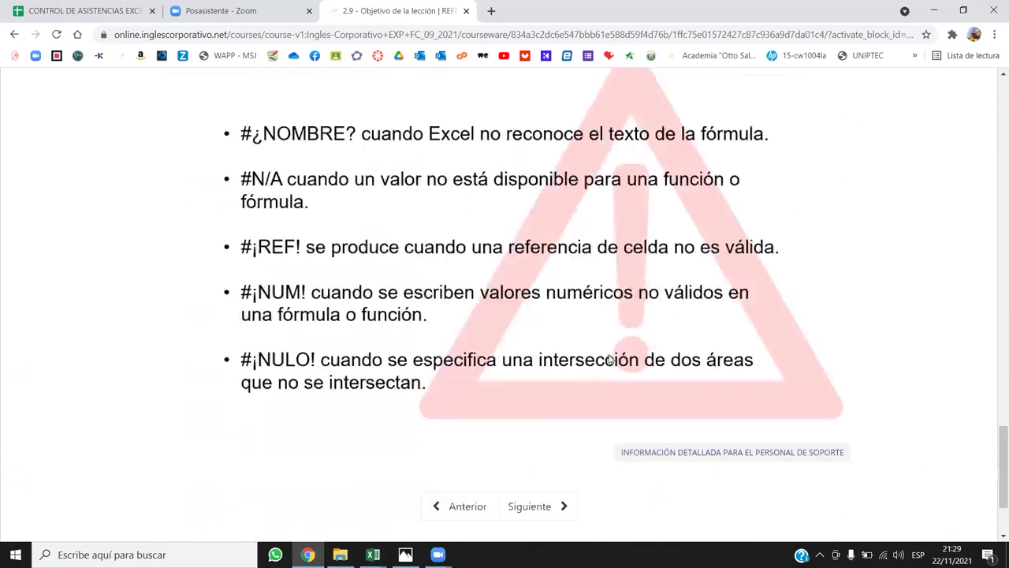
{"action": "scroll", "coordinate": [577, 377], "scroll_direction": "up", "scroll_amount": 3}
{"action": "scroll", "coordinate": [577, 376], "scroll_direction": "up", "scroll_amount": 2}
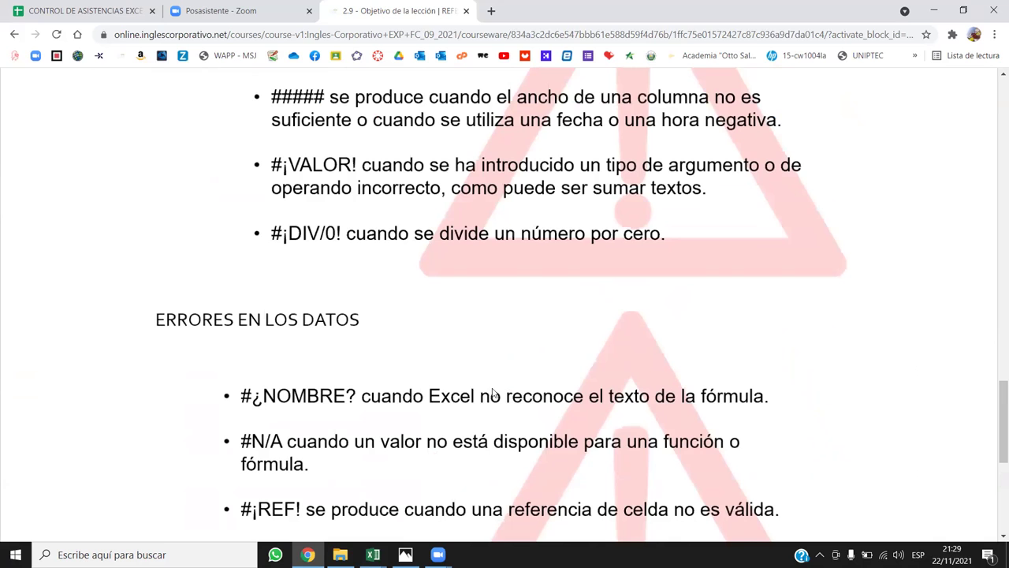
Return to the HOJA PRÁCTICA - SECCION 2 workbook in Excel and open the Funciones de texto sheet
{"action": "mouse_move", "coordinate": [372, 552]}
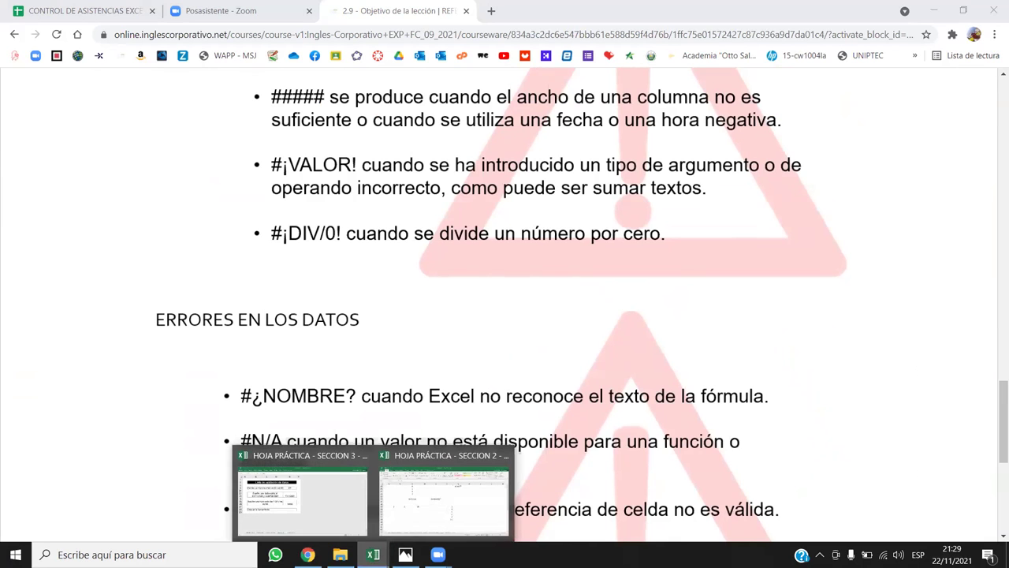
{"action": "left_click", "coordinate": [359, 512]}
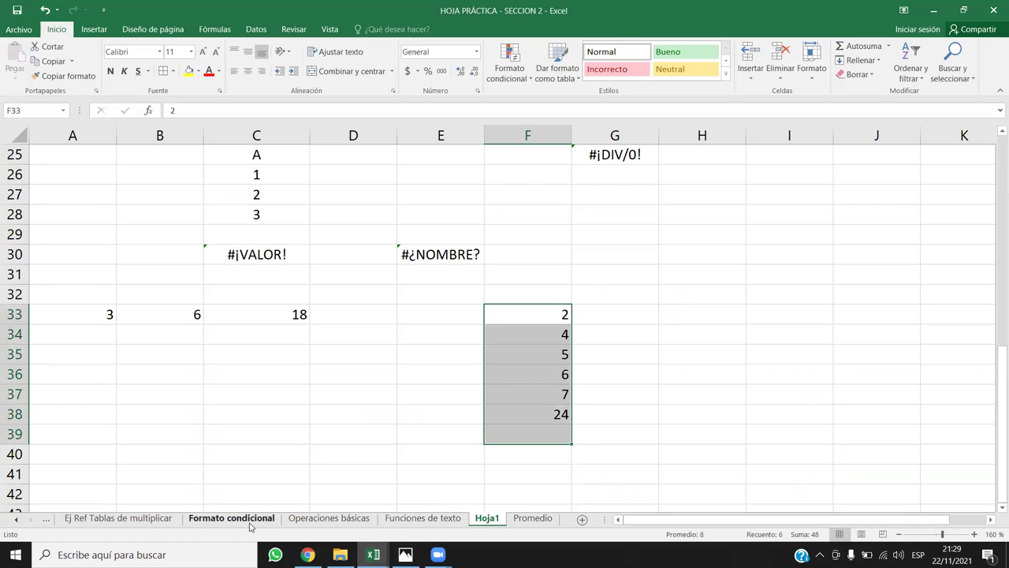
{"action": "left_click", "coordinate": [449, 509]}
{"action": "left_click", "coordinate": [423, 518]}
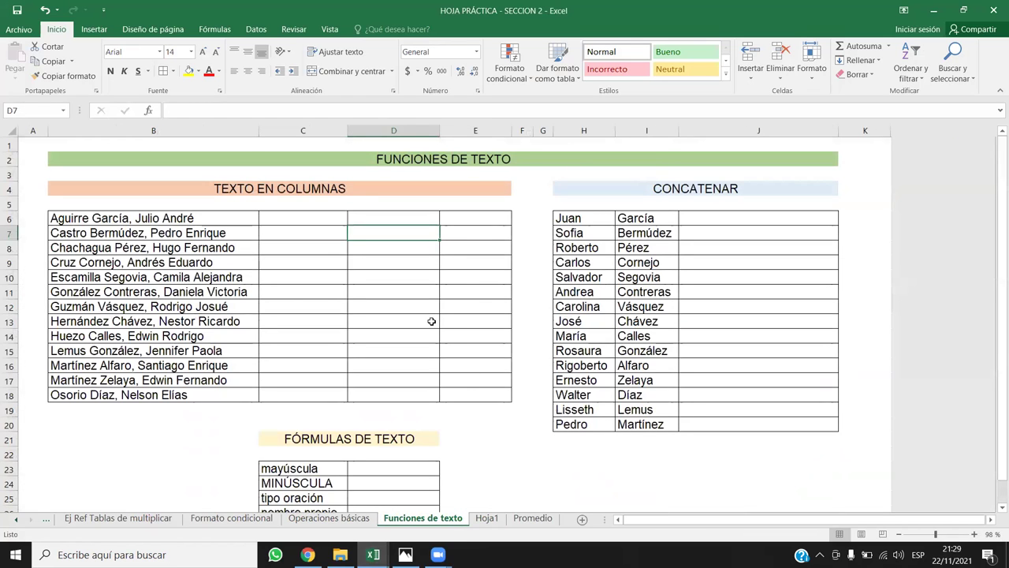
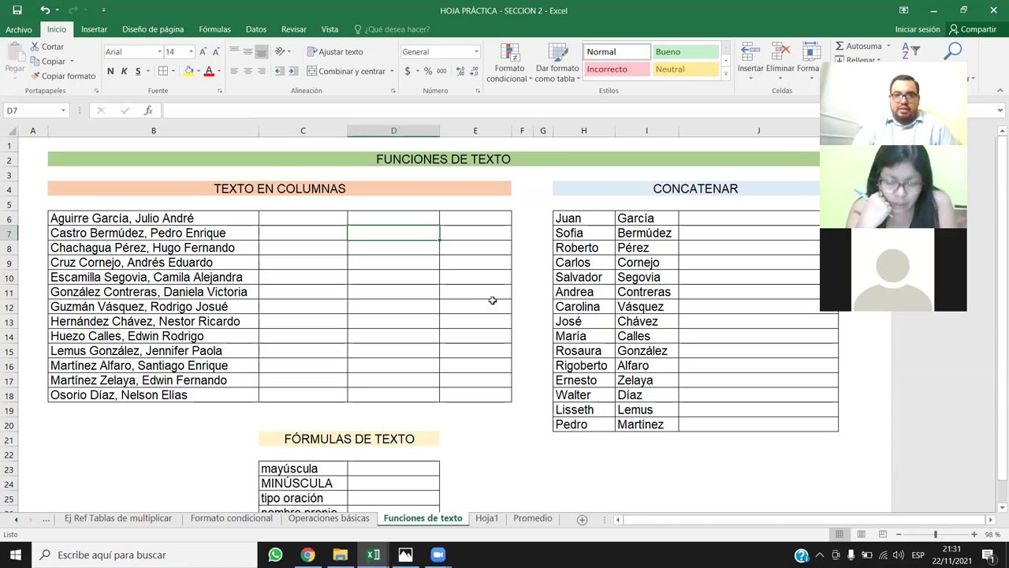
Highlight the full names in B6:B18 under TEXTO EN COLUMNAS, then select the empty cell D6
{"action": "left_click", "coordinate": [429, 29]}
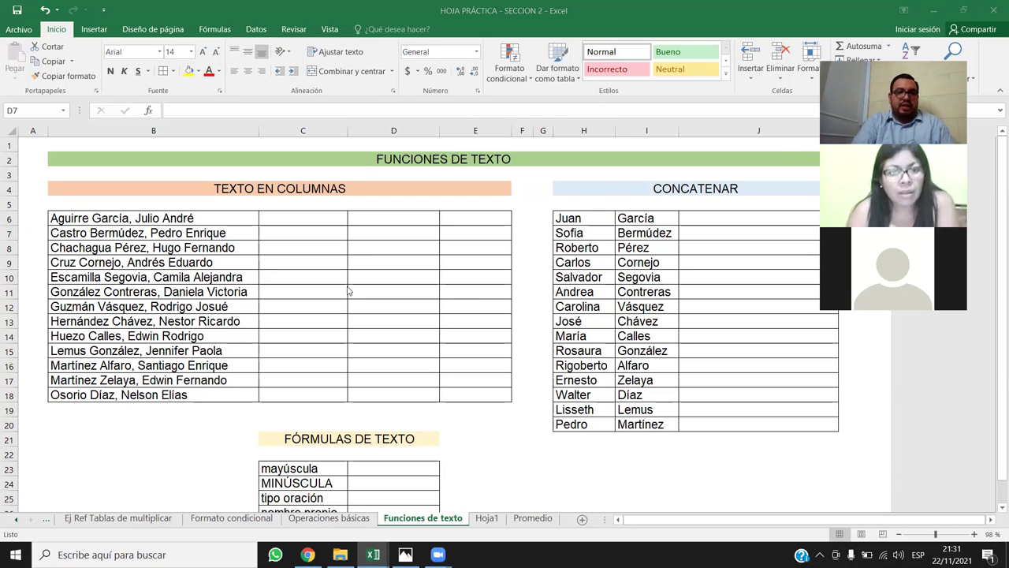
{"action": "left_click_drag", "start_coordinate": [197, 221], "coordinate": [204, 396]}
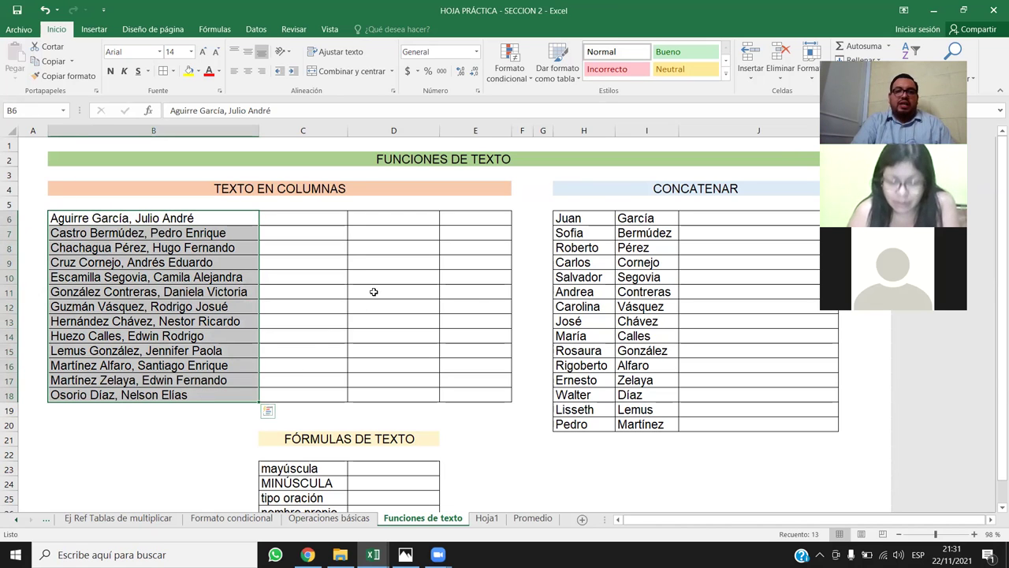
{"action": "left_click", "coordinate": [369, 219]}
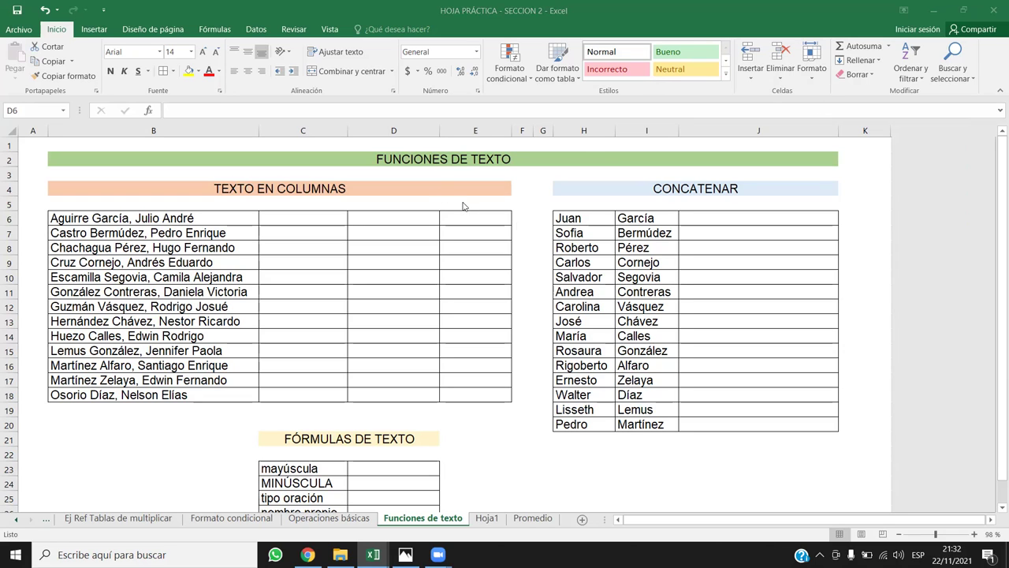
{"action": "left_click", "coordinate": [411, 217]}
{"action": "scroll", "coordinate": [485, 309], "scroll_direction": "down", "scroll_amount": 1}
{"action": "scroll", "coordinate": [484, 311], "scroll_direction": "up", "scroll_amount": 1}
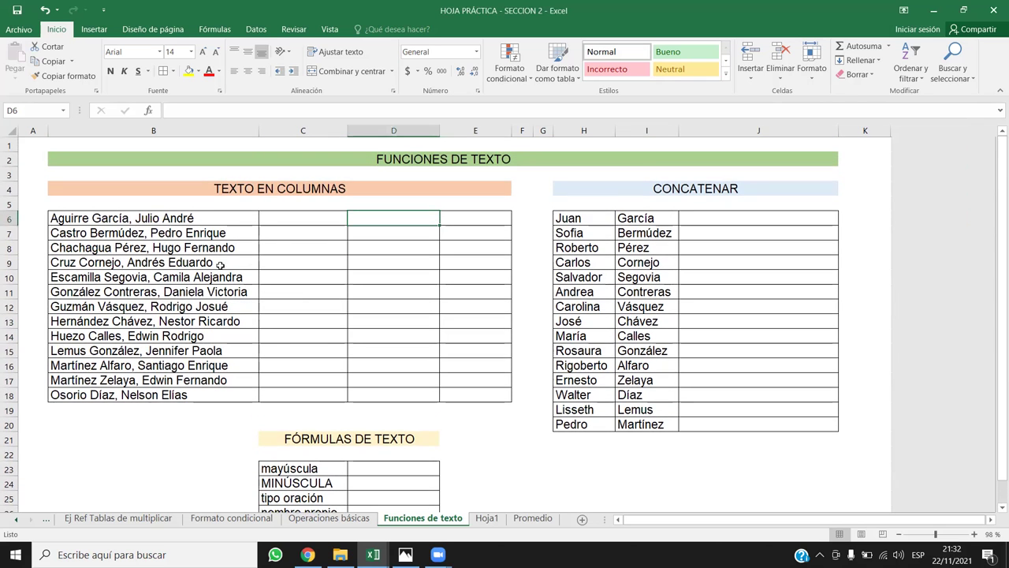
{"action": "left_click_drag", "start_coordinate": [198, 215], "coordinate": [181, 397]}
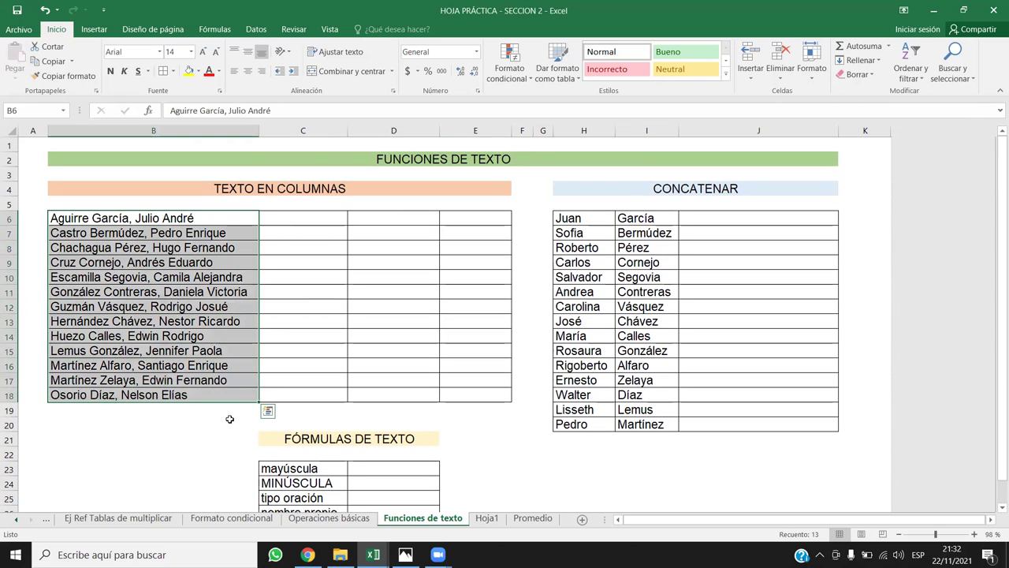
{"action": "left_click", "coordinate": [350, 262]}
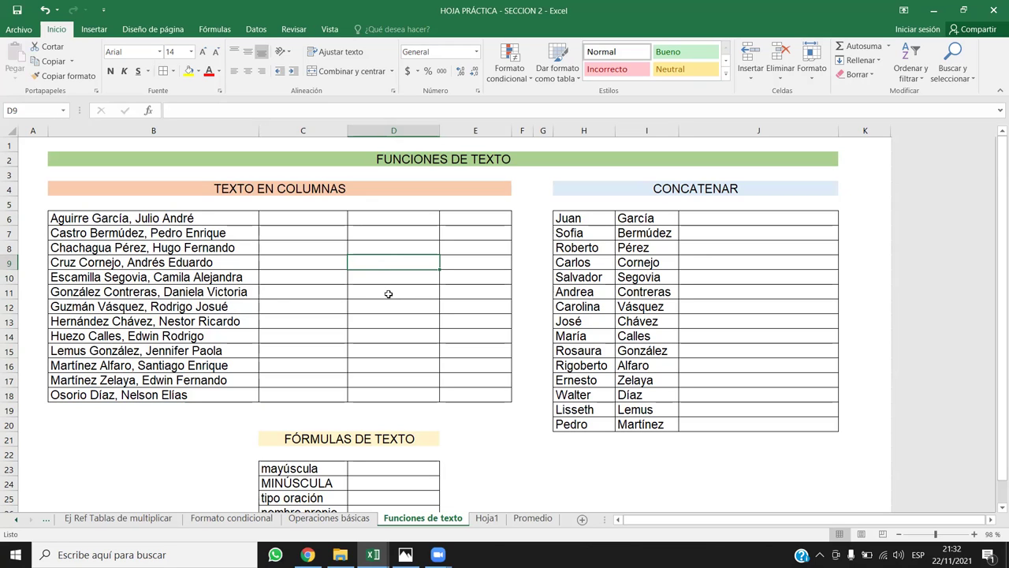
{"action": "left_click", "coordinate": [344, 246]}
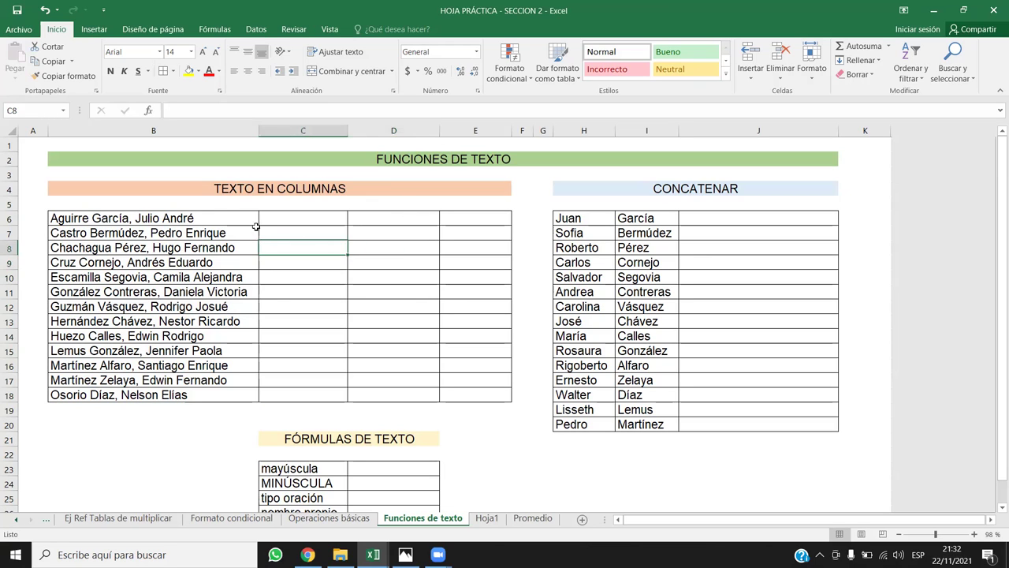
Split the full names in B6:B18 into columns as delimited text, using the comma as separator and replacing the existing destination data
{"action": "left_click_drag", "start_coordinate": [212, 218], "coordinate": [229, 394]}
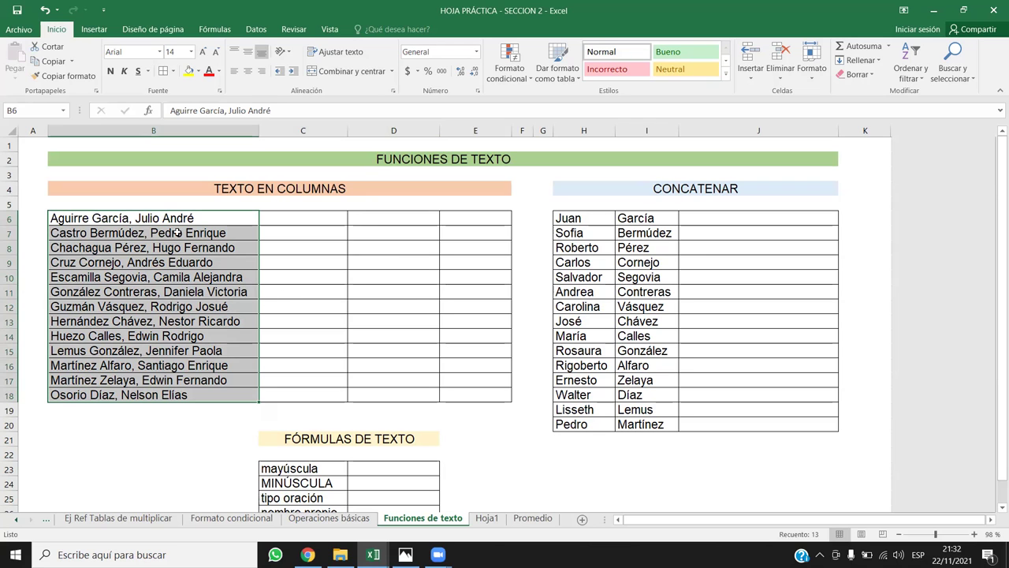
{"action": "left_click_drag", "start_coordinate": [180, 223], "coordinate": [180, 394]}
{"action": "scroll", "coordinate": [298, 36], "scroll_direction": "down", "scroll_amount": 5}
{"action": "scroll", "coordinate": [297, 30], "scroll_direction": "up", "scroll_amount": 1}
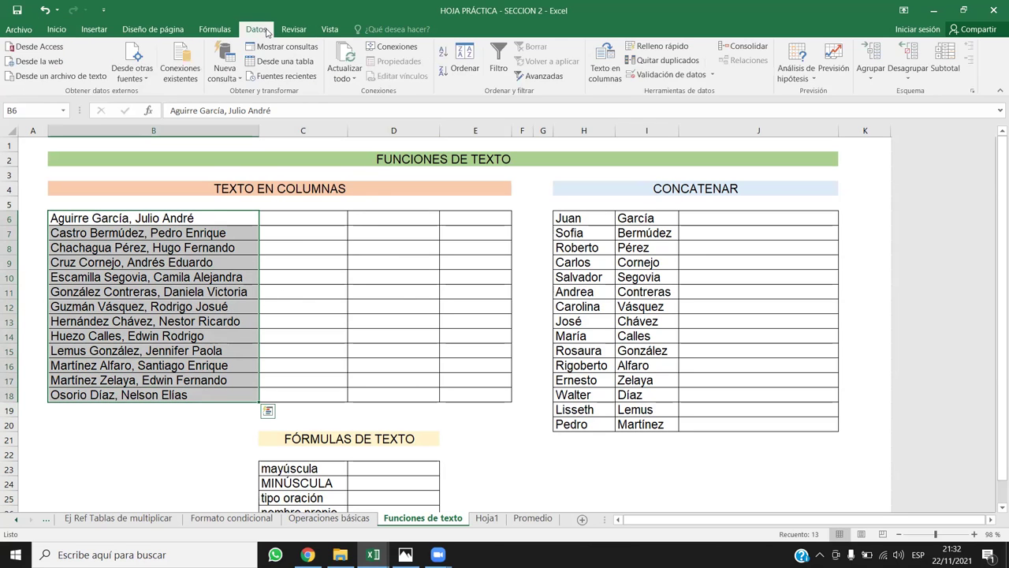
{"action": "left_click", "coordinate": [605, 75]}
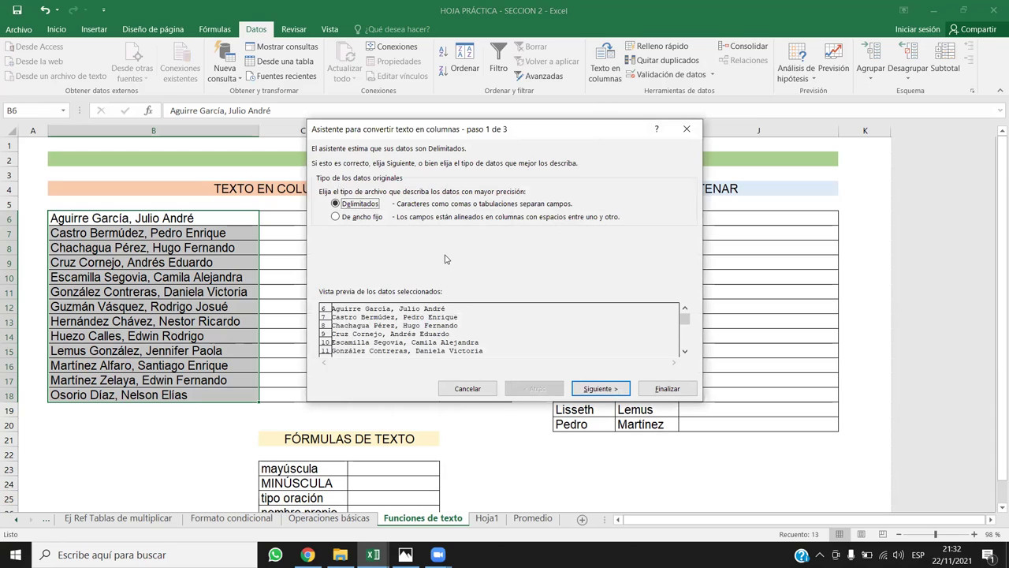
{"action": "left_click", "coordinate": [606, 387]}
{"action": "left_click", "coordinate": [323, 215]}
{"action": "left_click", "coordinate": [323, 216]}
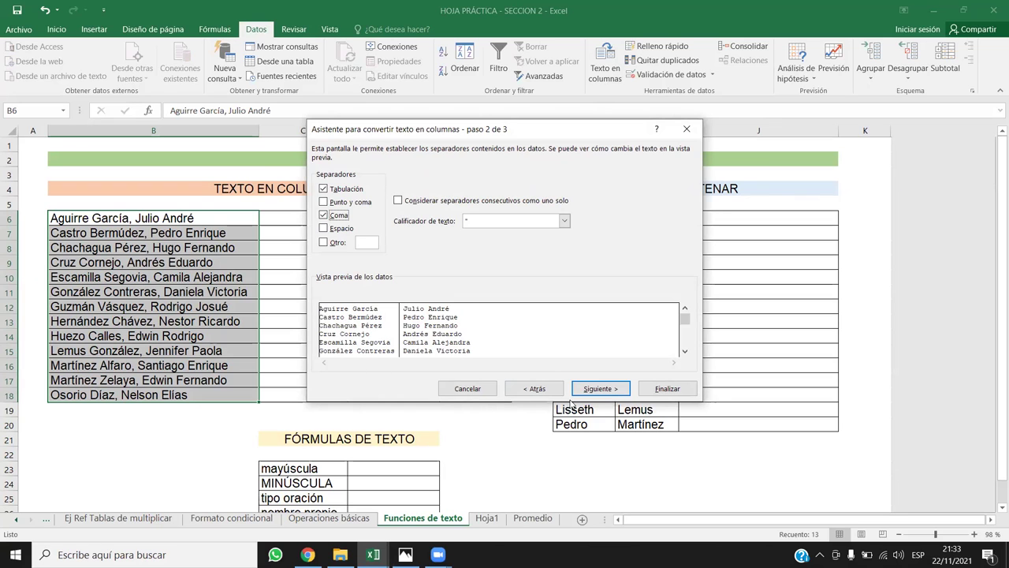
{"action": "left_click", "coordinate": [668, 388]}
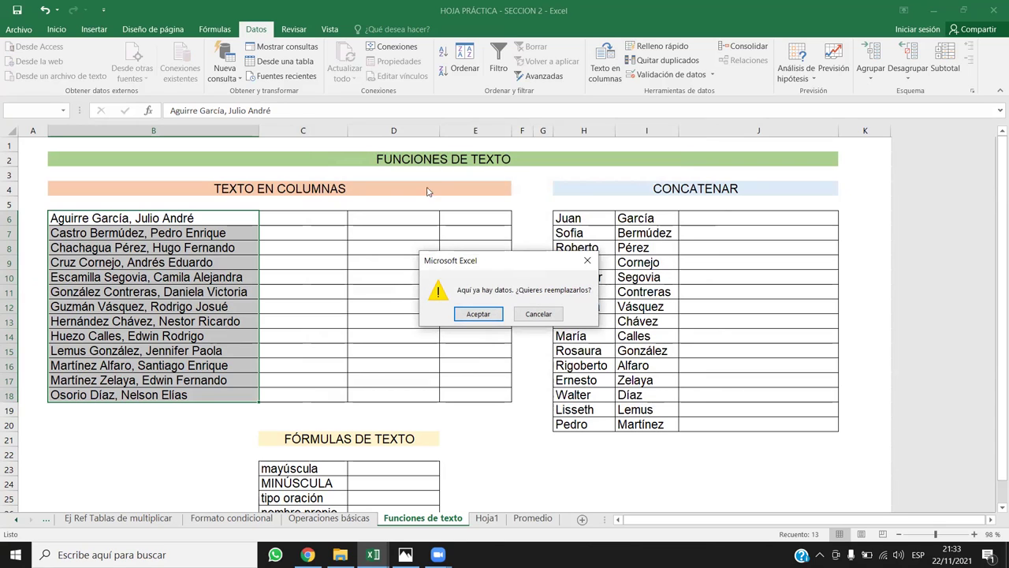
{"action": "left_click", "coordinate": [479, 314]}
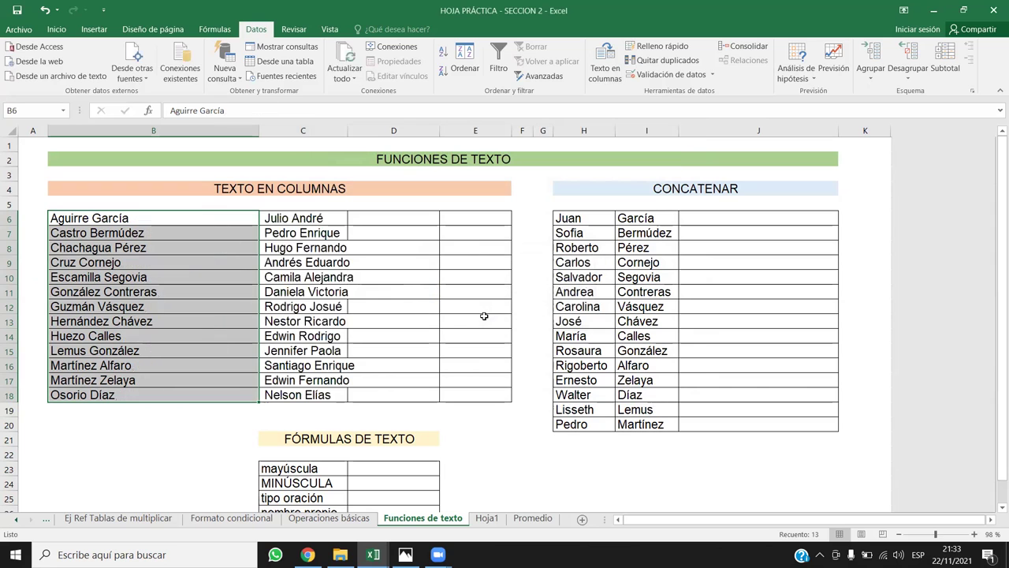
Widen column C to fit the separated first names and autofit column B to the surnames
{"action": "left_click", "coordinate": [378, 221]}
{"action": "left_click_drag", "start_coordinate": [347, 130], "coordinate": [374, 131]}
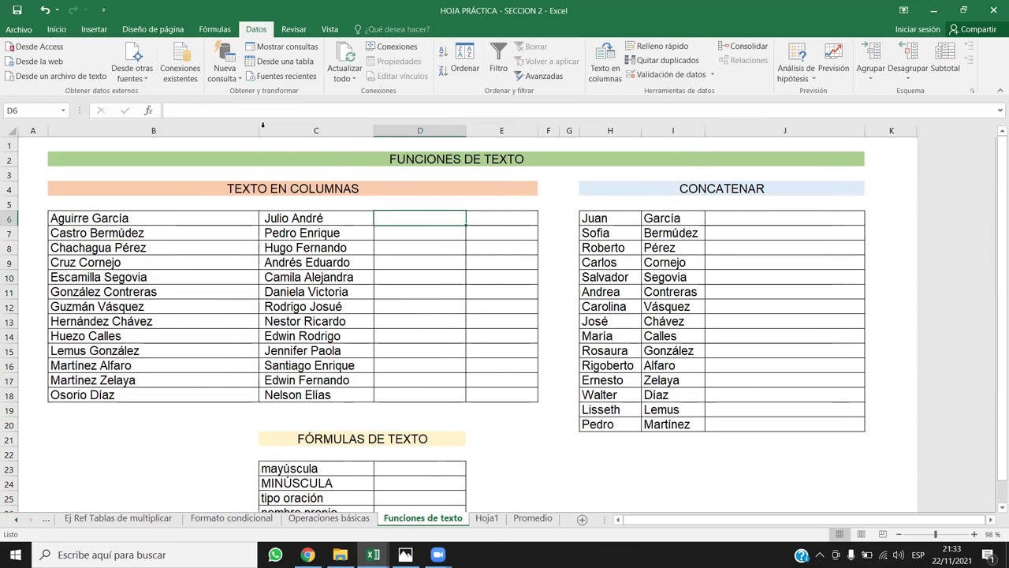
{"action": "double_click", "coordinate": [259, 131]}
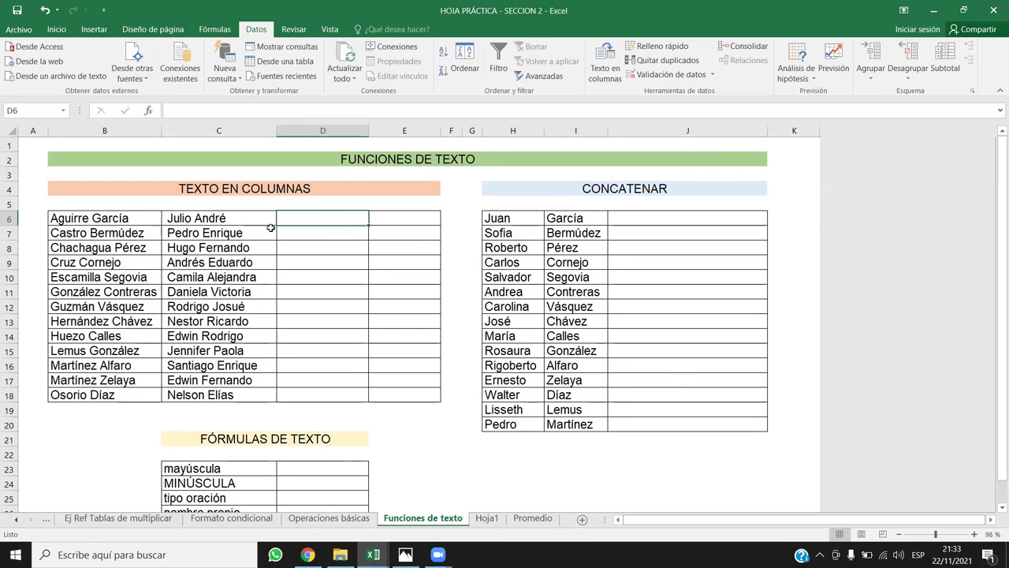
Enter the ESPACIOS function in D6 with cell C6 as its text argument
{"action": "type", "text": "=ESC"}
{"action": "key", "text": "BackSpace"}
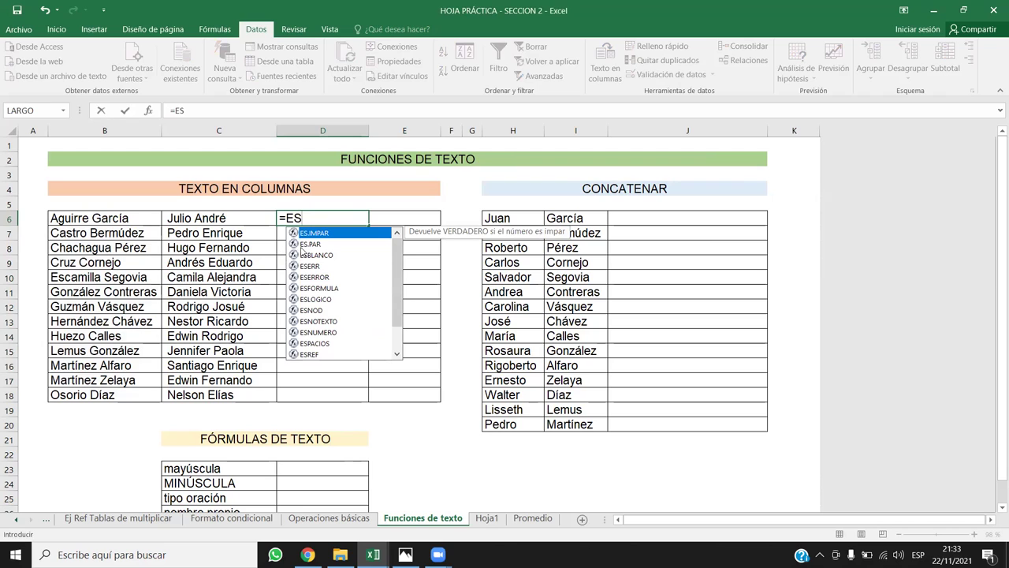
{"action": "double_click", "coordinate": [317, 343]}
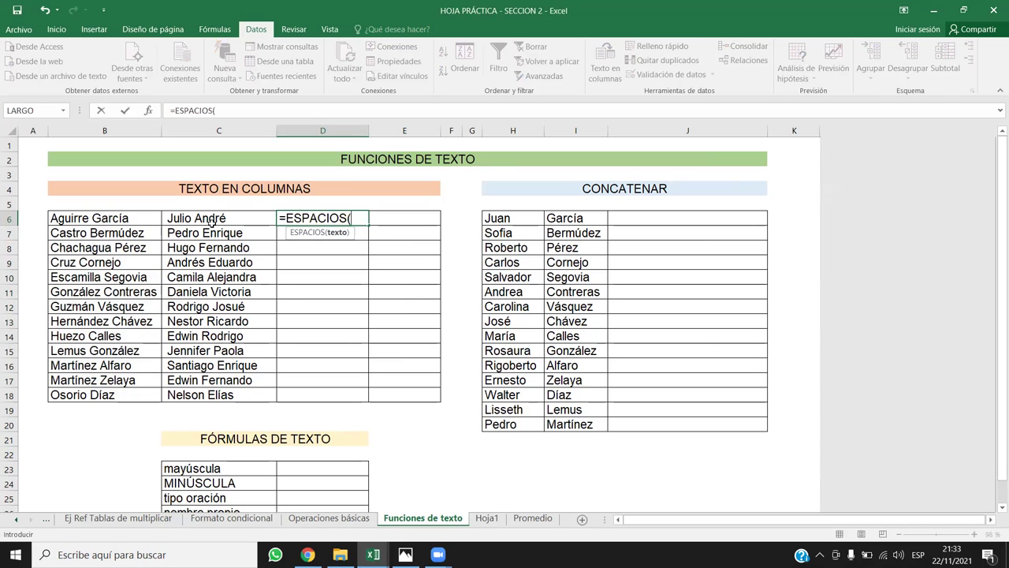
{"action": "left_click", "coordinate": [201, 220]}
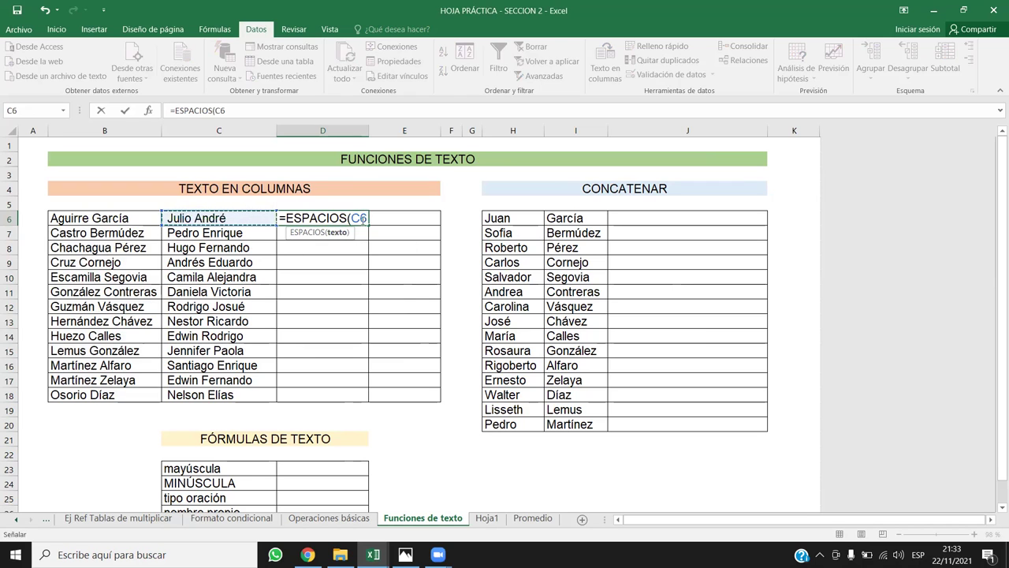
Complete the formula =ESPACIOS(C6) in D6, fill it down to D18 and widen column D to fit the names
{"action": "type", "text": ")"}
{"action": "key", "text": "Return"}
{"action": "left_click", "coordinate": [331, 216]}
{"action": "double_click", "coordinate": [367, 225]}
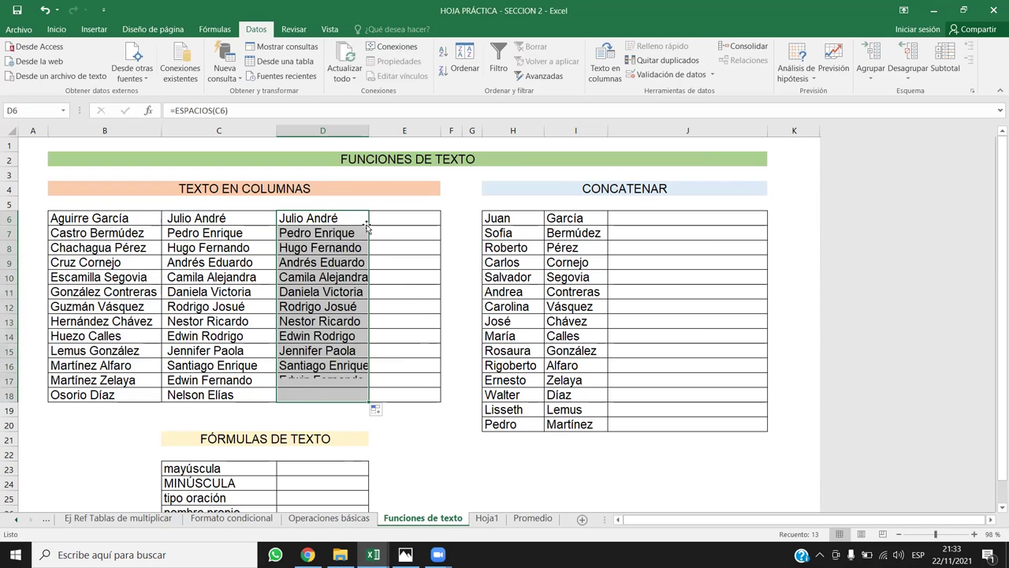
{"action": "left_click_drag", "start_coordinate": [369, 132], "coordinate": [409, 142]}
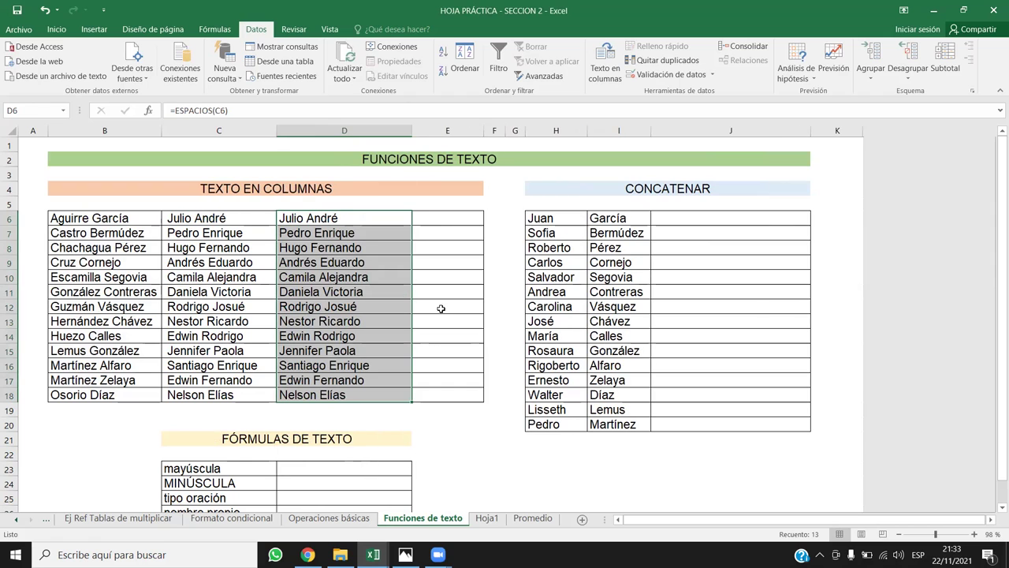
Copy the cleaned names in D6:D18 and paste them as values over C6:C18
{"action": "left_click_drag", "start_coordinate": [315, 217], "coordinate": [331, 394]}
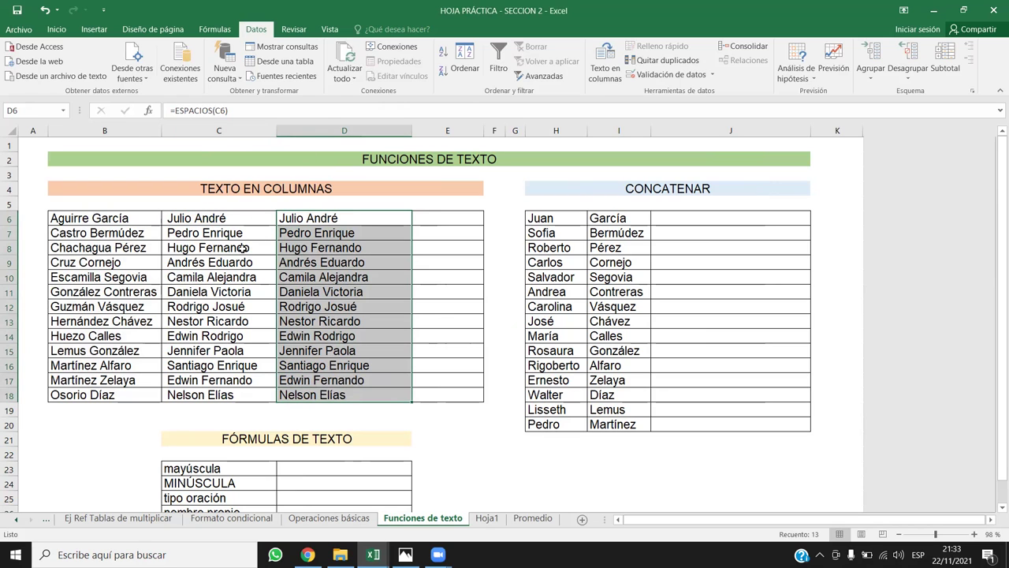
{"action": "key", "text": "ctrl+c"}
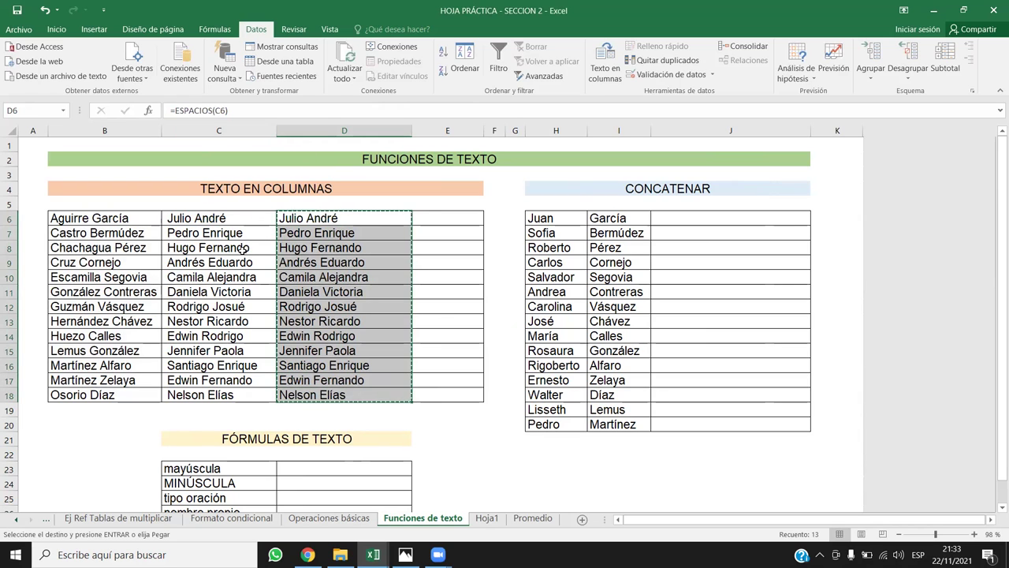
{"action": "right_click", "coordinate": [239, 221]}
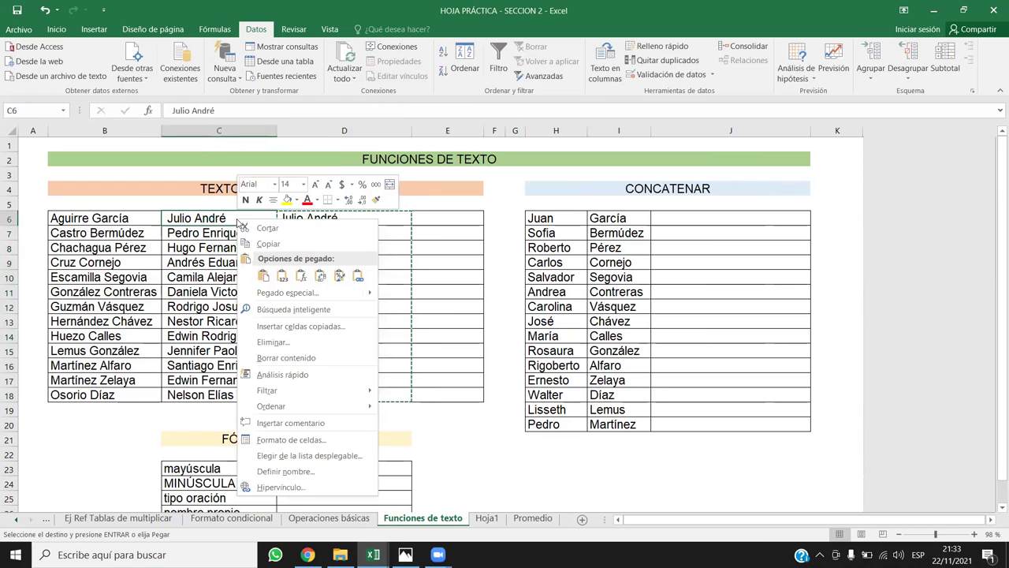
{"action": "left_click", "coordinate": [282, 275]}
{"action": "left_click", "coordinate": [175, 292]}
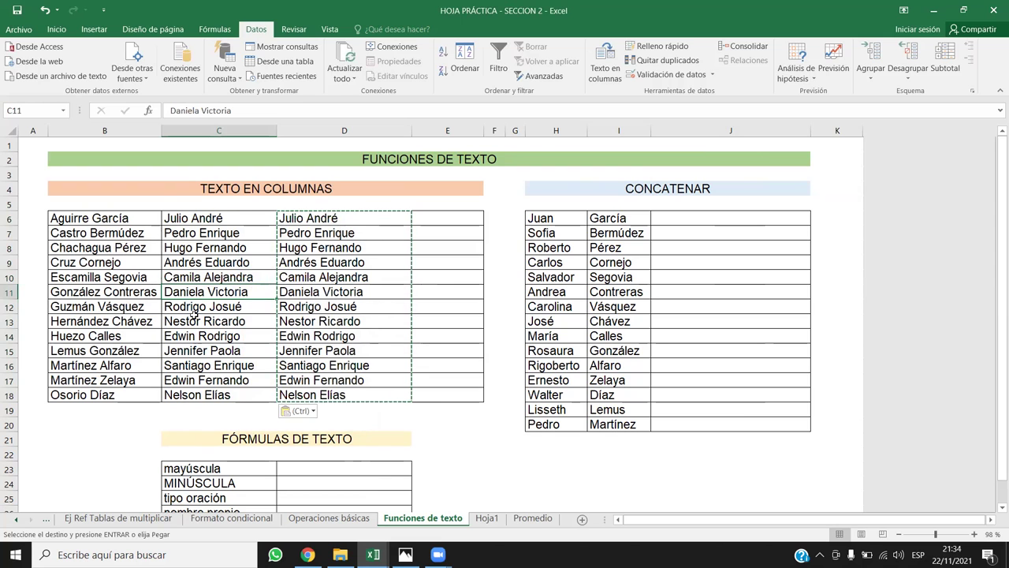
Clear the helper formulas from D6:D18
{"action": "left_click_drag", "start_coordinate": [315, 218], "coordinate": [337, 394]}
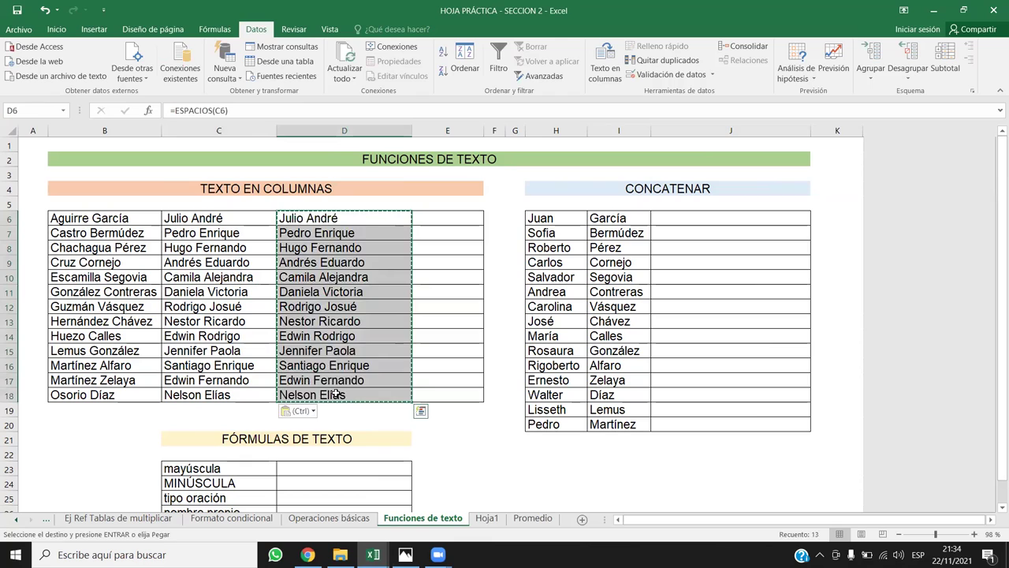
{"action": "key", "text": "Delete"}
{"action": "left_click", "coordinate": [311, 323]}
{"action": "left_click", "coordinate": [300, 217]}
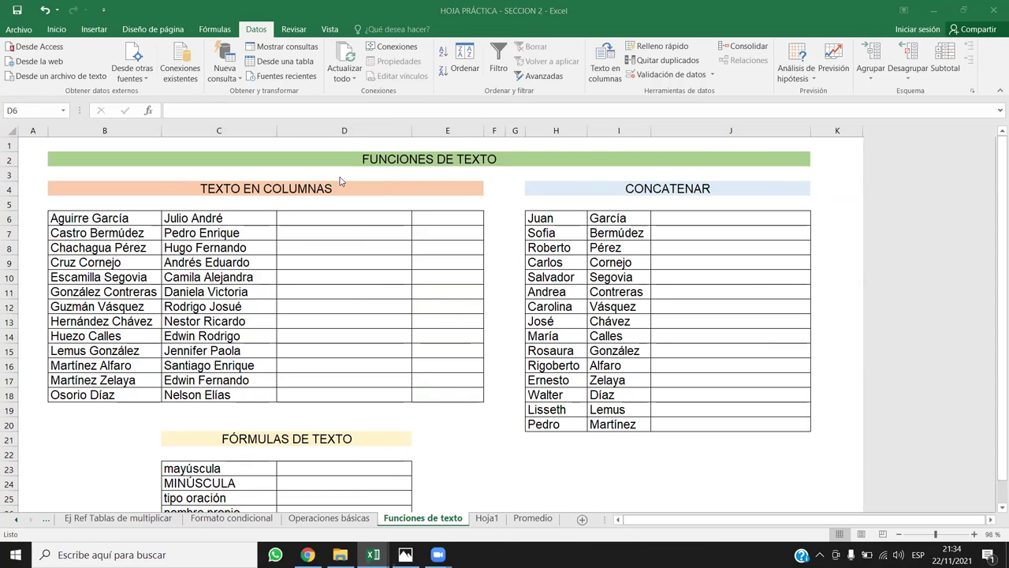
Join the given names and surnames in D6 with =CONCATENAR(C6;" ";B6)
{"action": "left_click", "coordinate": [360, 221]}
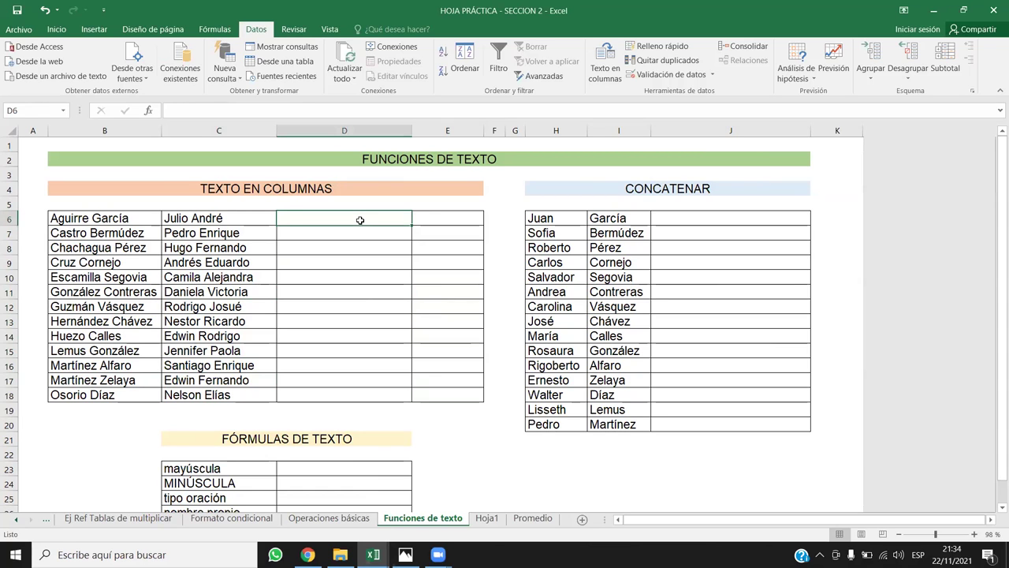
{"action": "type", "text": "=co"}
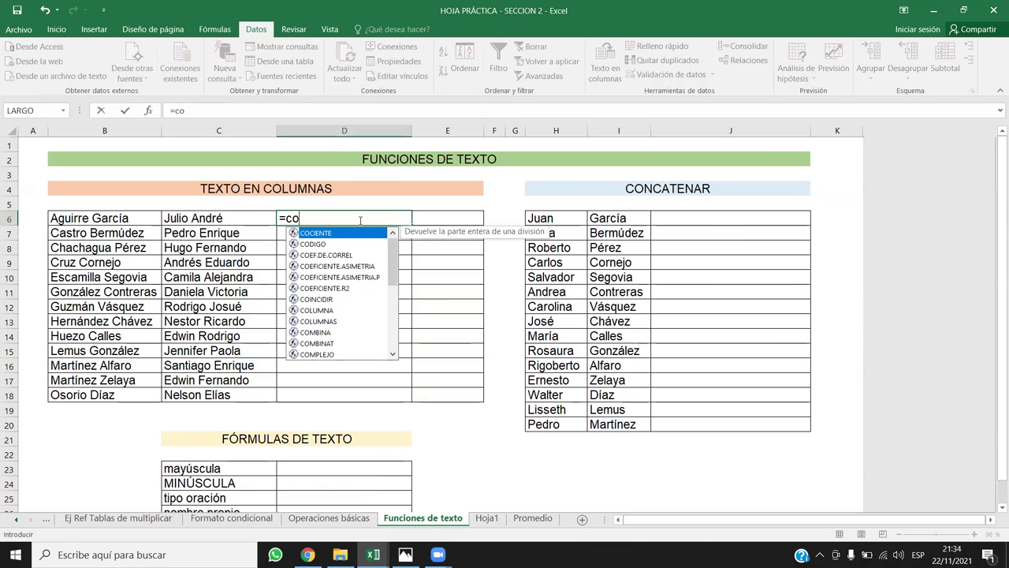
{"action": "type", "text": "n"}
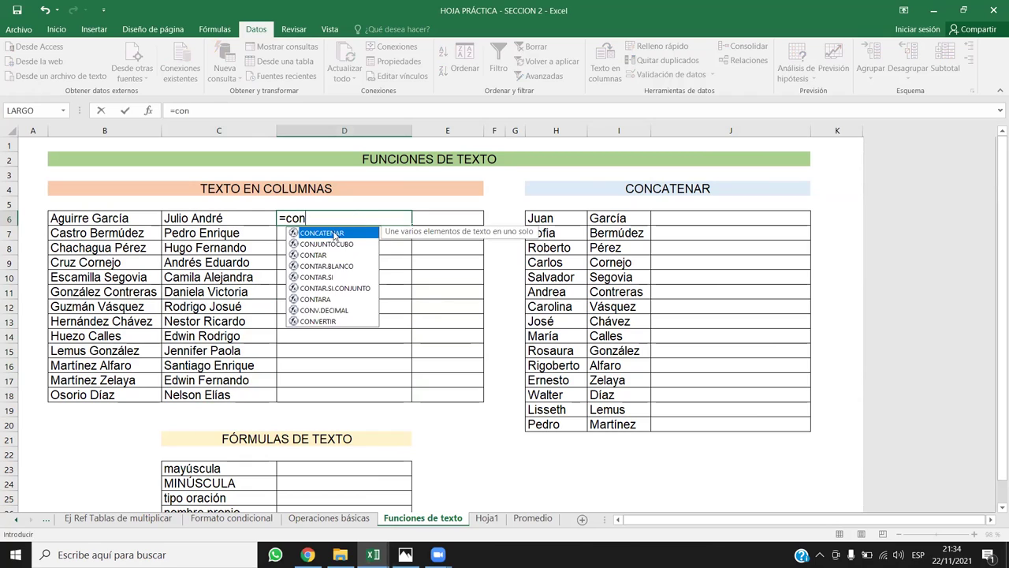
{"action": "double_click", "coordinate": [335, 241]}
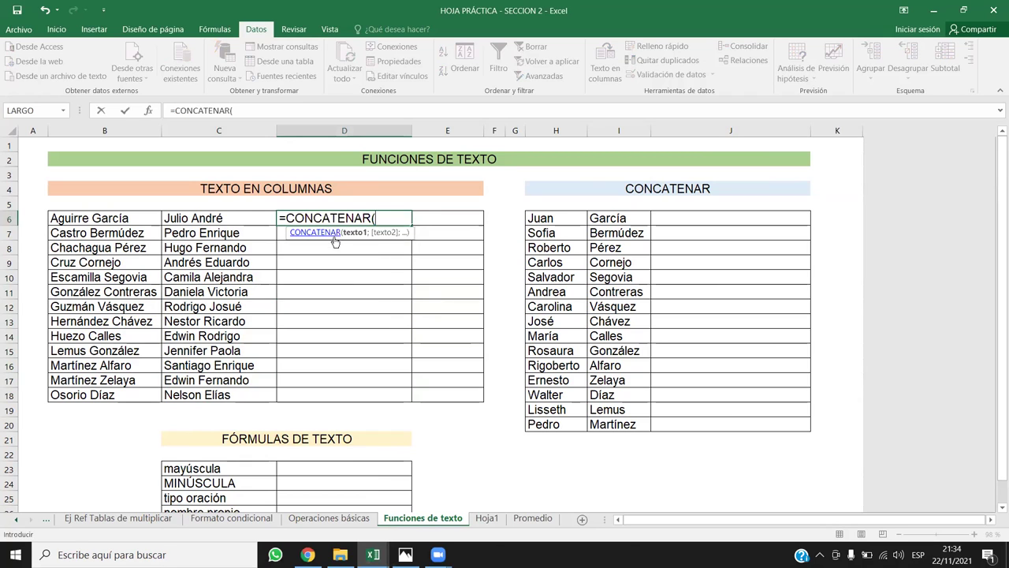
{"action": "left_click", "coordinate": [209, 220]}
{"action": "type", "text": ";"}
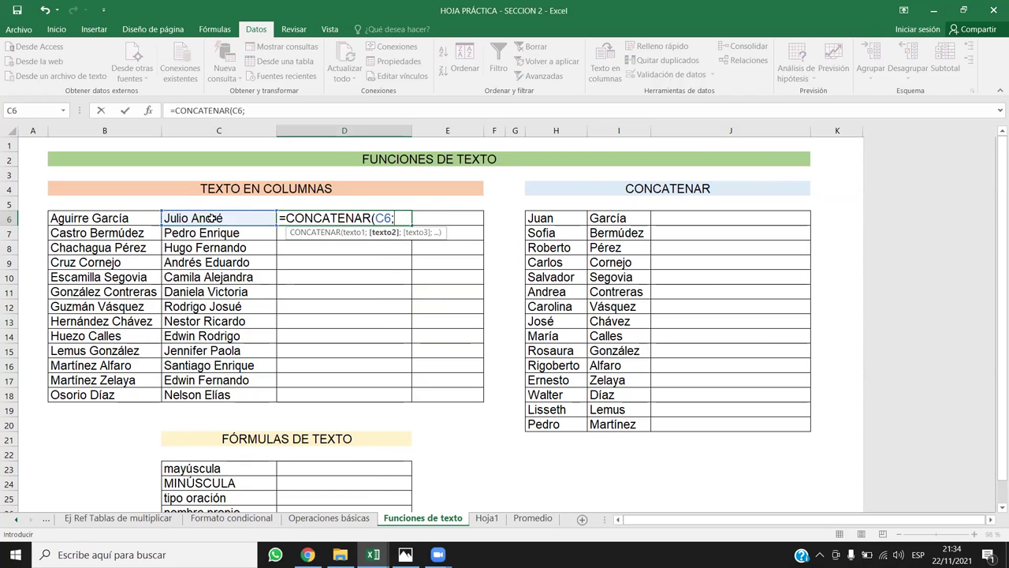
{"action": "type", "text": "\" \";"}
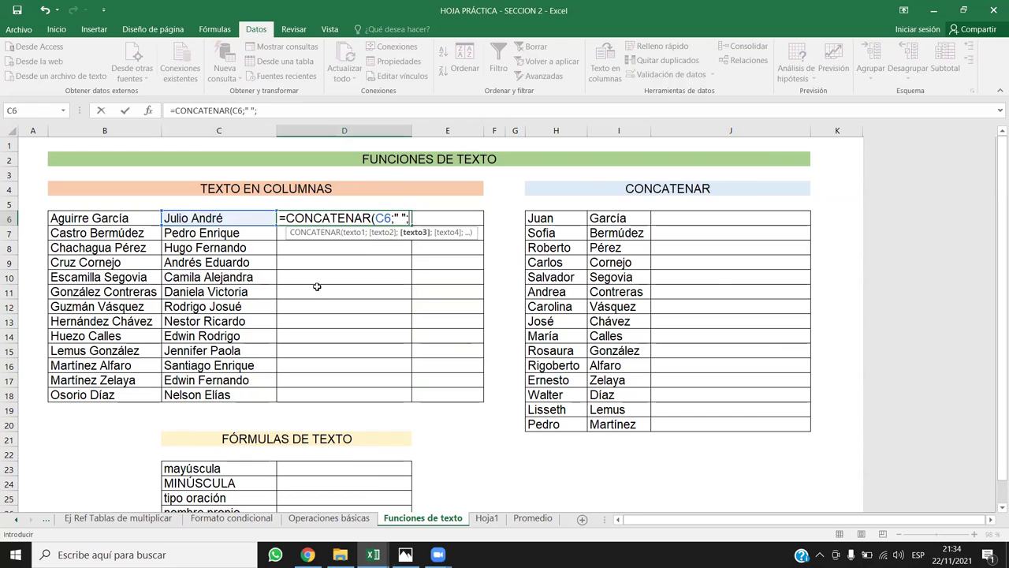
{"action": "left_click", "coordinate": [113, 215]}
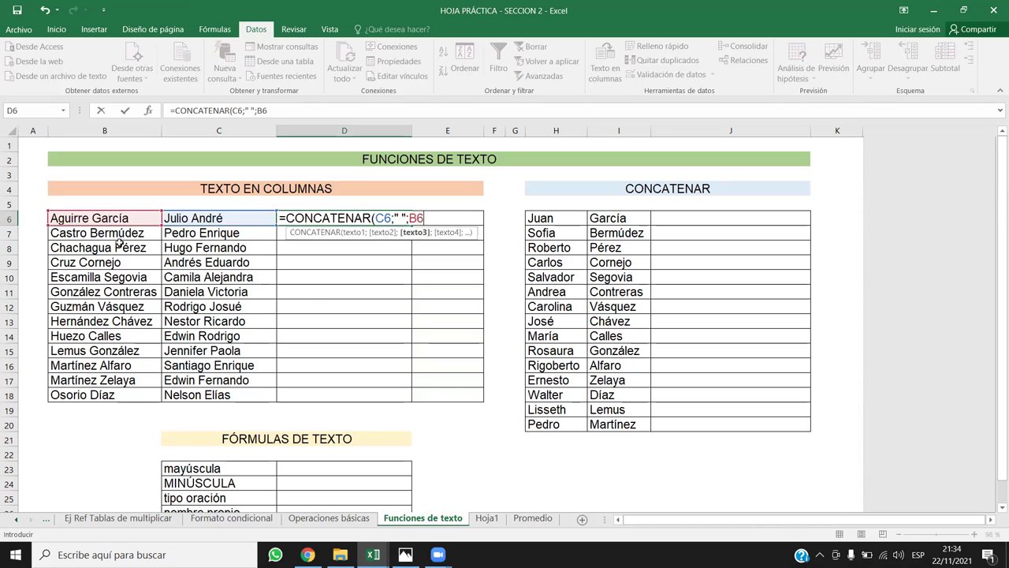
{"action": "key", "text": "Return"}
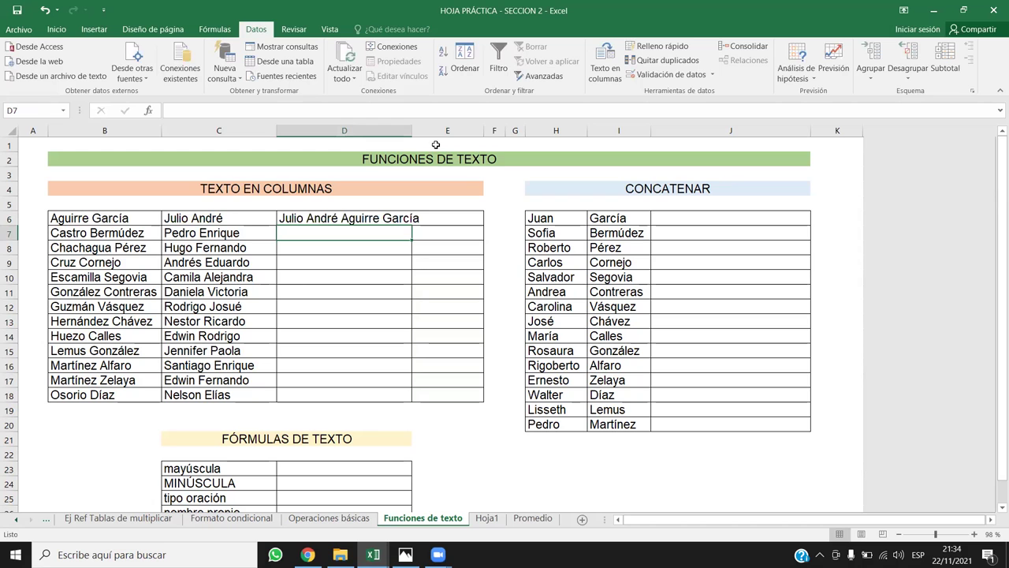
Widen column D to fit the full names and fill the D6 formula down to D18
{"action": "left_click", "coordinate": [437, 219]}
{"action": "left_click_drag", "start_coordinate": [444, 136], "coordinate": [490, 130]}
{"action": "double_click", "coordinate": [449, 224]}
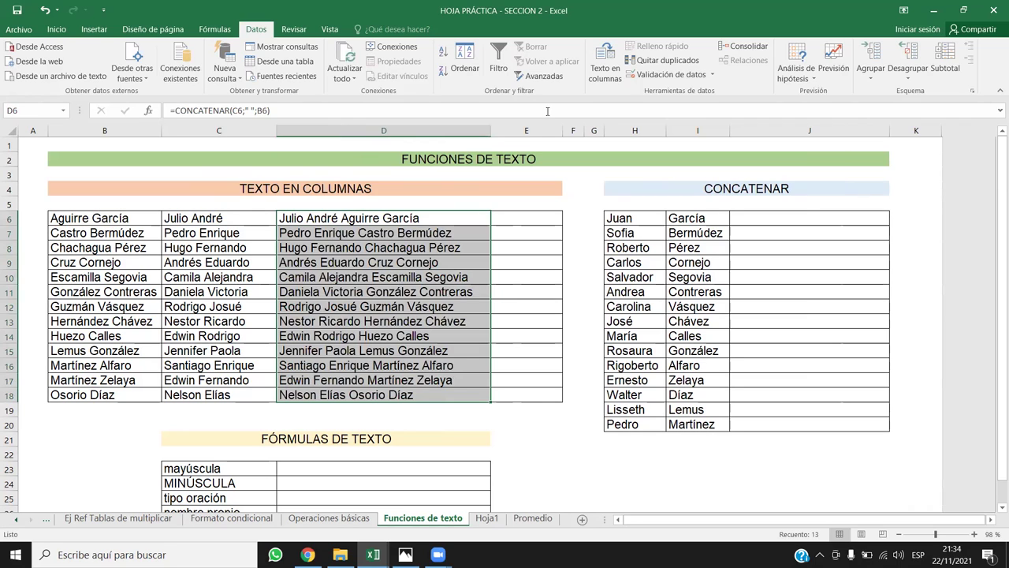
Widen column G, narrow column E slightly, and enter the title Lcdo in G6 beside the first name of the CONCATENAR list
{"action": "left_click_drag", "start_coordinate": [562, 131], "coordinate": [608, 131]}
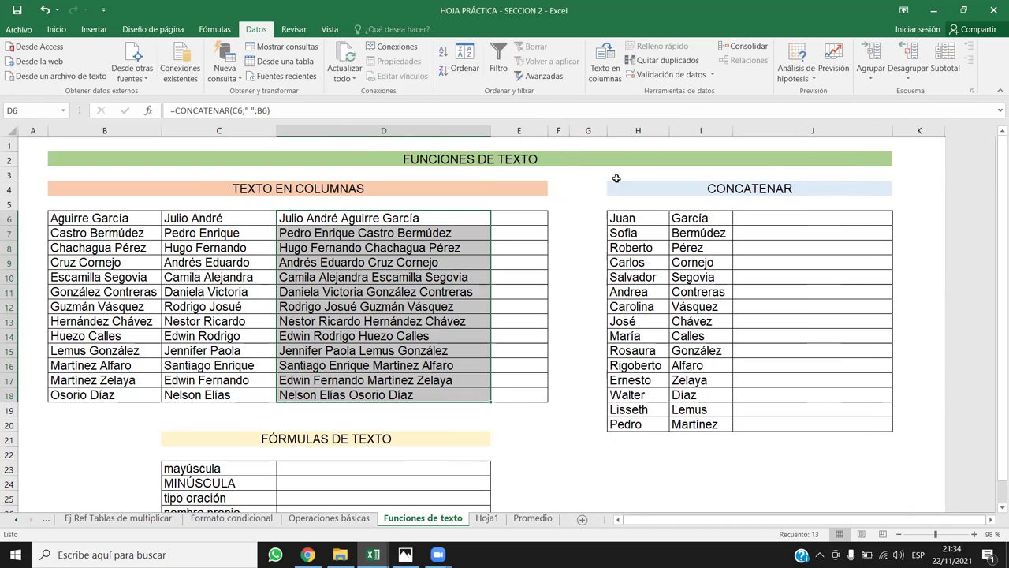
{"action": "left_click", "coordinate": [591, 217]}
{"action": "left_click", "coordinate": [680, 221]}
{"action": "left_click_drag", "start_coordinate": [625, 217], "coordinate": [639, 424]}
{"action": "left_click_drag", "start_coordinate": [702, 220], "coordinate": [707, 423]}
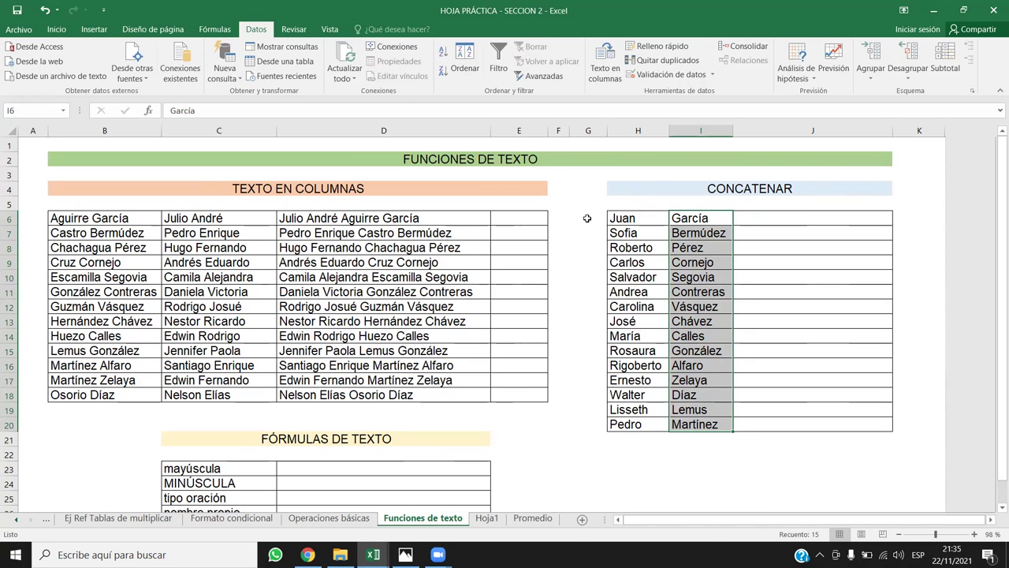
{"action": "key", "text": "Left"}
{"action": "key", "text": "Left"}
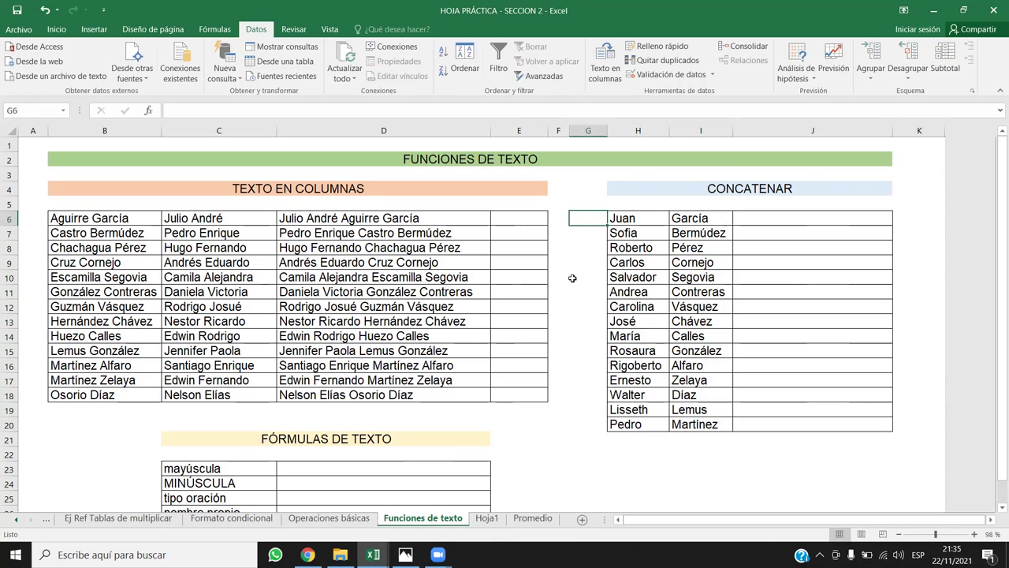
{"action": "type", "text": "Lcdo"}
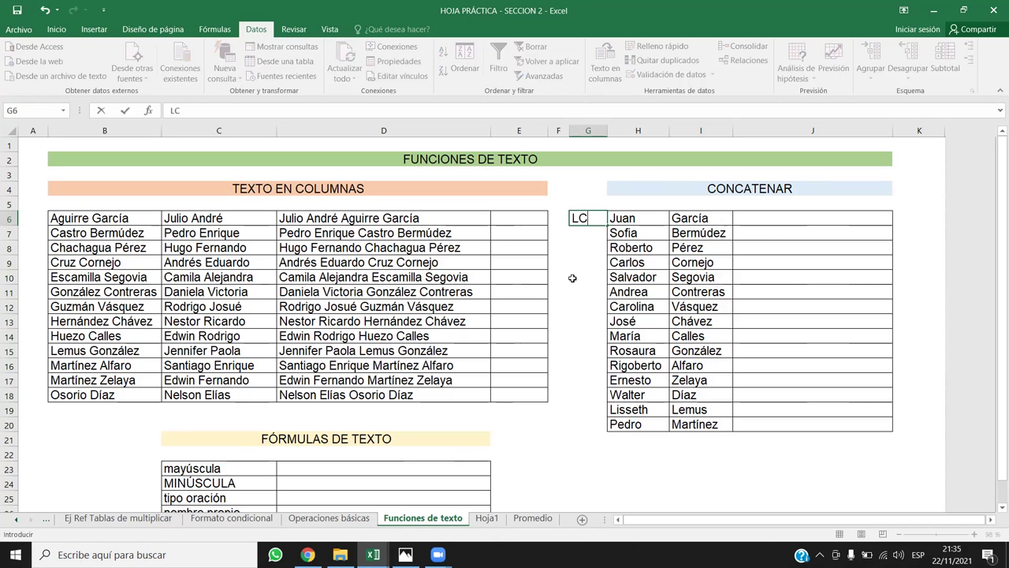
{"action": "type", "text": "}"}
{"action": "key", "text": "BackSpace"}
{"action": "key", "text": "Return"}
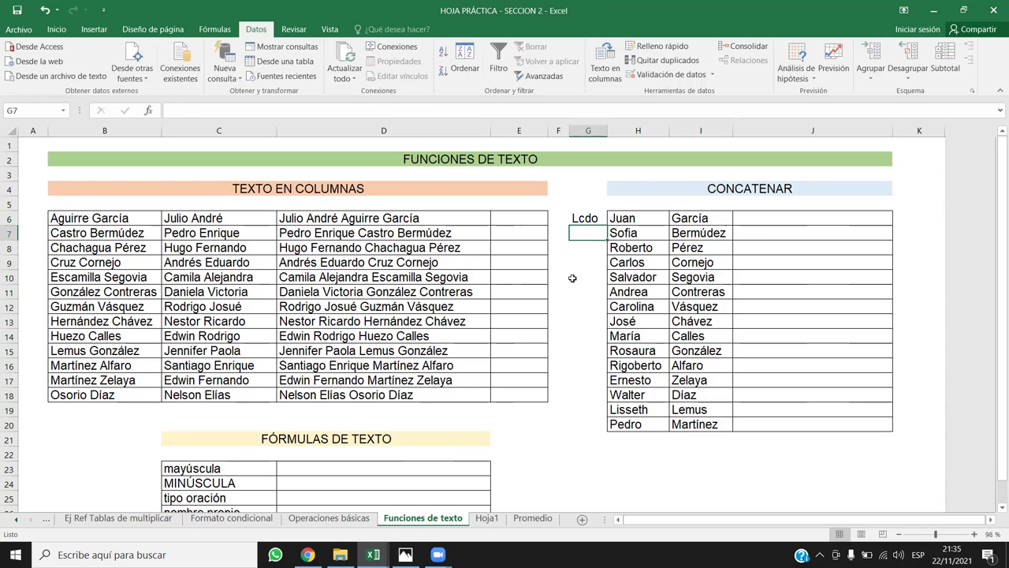
Enter the titles Lcda in G7 and Ing in G8
{"action": "type", "text": "Lcda"}
{"action": "key", "text": "Return"}
{"action": "type", "text": "i"}
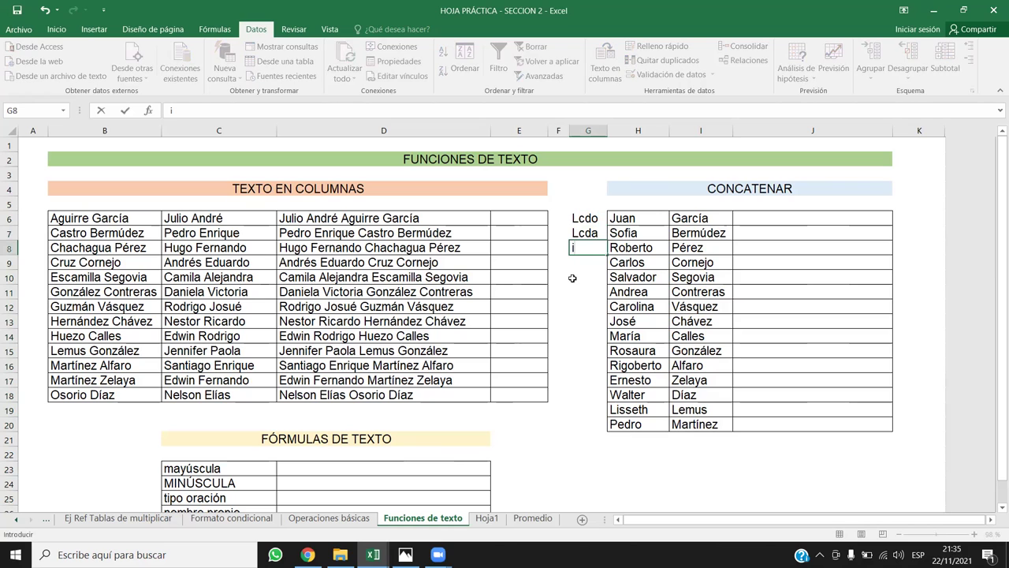
{"action": "type", "text": "Ing"}
{"action": "key", "text": "Return"}
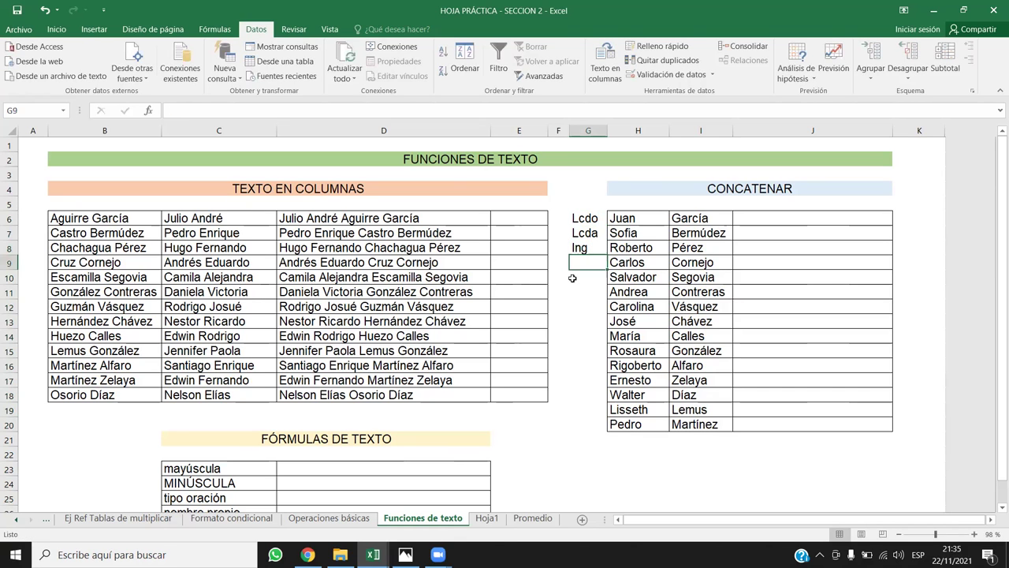
Enter the titles Sr, Arq and Sra in G9, G10 and G11
{"action": "type", "text": "SR"}
{"action": "key", "text": "BackSpace"}
{"action": "type", "text": "r"}
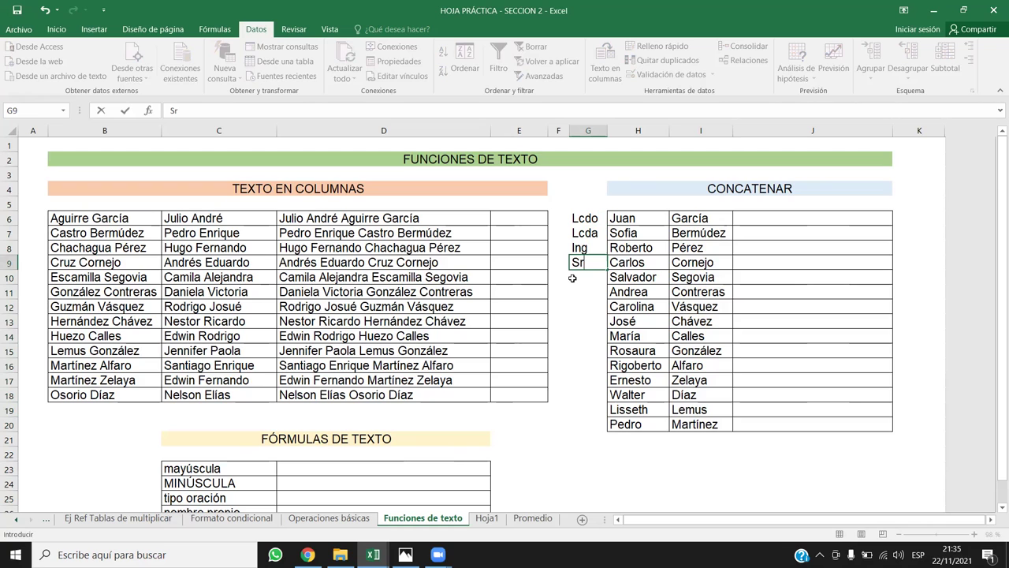
{"action": "key", "text": "Return"}
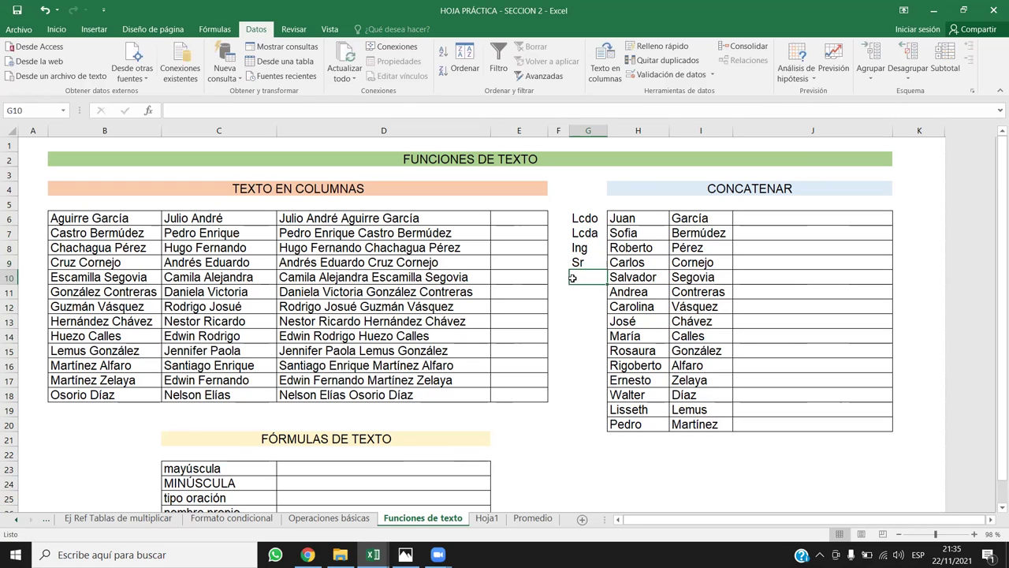
{"action": "type", "text": "Arq"}
{"action": "key", "text": "Return"}
{"action": "type", "text": "Sra"}
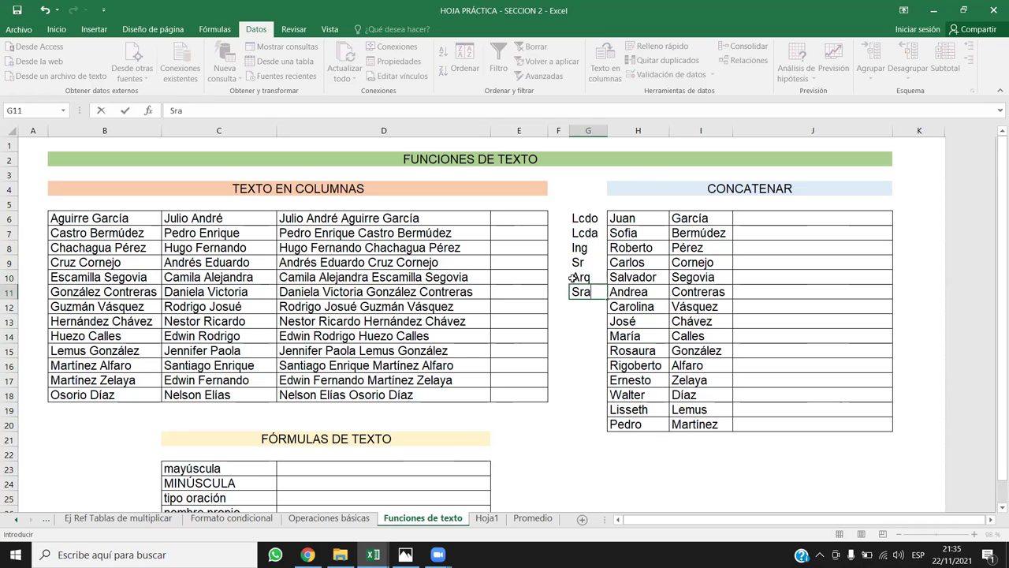
{"action": "key", "text": "Return"}
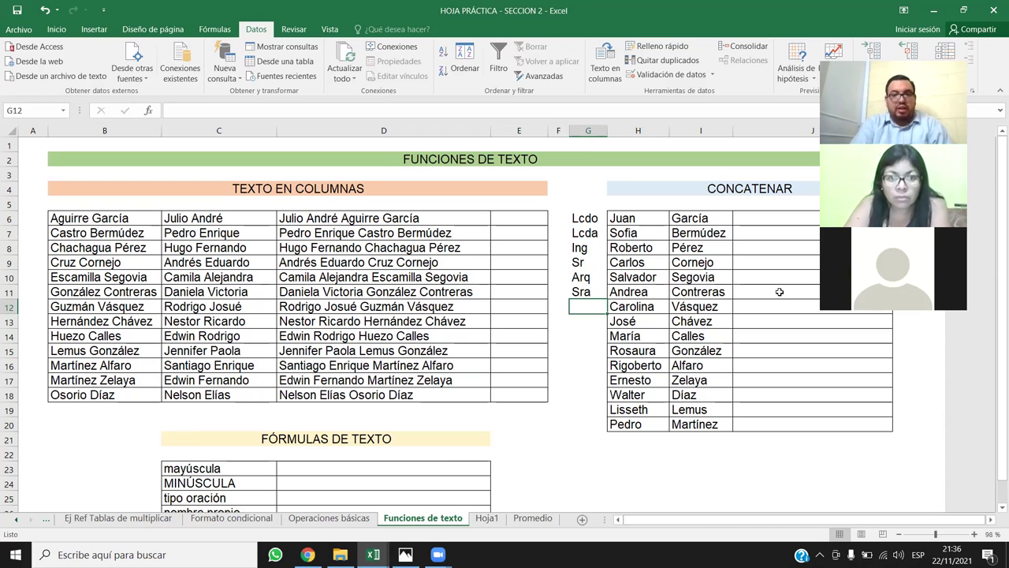
{"action": "left_click", "coordinate": [635, 351]}
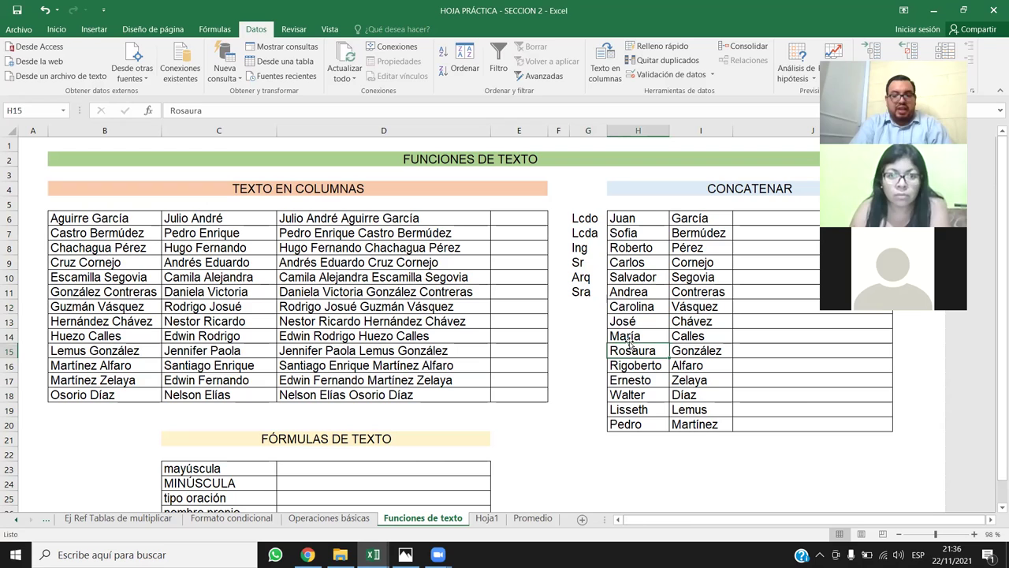
{"action": "left_click", "coordinate": [629, 281]}
{"action": "left_click", "coordinate": [619, 306]}
{"action": "left_click", "coordinate": [591, 223]}
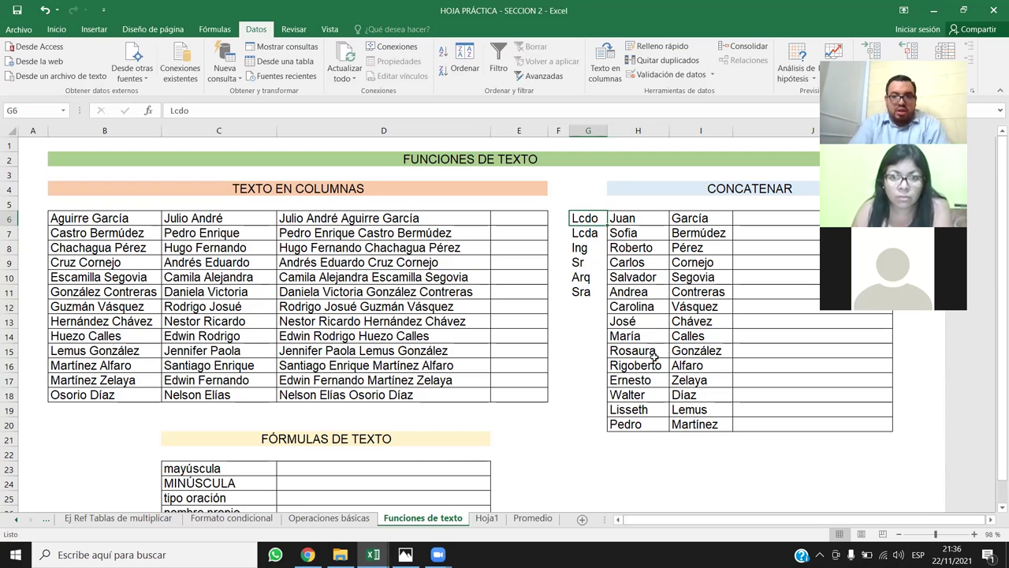
{"action": "left_click", "coordinate": [632, 326]}
{"action": "left_click", "coordinate": [593, 324]}
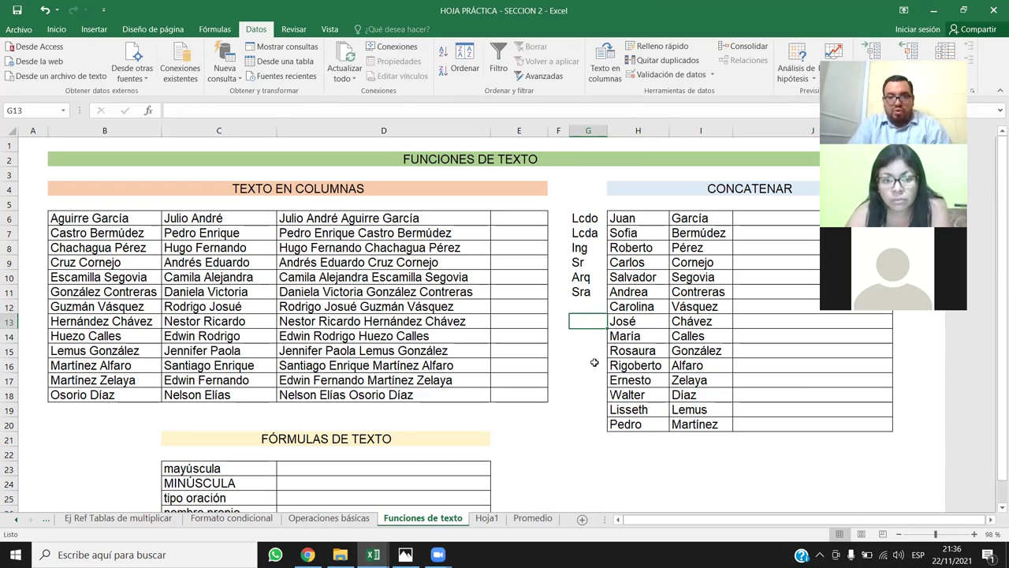
{"action": "left_click", "coordinate": [594, 364], "text": "ctrl"}
{"action": "left_click", "coordinate": [596, 380], "text": "ctrl"}
{"action": "left_click", "coordinate": [597, 394], "text": "ctrl"}
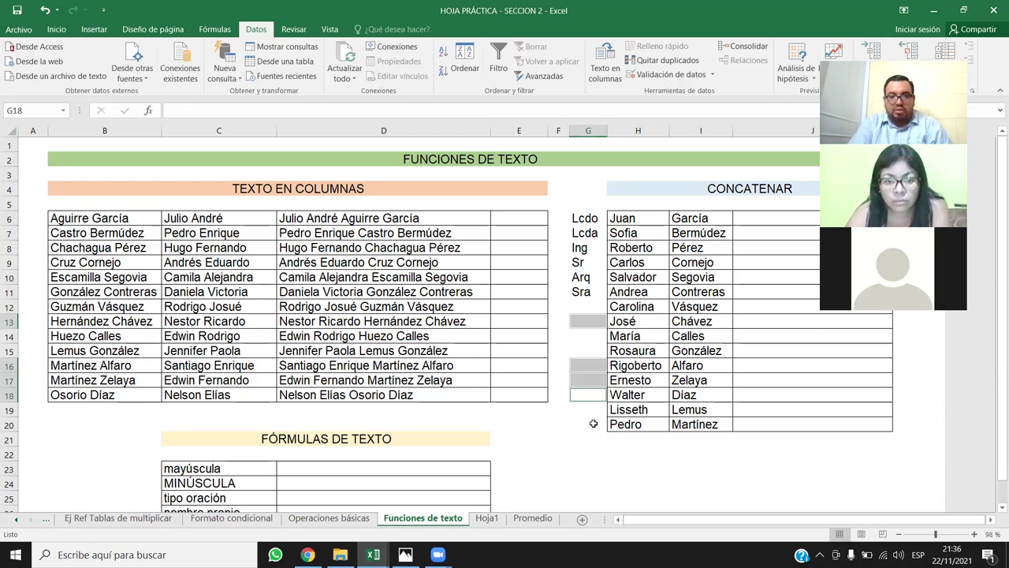
{"action": "left_click", "coordinate": [593, 423], "text": "ctrl"}
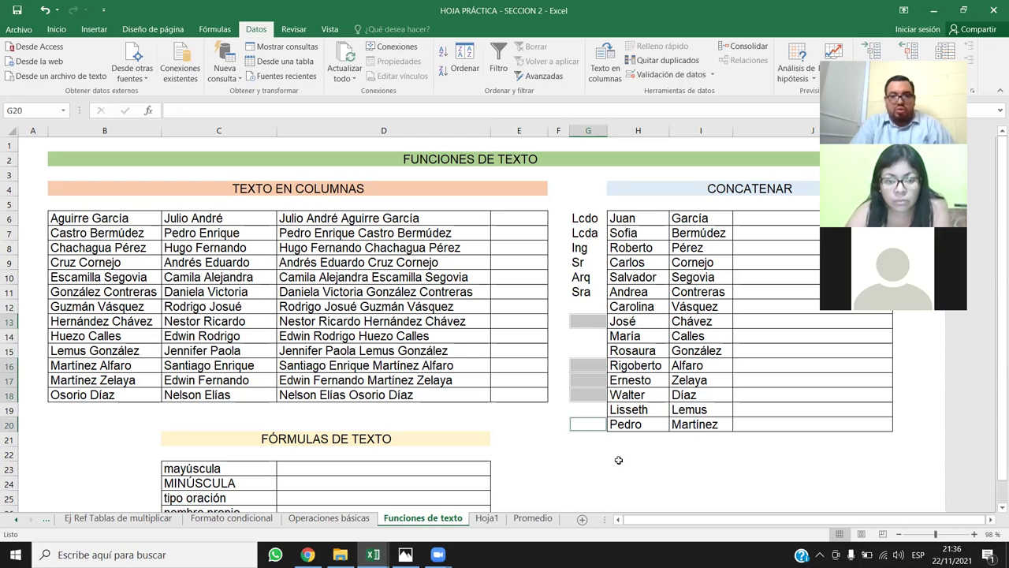
{"action": "left_click", "coordinate": [640, 298]}
Copy the title Lcdo from G6 into G13, G16, G17, G18 and G20
{"action": "left_click", "coordinate": [597, 223]}
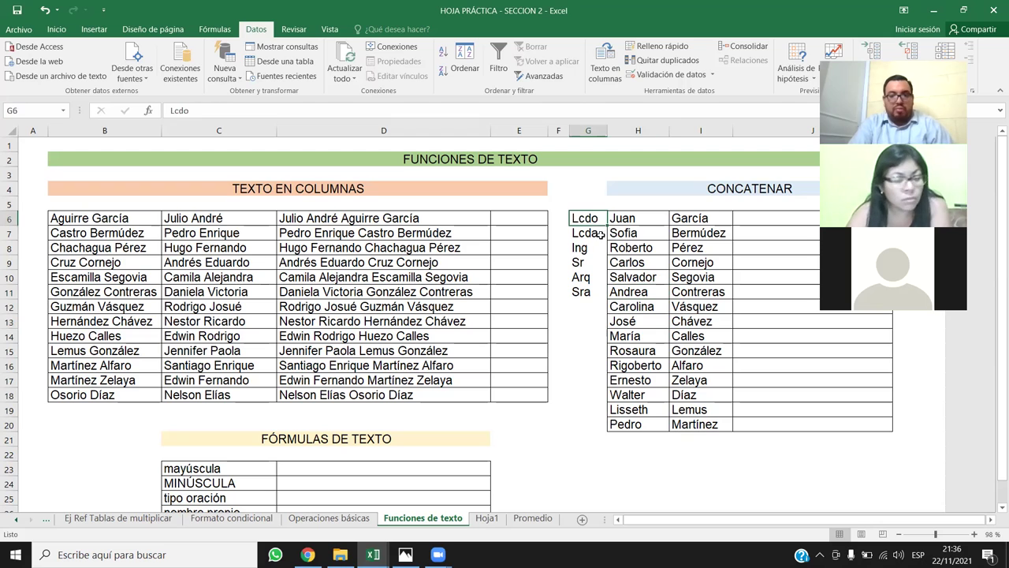
{"action": "key", "text": "ctrl+c"}
{"action": "left_click", "coordinate": [586, 328]}
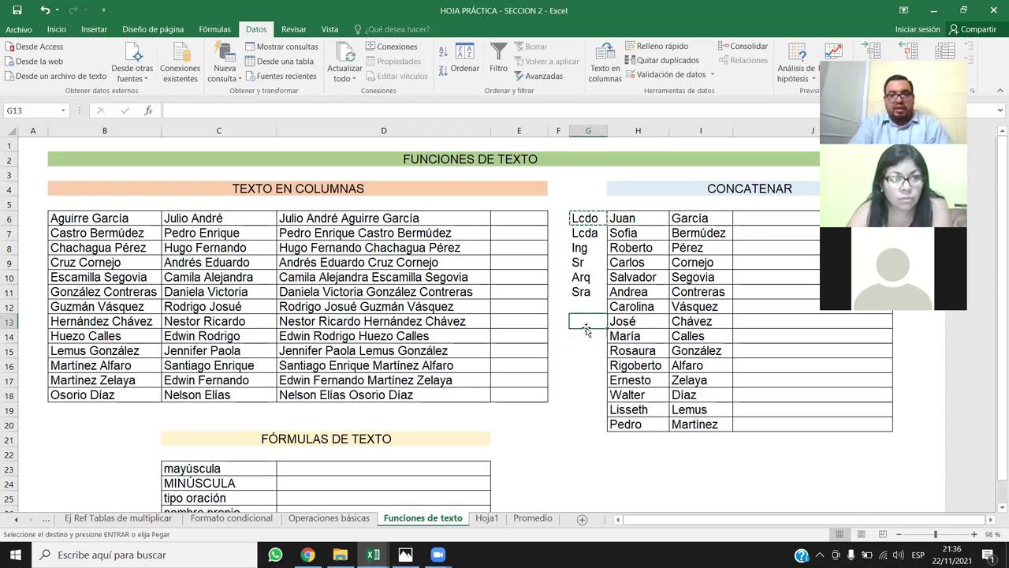
{"action": "left_click", "coordinate": [596, 365], "text": "ctrl"}
{"action": "left_click", "coordinate": [593, 381], "text": "ctrl"}
{"action": "left_click", "coordinate": [598, 398], "text": "ctrl"}
{"action": "left_click", "coordinate": [601, 426], "text": "ctrl"}
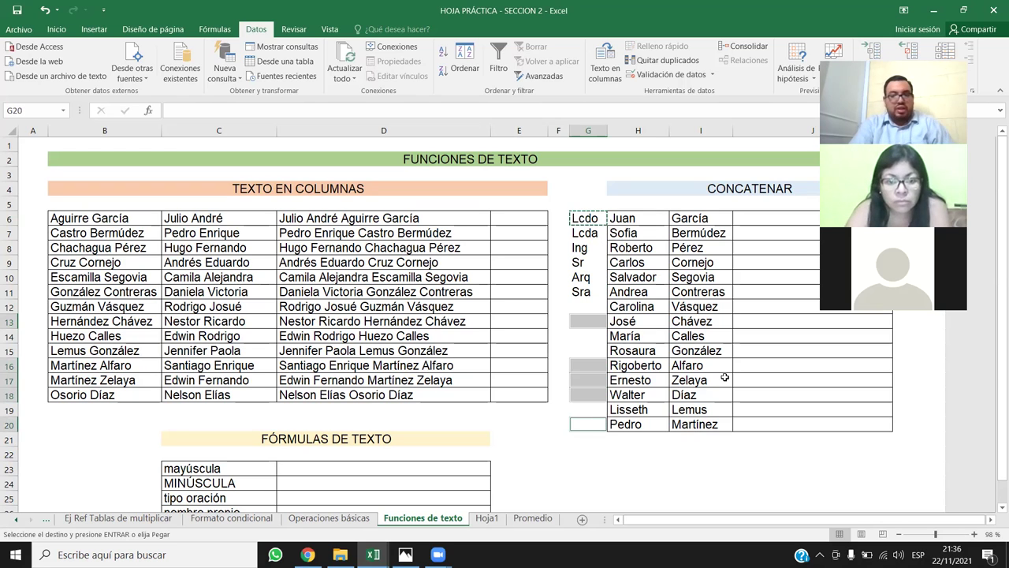
{"action": "key", "text": "ctrl+v"}
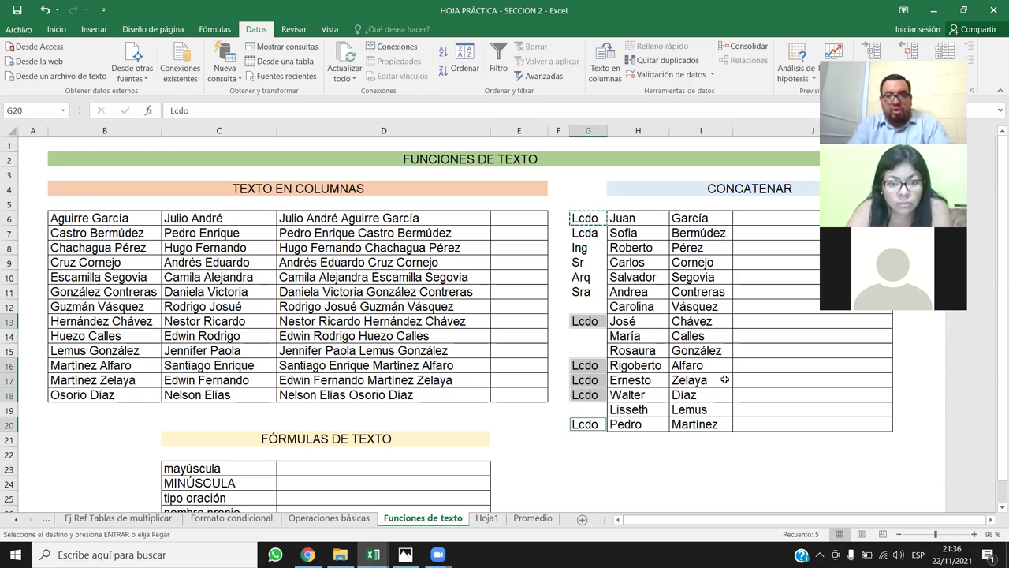
{"action": "left_click", "coordinate": [643, 350]}
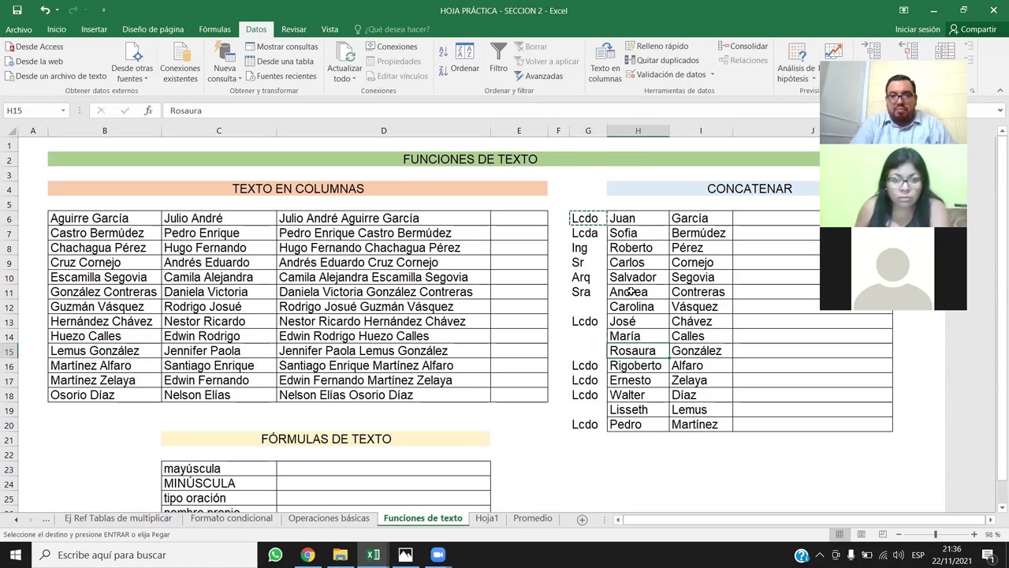
Copy the title Lcda from G7 into G12, G14, G15 and G19
{"action": "left_click", "coordinate": [596, 238]}
{"action": "key", "text": "ctrl+c"}
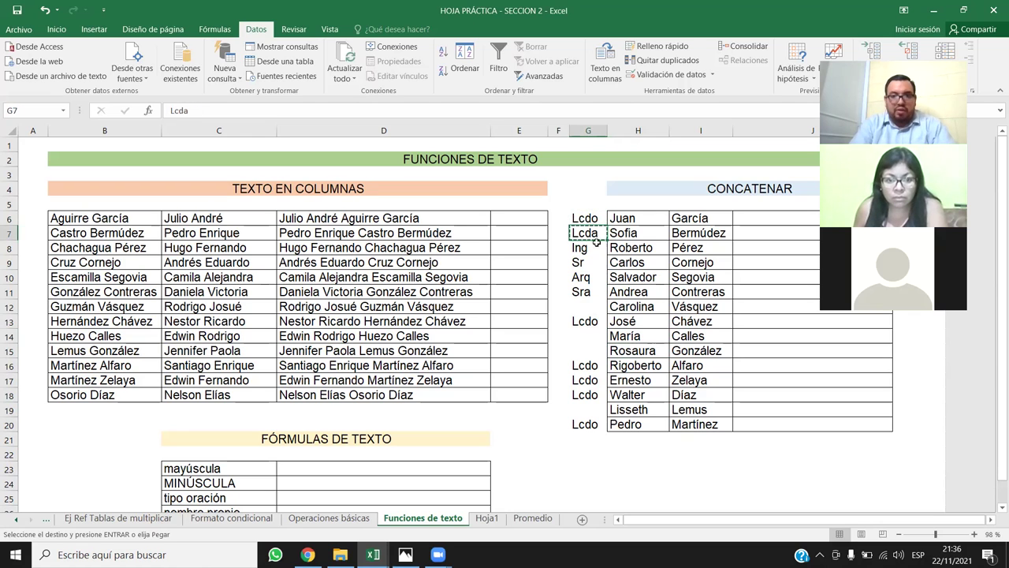
{"action": "left_click", "coordinate": [587, 307]}
{"action": "left_click", "coordinate": [591, 341], "text": "ctrl"}
{"action": "left_click", "coordinate": [589, 352], "text": "ctrl"}
{"action": "left_click", "coordinate": [591, 410], "text": "ctrl"}
{"action": "key", "text": "ctrl+v"}
{"action": "left_click", "coordinate": [631, 348]}
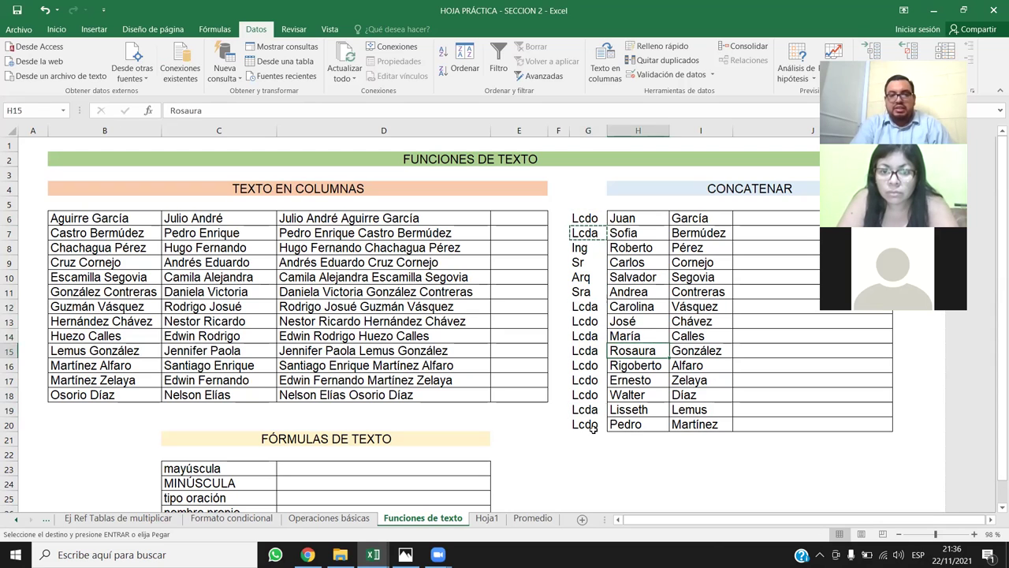
{"action": "left_click", "coordinate": [657, 333]}
{"action": "key", "text": "Escape"}
{"action": "left_click", "coordinate": [683, 321]}
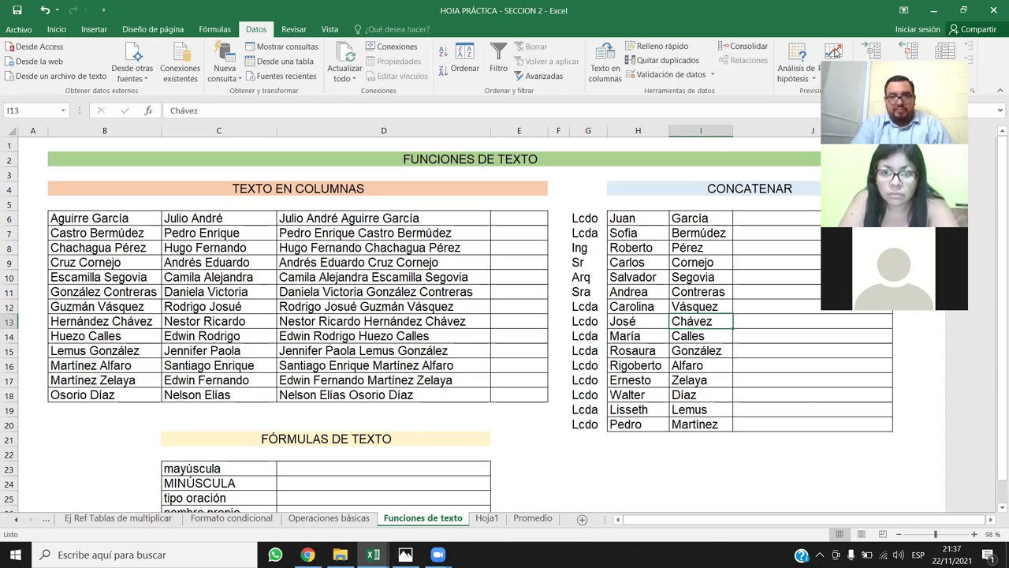
Join the title, first name and surname in J6 with the formula =G6&H6&I6
{"action": "left_click", "coordinate": [806, 219]}
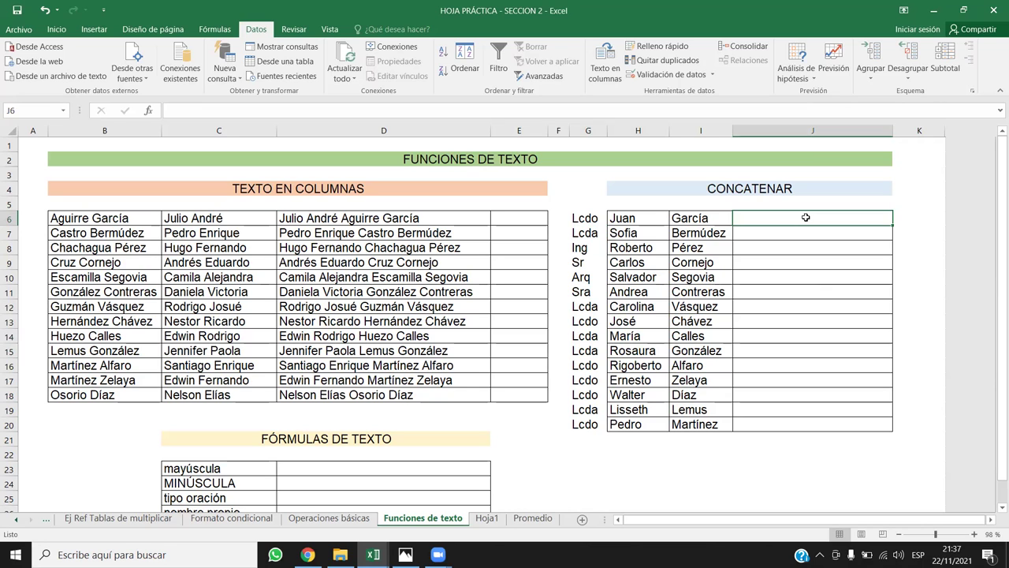
{"action": "type", "text": "="}
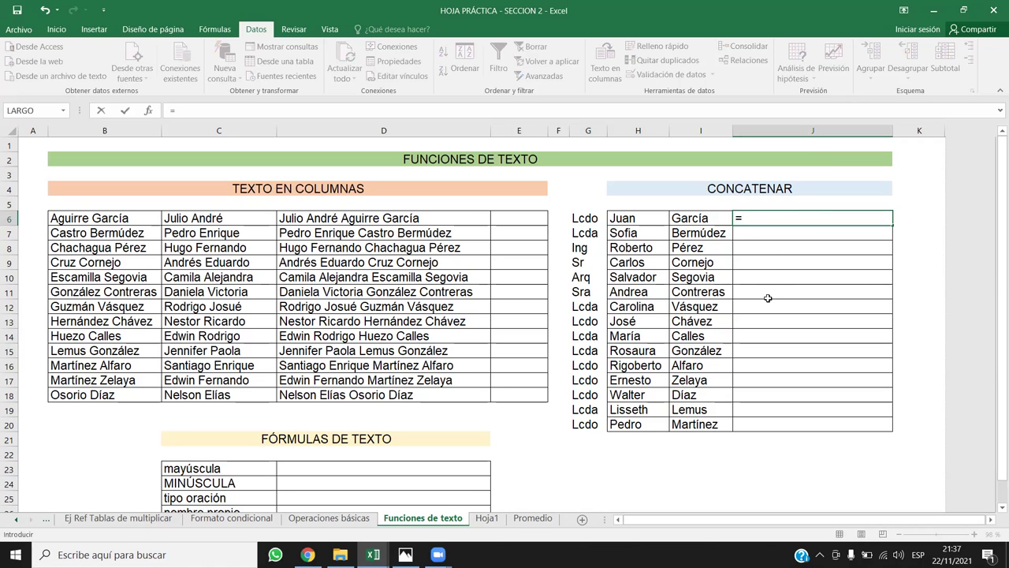
{"action": "left_click", "coordinate": [597, 225]}
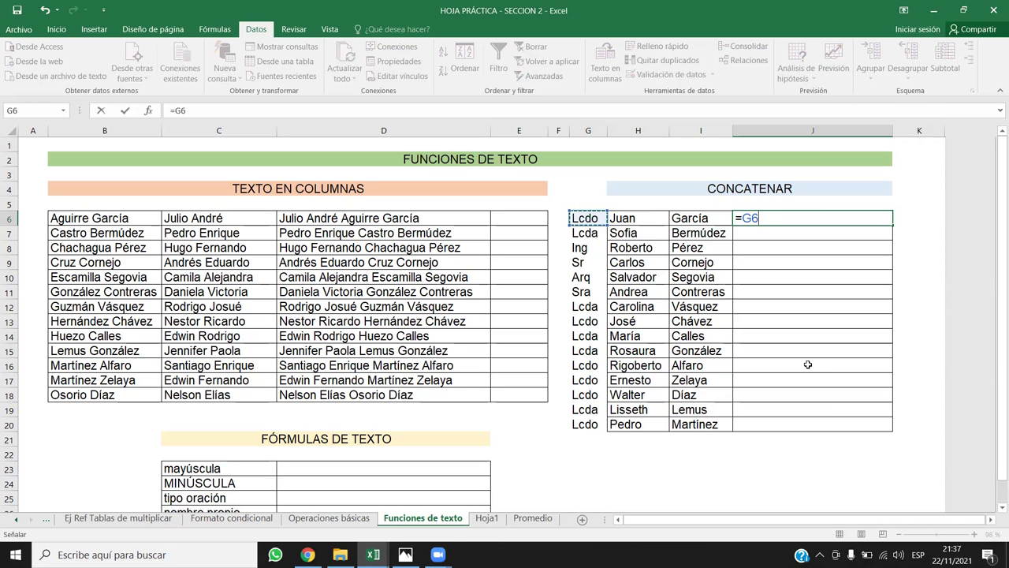
{"action": "type", "text": "&"}
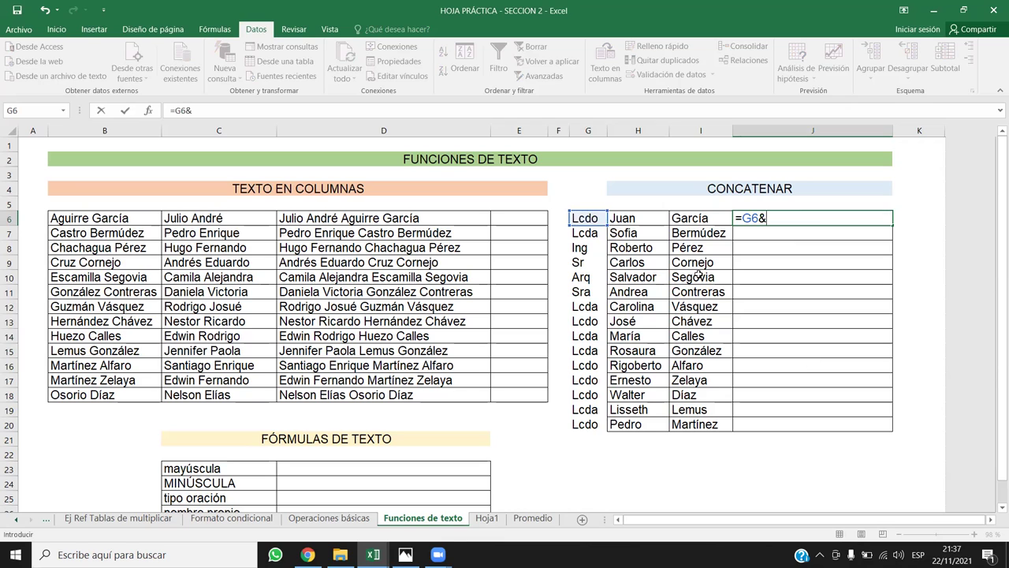
{"action": "left_click", "coordinate": [649, 223]}
{"action": "type", "text": "&"}
{"action": "left_click", "coordinate": [685, 219]}
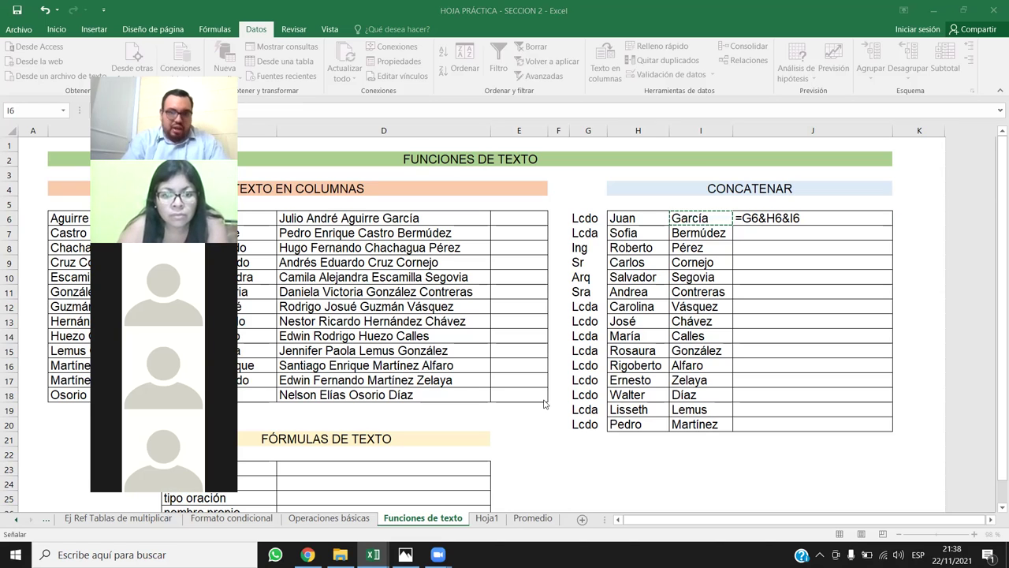
{"action": "left_click", "coordinate": [770, 223]}
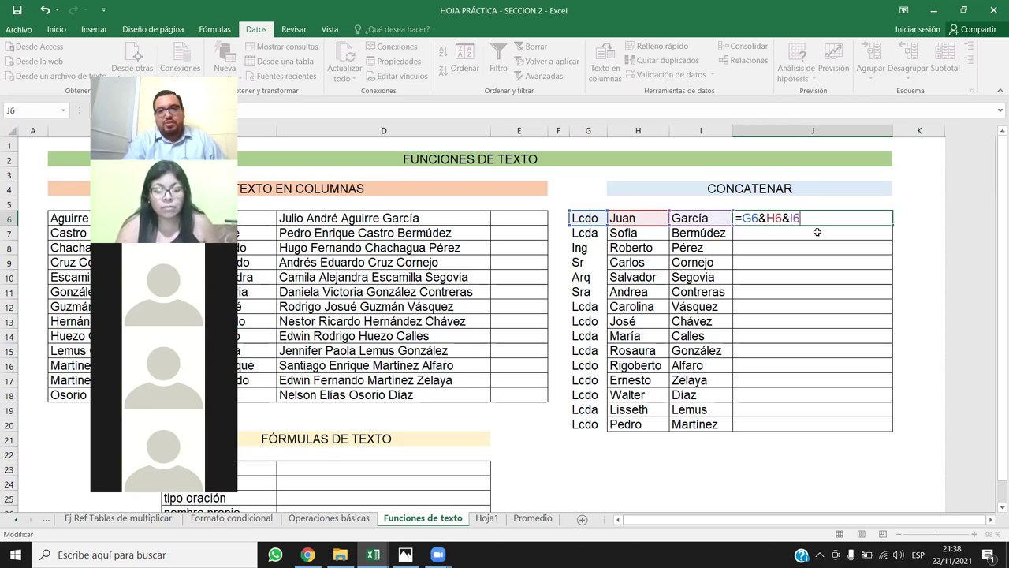
{"action": "key", "text": "Return"}
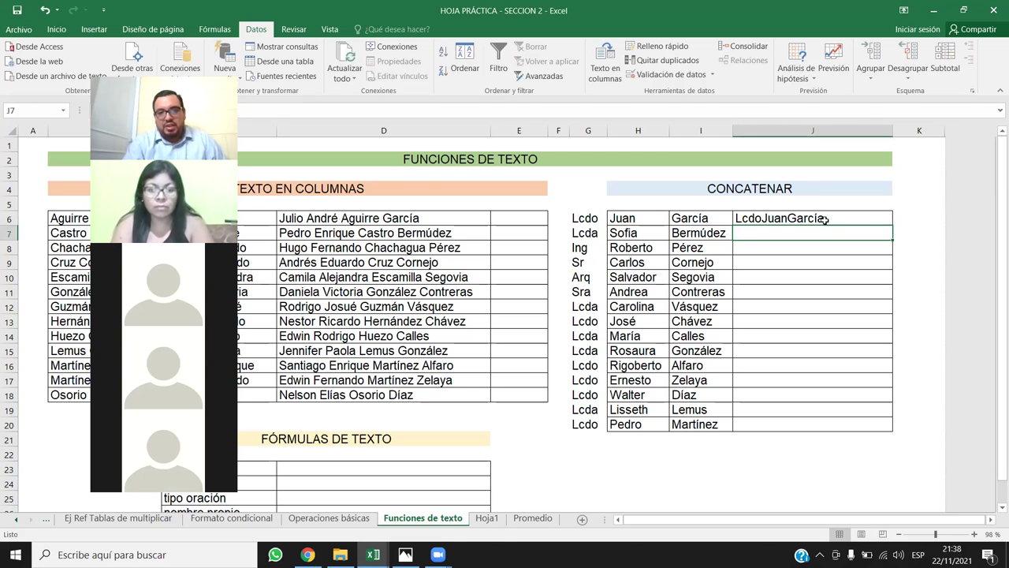
Add spaces to the J6 formula so it reads =G6&" "&H6&" "&I6, and fill it down to J20
{"action": "left_click", "coordinate": [839, 220]}
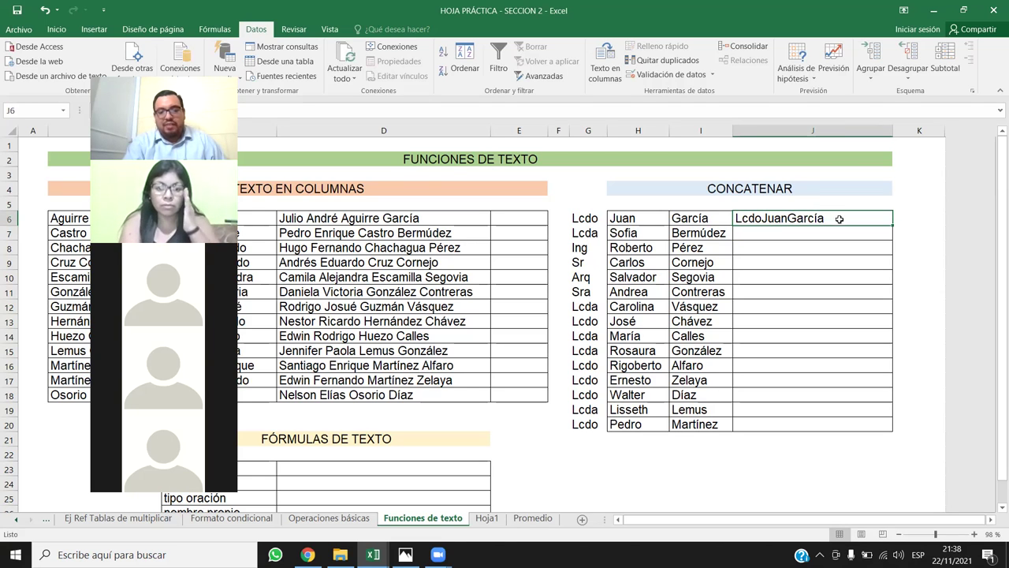
{"action": "double_click", "coordinate": [760, 218]}
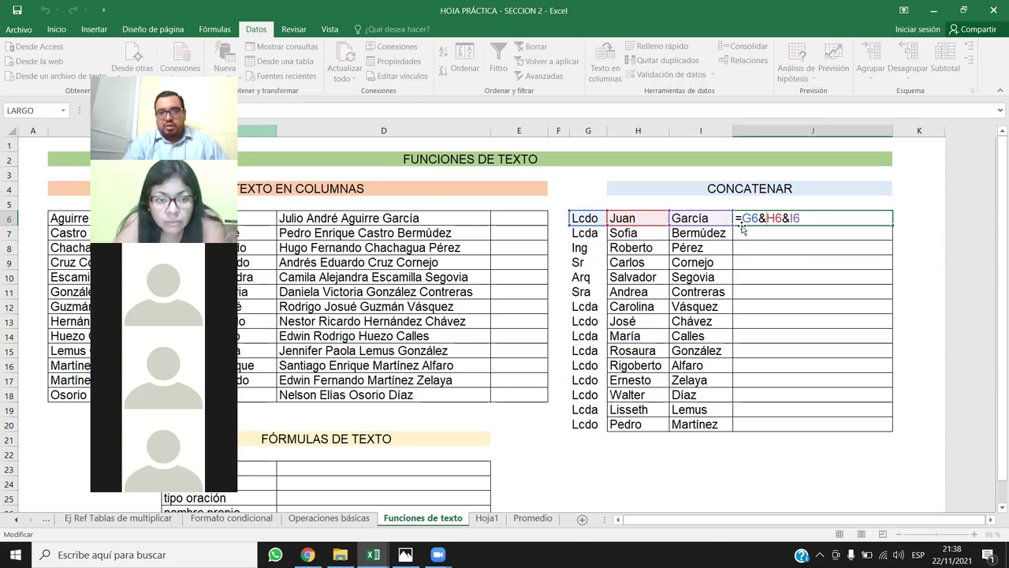
{"action": "type", "text": "\" \""}
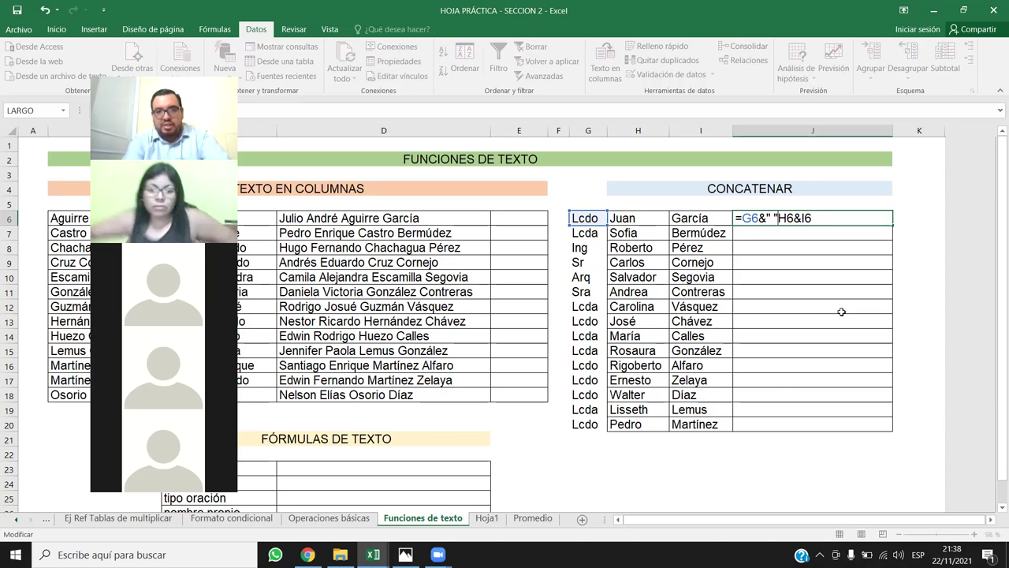
{"action": "type", "text": "&"}
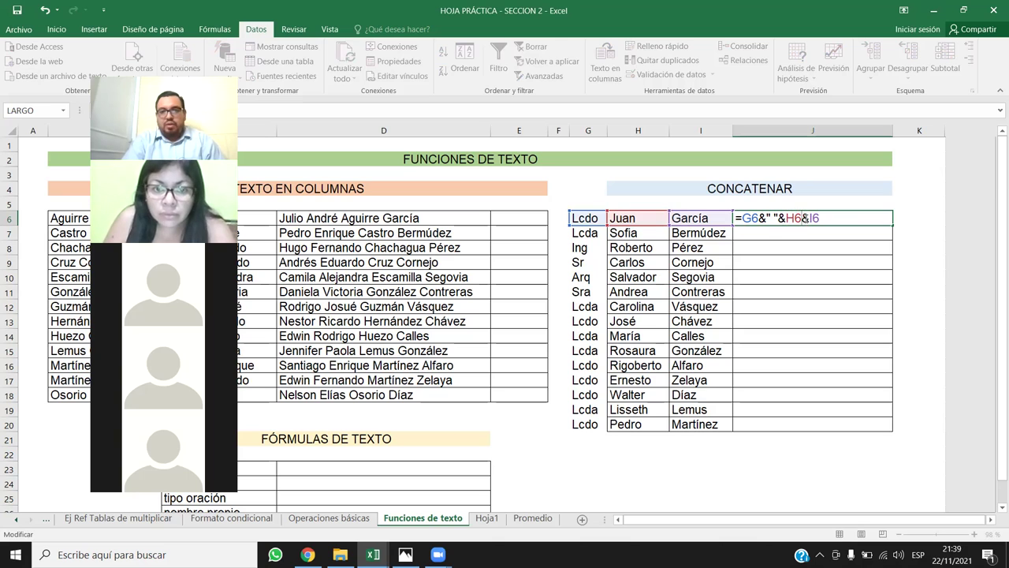
{"action": "type", "text": "&\" \""}
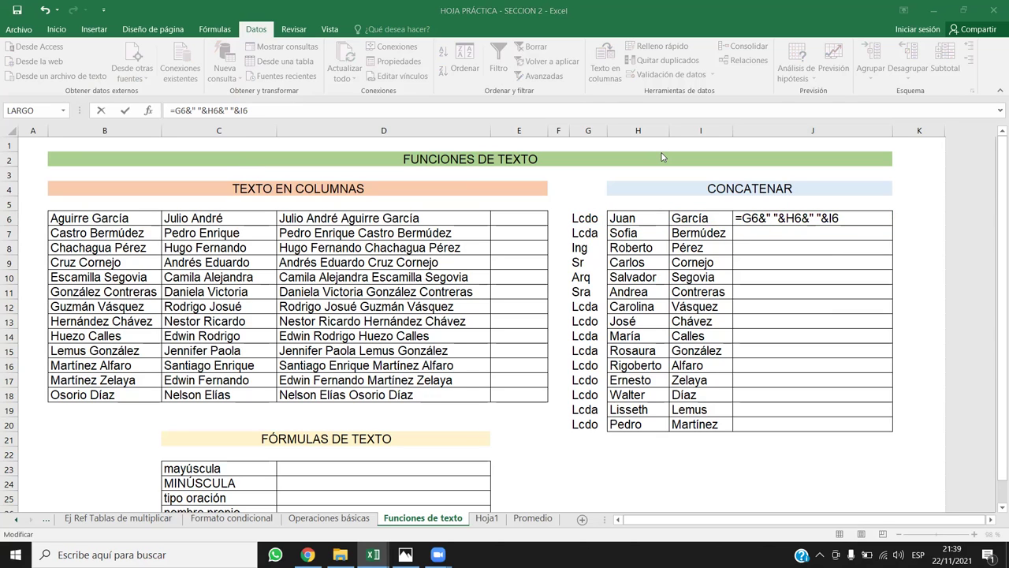
{"action": "left_click", "coordinate": [844, 220]}
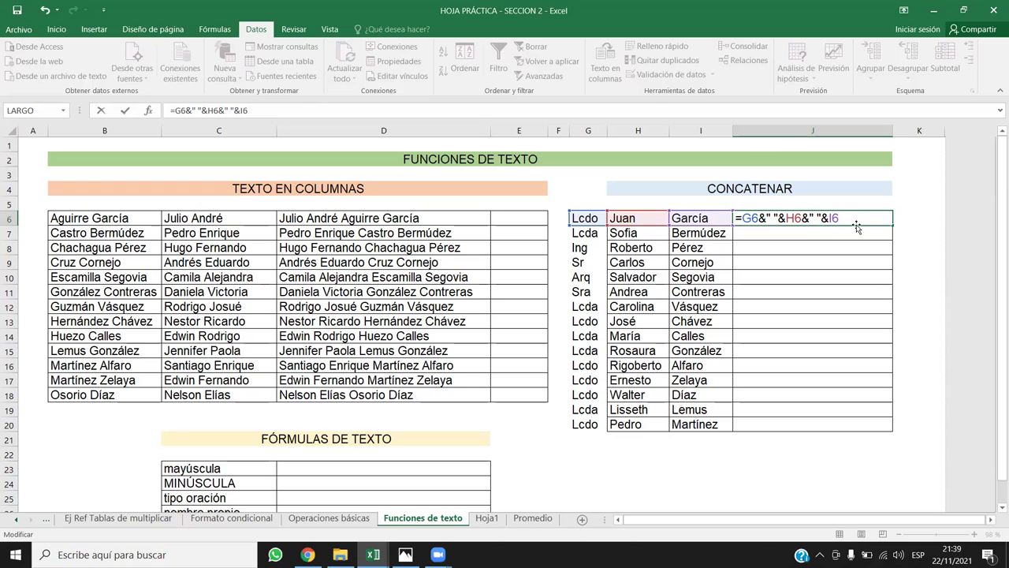
{"action": "key", "text": "Return"}
{"action": "left_click", "coordinate": [880, 218]}
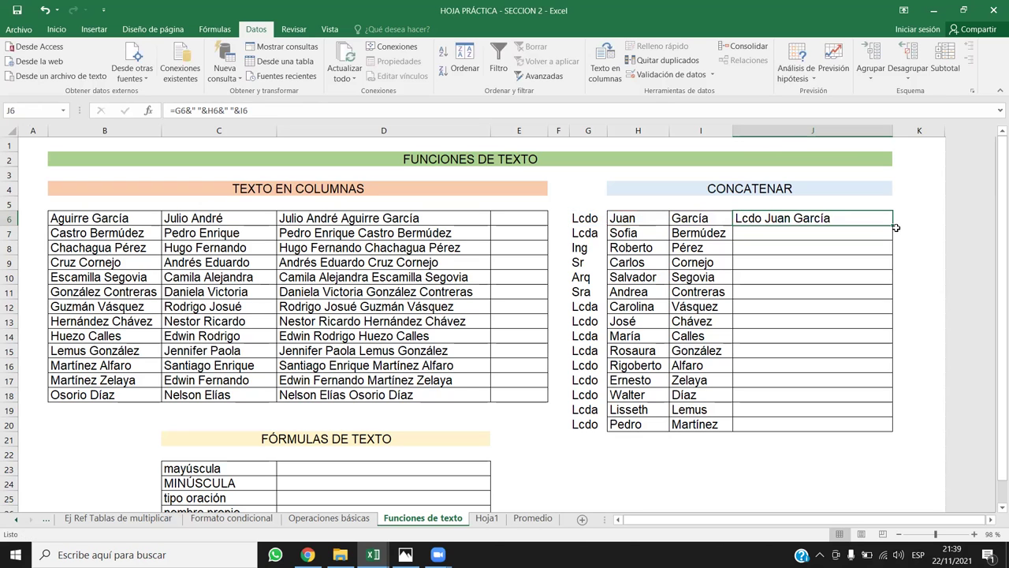
{"action": "double_click", "coordinate": [894, 225]}
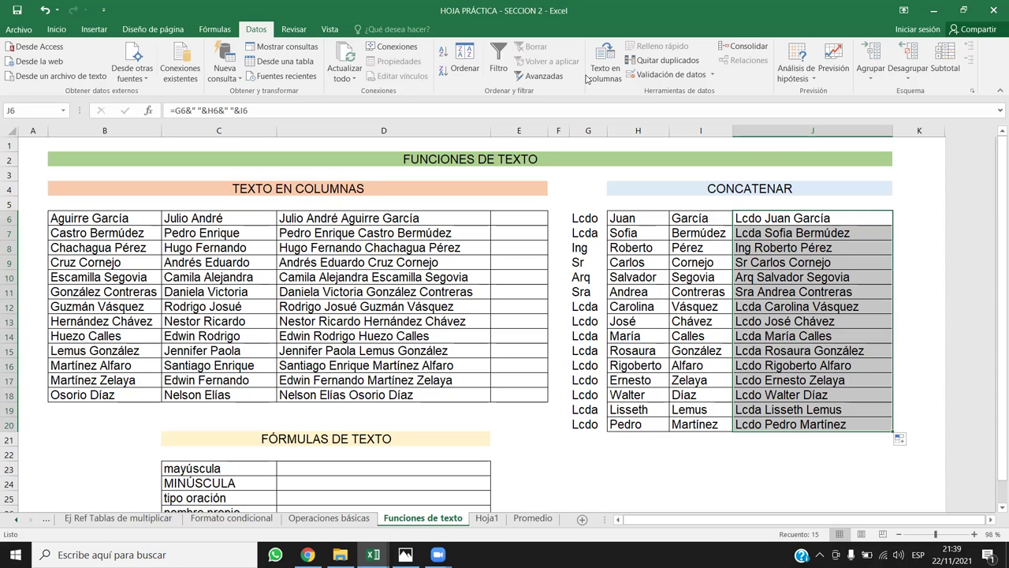
Clear the joined names from J6:J20
{"action": "left_click", "coordinate": [843, 222]}
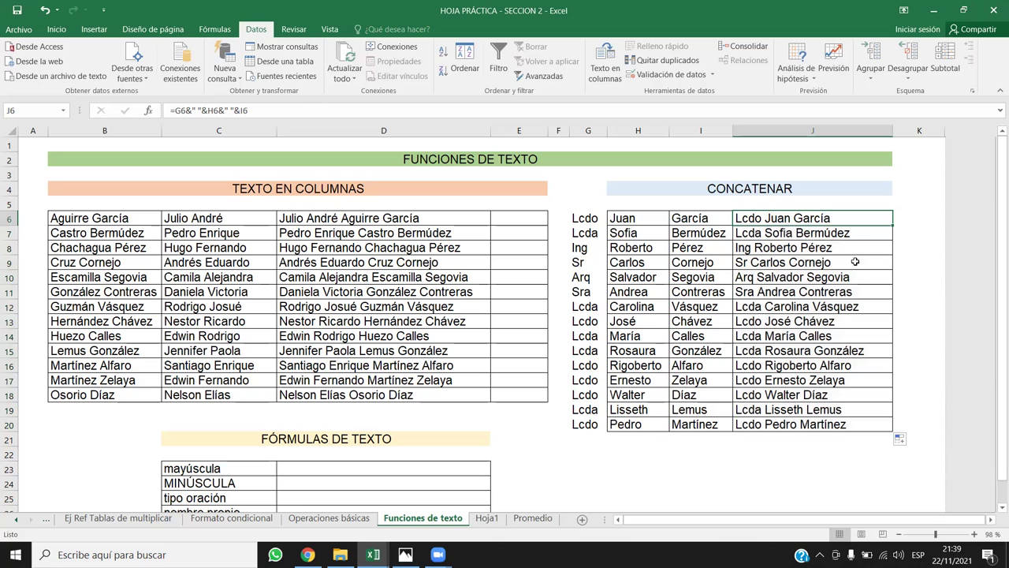
{"action": "left_click_drag", "start_coordinate": [863, 228], "coordinate": [852, 426]}
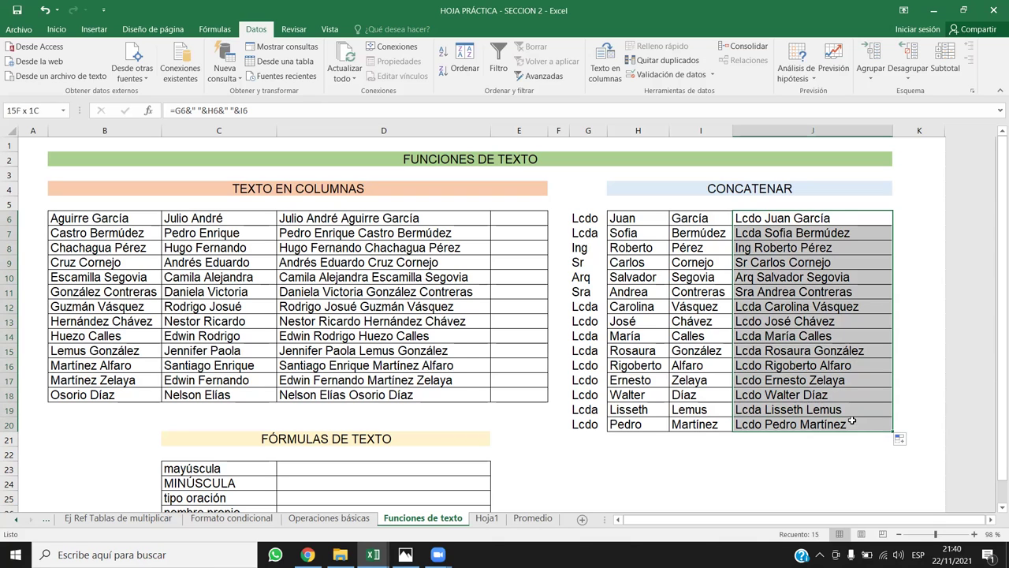
{"action": "key", "text": "Delete"}
Enter the formula =CONCATENAR(G6;" ";H6;" ";I6) in J6 to join the title, first name and surname
{"action": "left_click", "coordinate": [790, 220]}
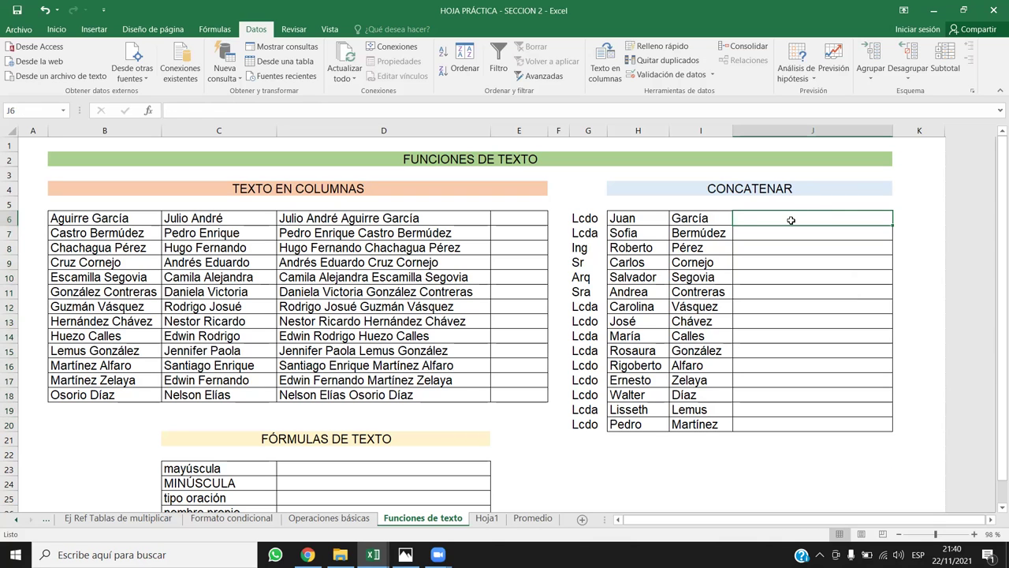
{"action": "type", "text": "=CONT"}
{"action": "key", "text": "BackSpace"}
{"action": "key", "text": "Escape"}
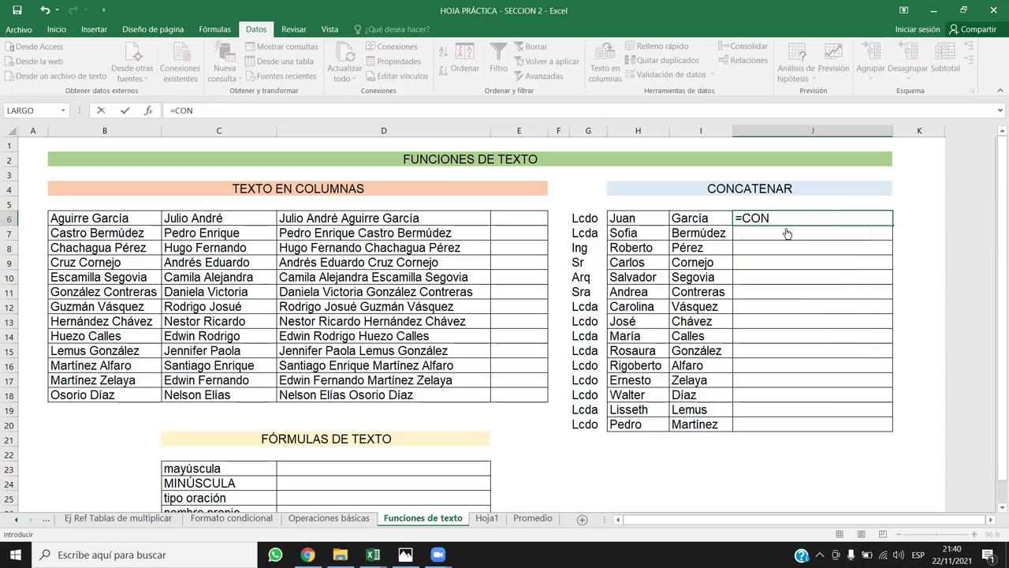
{"action": "type", "text": "CATENAR("}
{"action": "left_click", "coordinate": [581, 219]}
{"action": "type", "text": ";\" \""}
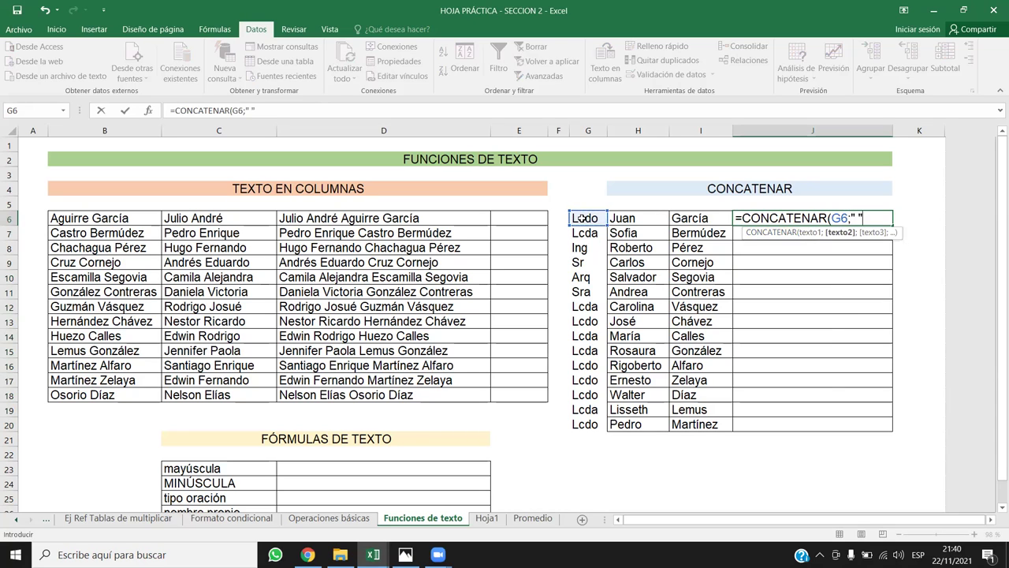
{"action": "type", "text": ";"}
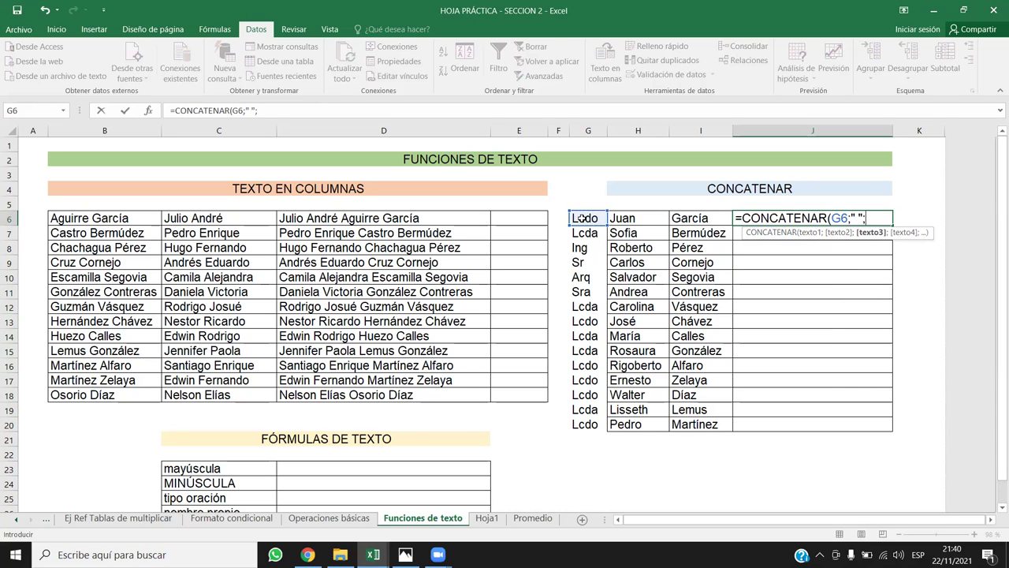
{"action": "key", "text": "Left"}
{"action": "key", "text": "Left"}
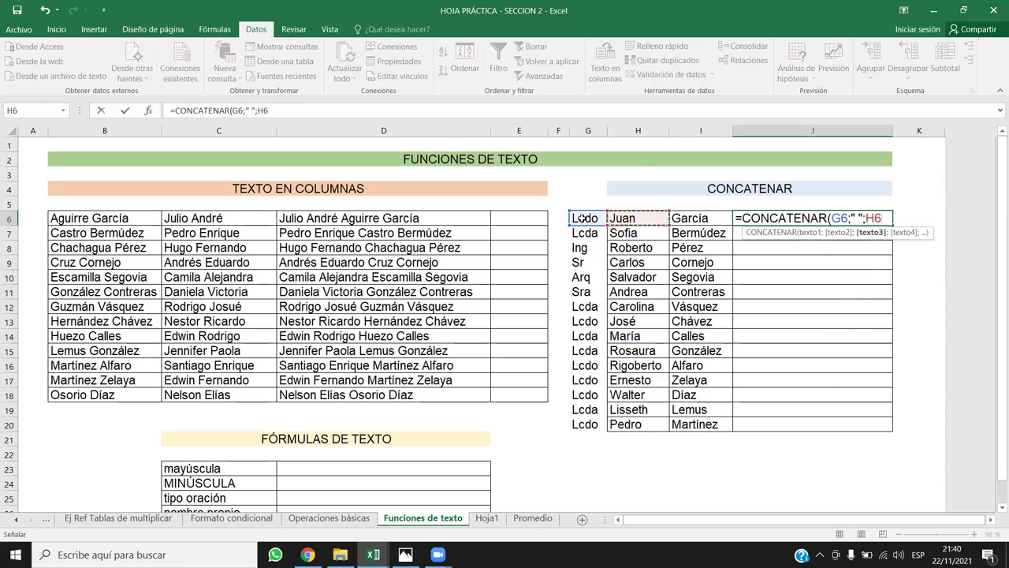
{"action": "type", "text": ";\" \";"}
{"action": "key", "text": "Left"}
{"action": "type", "text": ")"}
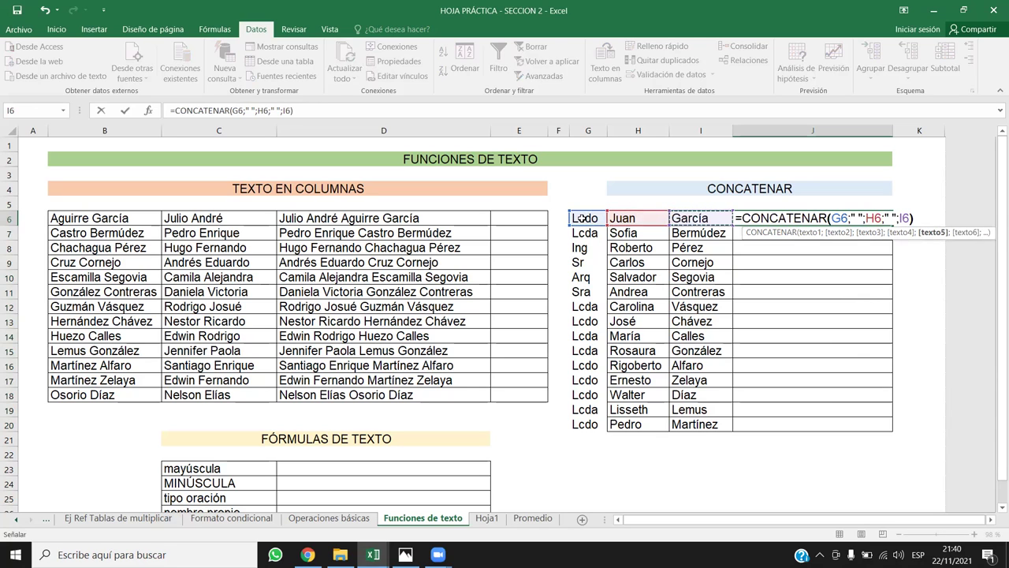
{"action": "key", "text": "Return"}
Fill the CONCATENAR formula from J6 down to J20 and look over the filled list
{"action": "left_click", "coordinate": [847, 207]}
{"action": "left_click", "coordinate": [848, 215]}
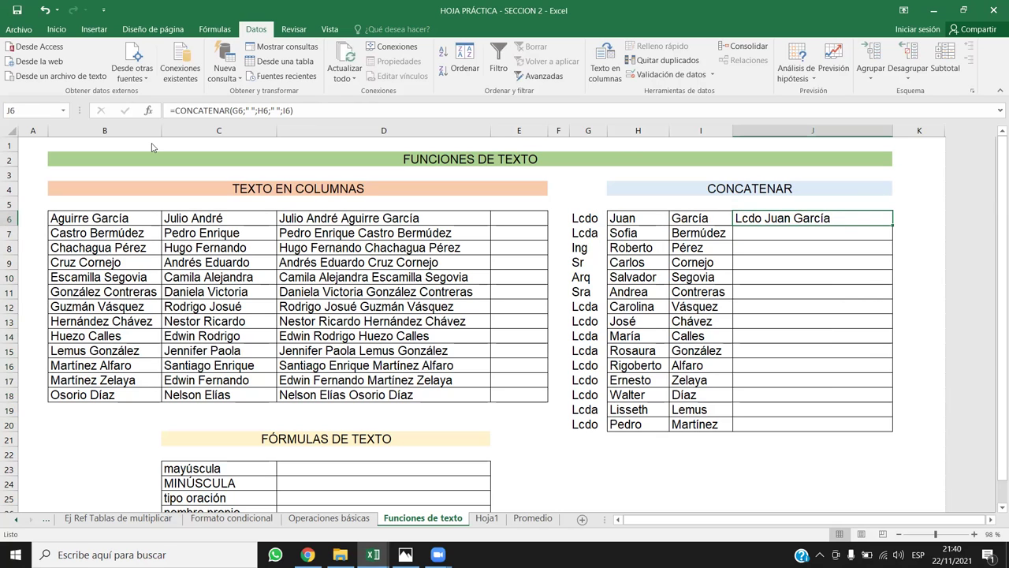
{"action": "double_click", "coordinate": [892, 225]}
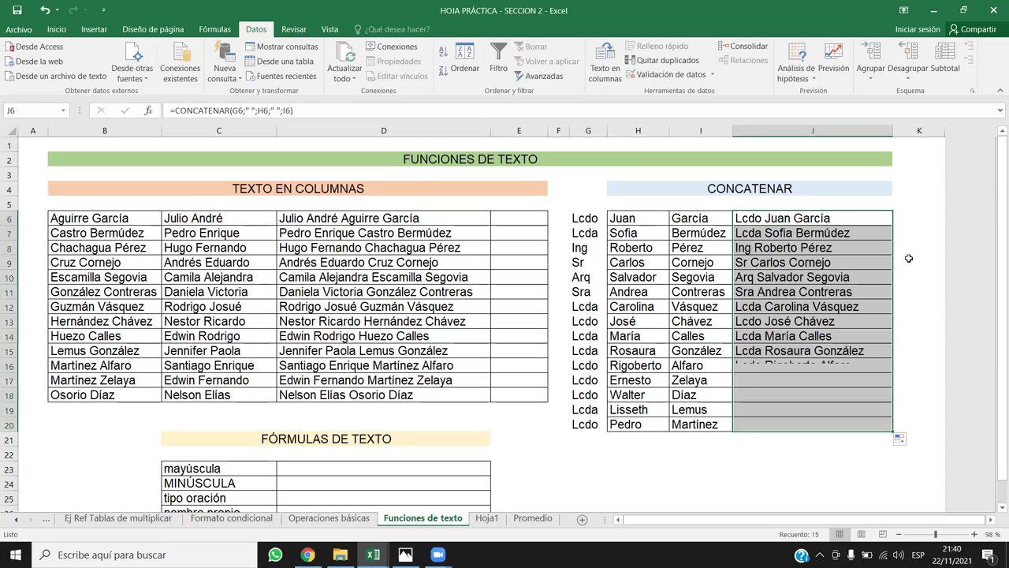
{"action": "scroll", "coordinate": [771, 297], "scroll_direction": "down", "scroll_amount": 3}
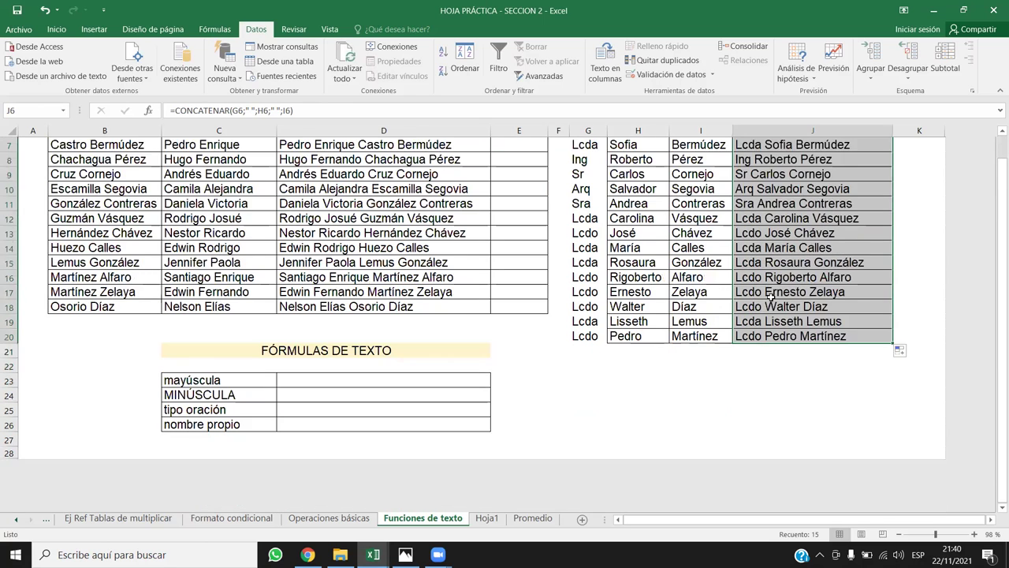
{"action": "scroll", "coordinate": [771, 297], "scroll_direction": "up", "scroll_amount": 3}
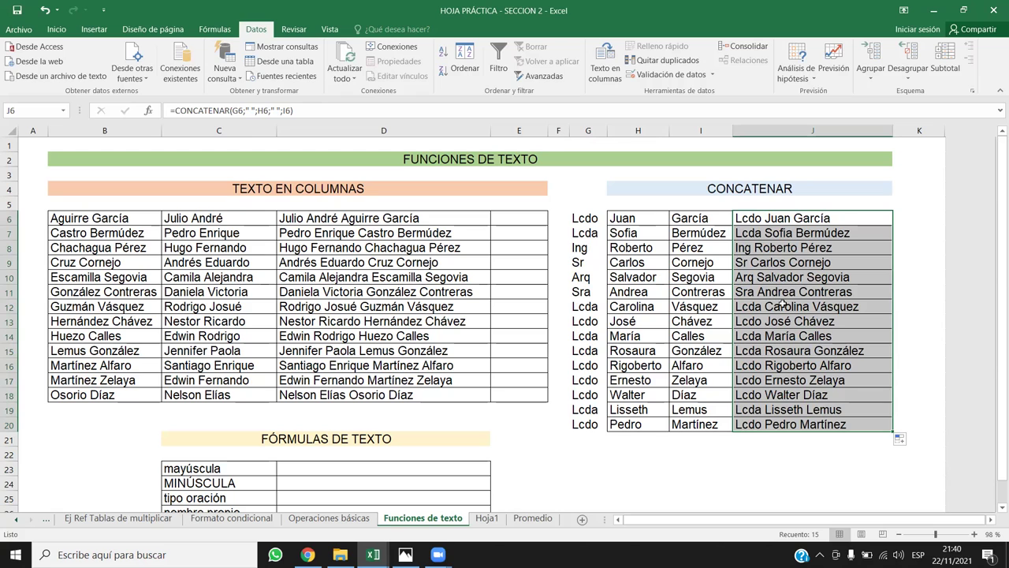
Add a period after the title in the J6 formula so it reads =CONCATENAR(G6;".";" ";H6;" ";I6)
{"action": "left_click", "coordinate": [766, 214]}
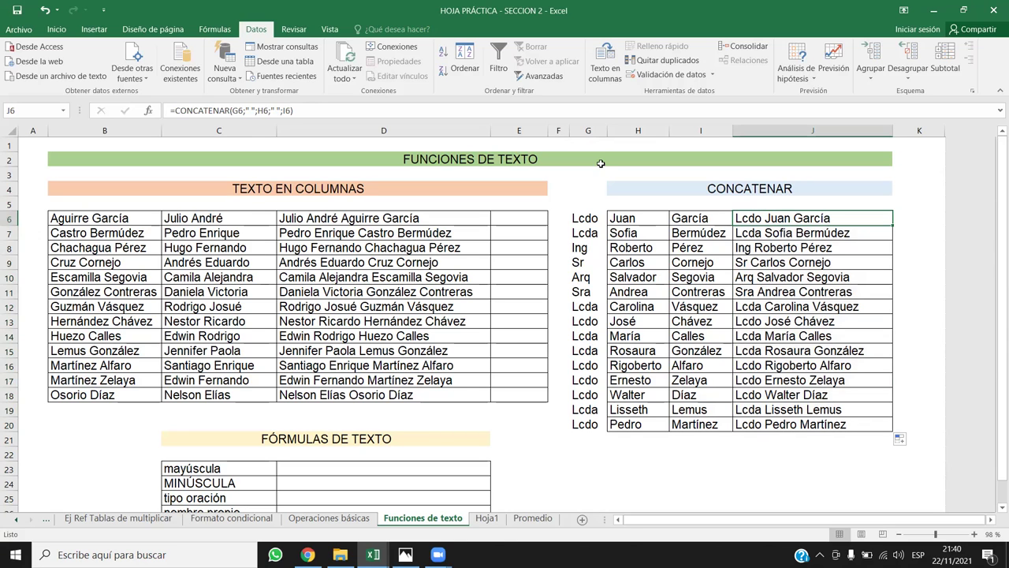
{"action": "left_click", "coordinate": [638, 130]}
{"action": "left_click", "coordinate": [588, 130]}
{"action": "left_click", "coordinate": [770, 218]}
{"action": "double_click", "coordinate": [761, 218]}
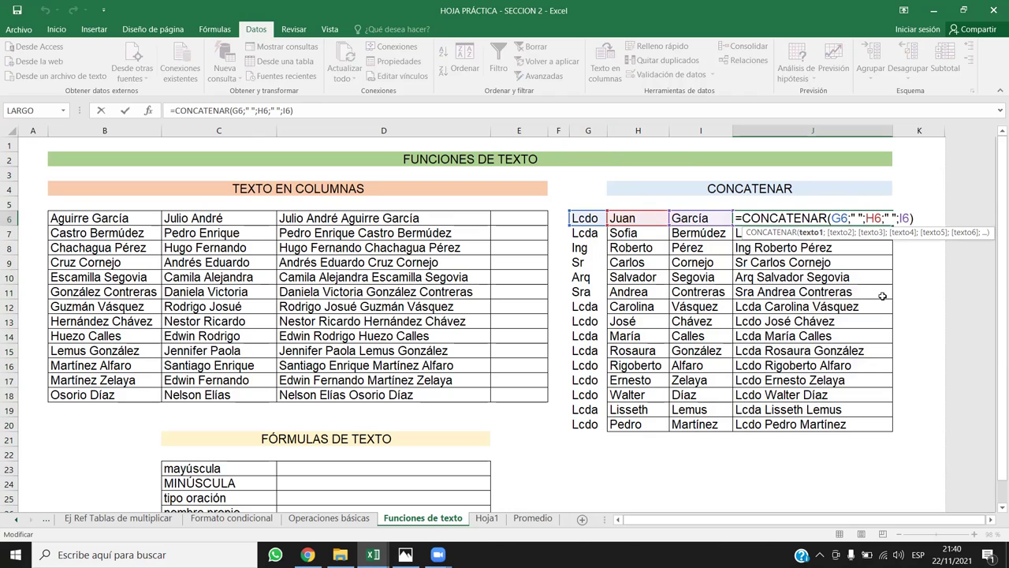
{"action": "type", "text": ";"}
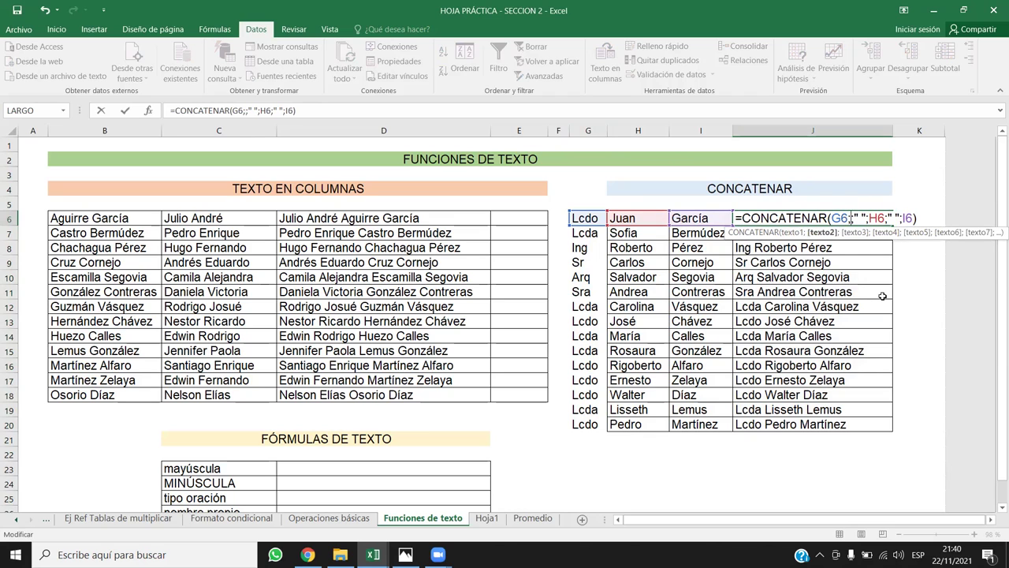
{"action": "type", "text": "\"."}
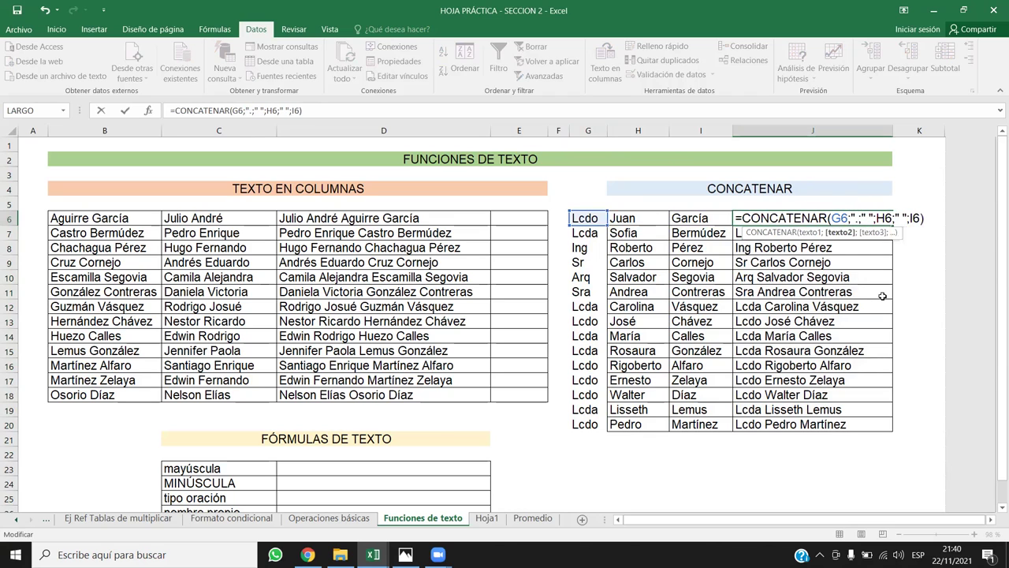
{"action": "type", "text": "\""}
{"action": "key", "text": "Return"}
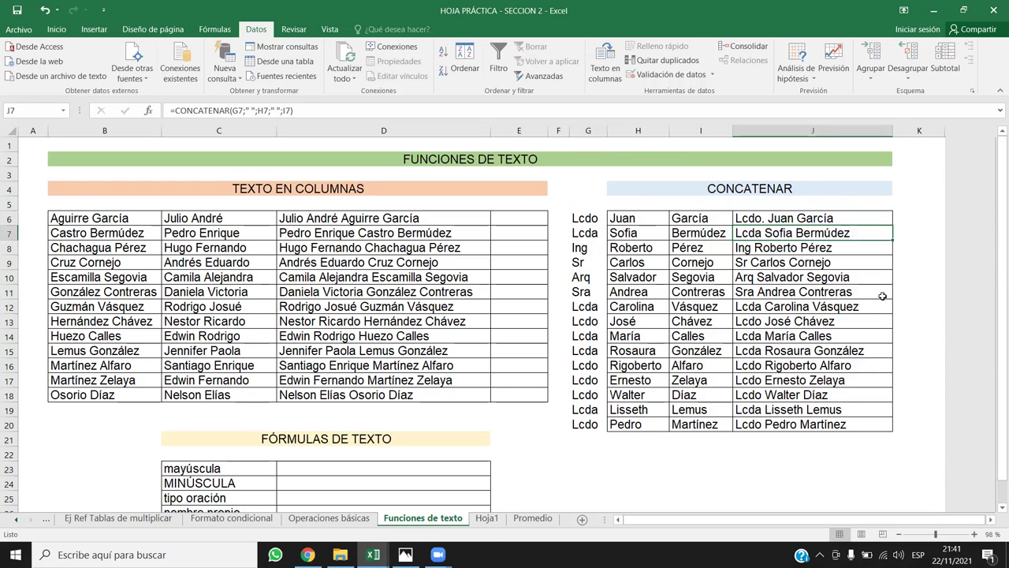
Fill the updated CONCATENAR formula from J6 down to J20 and compare it with the titles in G6:G20
{"action": "left_click", "coordinate": [857, 220]}
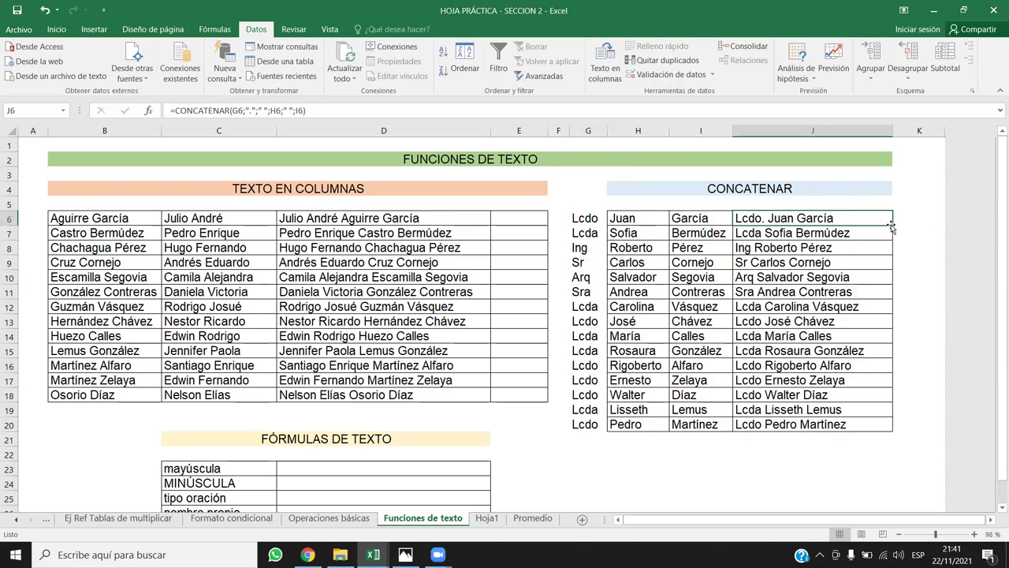
{"action": "double_click", "coordinate": [894, 222]}
{"action": "left_click", "coordinate": [855, 453]}
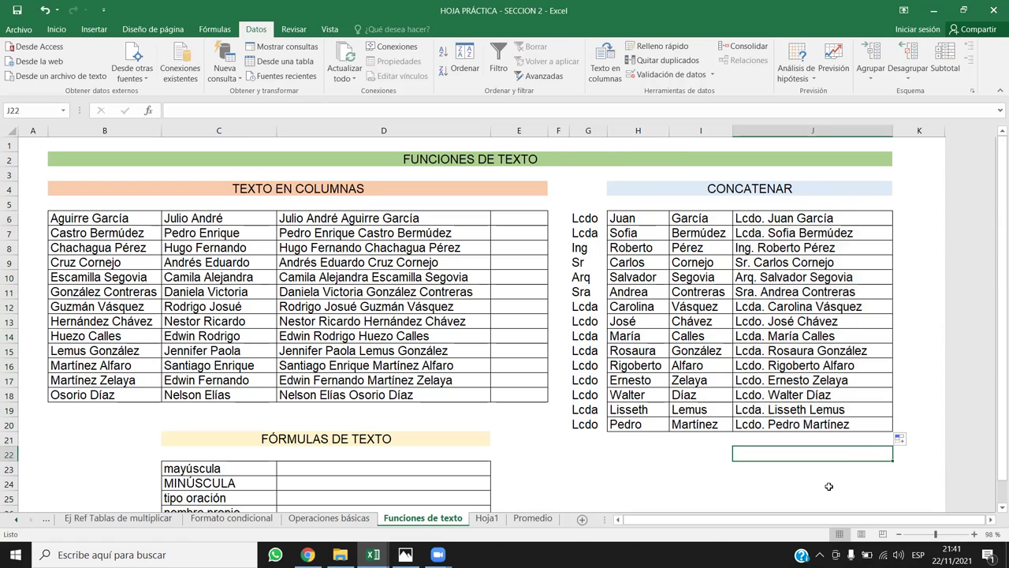
{"action": "left_click_drag", "start_coordinate": [592, 224], "coordinate": [589, 426]}
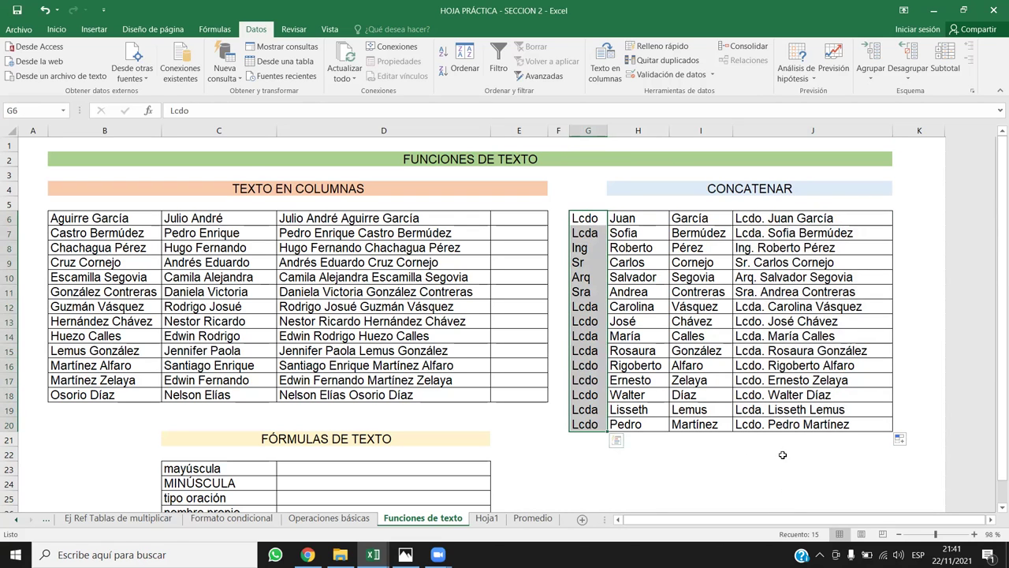
{"action": "key", "text": "Escape"}
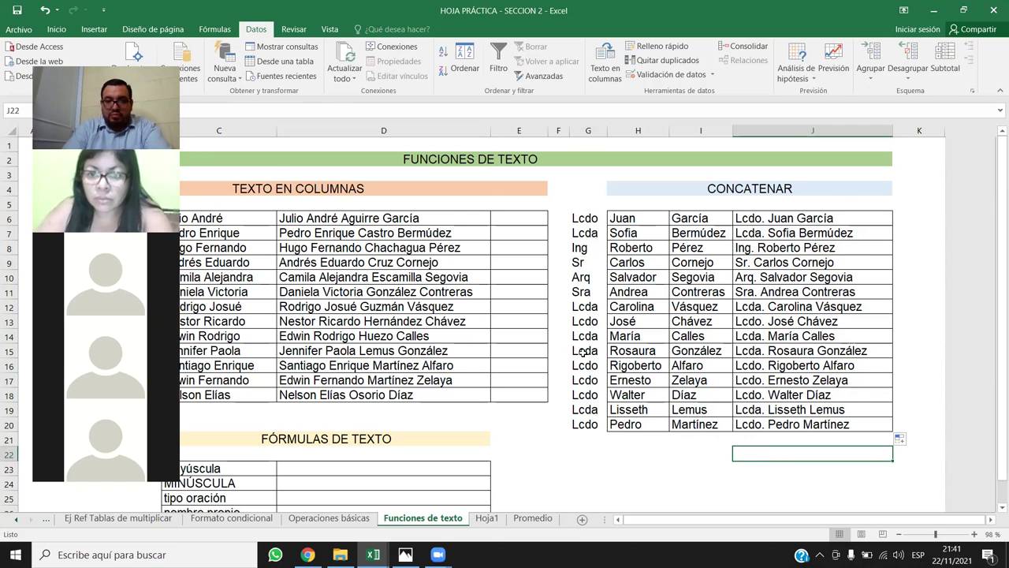
Examine the FÓRMULAS DE TEXTO practice rows in C23:D26, from mayúscula to nombre propio, and the name columns H6:I20
{"action": "scroll", "coordinate": [582, 352], "scroll_direction": "down", "scroll_amount": 2}
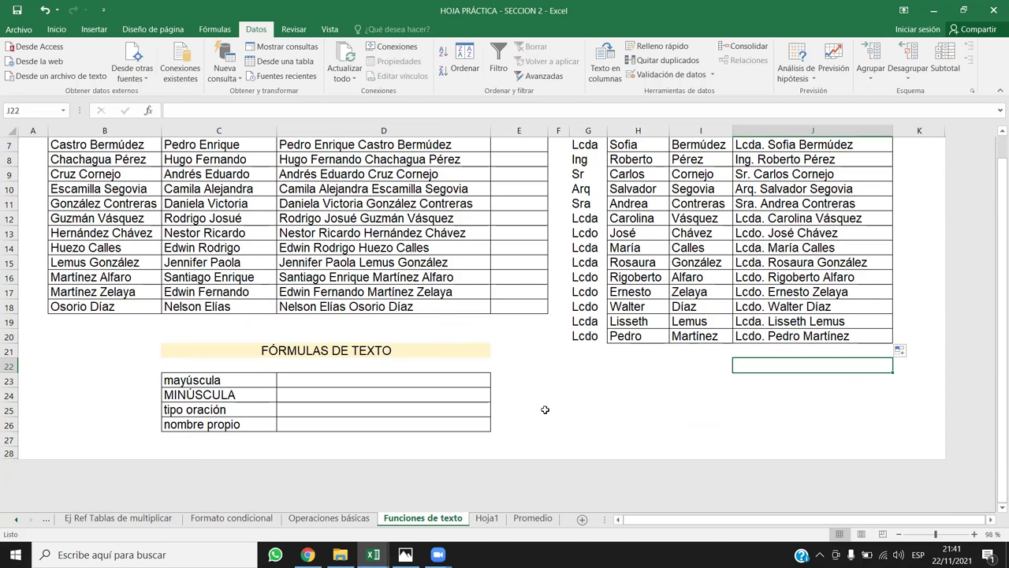
{"action": "scroll", "coordinate": [544, 409], "scroll_direction": "up", "scroll_amount": 1}
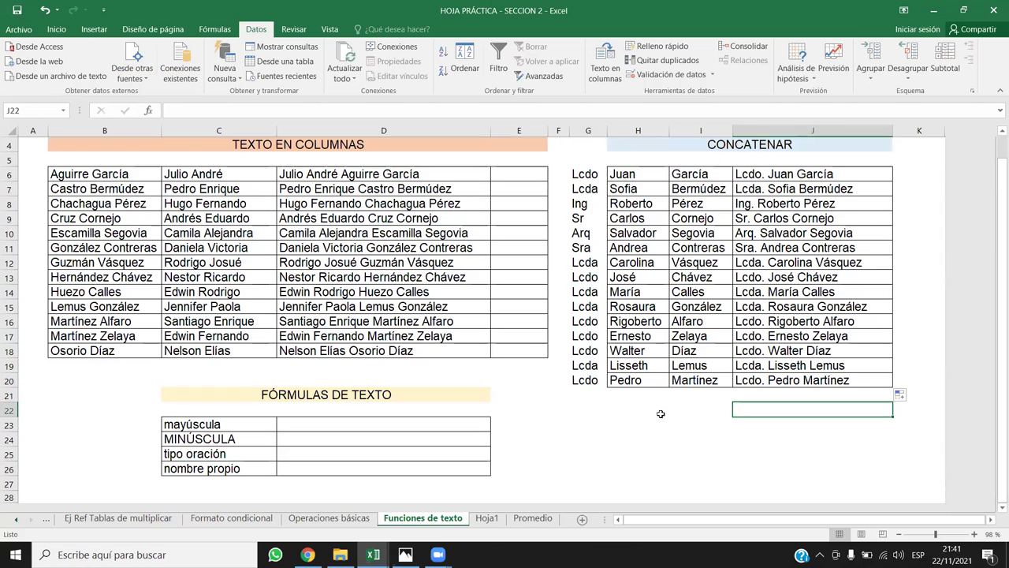
{"action": "left_click_drag", "start_coordinate": [628, 177], "coordinate": [698, 380]}
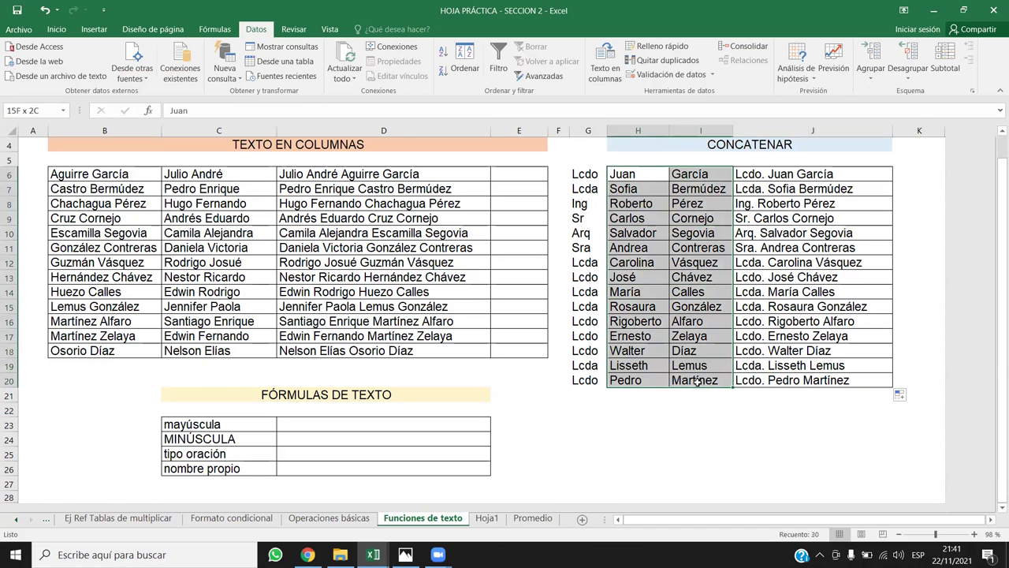
{"action": "left_click", "coordinate": [677, 433]}
{"action": "scroll", "coordinate": [360, 399], "scroll_direction": "down", "scroll_amount": 1}
{"action": "left_click", "coordinate": [246, 385]}
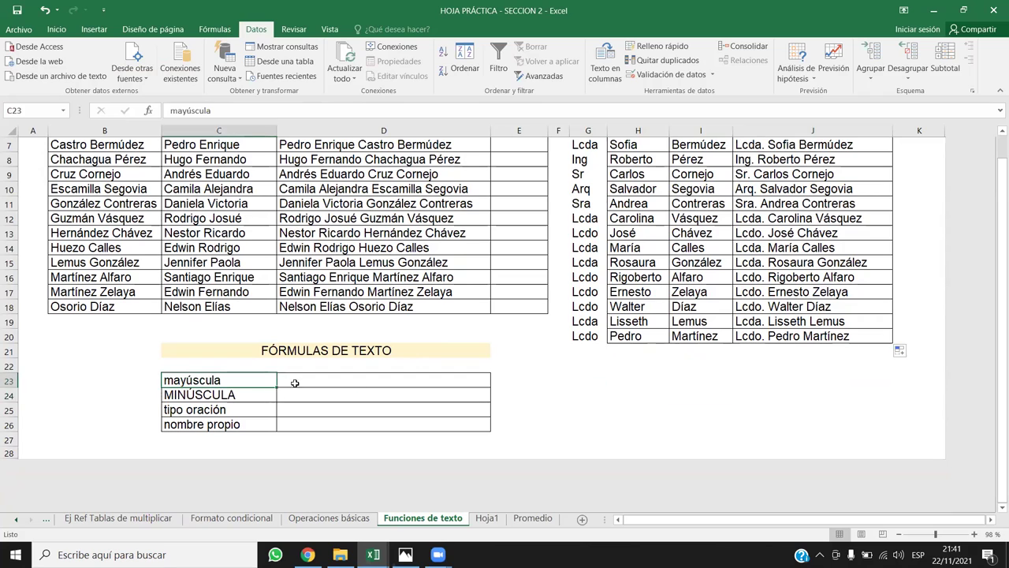
{"action": "left_click", "coordinate": [294, 383]}
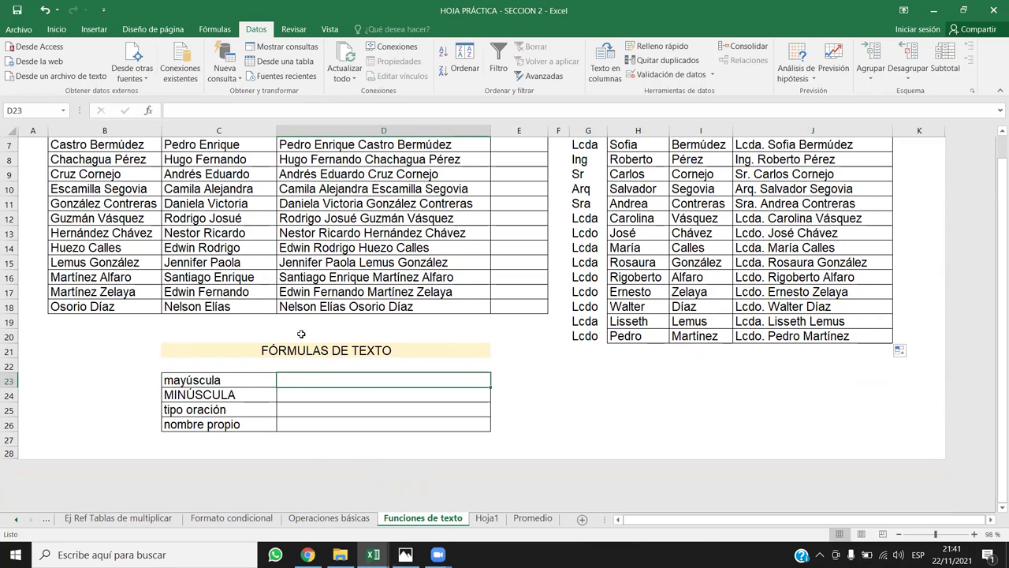
{"action": "left_click", "coordinate": [245, 385]}
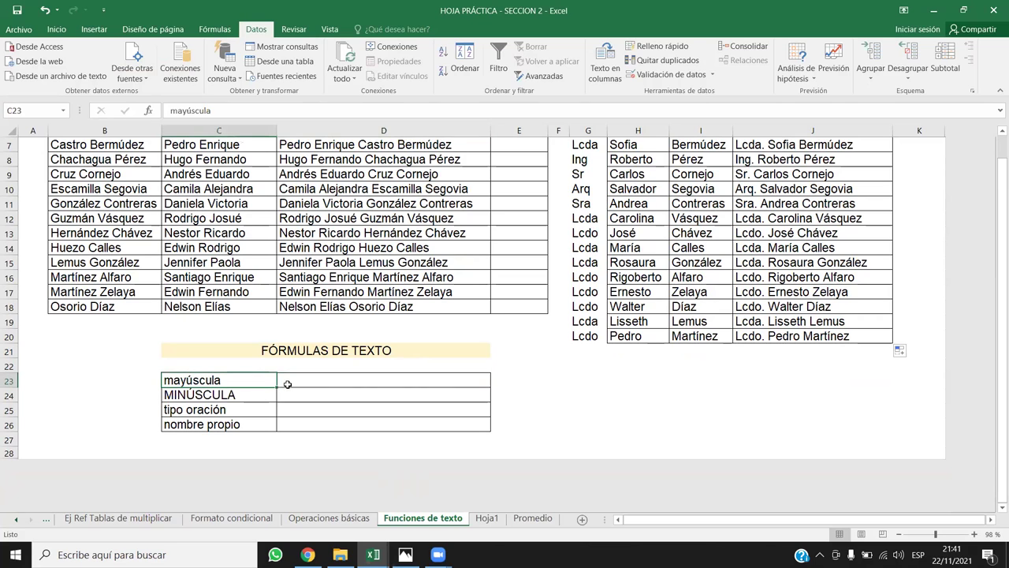
{"action": "left_click", "coordinate": [287, 384]}
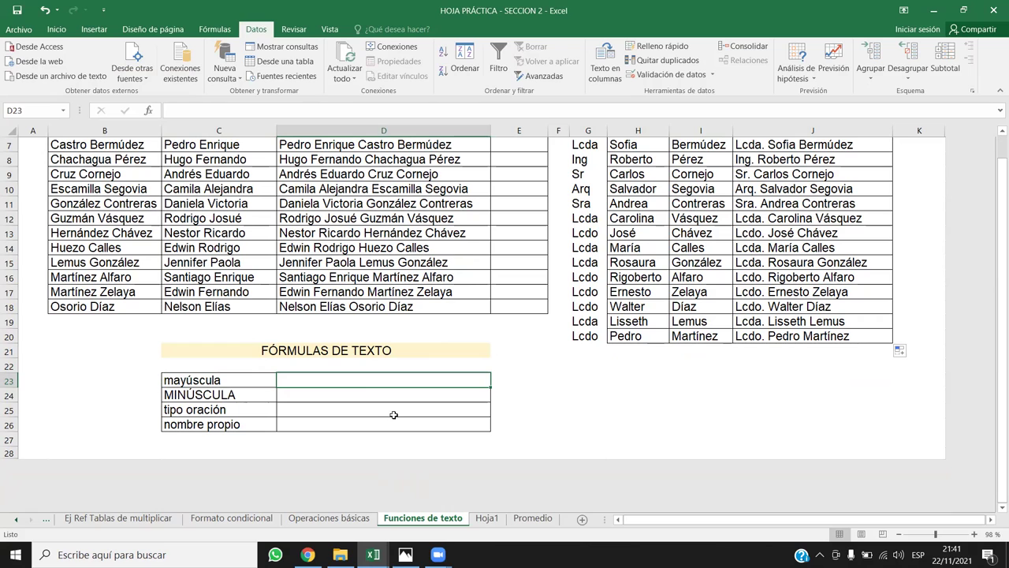
{"action": "left_click", "coordinate": [201, 398]}
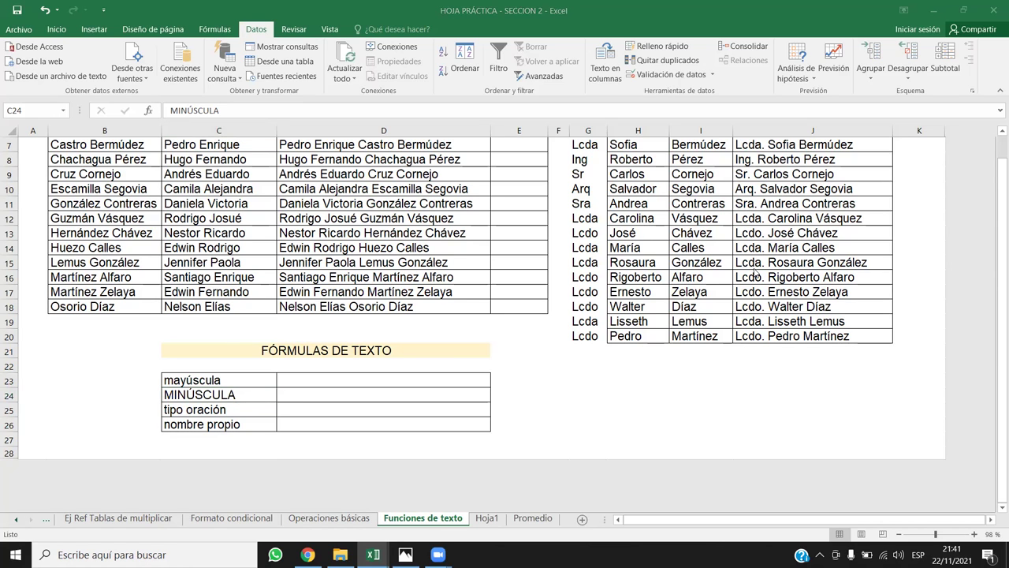
Review the joined names in J6:J20 and the mayúscula and MINÚSCULA rows with their empty answer cells
{"action": "scroll", "coordinate": [755, 274], "scroll_direction": "up", "scroll_amount": 1}
{"action": "left_click_drag", "start_coordinate": [777, 174], "coordinate": [776, 380]}
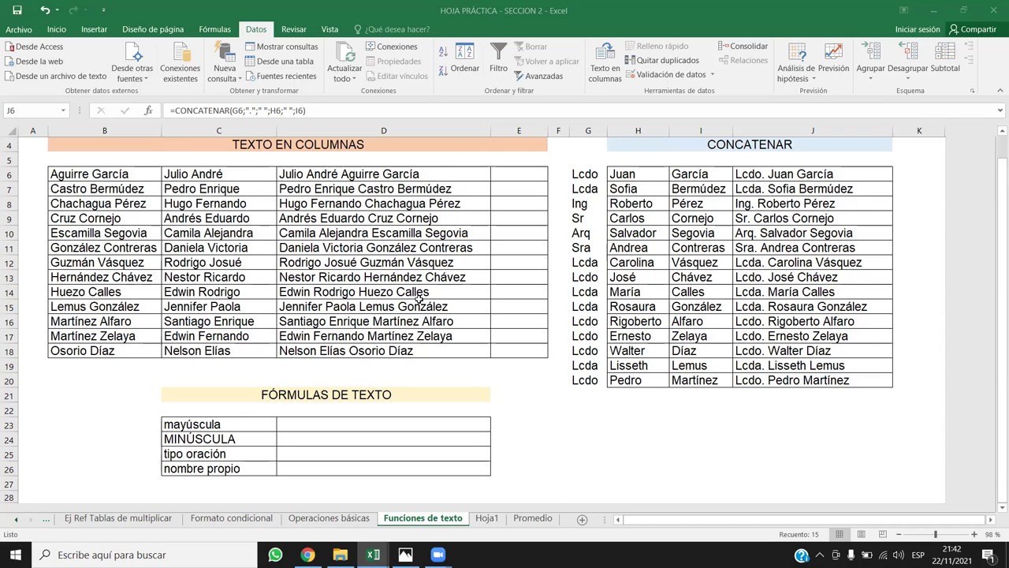
{"action": "scroll", "coordinate": [420, 297], "scroll_direction": "down", "scroll_amount": 1}
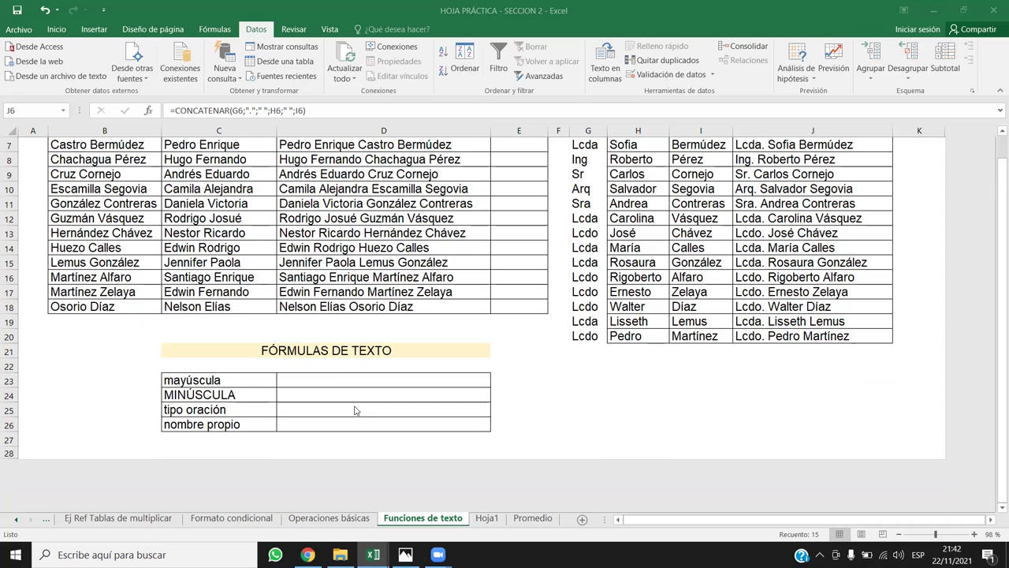
{"action": "left_click", "coordinate": [337, 380]}
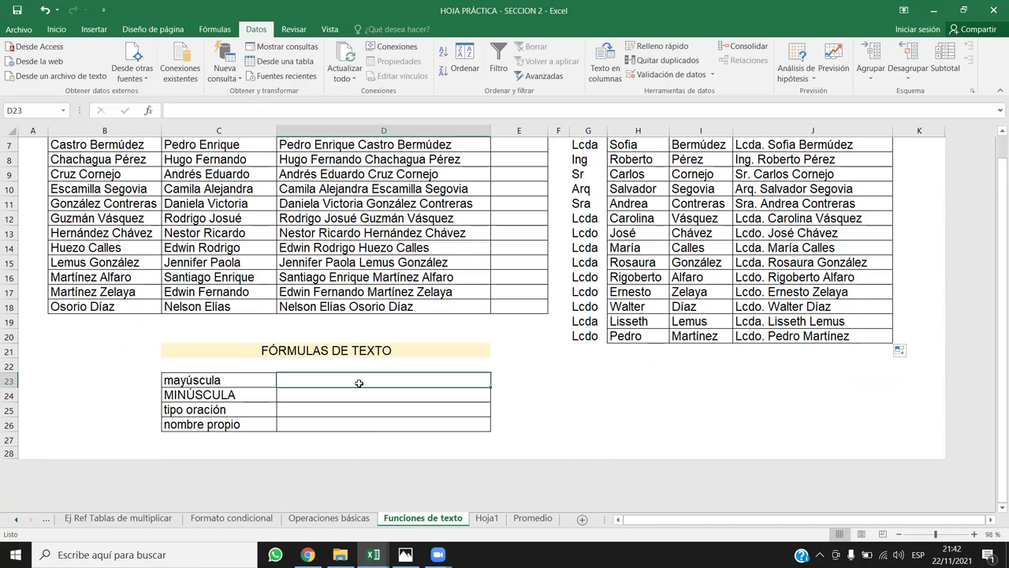
{"action": "scroll", "coordinate": [423, 277], "scroll_direction": "up", "scroll_amount": 2}
{"action": "scroll", "coordinate": [424, 278], "scroll_direction": "down", "scroll_amount": 2}
{"action": "left_click_drag", "start_coordinate": [222, 382], "coordinate": [230, 401]}
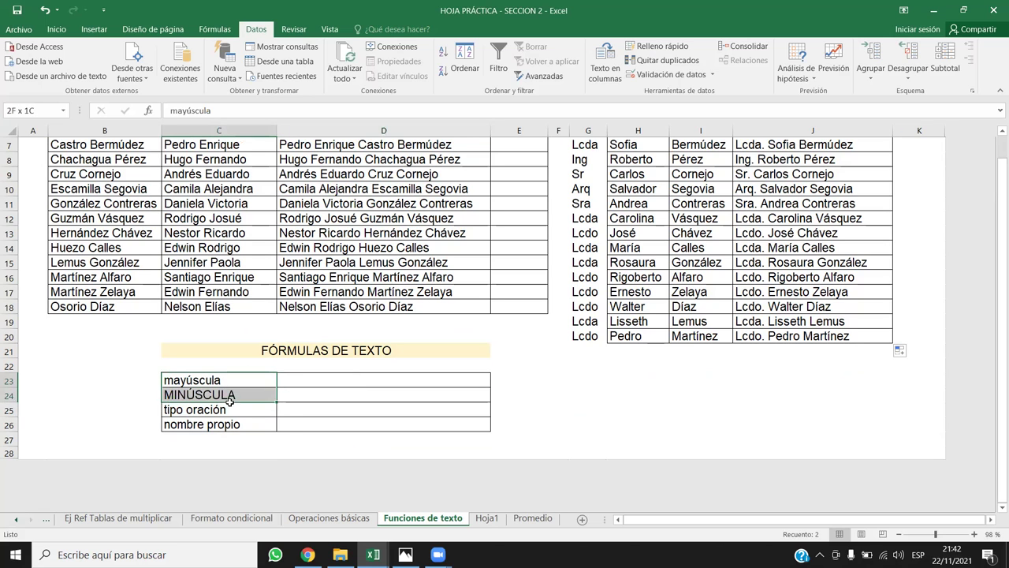
{"action": "left_click", "coordinate": [373, 397]}
{"action": "scroll", "coordinate": [398, 401], "scroll_direction": "up", "scroll_amount": 2}
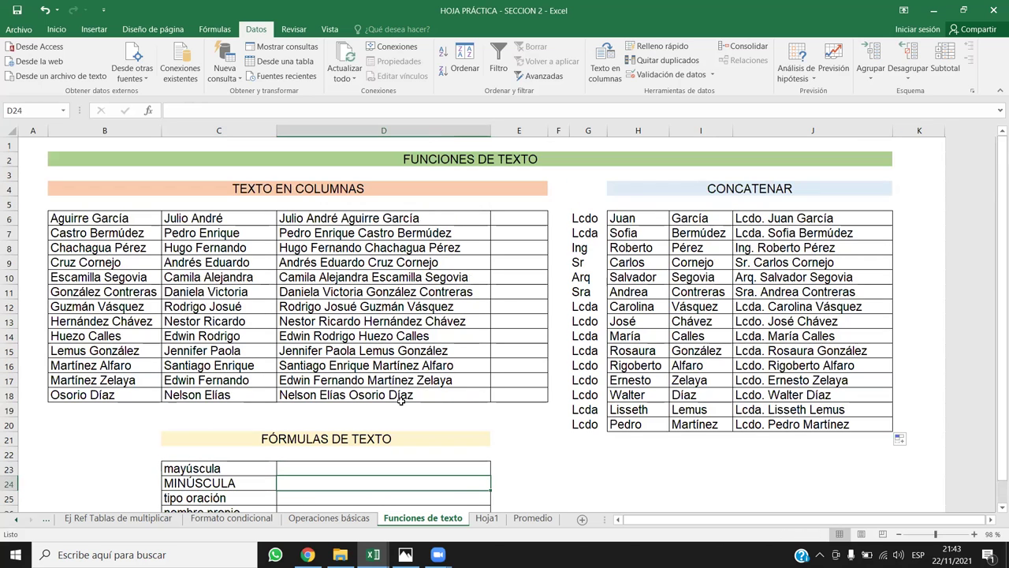
Inspect the full names in D6:D18 and the CONCATENAR formula behind D6
{"action": "left_click", "coordinate": [413, 215]}
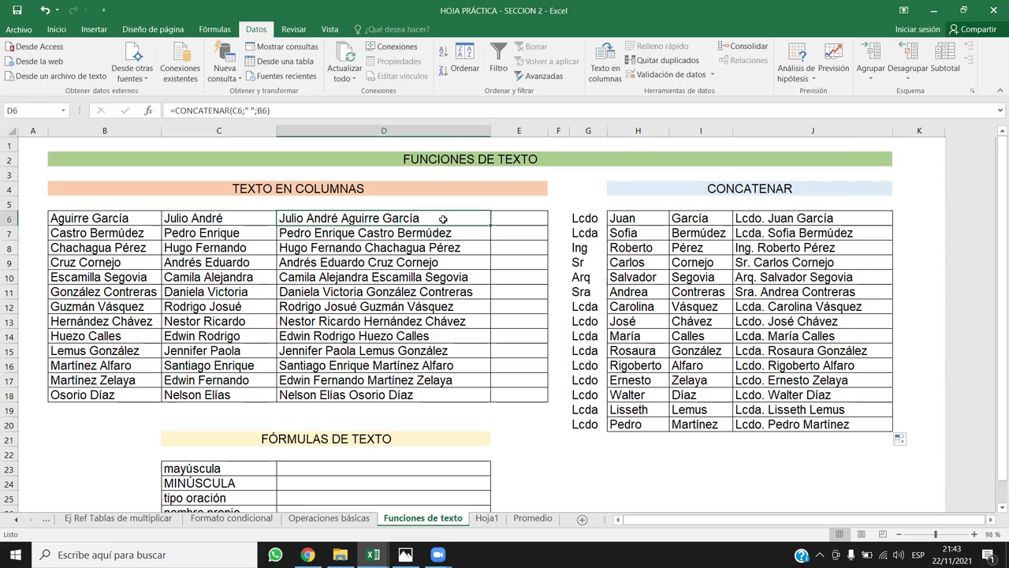
{"action": "left_click_drag", "start_coordinate": [443, 217], "coordinate": [426, 393]}
{"action": "key", "text": "ctrl+c"}
{"action": "left_click", "coordinate": [426, 321]}
{"action": "key", "text": "Escape"}
{"action": "double_click", "coordinate": [424, 215]}
{"action": "left_click_drag", "start_coordinate": [424, 215], "coordinate": [329, 218]}
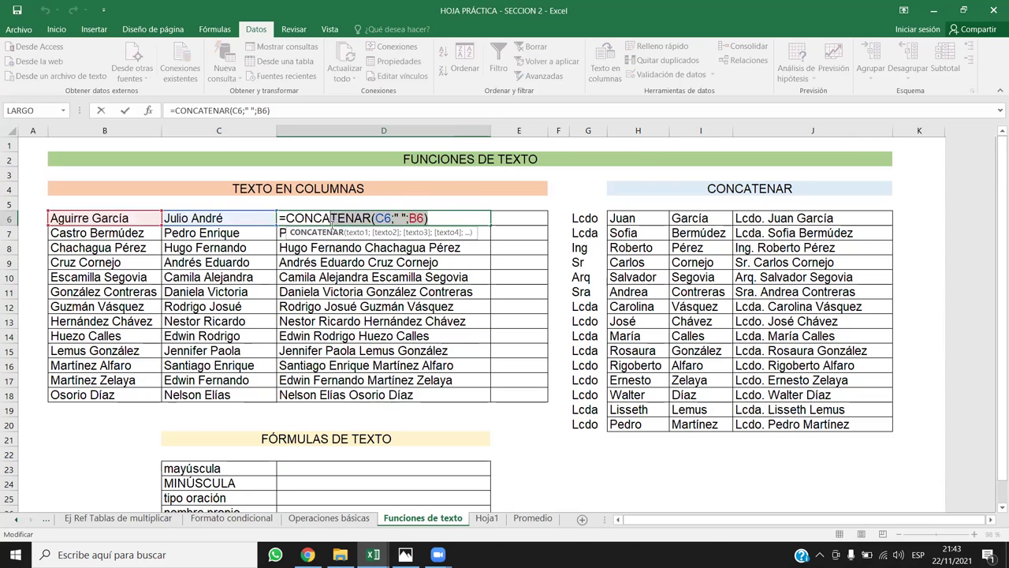
{"action": "key", "text": "Escape"}
{"action": "left_click", "coordinate": [227, 219]}
Try replacing the formulas in D6:D18 with pasted values in the same cells, and undo the paste
{"action": "left_click_drag", "start_coordinate": [341, 219], "coordinate": [390, 394]}
{"action": "key", "text": "ctrl+c"}
{"action": "right_click", "coordinate": [360, 221]}
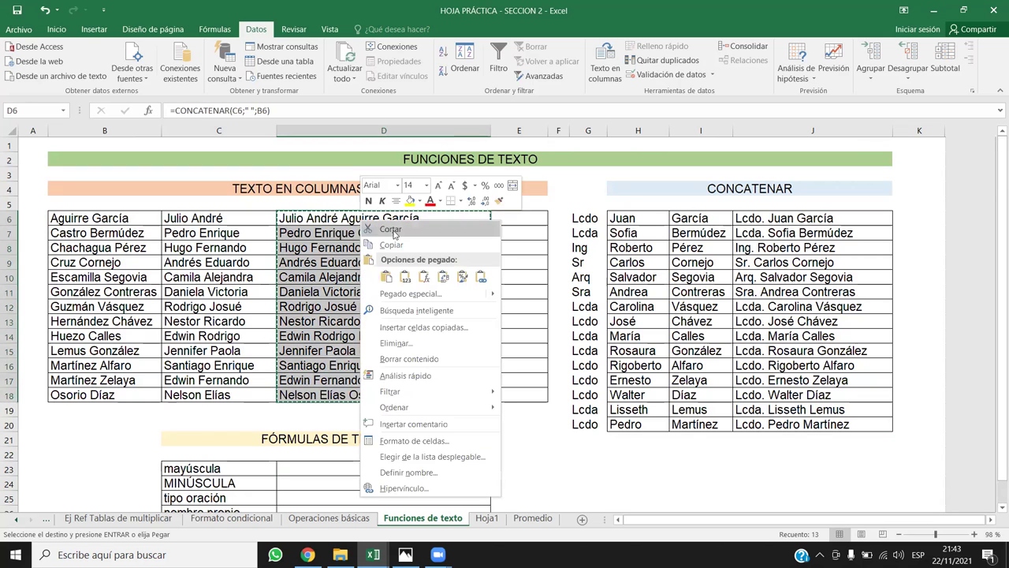
{"action": "left_click", "coordinate": [406, 279]}
{"action": "left_click", "coordinate": [441, 219]}
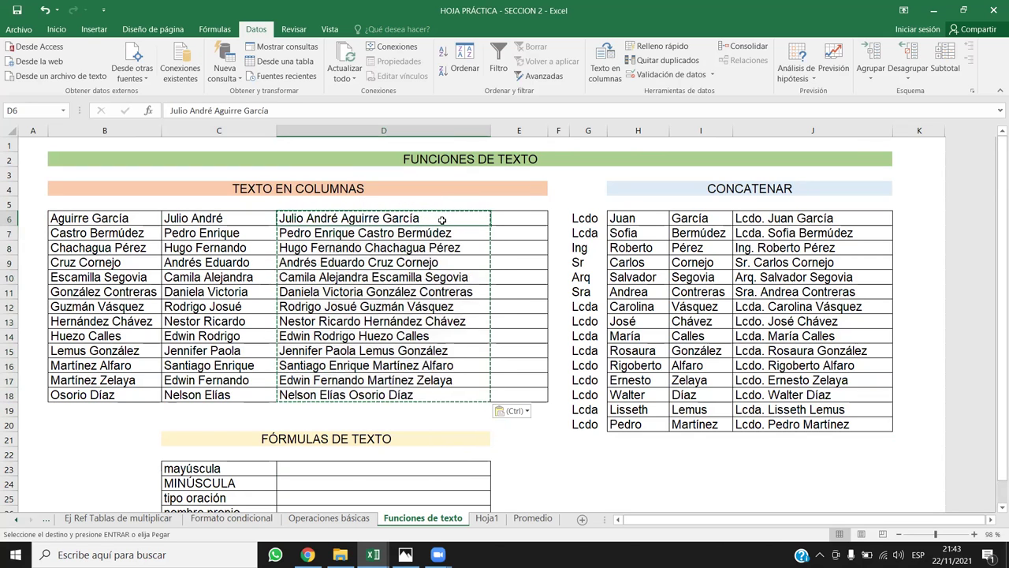
{"action": "key", "text": "ctrl+z"}
{"action": "left_click", "coordinate": [371, 277]}
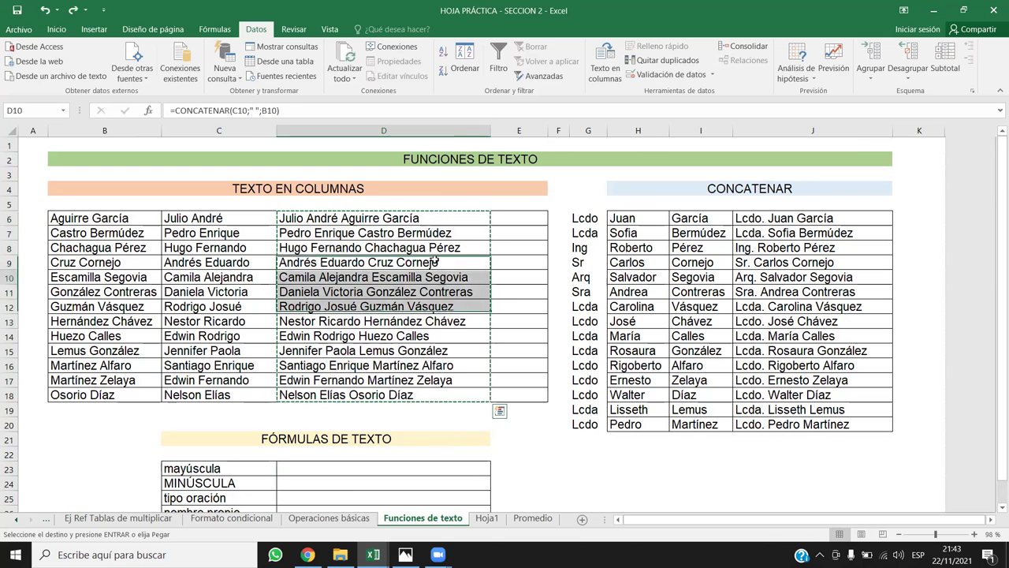
Switch to Word with a new blank document, copying the full name in D6 of the worksheet on the way
{"action": "left_click", "coordinate": [119, 554]}
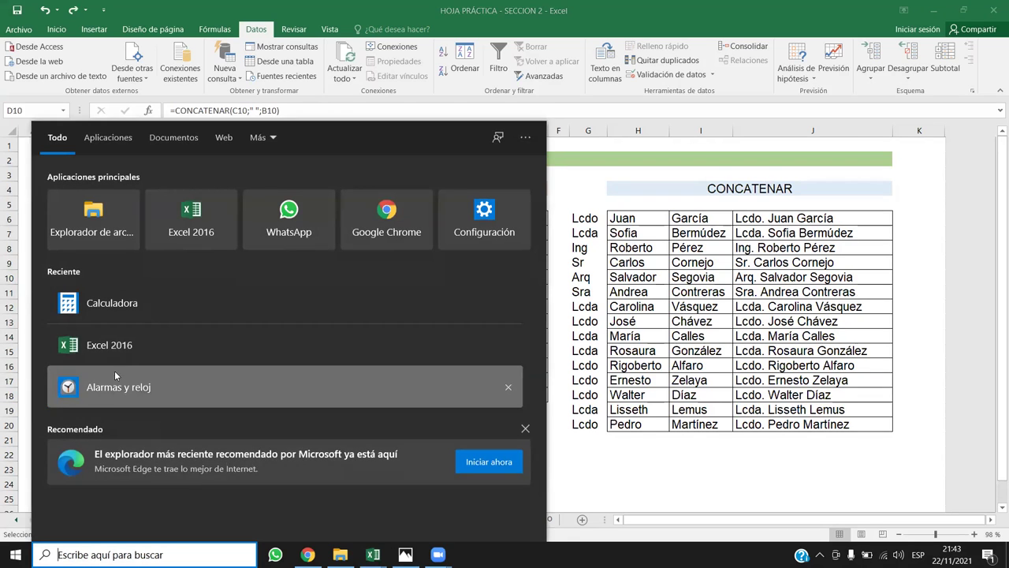
{"action": "type", "text": "word"}
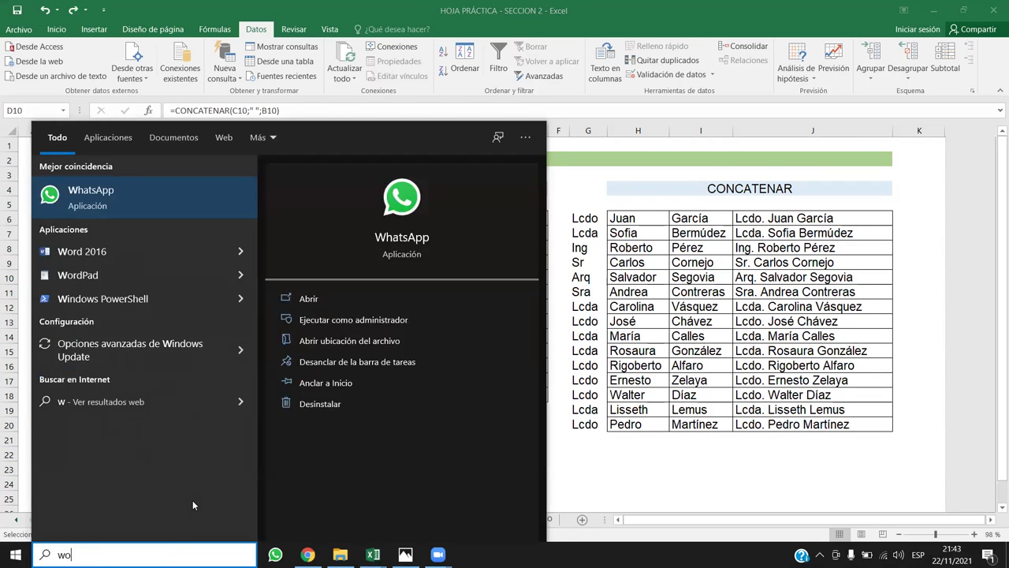
{"action": "left_click", "coordinate": [101, 192]}
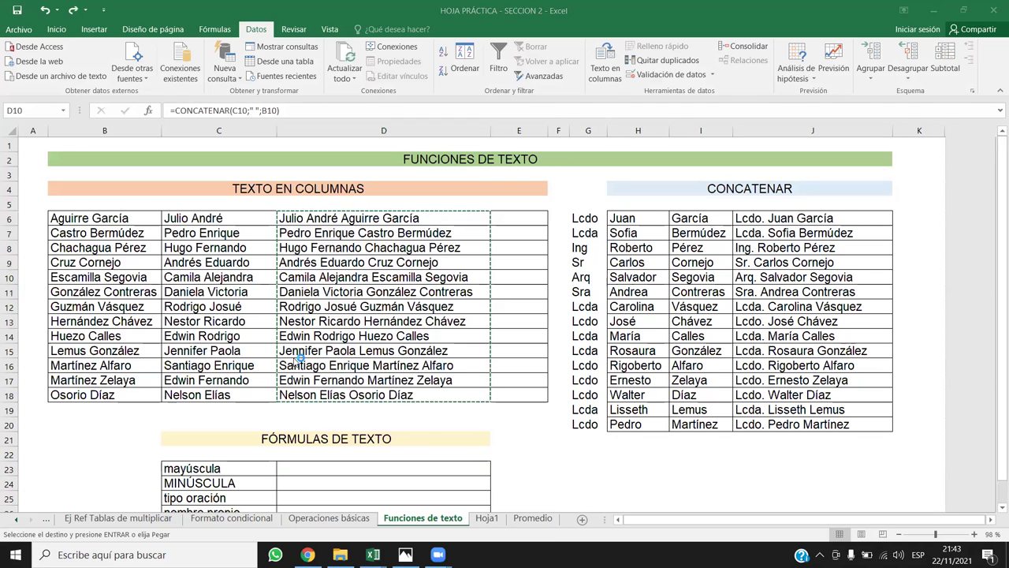
{"action": "left_click", "coordinate": [439, 221]}
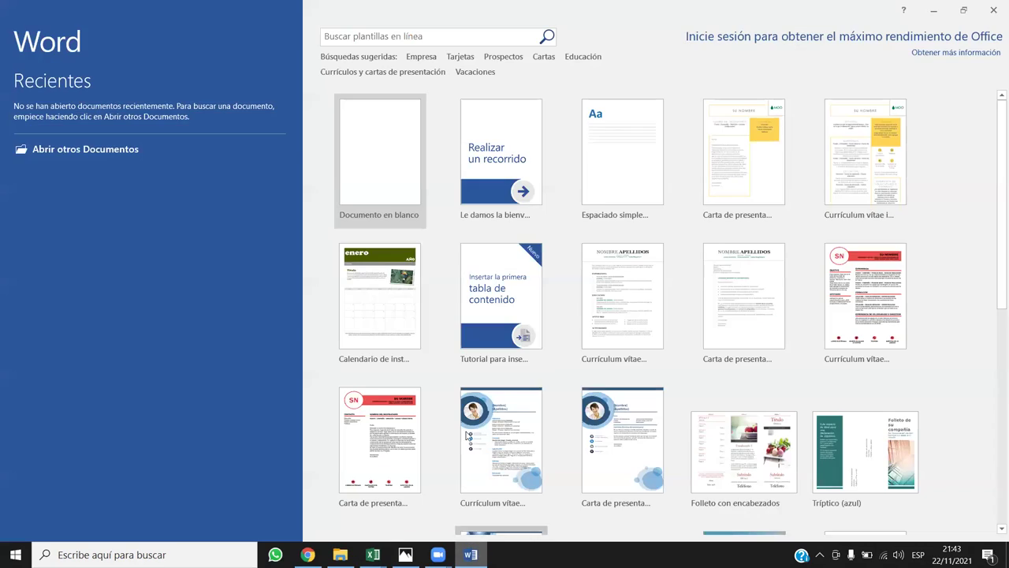
{"action": "left_click", "coordinate": [395, 191]}
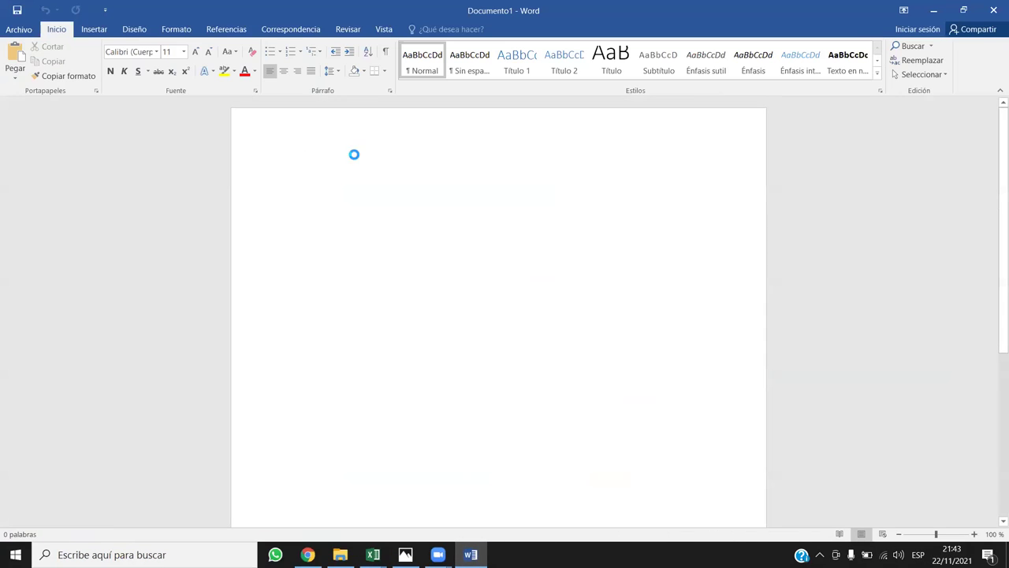
Paste the full name copied from D6 into the blank document and review its paste options
{"action": "key", "text": "ctrl+v"}
{"action": "left_click", "coordinate": [446, 176]}
{"action": "left_click_drag", "start_coordinate": [299, 176], "coordinate": [454, 178]}
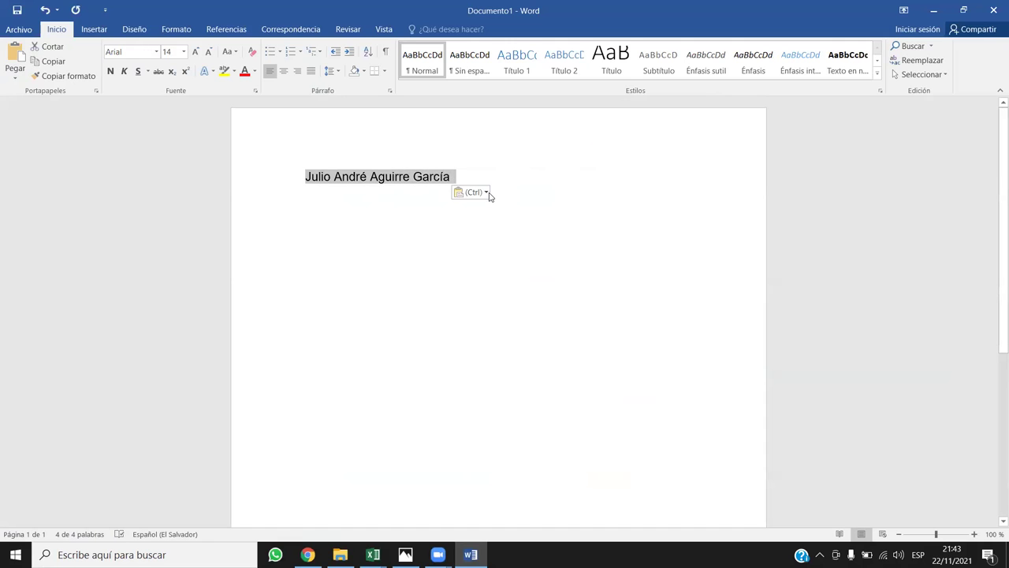
{"action": "left_click", "coordinate": [486, 192]}
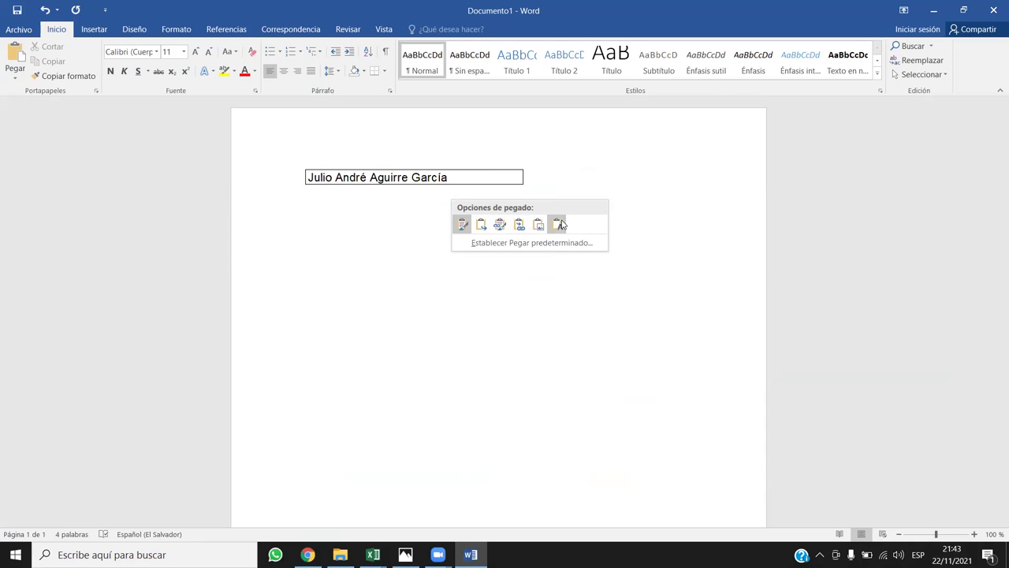
{"action": "key", "text": "Escape"}
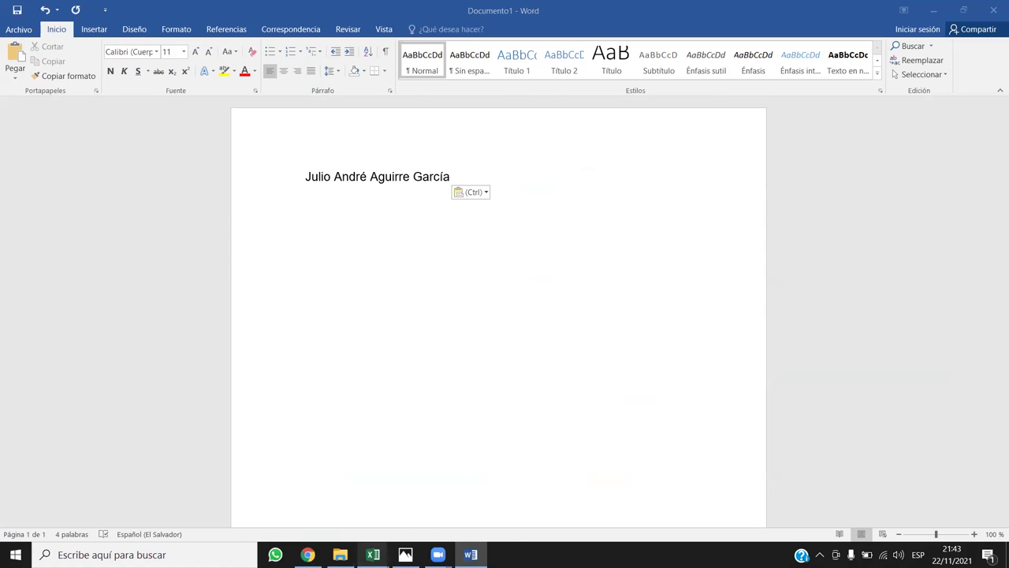
Switch to Excel, review its home formatting commands for a change-case option, and return to the Word document
{"action": "mouse_move", "coordinate": [373, 554]}
{"action": "left_click", "coordinate": [442, 492]}
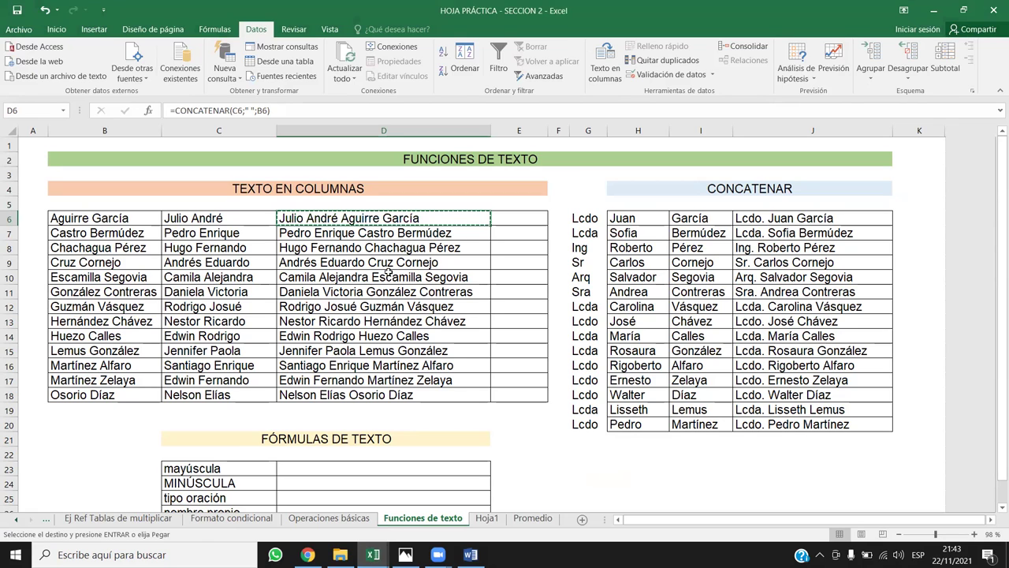
{"action": "left_click", "coordinate": [56, 30]}
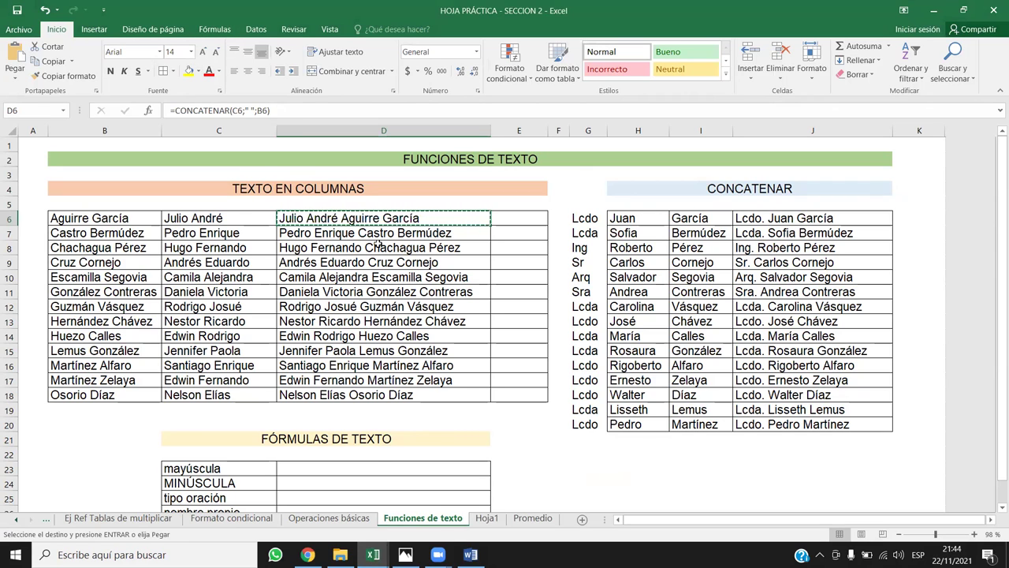
{"action": "left_click", "coordinate": [469, 554]}
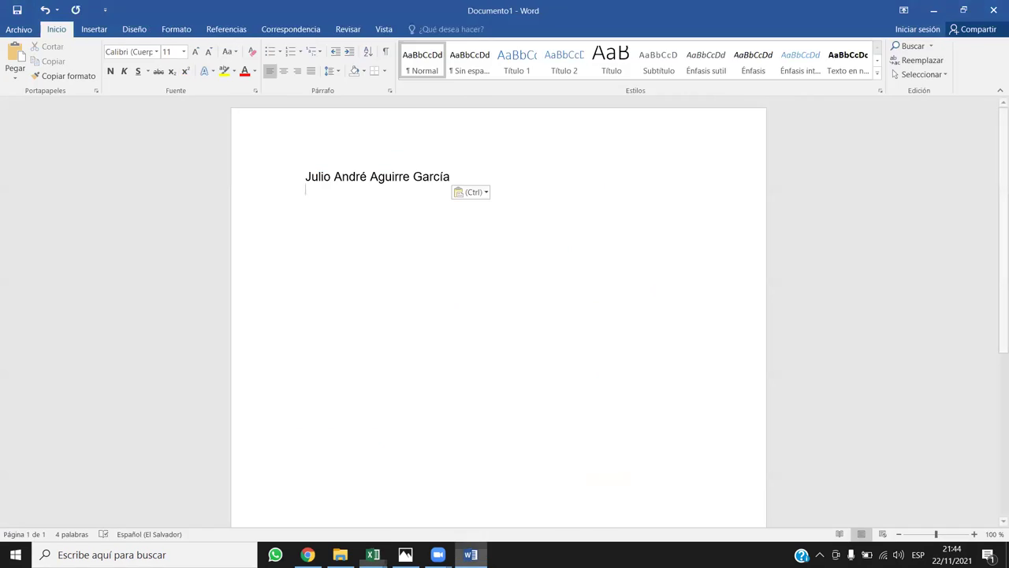
Change the full name pasted in the Word document to MAYÚSCULAS
{"action": "left_click", "coordinate": [268, 178]}
{"action": "left_click", "coordinate": [229, 52]}
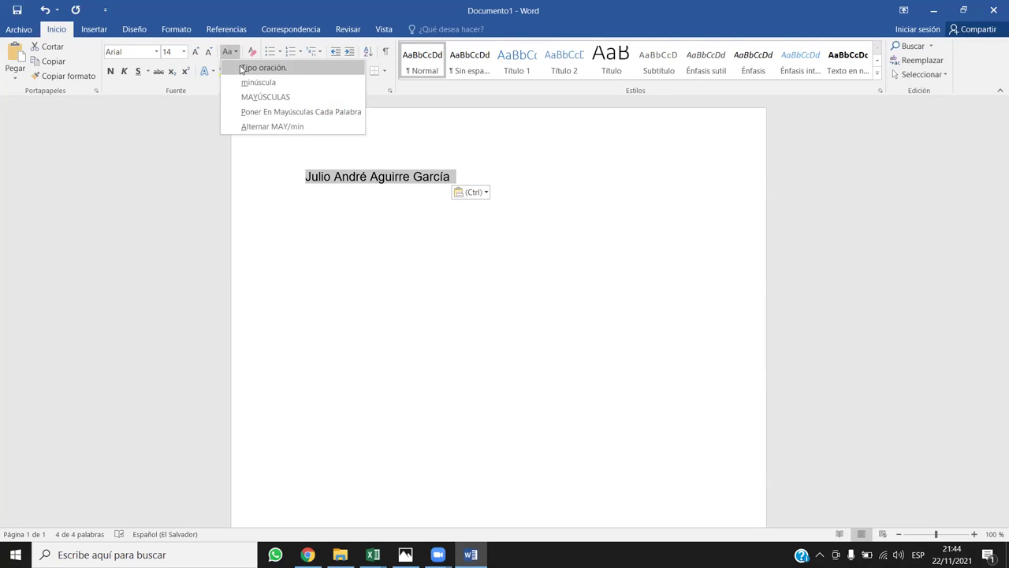
{"action": "left_click", "coordinate": [260, 96]}
{"action": "left_click", "coordinate": [366, 249]}
Select the uppercase name in Word, switch to Excel and try pasting it into the full-name column D
{"action": "left_click", "coordinate": [268, 177]}
{"action": "left_click", "coordinate": [373, 554]}
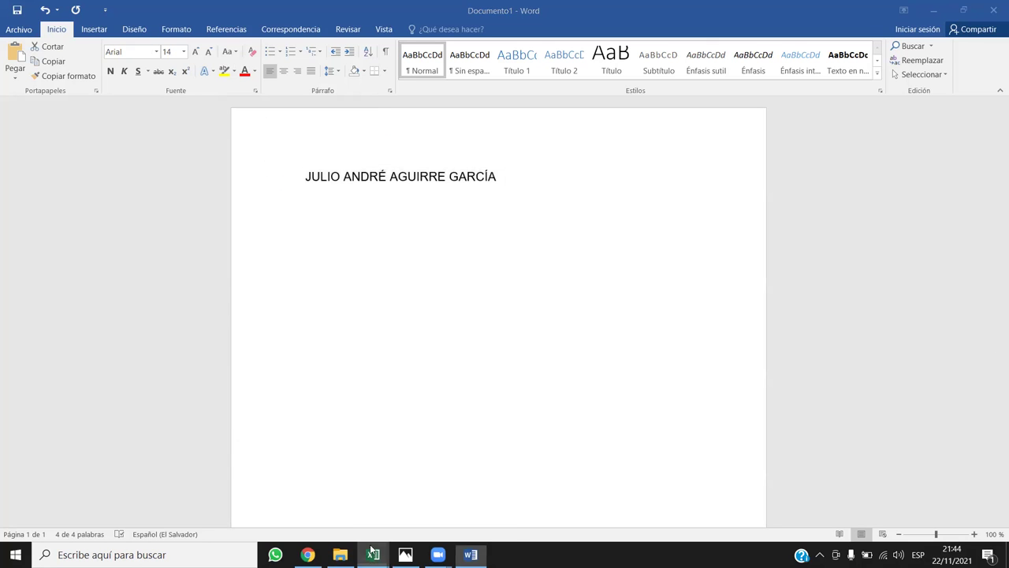
{"action": "left_click", "coordinate": [434, 499]}
{"action": "left_click", "coordinate": [330, 233]}
{"action": "key", "text": "ctrl+v"}
{"action": "left_click", "coordinate": [368, 291]}
{"action": "left_click", "coordinate": [385, 215]}
{"action": "key", "text": "Escape"}
Try replacing the CONCATENAR formula in D6 with the uppercase name from Word, and undo the paste
{"action": "key", "text": "alt+Tab"}
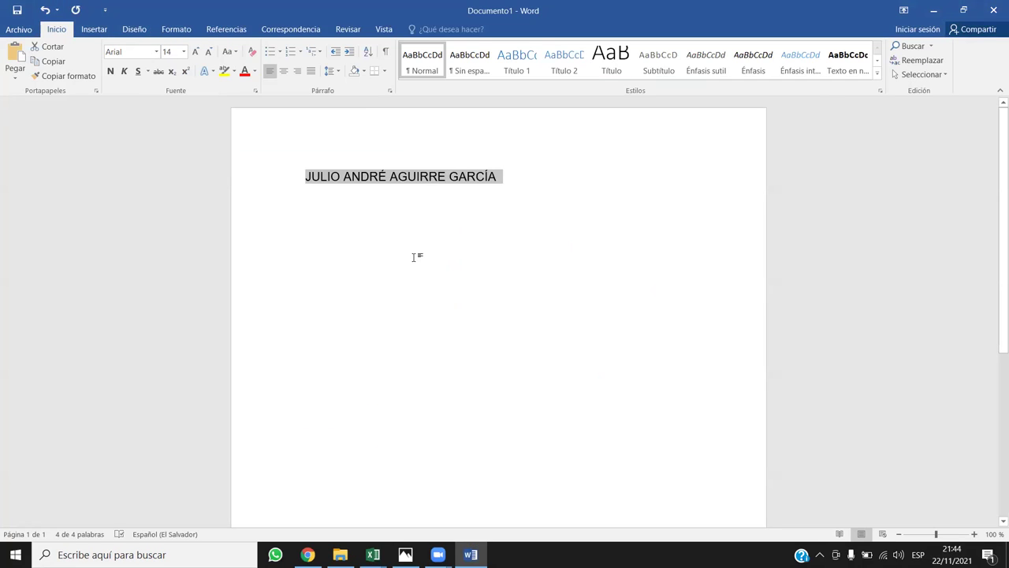
{"action": "key", "text": "alt+Tab"}
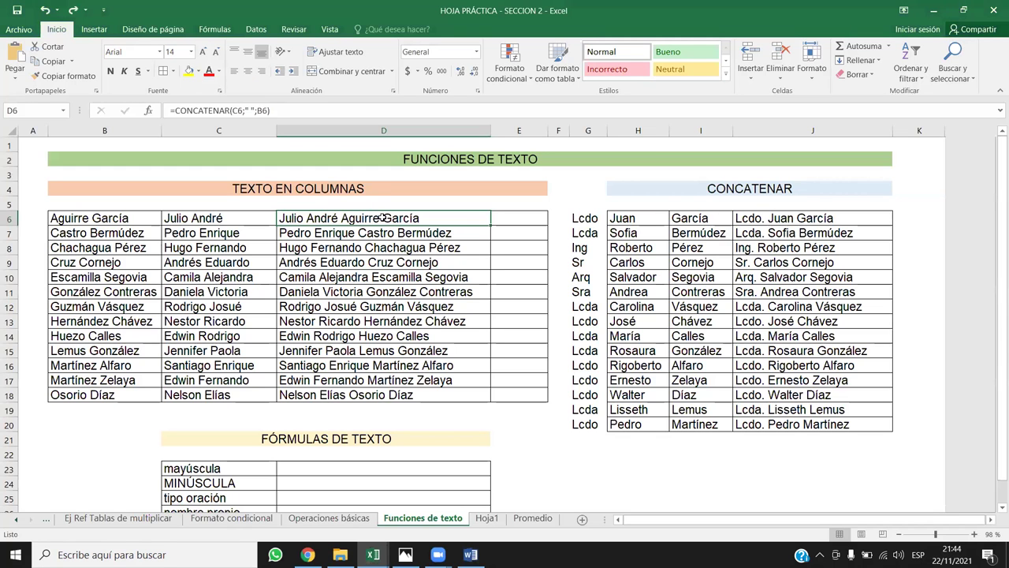
{"action": "key", "text": "ctrl+v"}
{"action": "key", "text": "Down"}
{"action": "key", "text": "Down"}
{"action": "key", "text": "Down"}
{"action": "key", "text": "Down"}
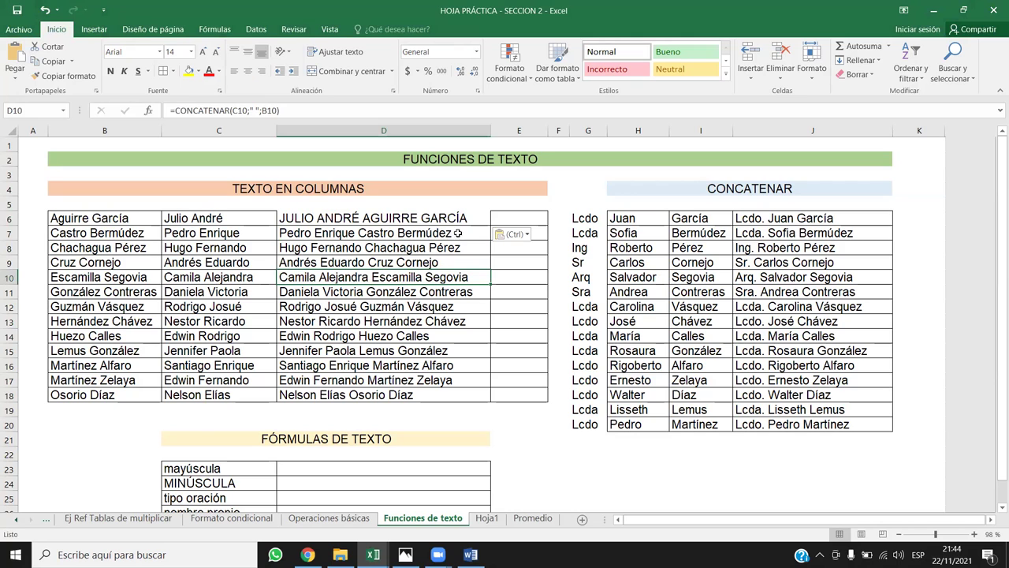
{"action": "key", "text": "ctrl+z"}
Copy the full names in D6:D18 and paste them into the Word document in place of the single name
{"action": "left_click_drag", "start_coordinate": [475, 220], "coordinate": [477, 394]}
{"action": "key", "text": "ctrl+c"}
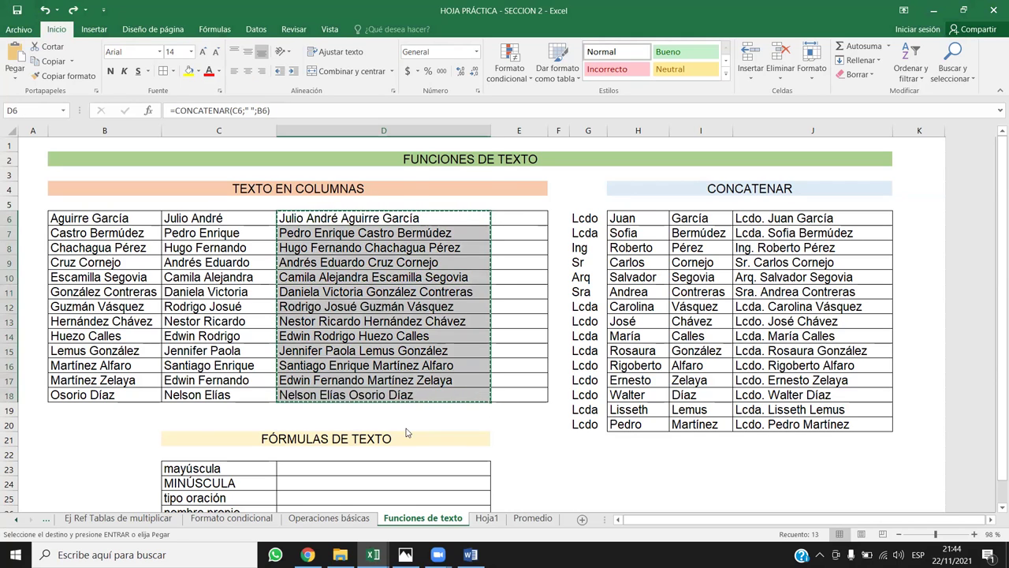
{"action": "key", "text": "alt+Tab"}
{"action": "key", "text": "ctrl+v"}
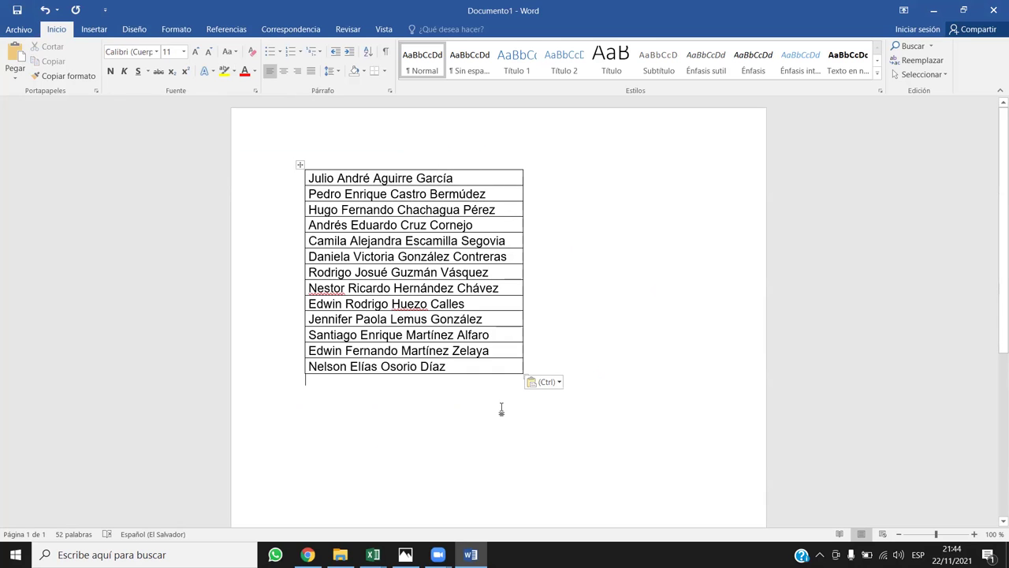
Change all the names in the pasted Word table to MAYÚSCULAS
{"action": "left_click_drag", "start_coordinate": [428, 349], "coordinate": [281, 174]}
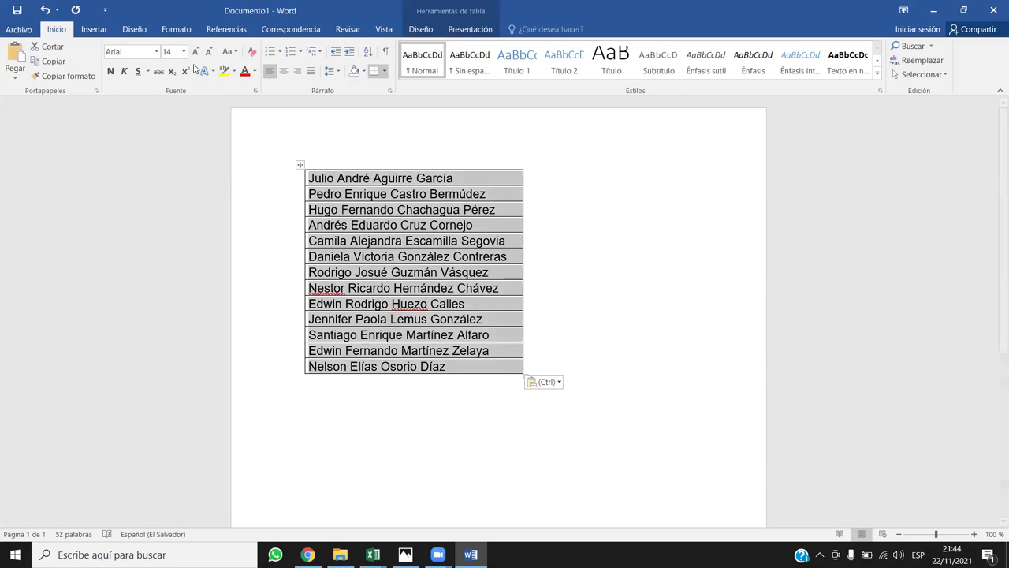
{"action": "left_click", "coordinate": [229, 51]}
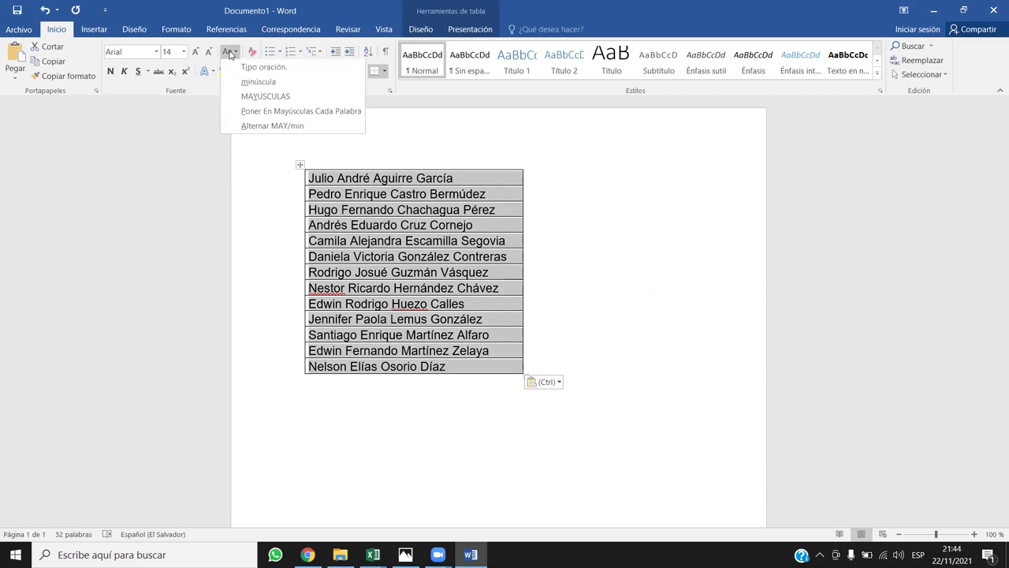
{"action": "left_click", "coordinate": [264, 97]}
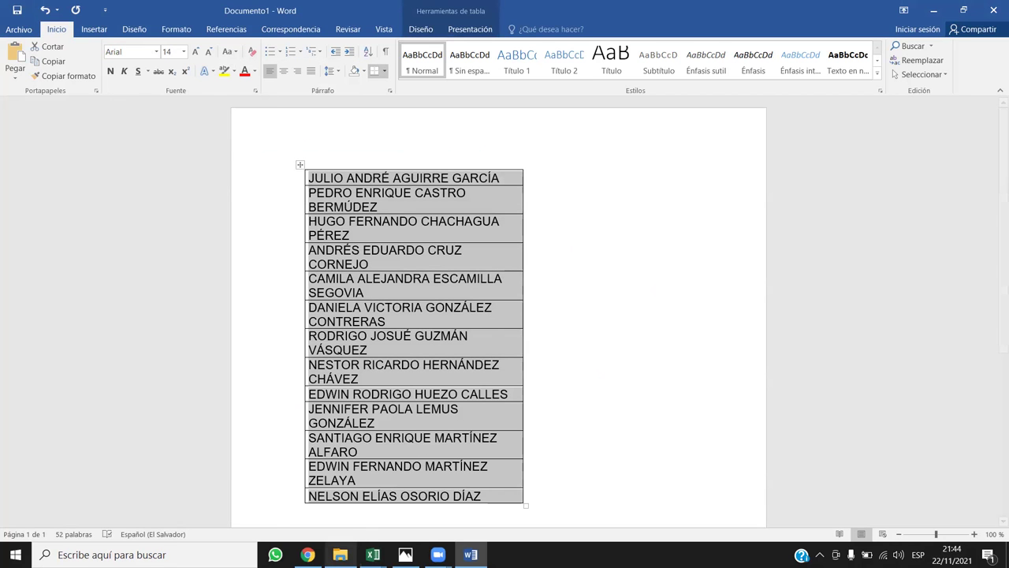
Switch to Excel, try pasting the names at D6, and clear the active copy range
{"action": "left_click", "coordinate": [373, 554]}
{"action": "left_click", "coordinate": [339, 219]}
{"action": "key", "text": "ctrl+v"}
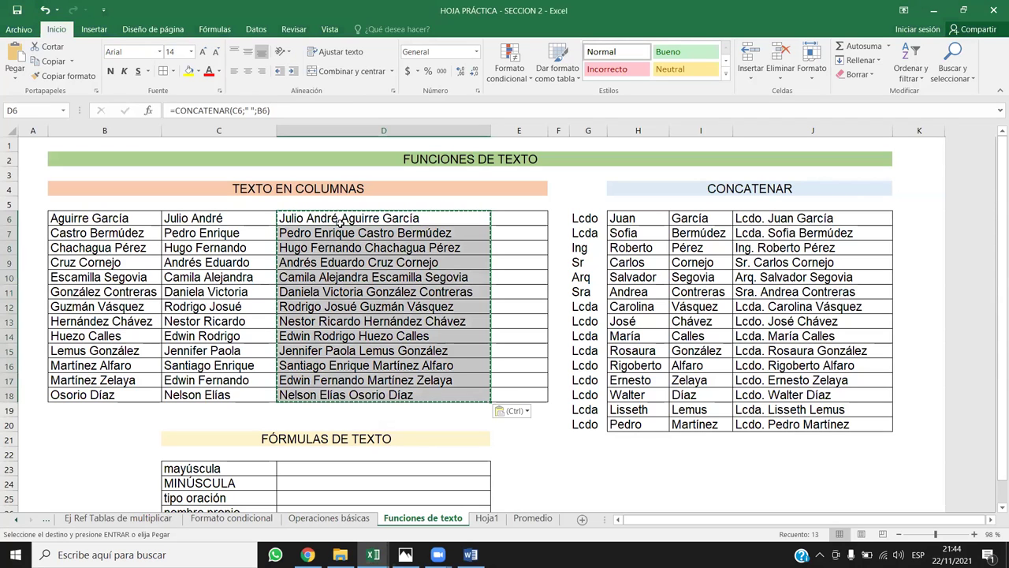
{"action": "key", "text": "Escape"}
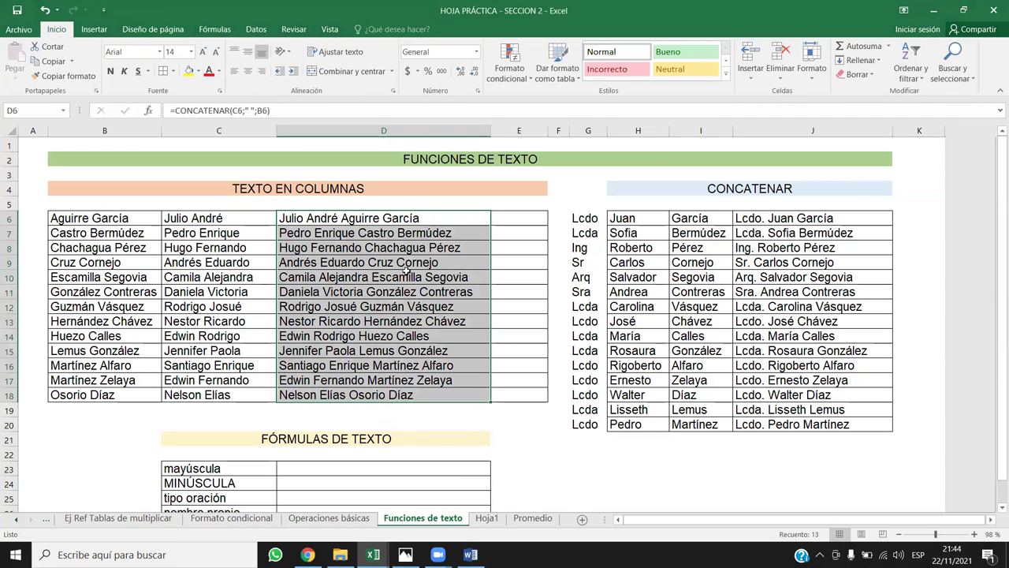
Try replacing D6:D18 with the uppercase names from the Word table and widening column D, and undo these changes
{"action": "key", "text": "alt+Tab"}
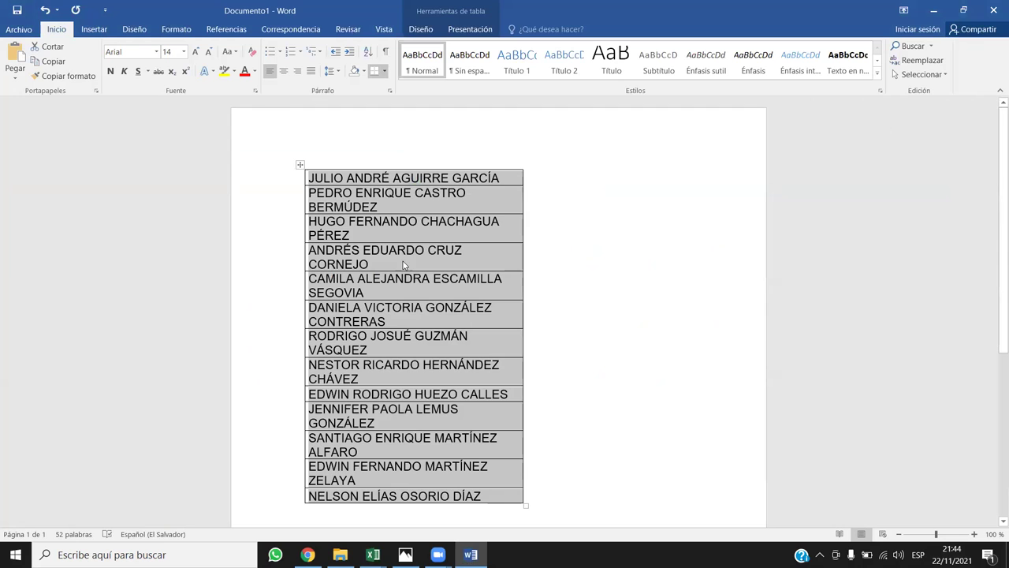
{"action": "key", "text": "alt+Tab"}
{"action": "left_click", "coordinate": [399, 224]}
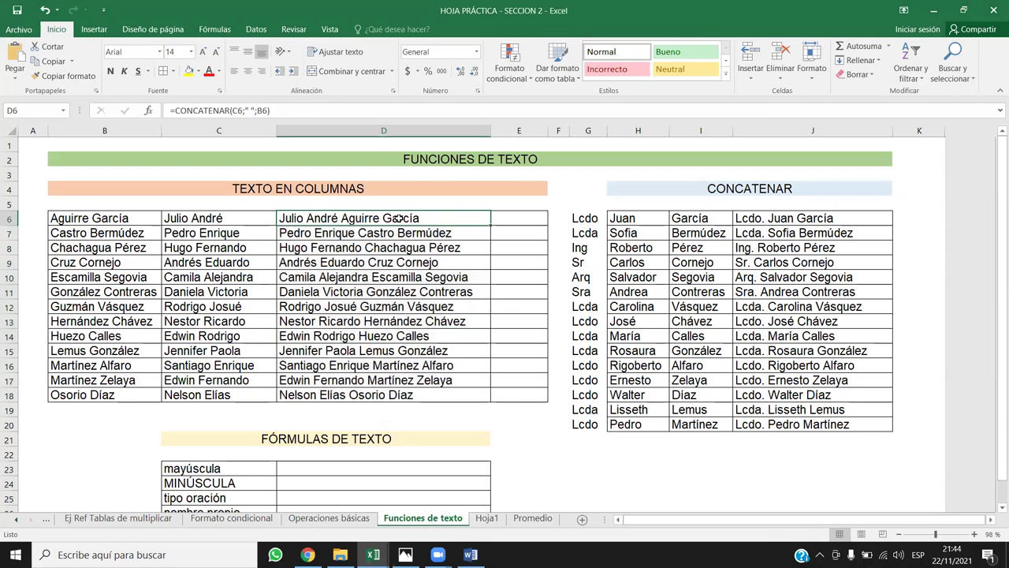
{"action": "key", "text": "ctrl+v"}
{"action": "left_click", "coordinate": [482, 282]}
{"action": "left_click_drag", "start_coordinate": [490, 132], "coordinate": [561, 134]}
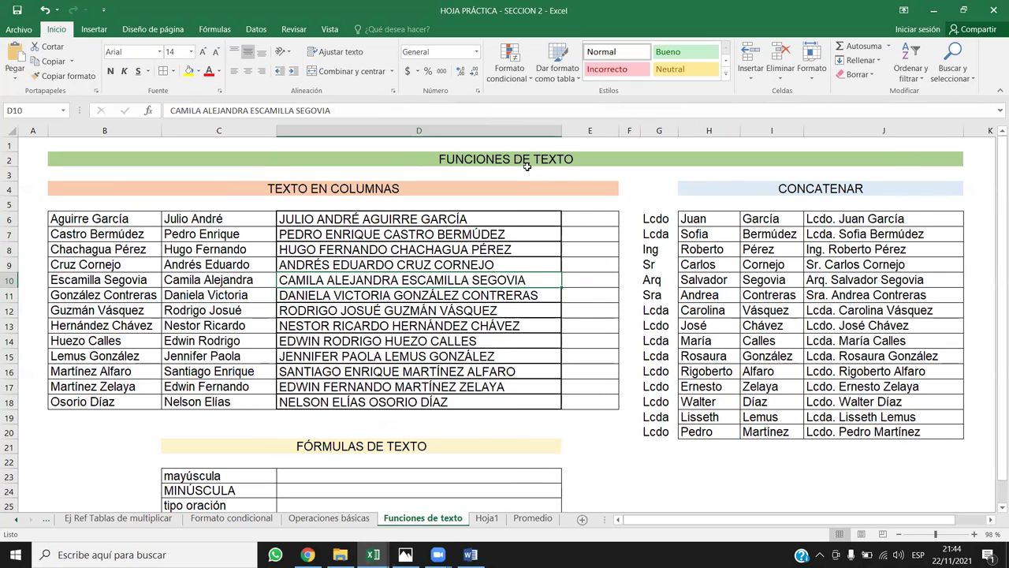
{"action": "key", "text": "ctrl+z"}
{"action": "key", "text": "ctrl+z"}
{"action": "key", "text": "ctrl+z"}
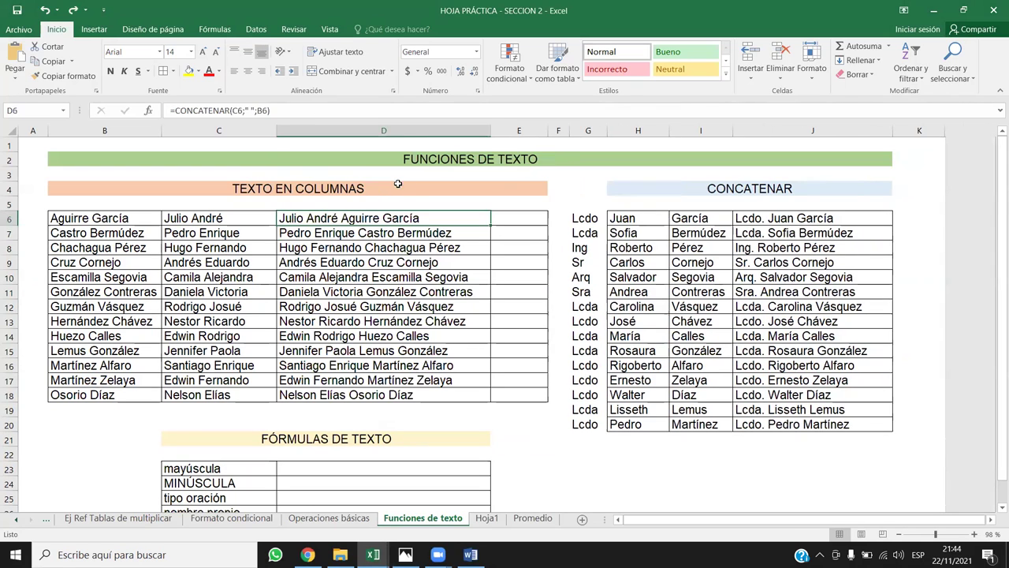
Enter =MAYUSC(C23) in D23 beside "mayúscula" in the FÓRMULAS DE TEXTO table
{"action": "key", "text": "Down"}
{"action": "scroll", "coordinate": [394, 252], "scroll_direction": "down", "scroll_amount": 3}
{"action": "left_click", "coordinate": [376, 335]}
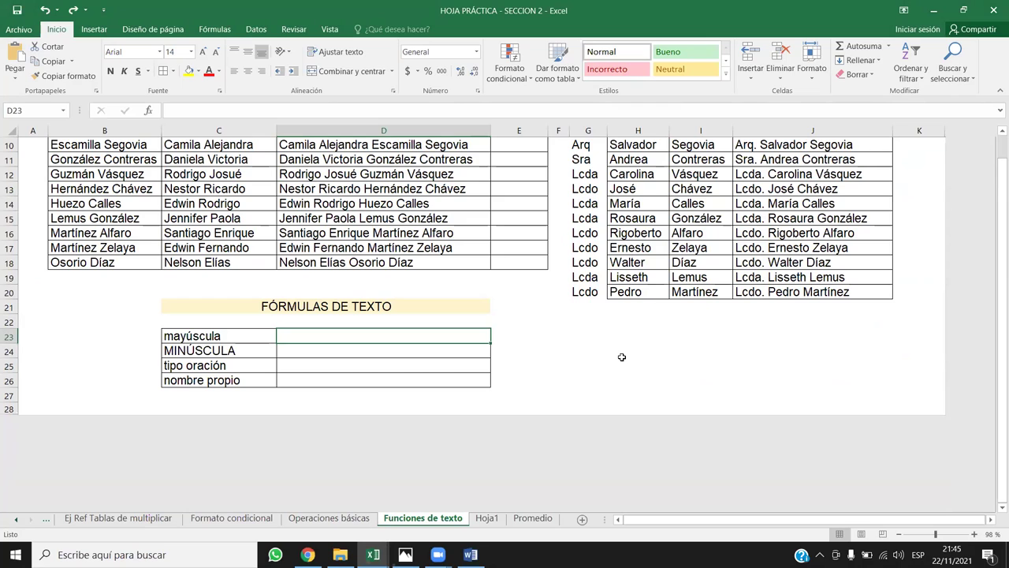
{"action": "type", "text": "="}
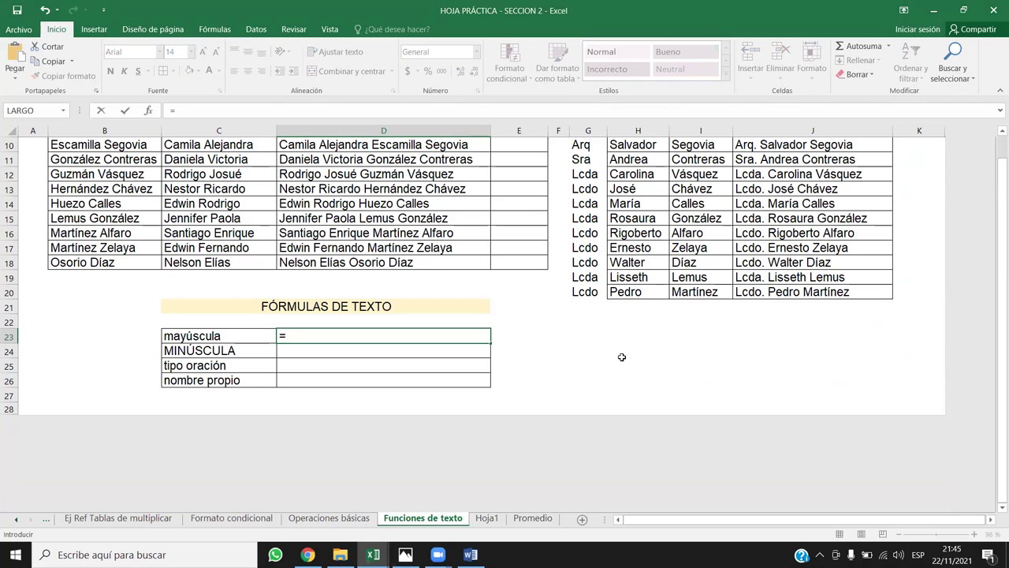
{"action": "type", "text": "mayu"}
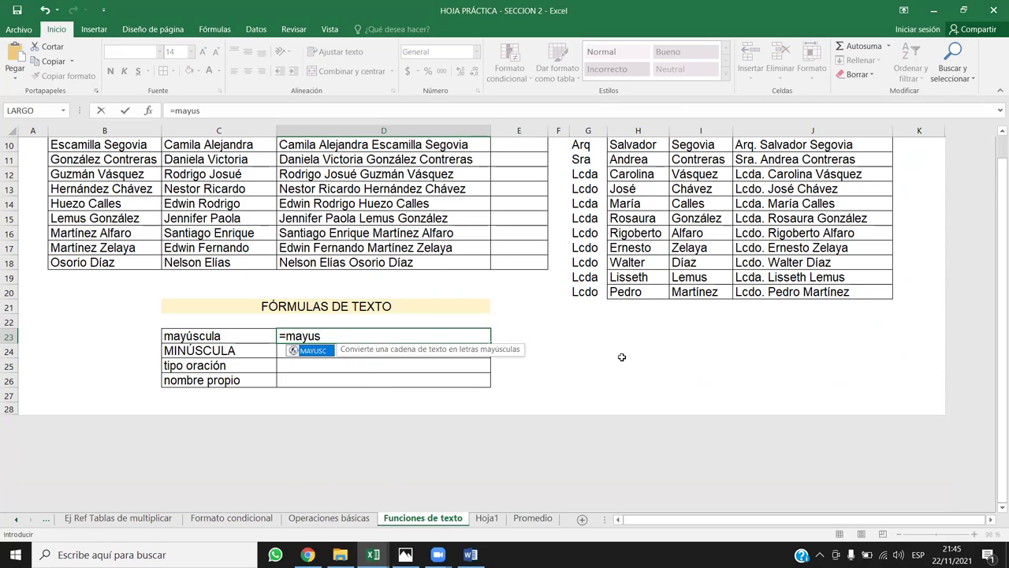
{"action": "type", "text": "s"}
{"action": "double_click", "coordinate": [315, 350]}
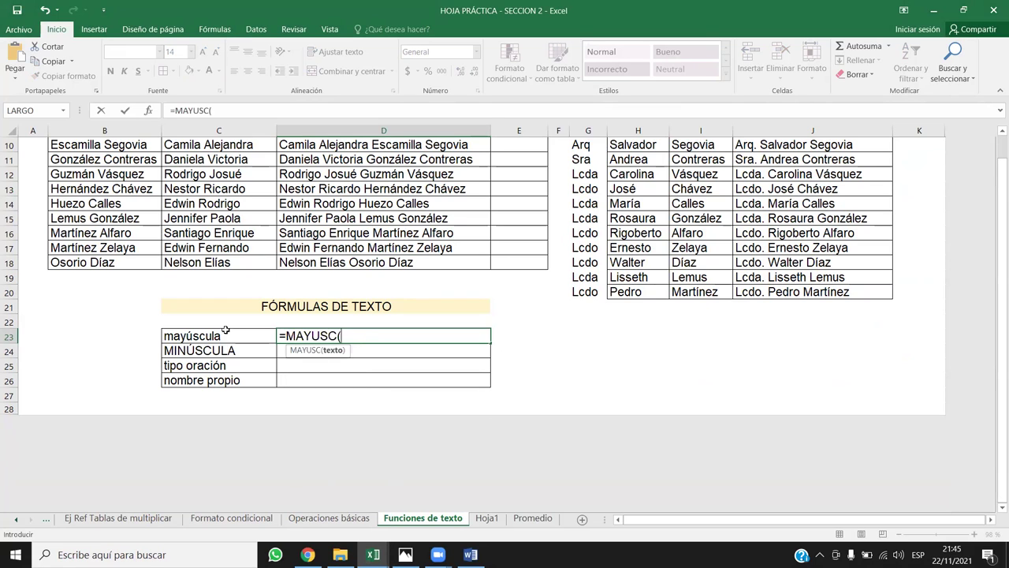
{"action": "left_click", "coordinate": [271, 339]}
{"action": "type", "text": ")"}
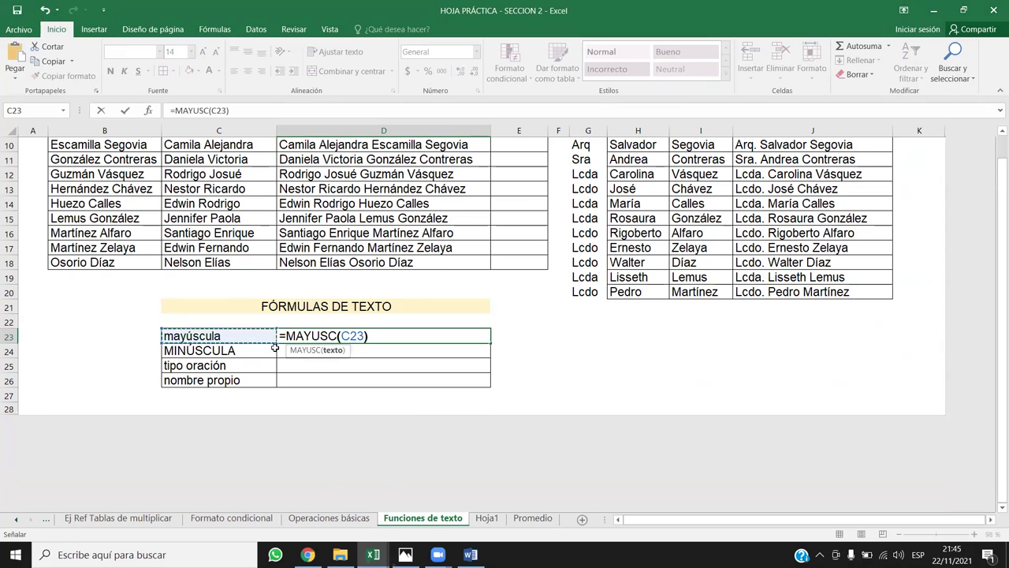
{"action": "key", "text": "Return"}
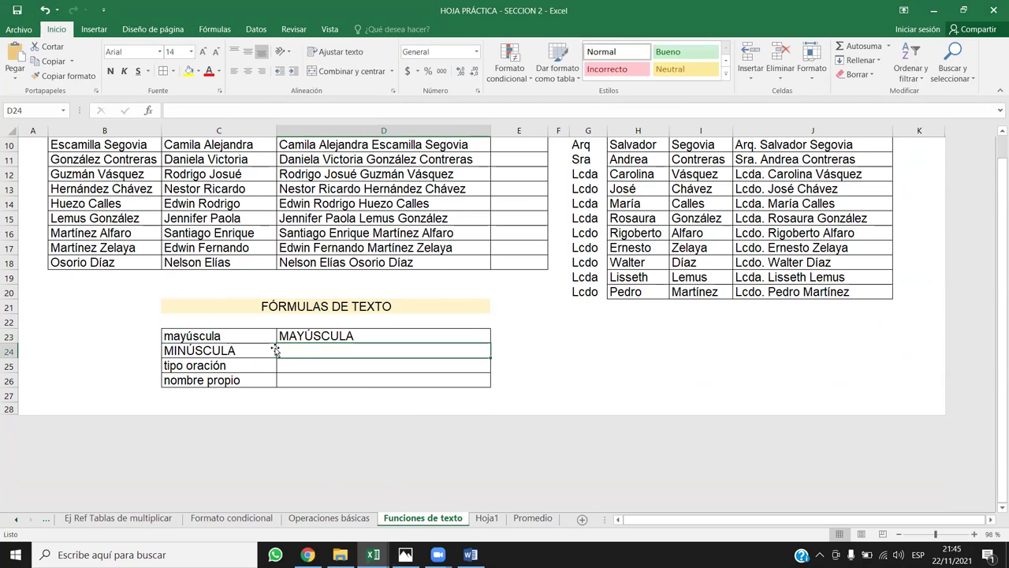
{"action": "left_click", "coordinate": [347, 328]}
Enter a MAYUSC formula in E6 that converts the full name in D6 to uppercase
{"action": "scroll", "coordinate": [478, 325], "scroll_direction": "up", "scroll_amount": 3}
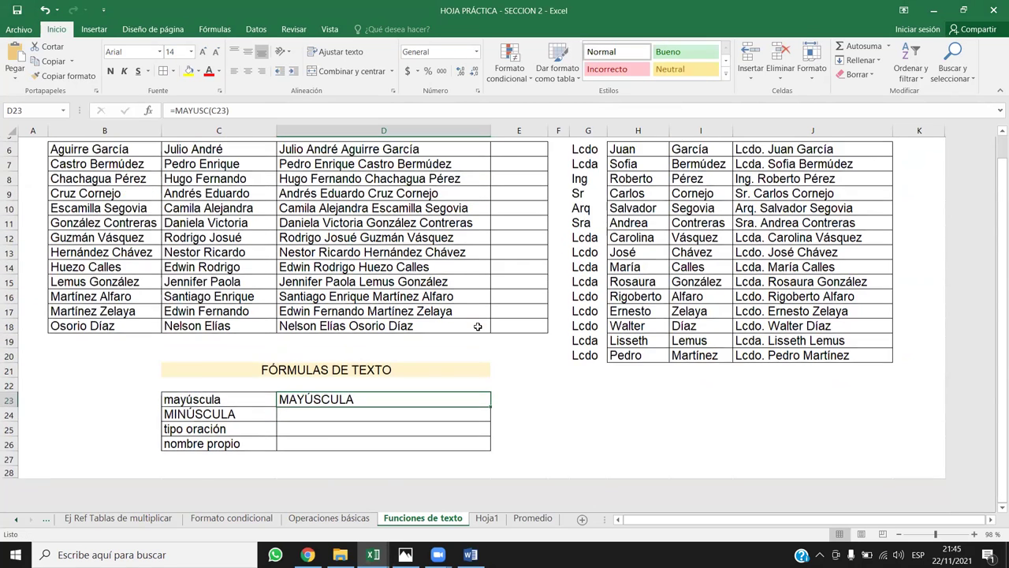
{"action": "left_click", "coordinate": [531, 219]}
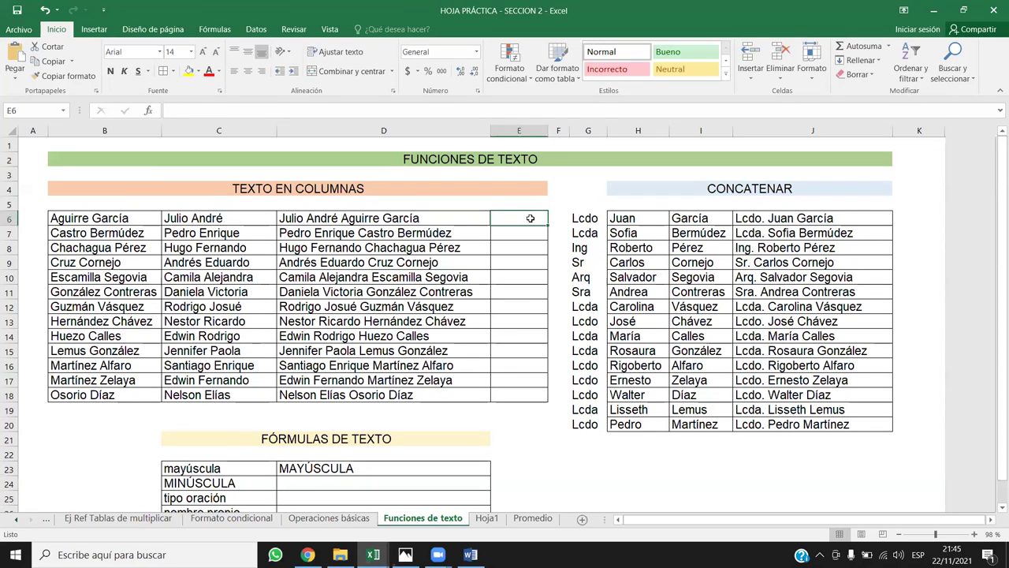
{"action": "type", "text": "=mayu"}
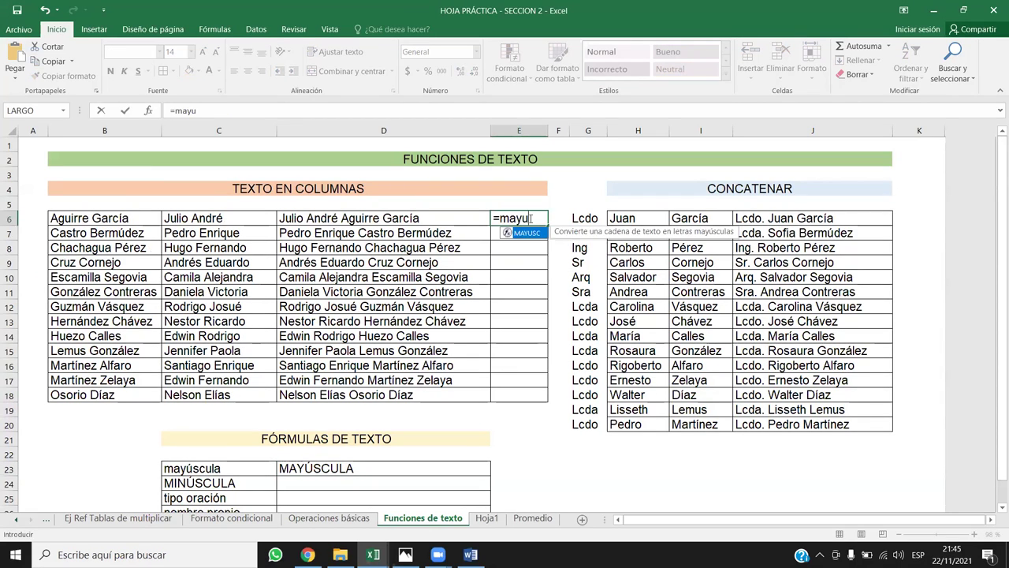
{"action": "key", "text": "Tab"}
{"action": "key", "text": "Left"}
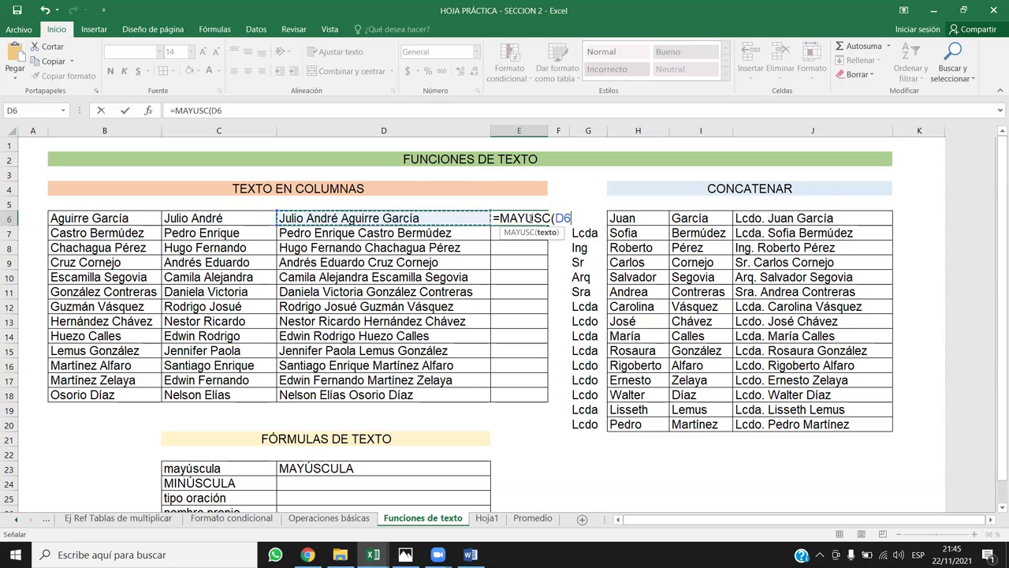
{"action": "key", "text": "Return"}
Fill the MAYUSC formula from E6 down to E18 and fit column E to its contents
{"action": "left_click", "coordinate": [532, 220]}
{"action": "double_click", "coordinate": [547, 226]}
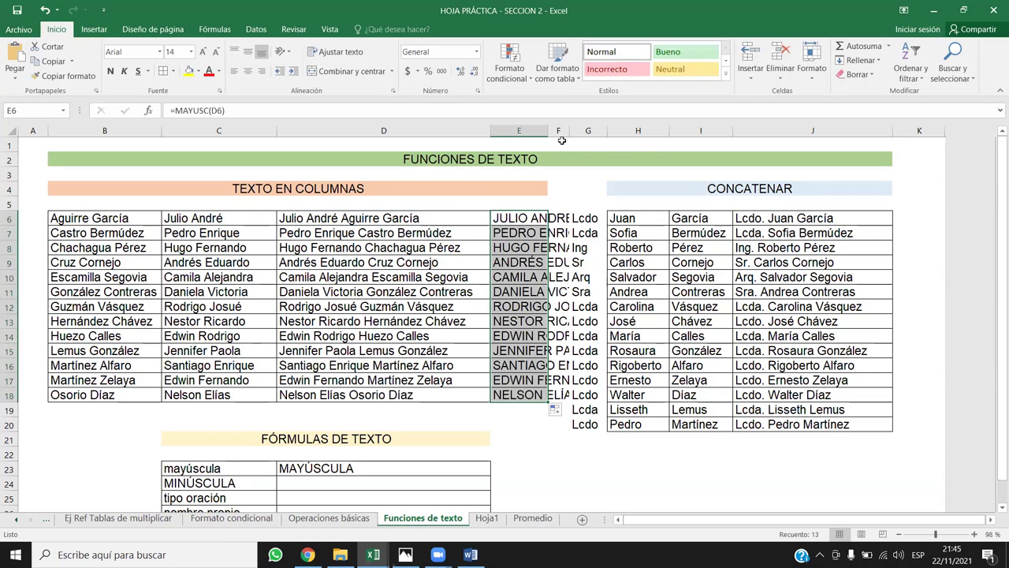
{"action": "double_click", "coordinate": [546, 131]}
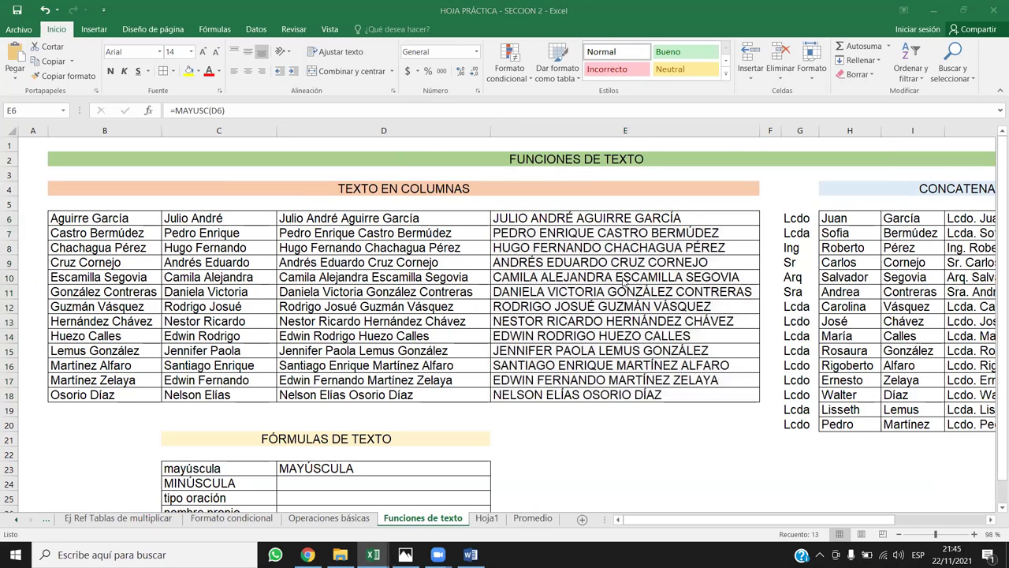
Replace the full names in D6:D18 with the uppercase results from E6:E18, pasted as values only
{"action": "left_click", "coordinate": [575, 227]}
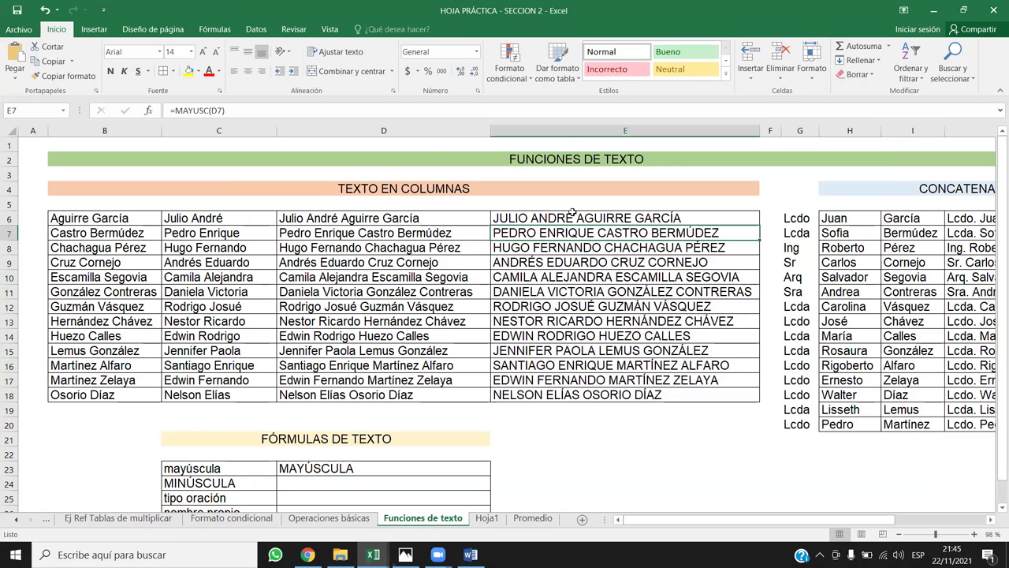
{"action": "left_click_drag", "start_coordinate": [442, 220], "coordinate": [473, 396]}
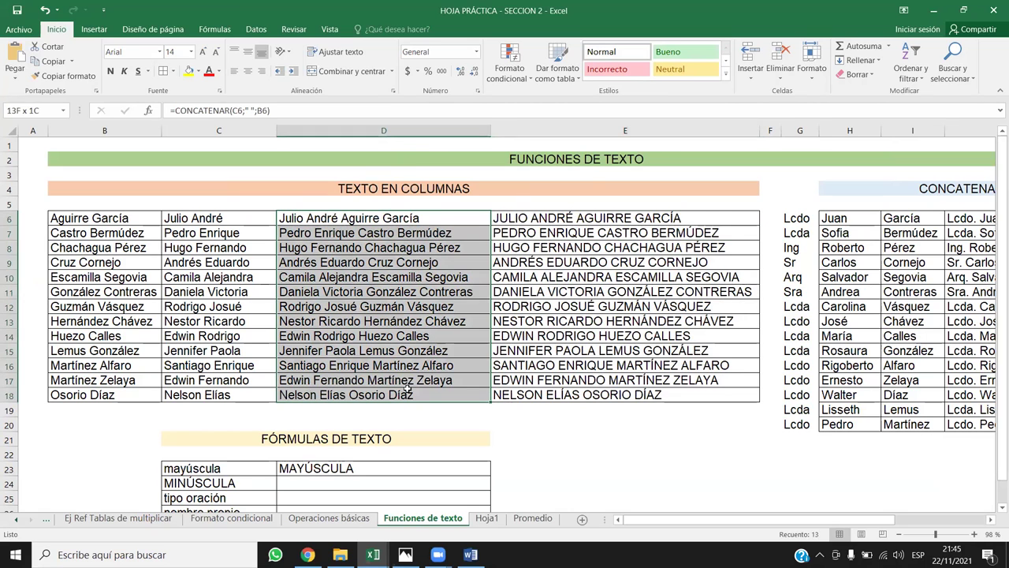
{"action": "left_click_drag", "start_coordinate": [555, 217], "coordinate": [553, 394]}
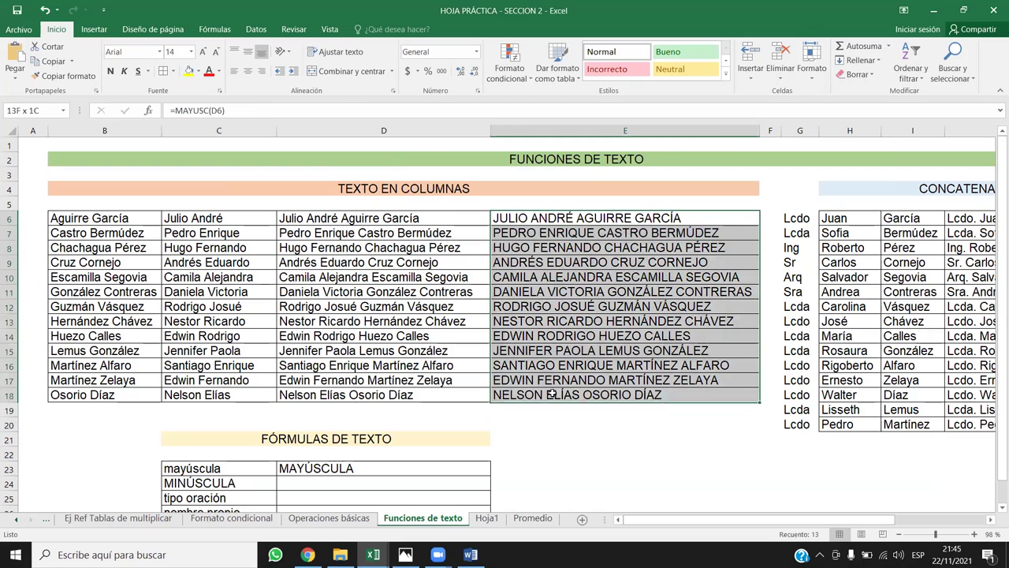
{"action": "key", "text": "ctrl+c"}
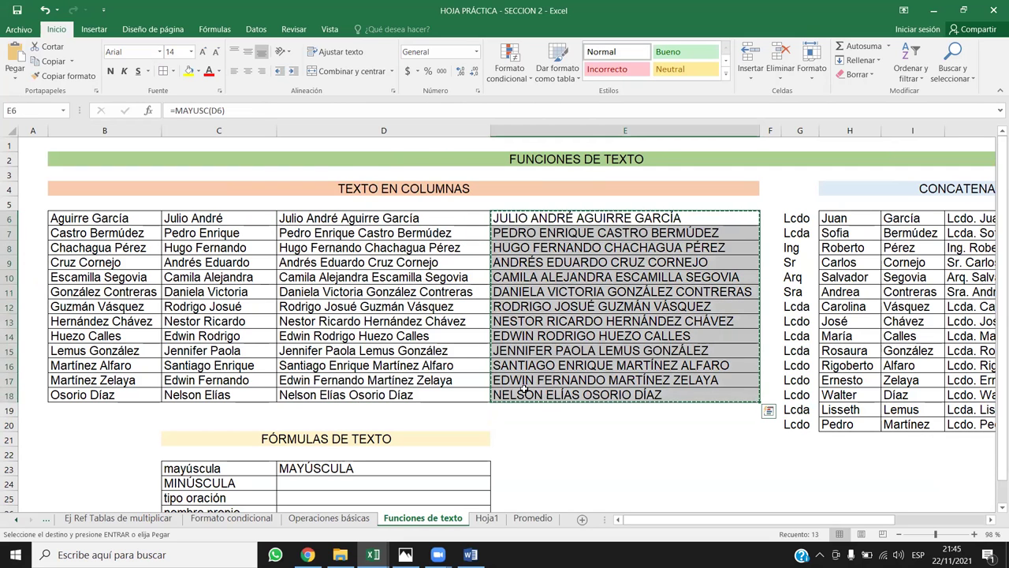
{"action": "right_click", "coordinate": [388, 222]}
{"action": "left_click", "coordinate": [435, 279]}
Clear the formulas in E6:E18, then narrow column E and widen column D to fit the uppercase names
{"action": "left_click_drag", "start_coordinate": [496, 219], "coordinate": [575, 395]}
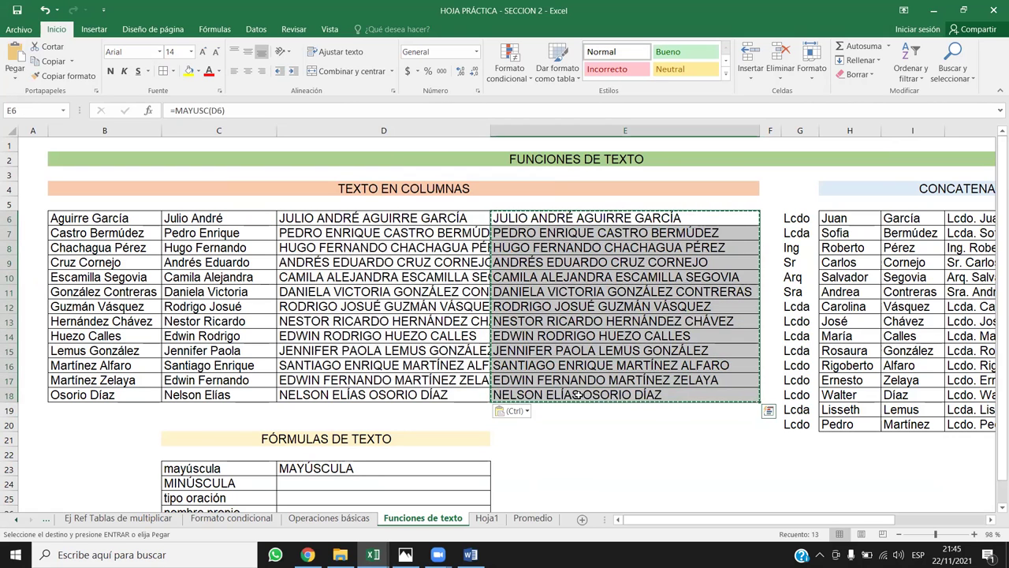
{"action": "key", "text": "Delete"}
{"action": "left_click_drag", "start_coordinate": [760, 130], "coordinate": [576, 130]}
{"action": "left_click_drag", "start_coordinate": [490, 130], "coordinate": [550, 136]}
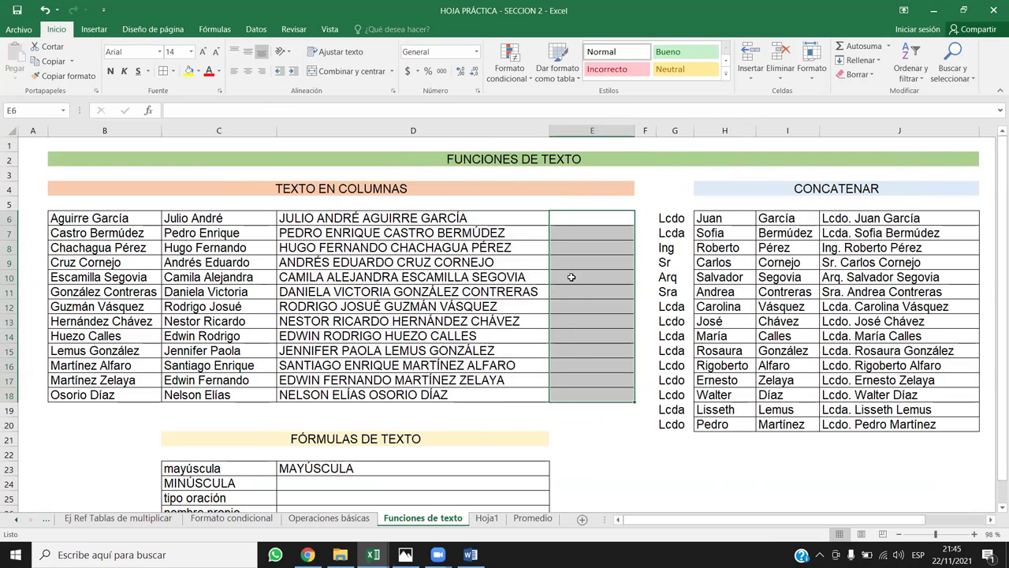
Enter =MINUSC(C24) in D24 beside "MINÚSCULA" in the FÓRMULAS DE TEXTO table
{"action": "scroll", "coordinate": [372, 342], "scroll_direction": "down", "scroll_amount": 2}
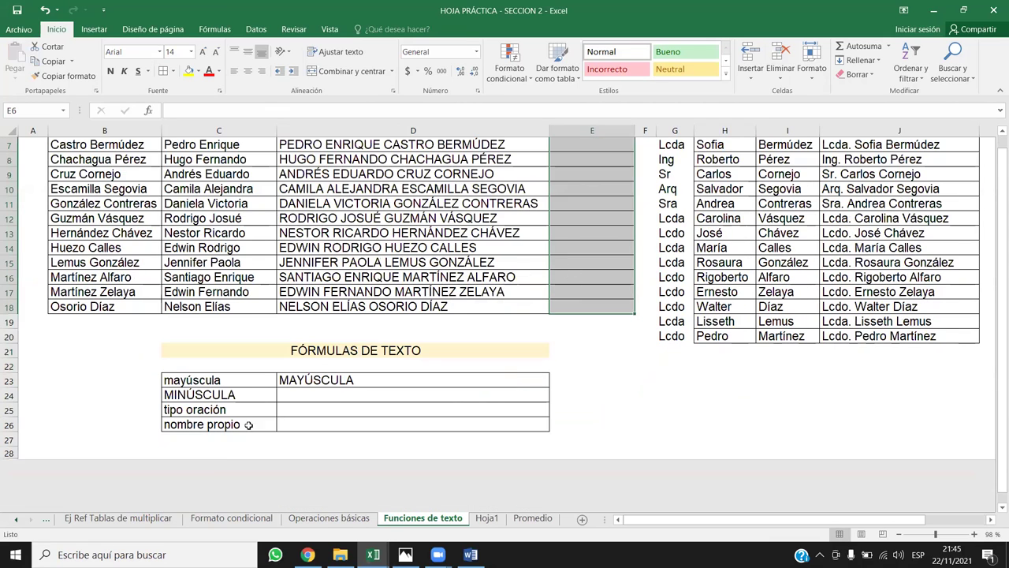
{"action": "left_click", "coordinate": [311, 382]}
{"action": "left_click", "coordinate": [316, 398]}
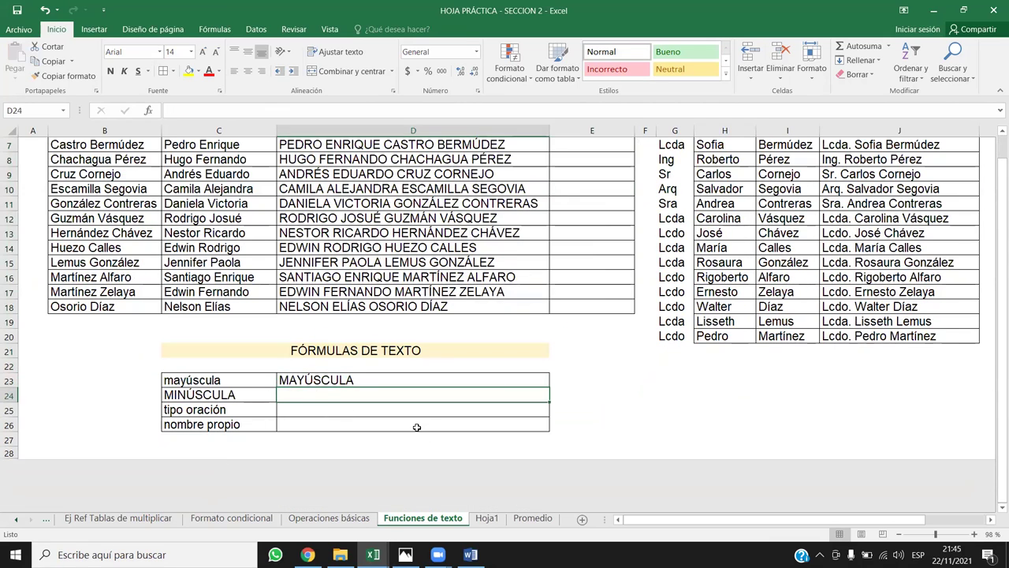
{"action": "type", "text": "=MINU"}
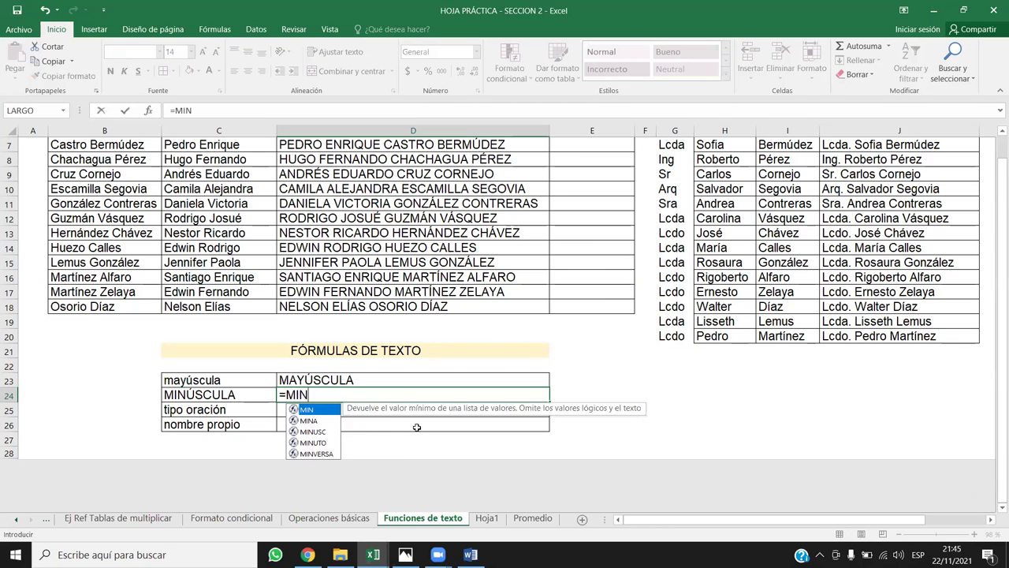
{"action": "double_click", "coordinate": [326, 410]}
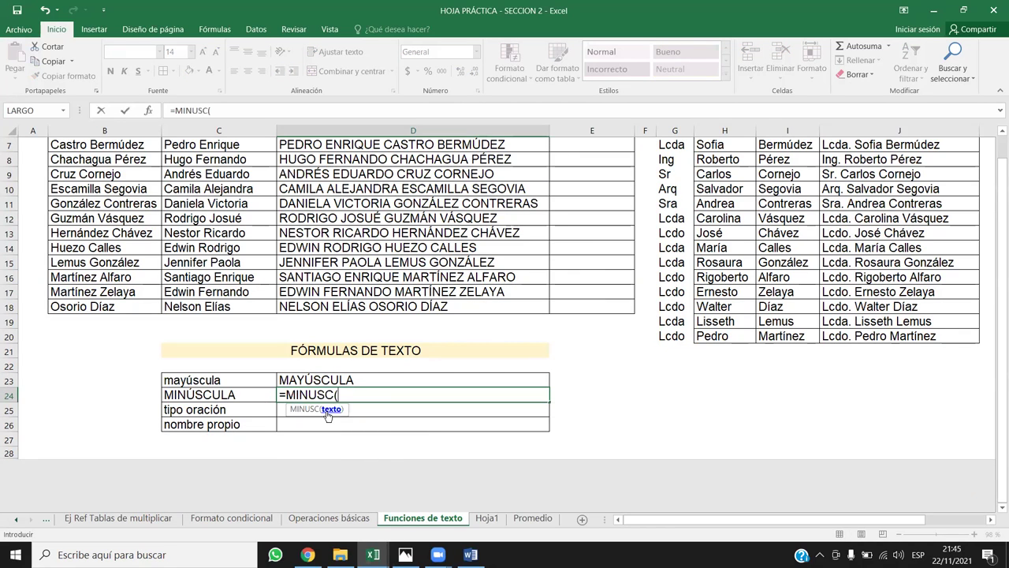
{"action": "left_click", "coordinate": [236, 398]}
{"action": "type", "text": ")"}
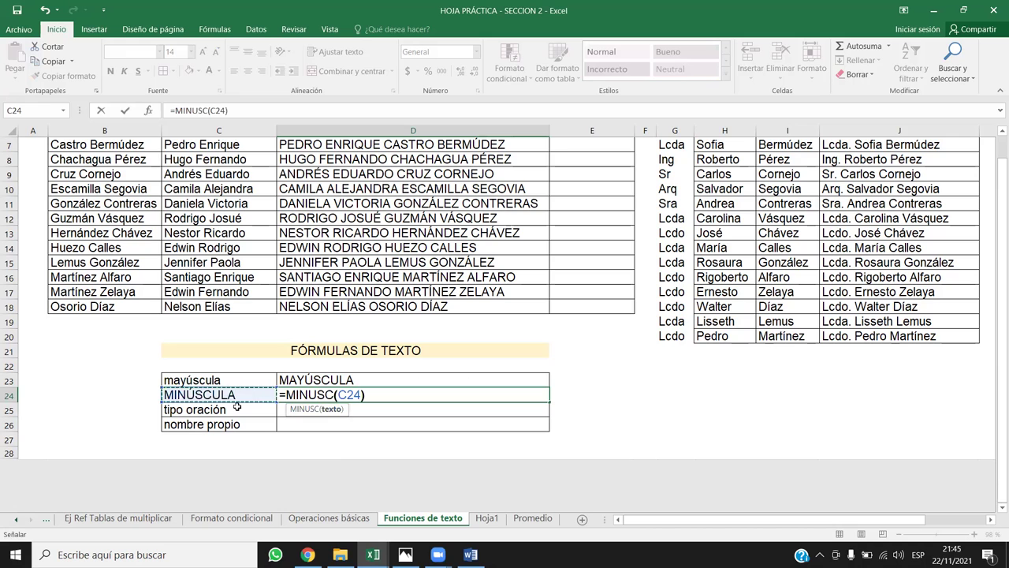
{"action": "key", "text": "Return"}
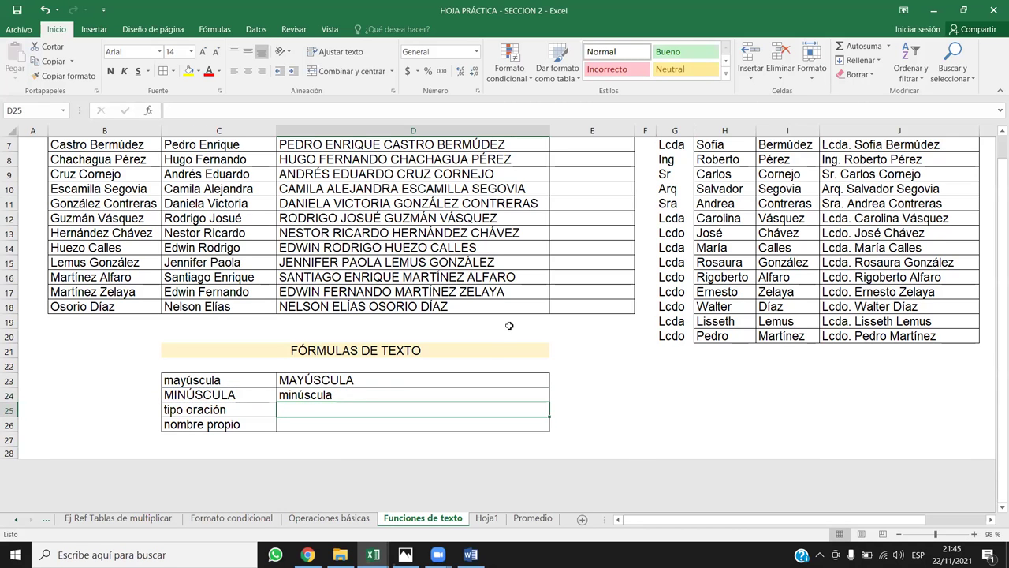
Enter a MINUSC formula in E6 that converts the full name in D6 to lowercase
{"action": "scroll", "coordinate": [509, 325], "scroll_direction": "up", "scroll_amount": 2}
{"action": "left_click", "coordinate": [570, 216]}
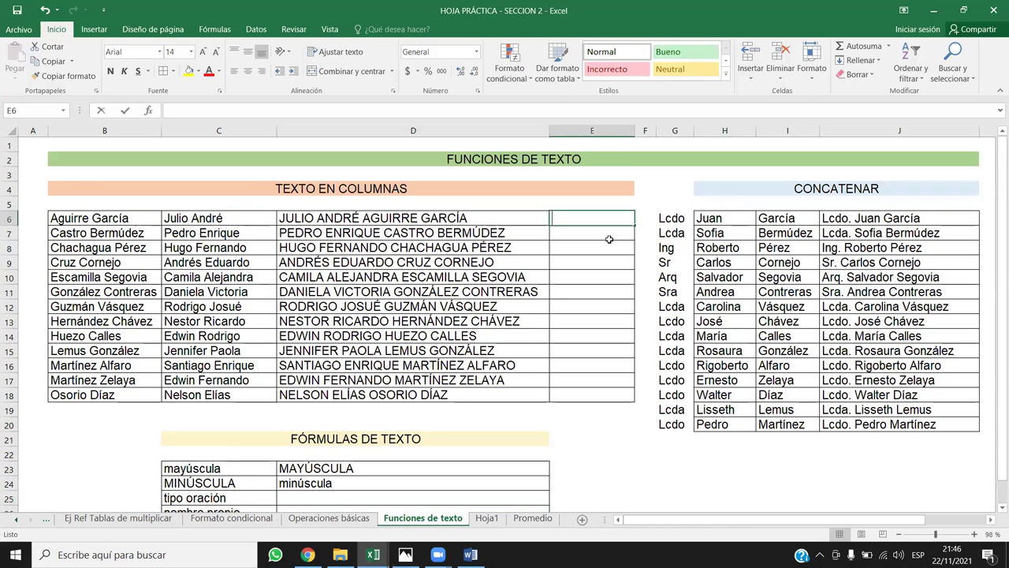
{"action": "type", "text": "=minu"}
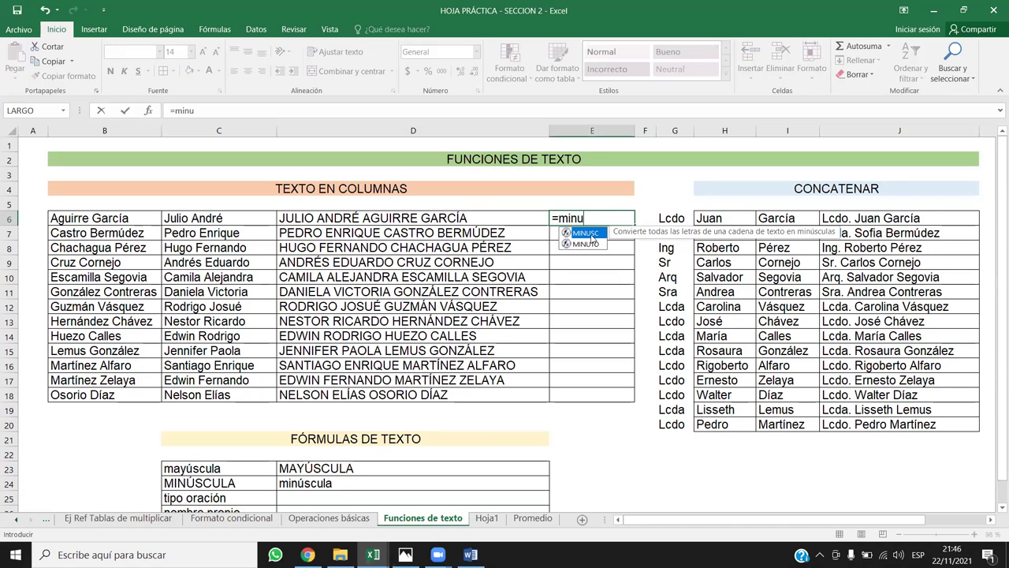
{"action": "double_click", "coordinate": [593, 234]}
{"action": "left_click", "coordinate": [442, 218]}
{"action": "key", "text": "Return"}
Fill the MINUSC formula from E6 down to E18 and widen column E to show the full names
{"action": "left_click", "coordinate": [612, 220]}
{"action": "double_click", "coordinate": [634, 226]}
{"action": "left_click_drag", "start_coordinate": [643, 133], "coordinate": [786, 136]}
{"action": "left_click", "coordinate": [658, 230]}
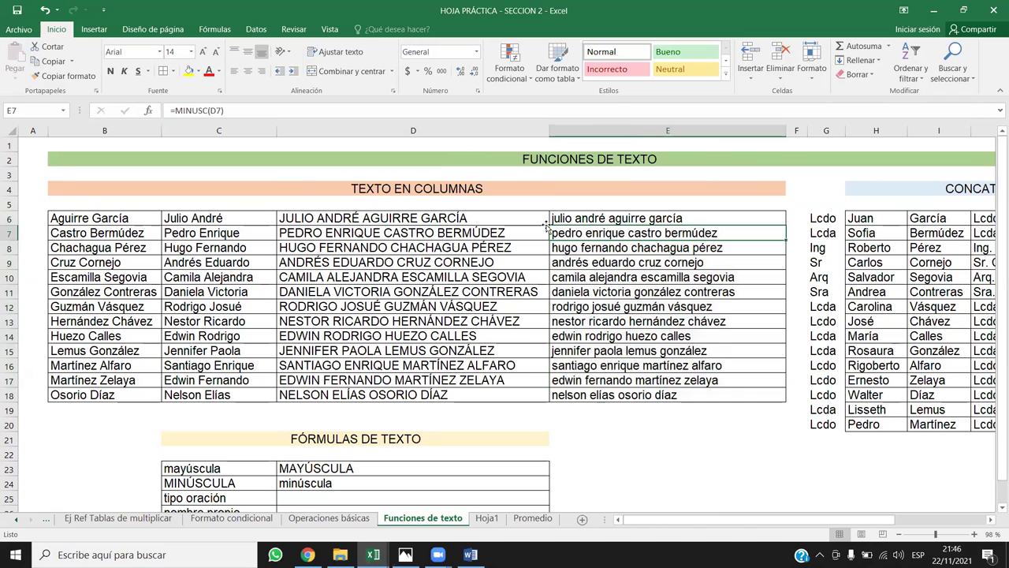
Replace the uppercase names in D6:D18 with the lowercase results from E6:E18, pasted as values only
{"action": "left_click_drag", "start_coordinate": [576, 215], "coordinate": [579, 397]}
{"action": "key", "text": "ctrl+c"}
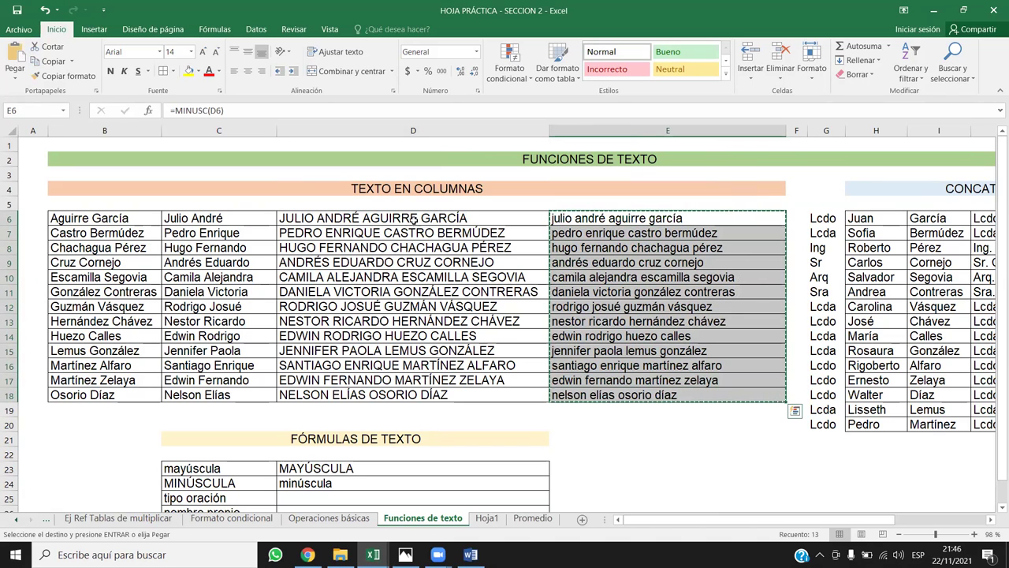
{"action": "left_click", "coordinate": [411, 221]}
{"action": "right_click", "coordinate": [414, 223]}
{"action": "left_click", "coordinate": [461, 275]}
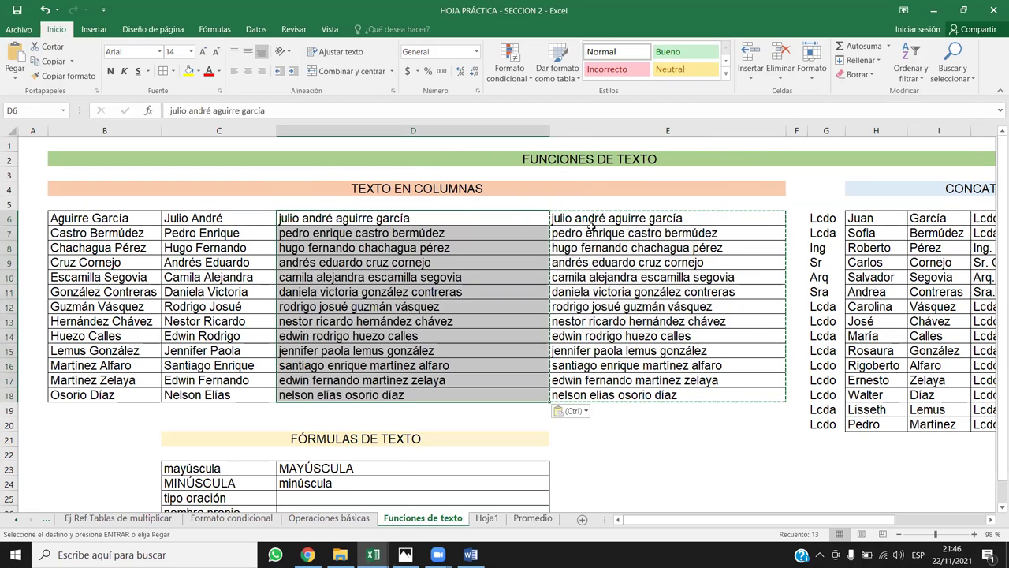
Clear the MINUSC formulas in E6:E18 and narrow column D around the lowercase names
{"action": "left_click_drag", "start_coordinate": [623, 219], "coordinate": [623, 396]}
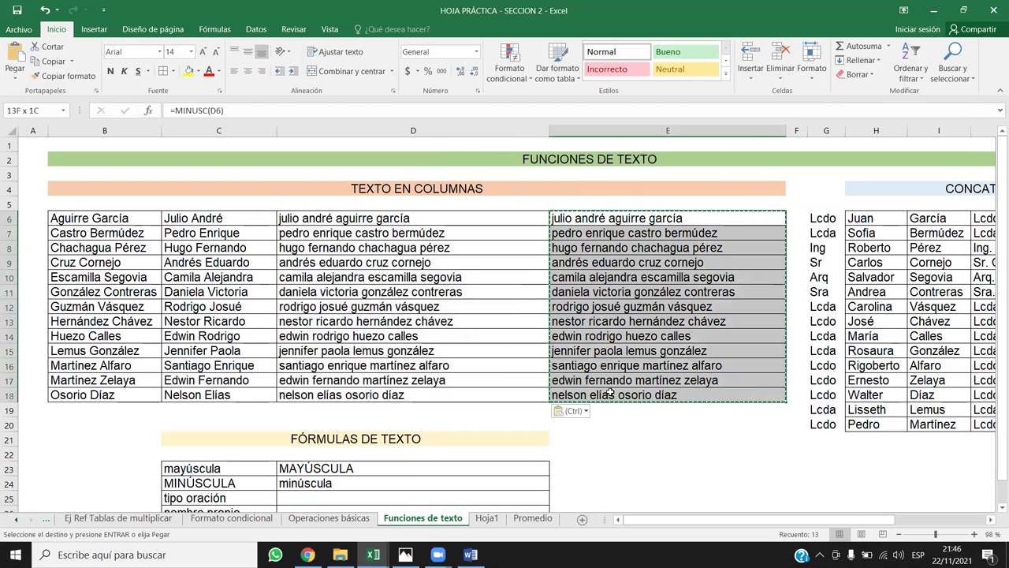
{"action": "key", "text": "Delete"}
{"action": "left_click_drag", "start_coordinate": [545, 134], "coordinate": [476, 134]}
{"action": "left_click", "coordinate": [489, 306]}
{"action": "left_click_drag", "start_coordinate": [380, 222], "coordinate": [389, 389]}
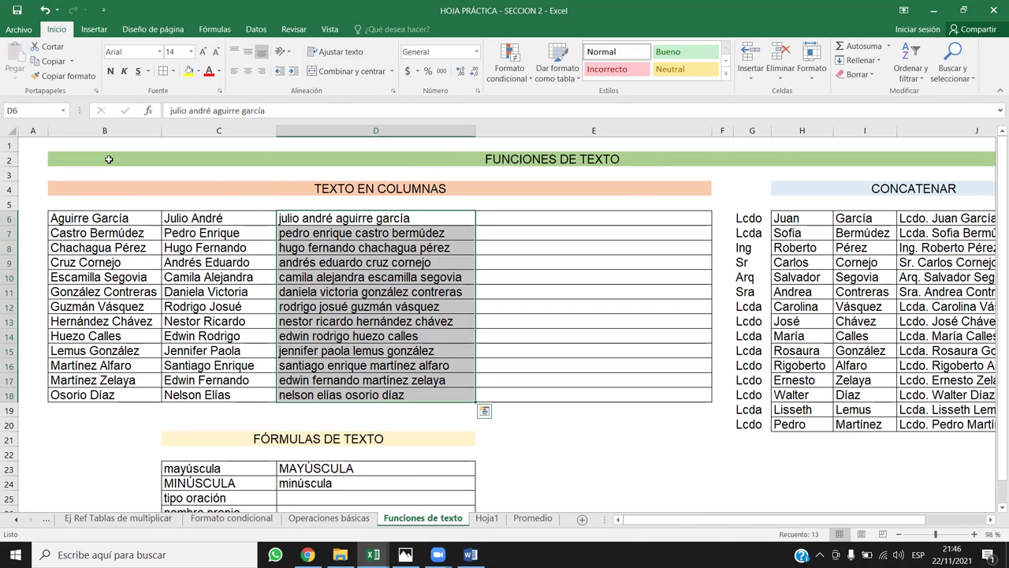
Delete row 25, "tipo oración", from the FÓRMULAS DE TEXTO table
{"action": "scroll", "coordinate": [551, 219], "scroll_direction": "down", "scroll_amount": 2}
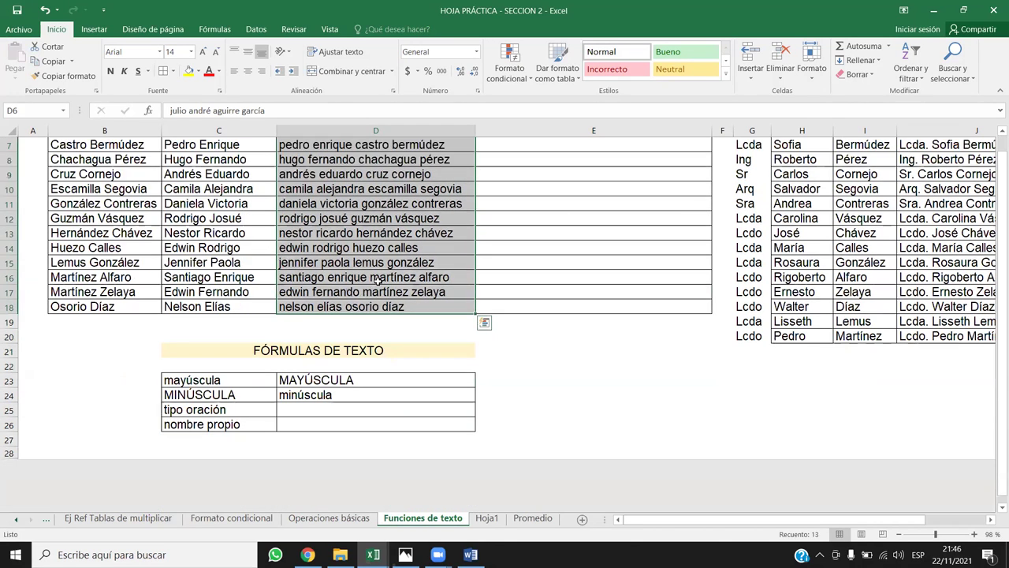
{"action": "left_click", "coordinate": [191, 426]}
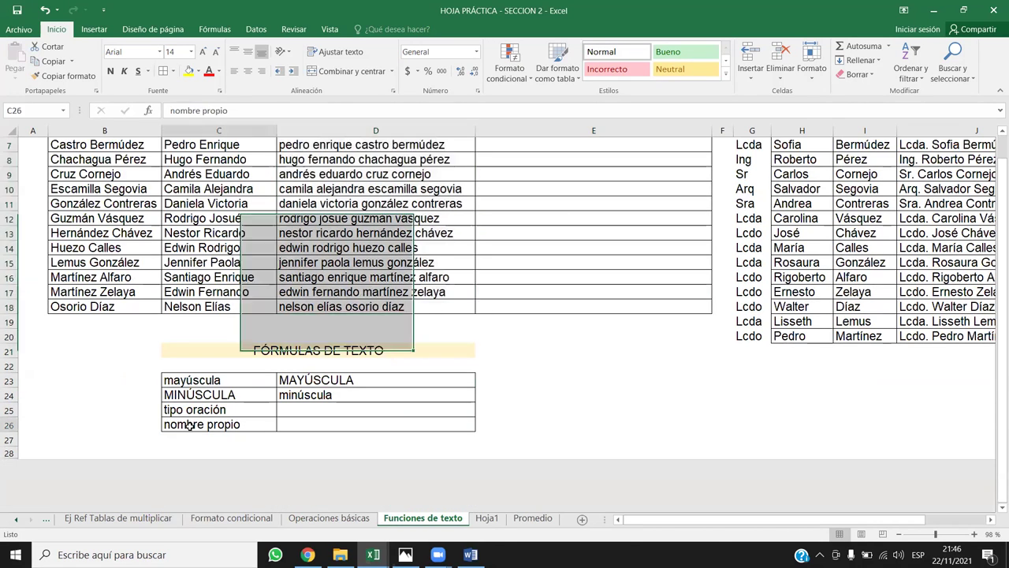
{"action": "left_click", "coordinate": [8, 424]}
{"action": "left_click", "coordinate": [8, 409]}
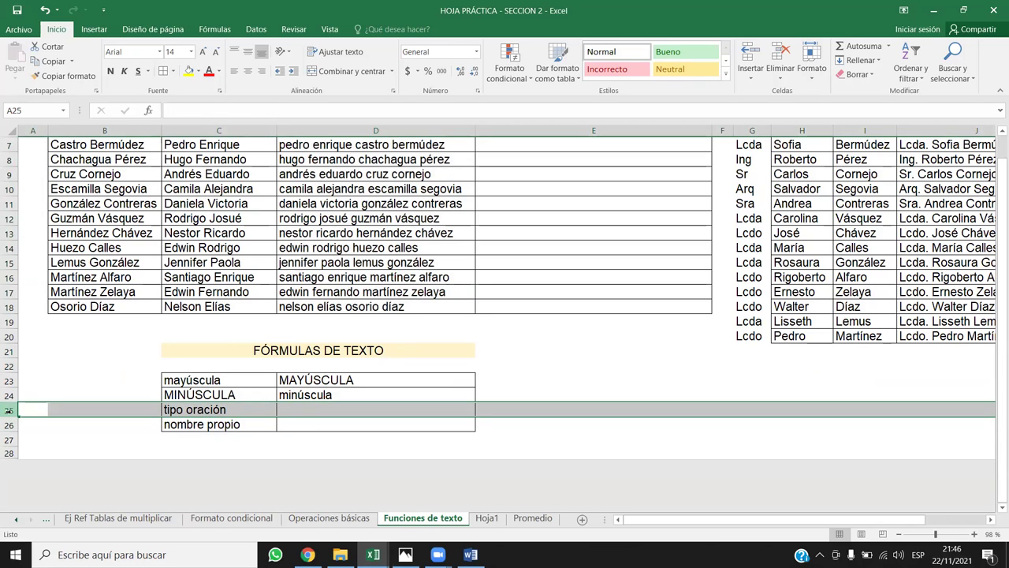
{"action": "key", "text": "ctrl+minus"}
Enter =NOMPROPIO(D6) in E6 to capitalize the first letter of each word in the full name
{"action": "scroll", "coordinate": [320, 293], "scroll_direction": "up", "scroll_amount": 2}
{"action": "left_click", "coordinate": [383, 198]}
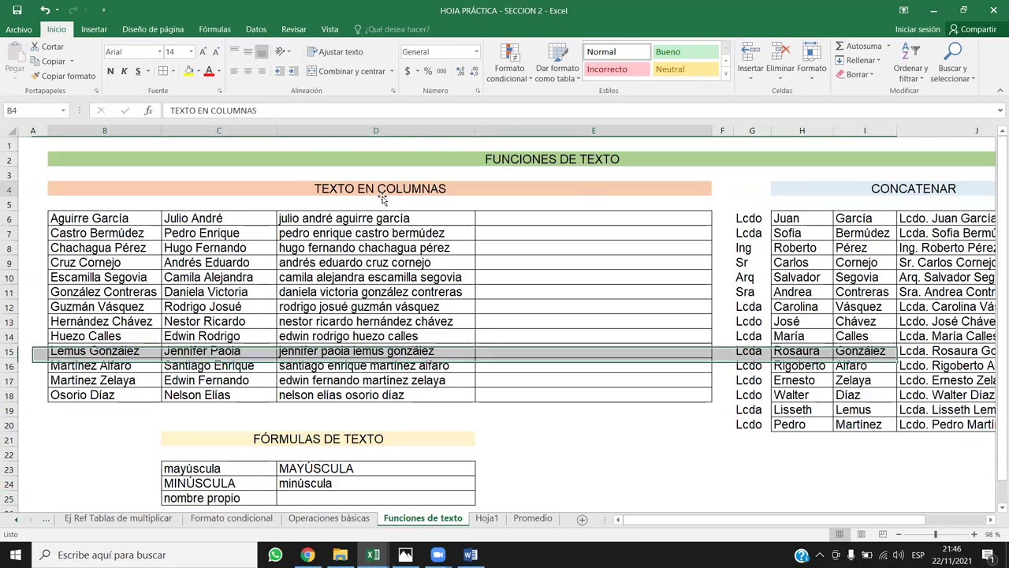
{"action": "left_click", "coordinate": [426, 228]}
{"action": "left_click", "coordinate": [435, 218]}
{"action": "left_click", "coordinate": [521, 218]}
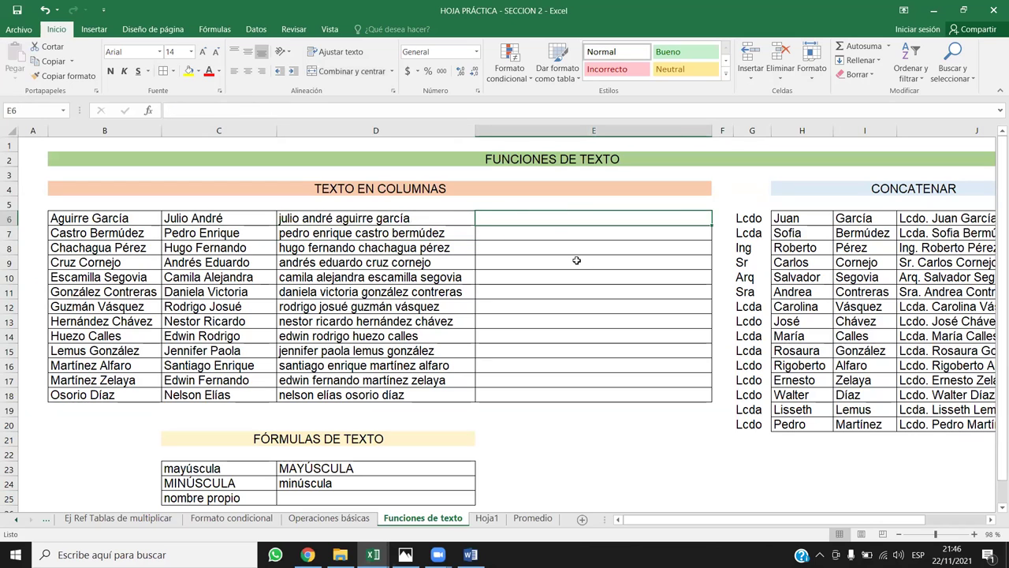
{"action": "type", "text": "}"}
{"action": "type", "text": "="}
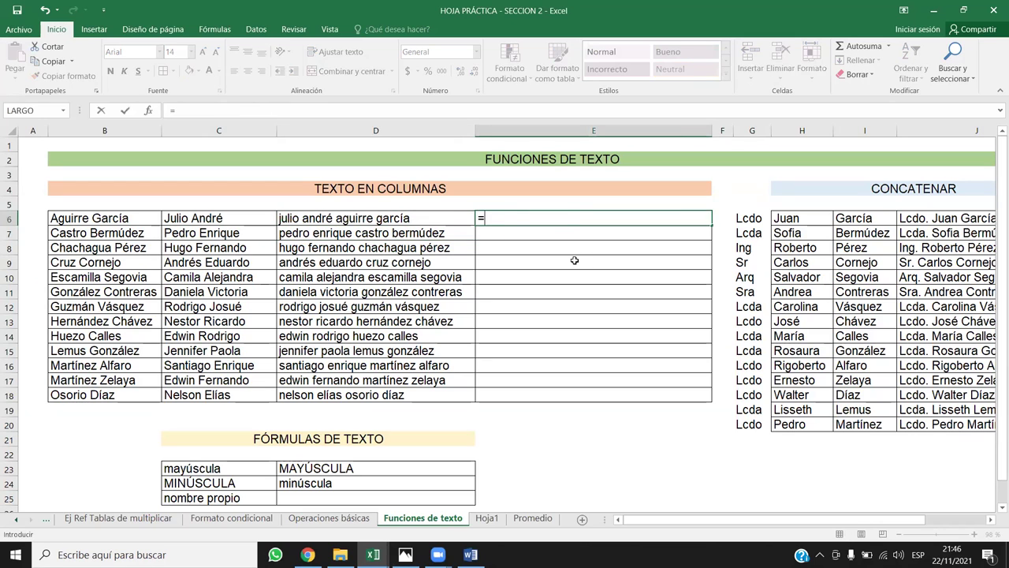
{"action": "type", "text": "NOM"}
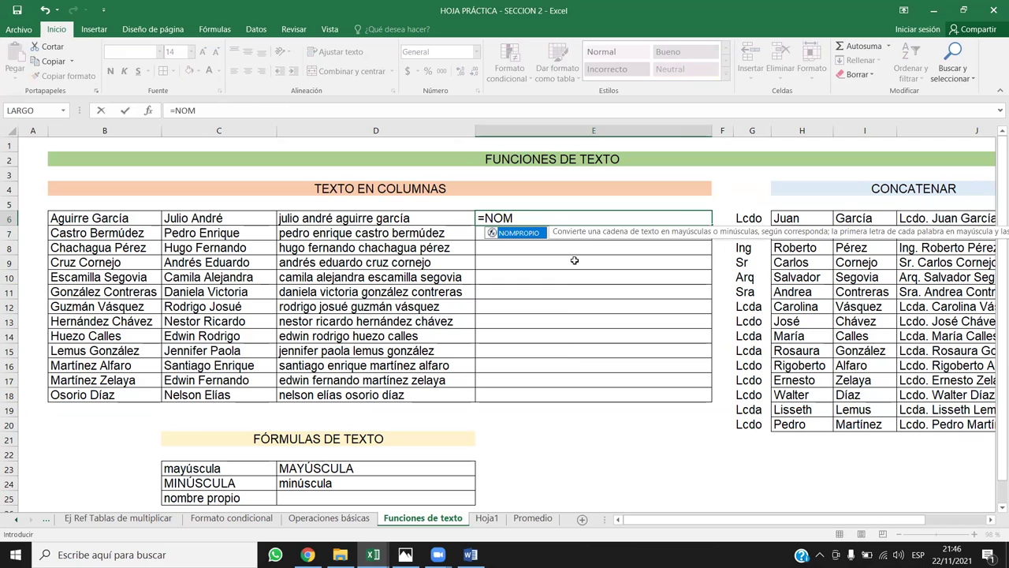
{"action": "double_click", "coordinate": [527, 234]}
{"action": "left_click", "coordinate": [382, 220]}
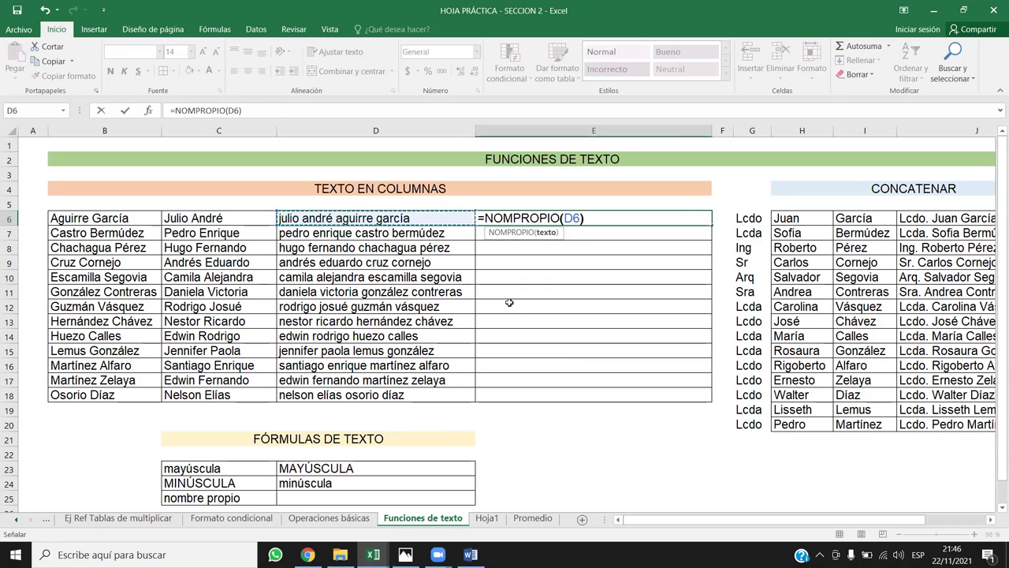
{"action": "type", "text": ")"}
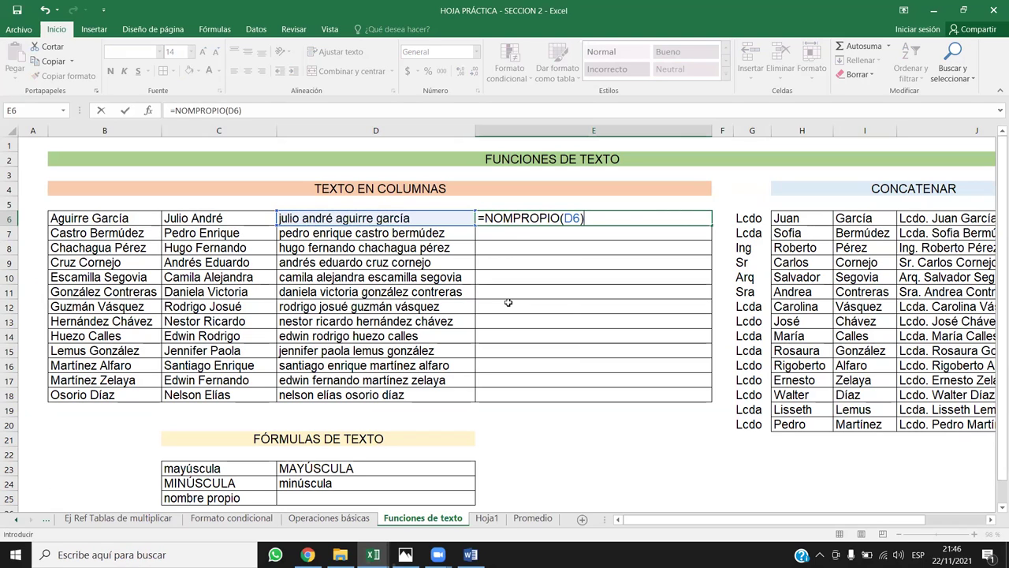
{"action": "key", "text": "Return"}
Fill the NOMPROPIO formula from E6 down to E18
{"action": "left_click", "coordinate": [664, 219]}
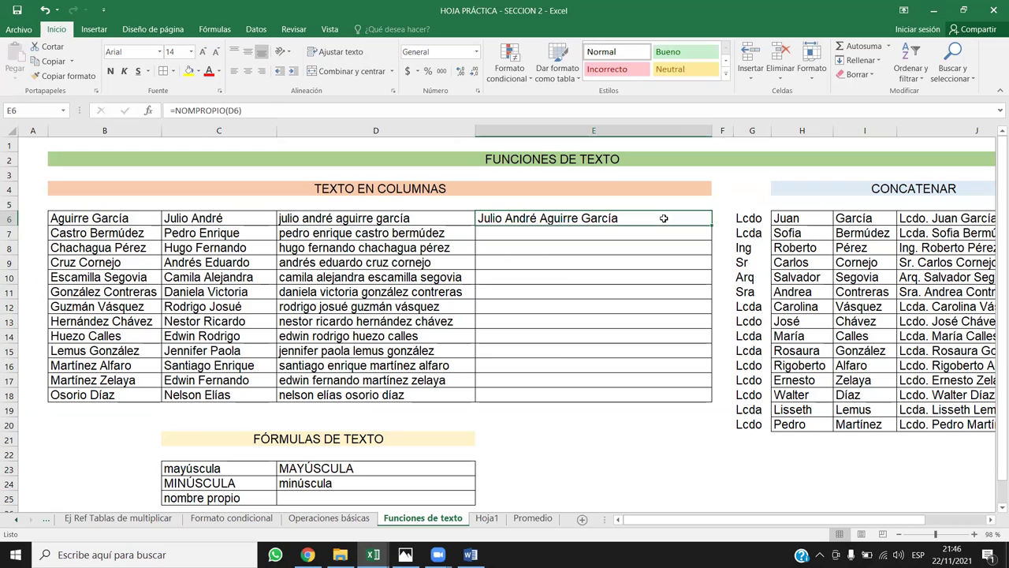
{"action": "double_click", "coordinate": [709, 225]}
{"action": "left_click", "coordinate": [549, 450]}
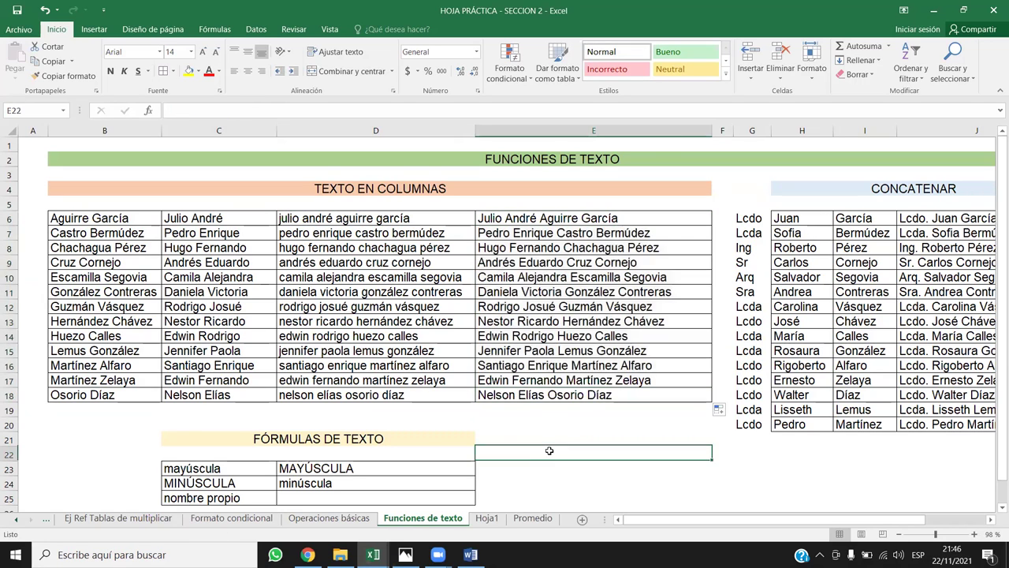
Delete the uppercase names table in the Word document and paste the lowercase name from worksheet cell D6 in its place
{"action": "left_click", "coordinate": [471, 554]}
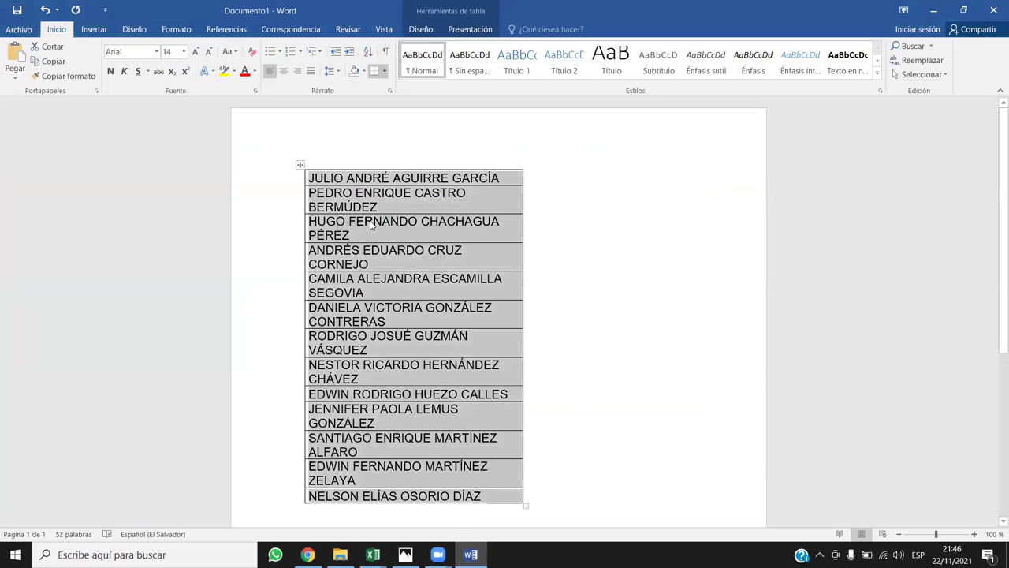
{"action": "key", "text": "BackSpace"}
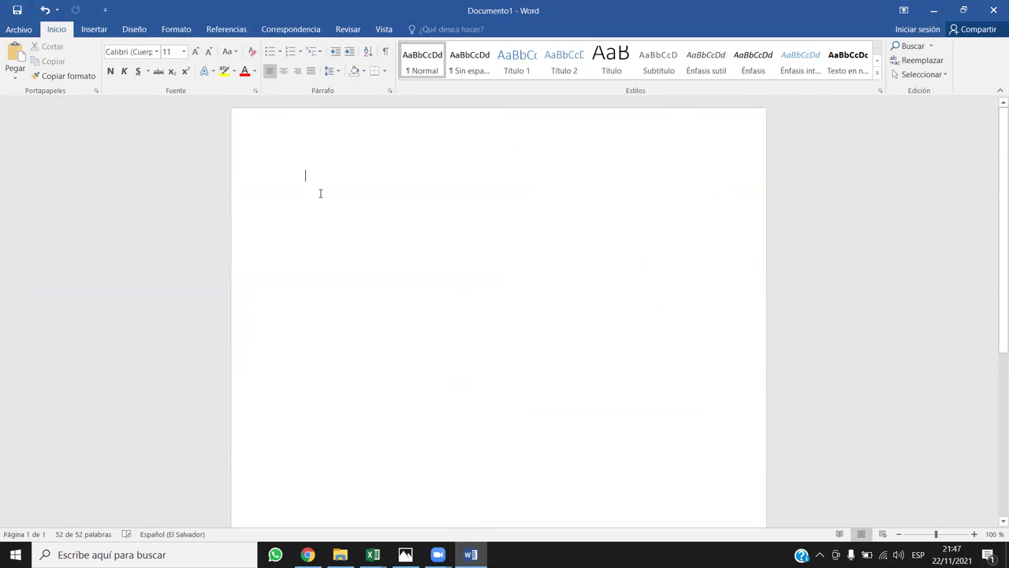
{"action": "key", "text": "alt+Tab"}
{"action": "left_click", "coordinate": [356, 215]}
{"action": "key", "text": "ctrl+c"}
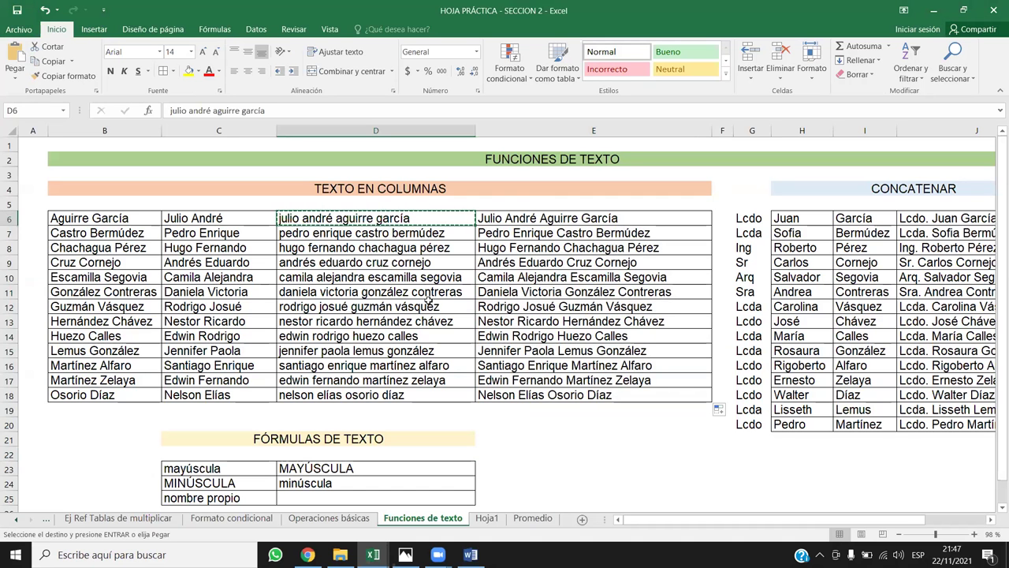
{"action": "key", "text": "Right"}
{"action": "key", "text": "alt+Tab"}
{"action": "key", "text": "ctrl+v"}
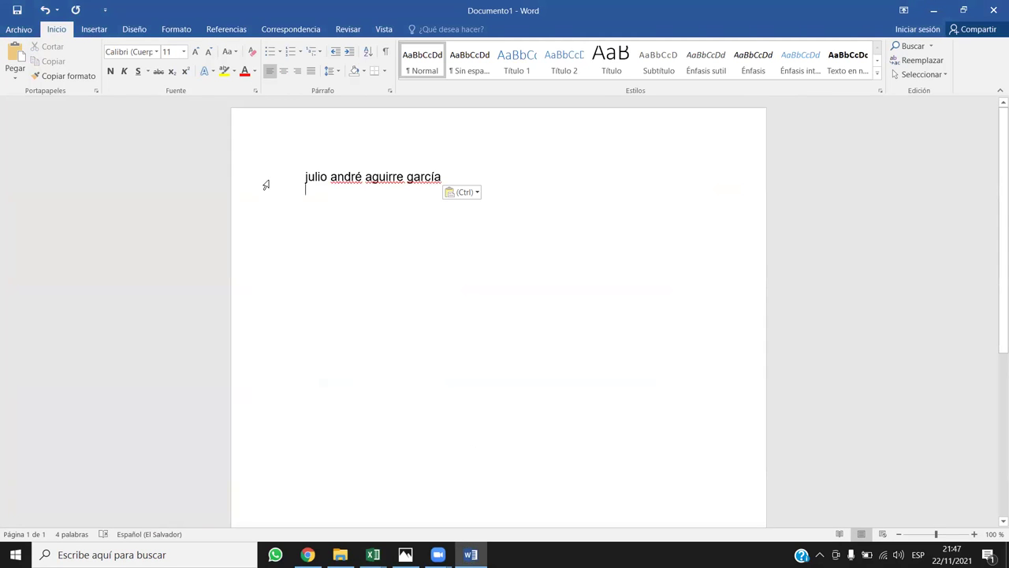
Change the pasted full name in the Word document to capitalize each word
{"action": "left_click", "coordinate": [266, 184]}
{"action": "left_click", "coordinate": [233, 53]}
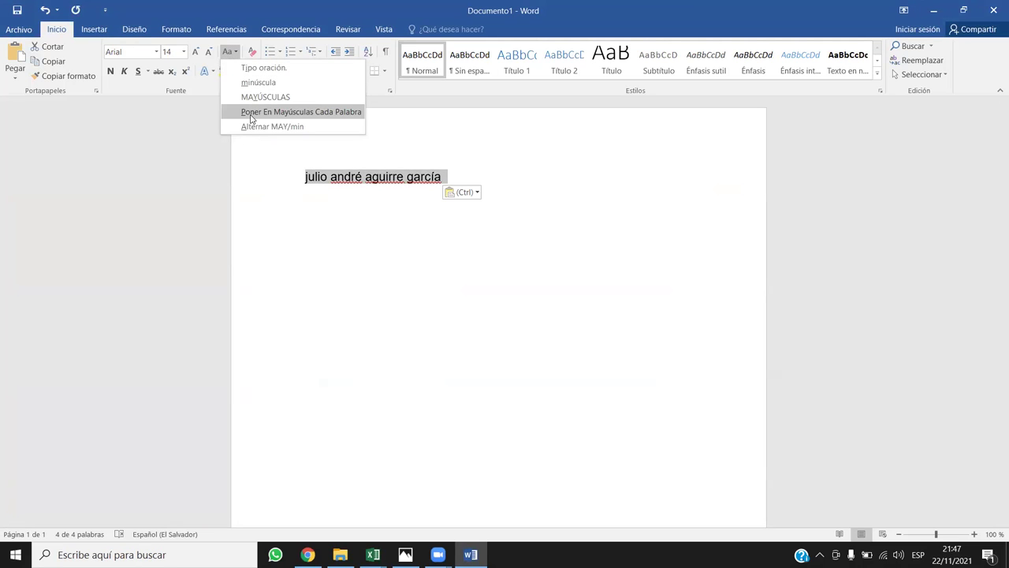
{"action": "left_click", "coordinate": [326, 112]}
{"action": "left_click", "coordinate": [321, 187]}
{"action": "triple_click", "coordinate": [476, 174]}
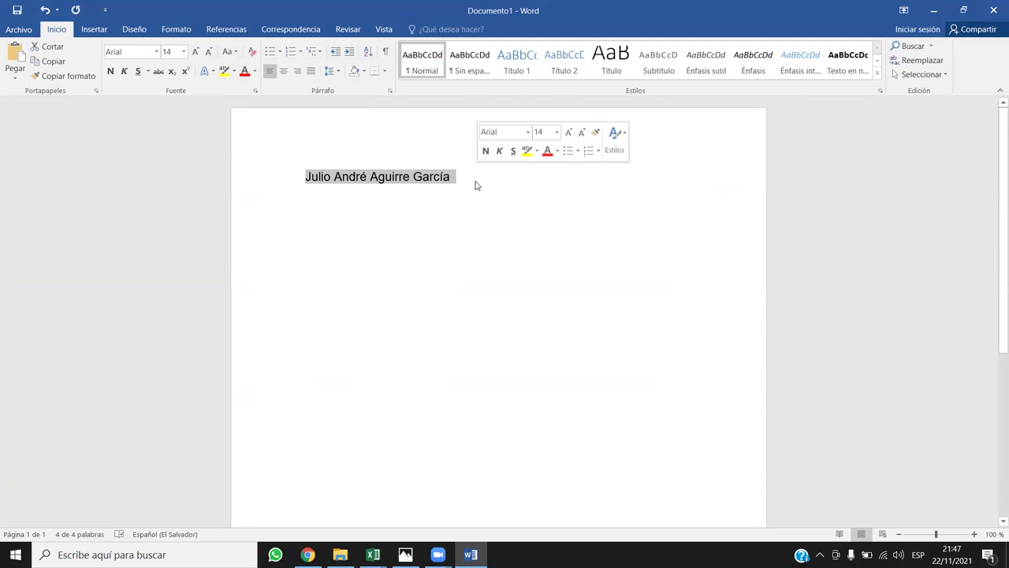
Switch back to the Excel workbook and enter =NOMPROPIO(C25) in D25, beside "nombre propio"
{"action": "key", "text": "alt+Tab"}
{"action": "key", "text": "Escape"}
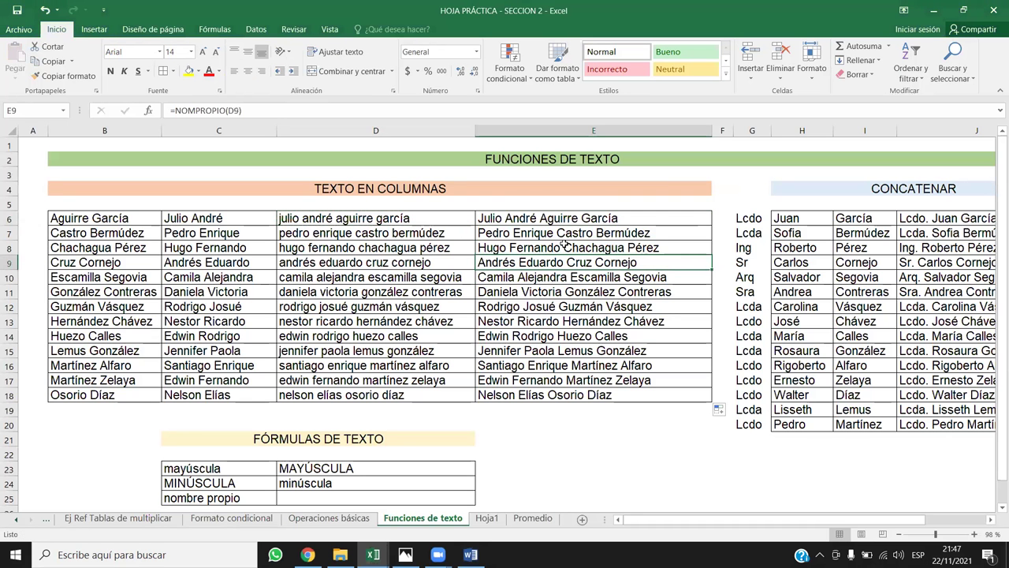
{"action": "left_click_drag", "start_coordinate": [528, 218], "coordinate": [526, 394]}
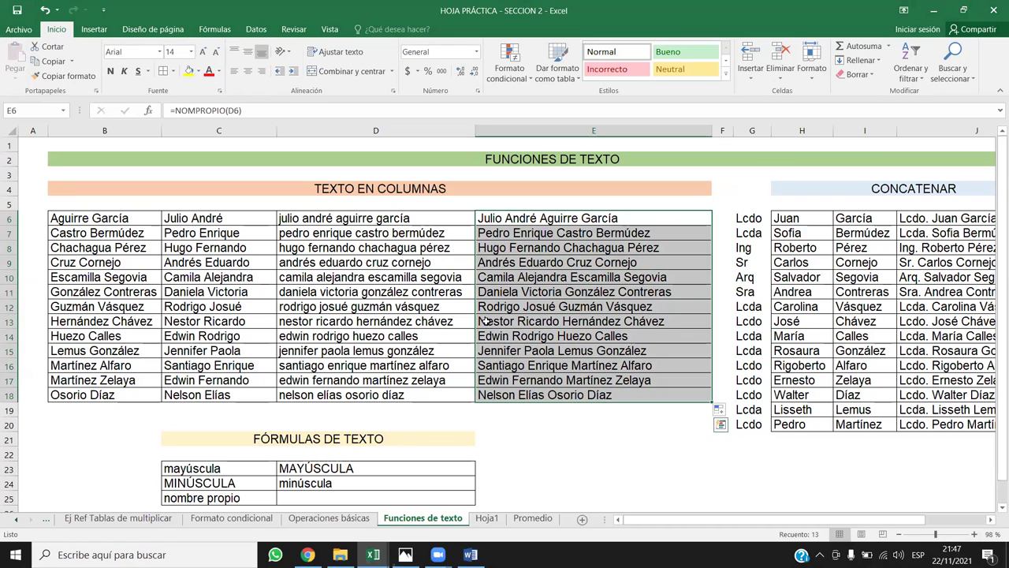
{"action": "left_click", "coordinate": [325, 500]}
{"action": "type", "text": "="}
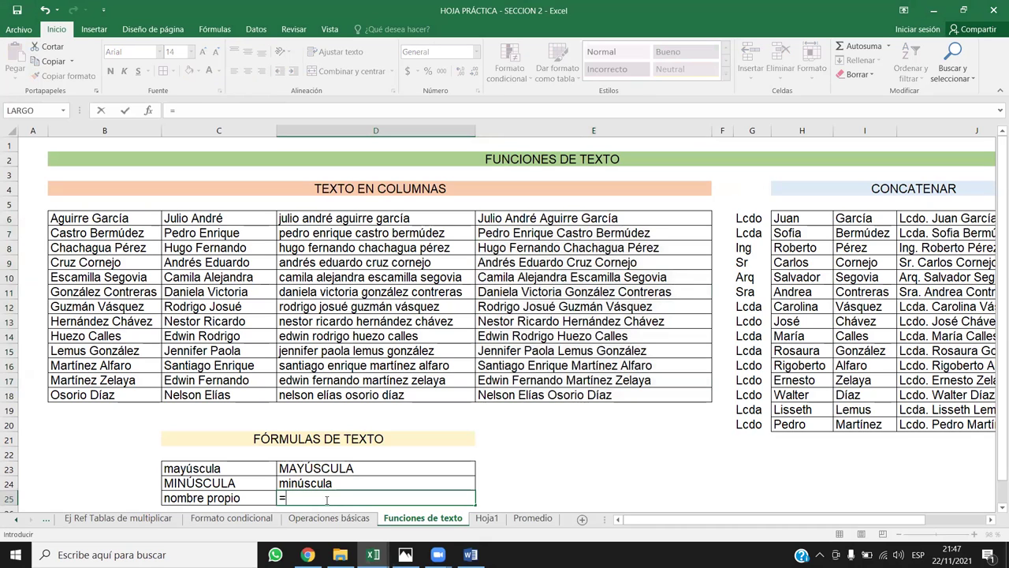
{"action": "type", "text": "NOM"}
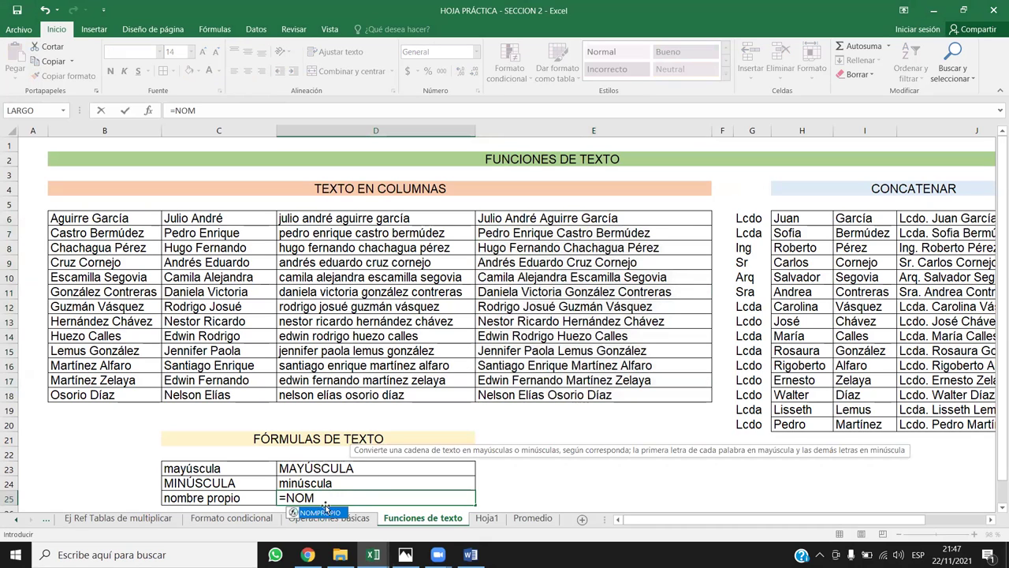
{"action": "double_click", "coordinate": [321, 513]}
{"action": "left_click", "coordinate": [218, 497]}
{"action": "key", "text": "Return"}
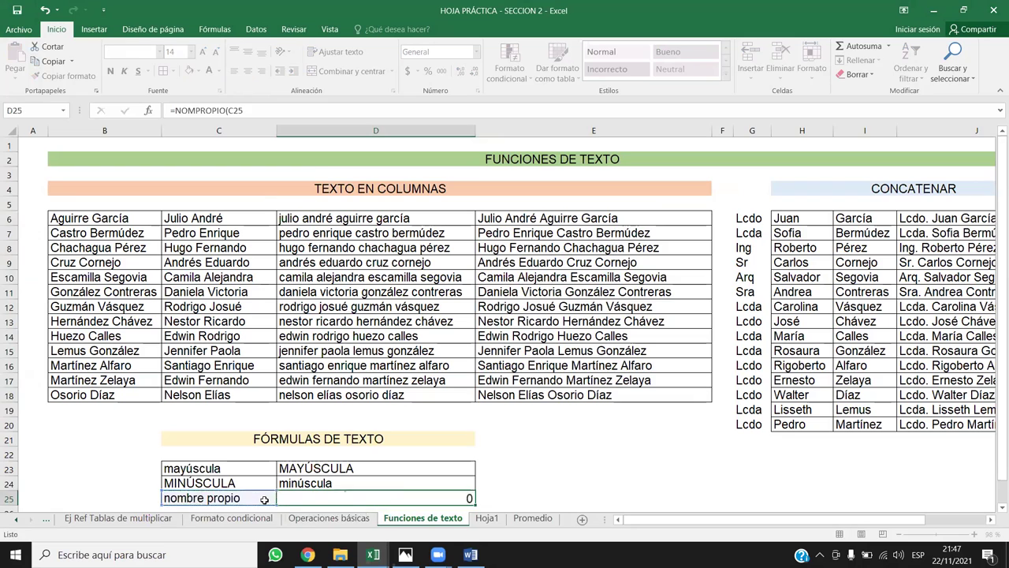
{"action": "scroll", "coordinate": [455, 320], "scroll_direction": "down", "scroll_amount": 2}
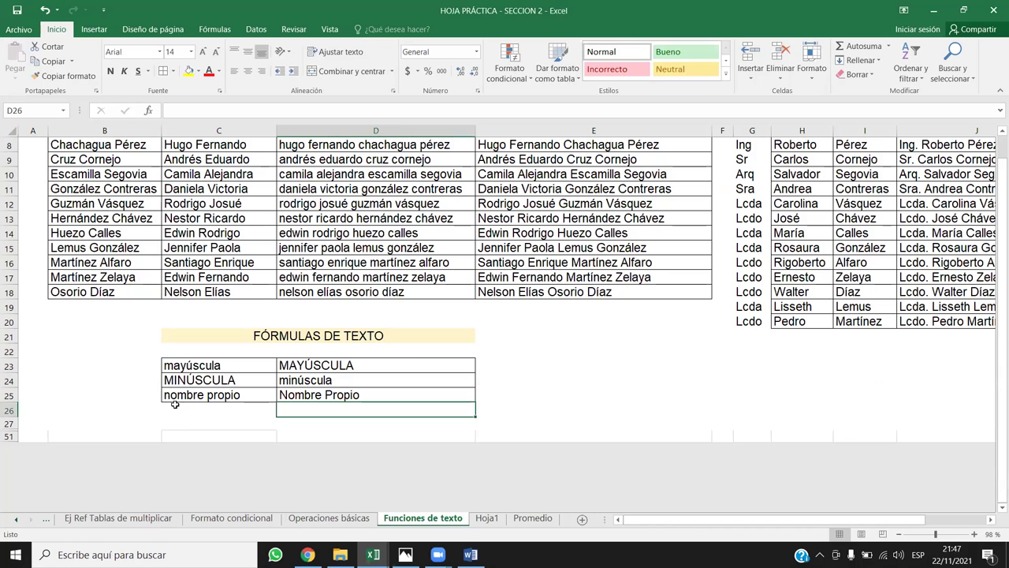
{"action": "left_click_drag", "start_coordinate": [236, 367], "coordinate": [346, 381]}
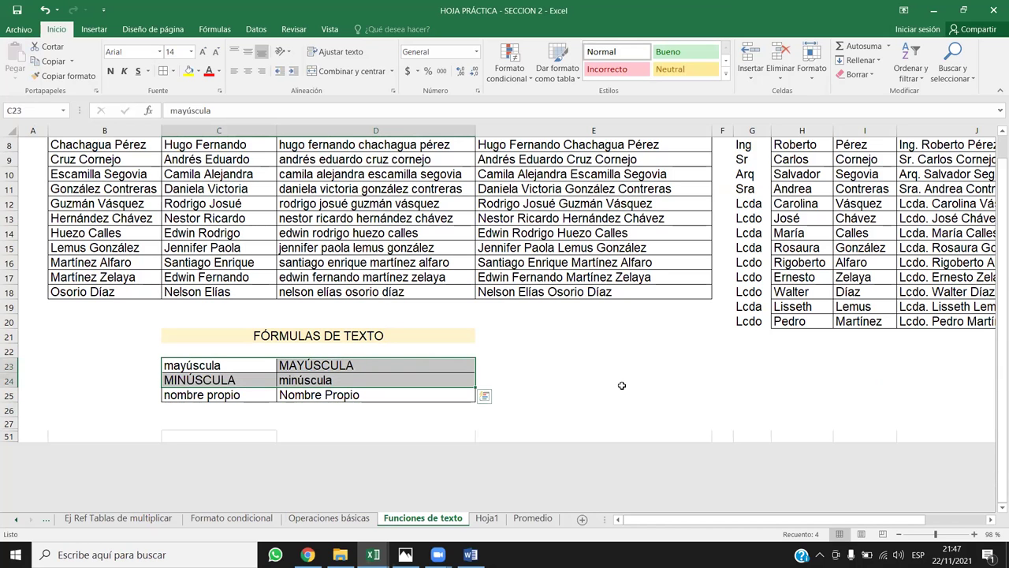
Copy the first names and surnames in H6:I20 of the CONCATENAR table and paste them into sheet Hoja1 at C56
{"action": "scroll", "coordinate": [576, 367], "scroll_direction": "up", "scroll_amount": 2}
{"action": "scroll", "coordinate": [749, 527], "scroll_direction": "right", "scroll_amount": 2}
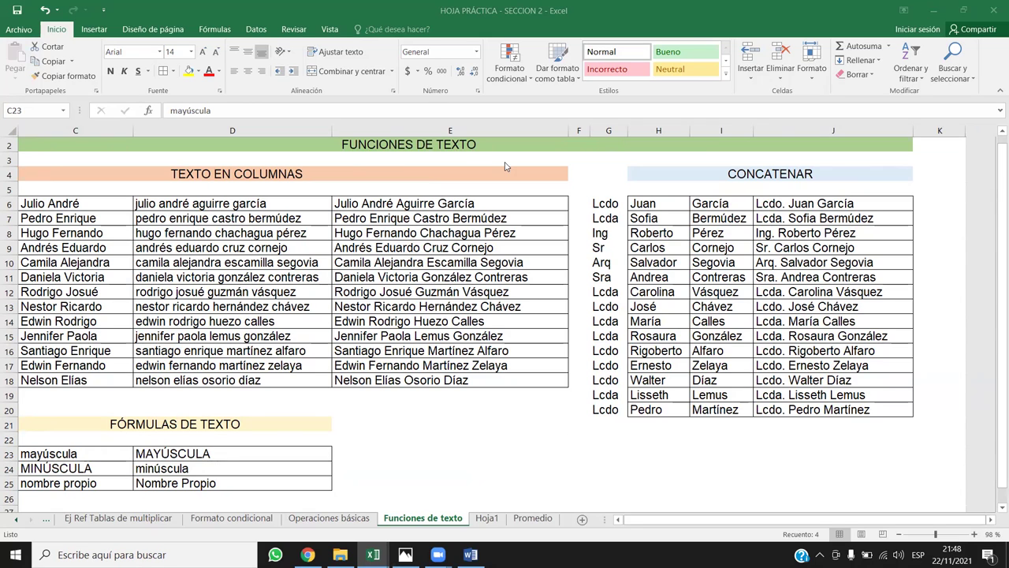
{"action": "left_click_drag", "start_coordinate": [661, 207], "coordinate": [716, 410]}
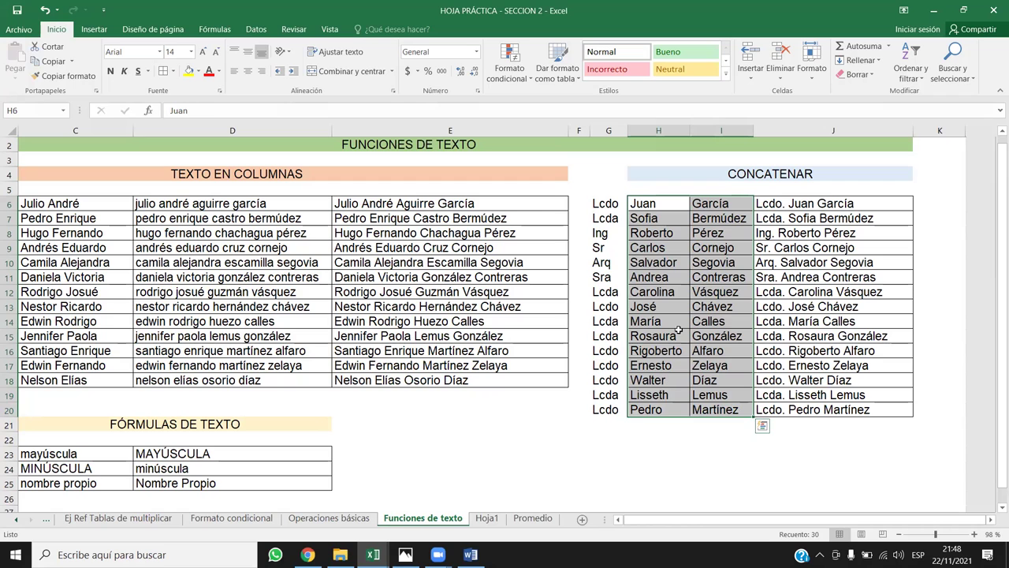
{"action": "key", "text": "ctrl+c"}
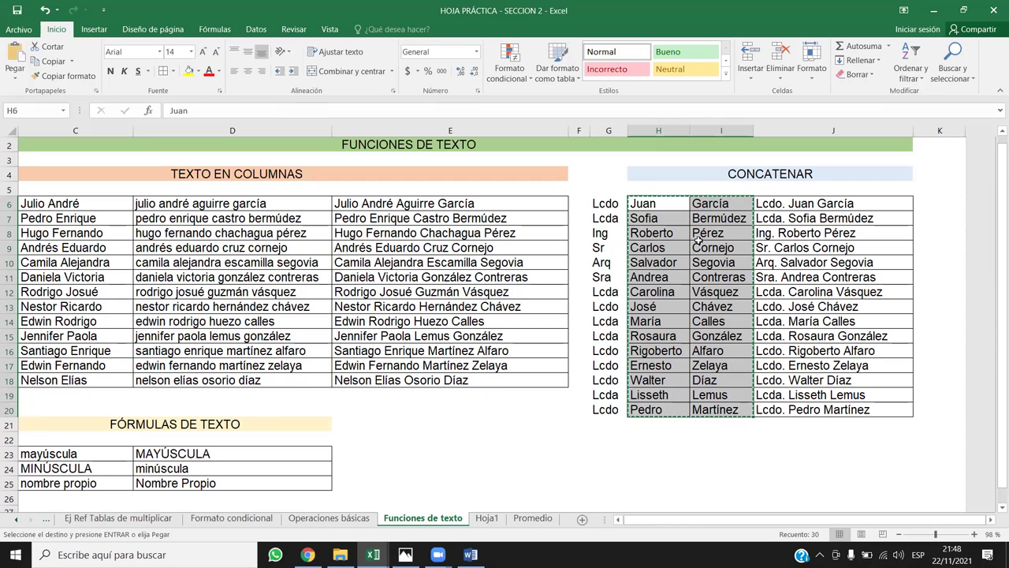
{"action": "left_click", "coordinate": [487, 517]}
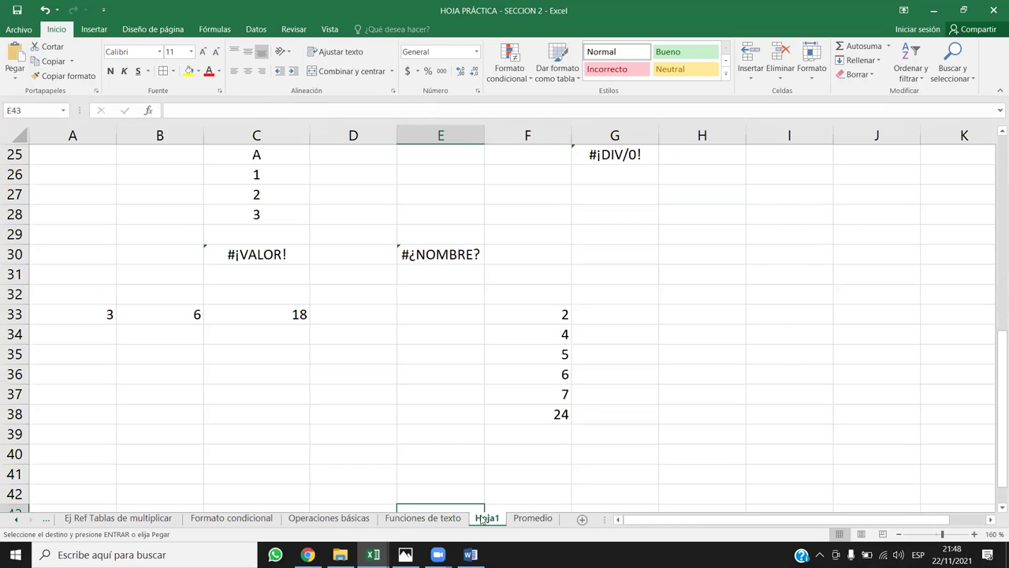
{"action": "scroll", "coordinate": [432, 425], "scroll_direction": "down", "scroll_amount": 9}
{"action": "left_click", "coordinate": [284, 229]}
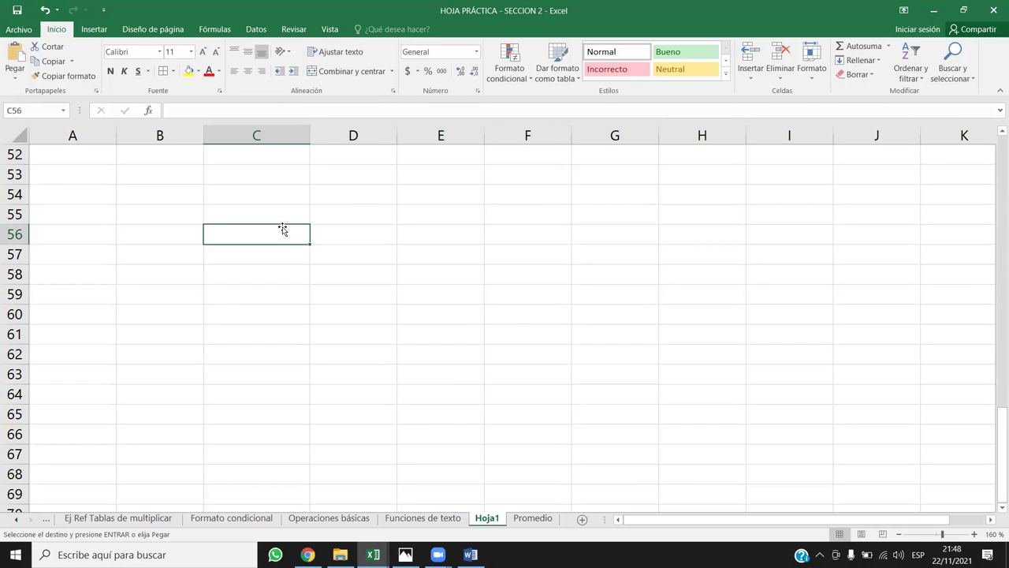
{"action": "key", "text": "ctrl+v"}
Widen columns C and D on Hoja1 to fit the pasted first names and surnames
{"action": "left_click_drag", "start_coordinate": [311, 135], "coordinate": [322, 133]}
{"action": "left_click_drag", "start_coordinate": [408, 134], "coordinate": [432, 138]}
{"action": "scroll", "coordinate": [424, 153], "scroll_direction": "down", "scroll_amount": 3}
{"action": "scroll", "coordinate": [424, 153], "scroll_direction": "up", "scroll_amount": 2}
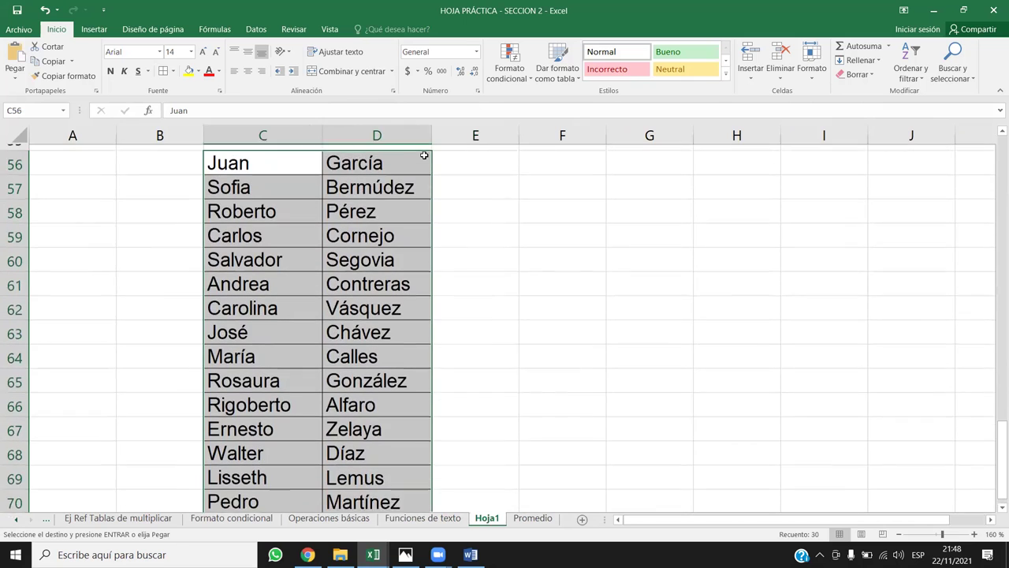
Enter the headers NOMBRE, APELLIDO and CORREO in C55:E55 above the pasted names
{"action": "left_click", "coordinate": [268, 157]}
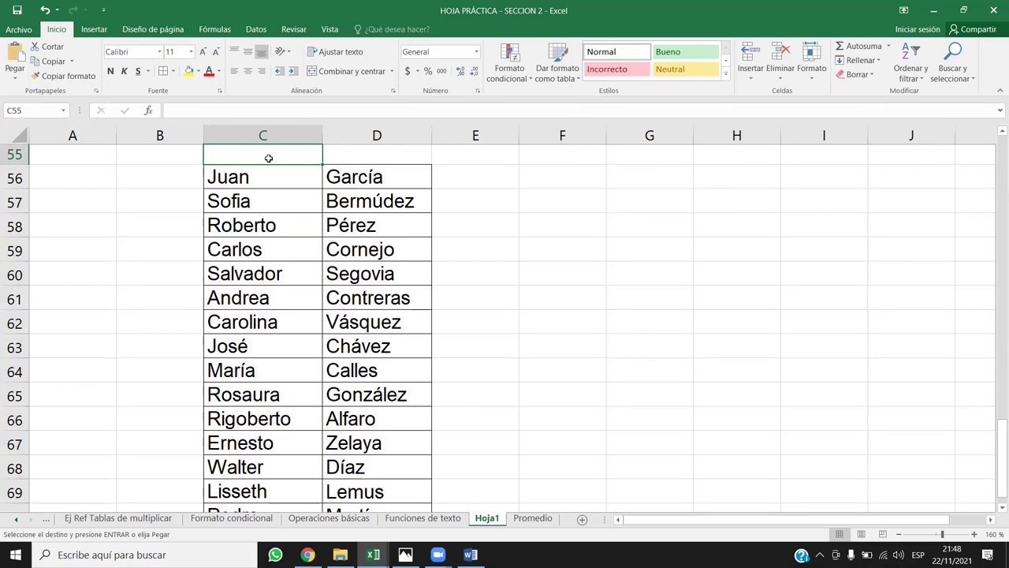
{"action": "type", "text": "NOMBRE"}
{"action": "key", "text": "Tab"}
{"action": "type", "text": "APELLIDO"}
{"action": "key", "text": "Return"}
{"action": "type", "text": "COR"}
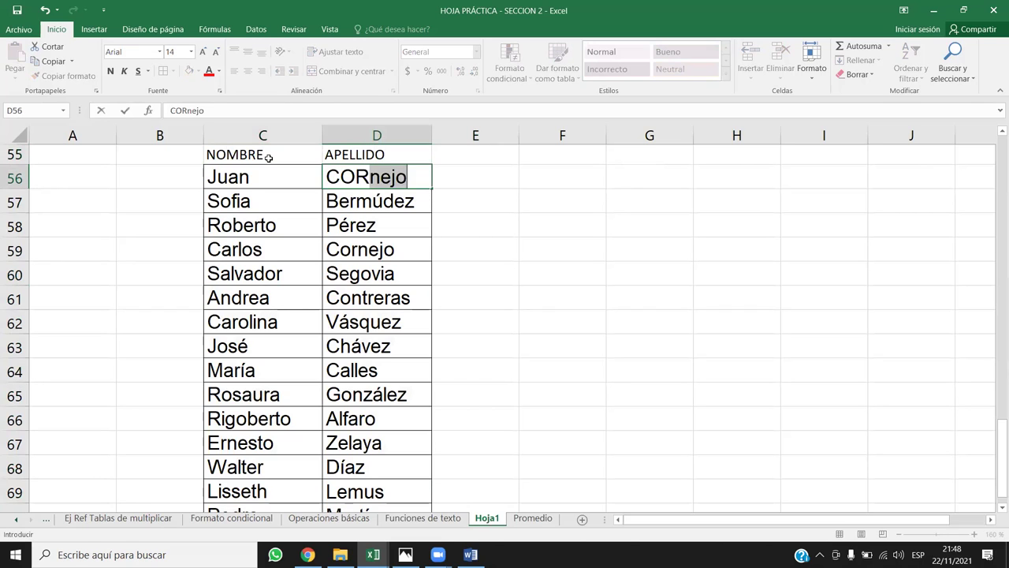
{"action": "key", "text": "Escape"}
{"action": "key", "text": "Up"}
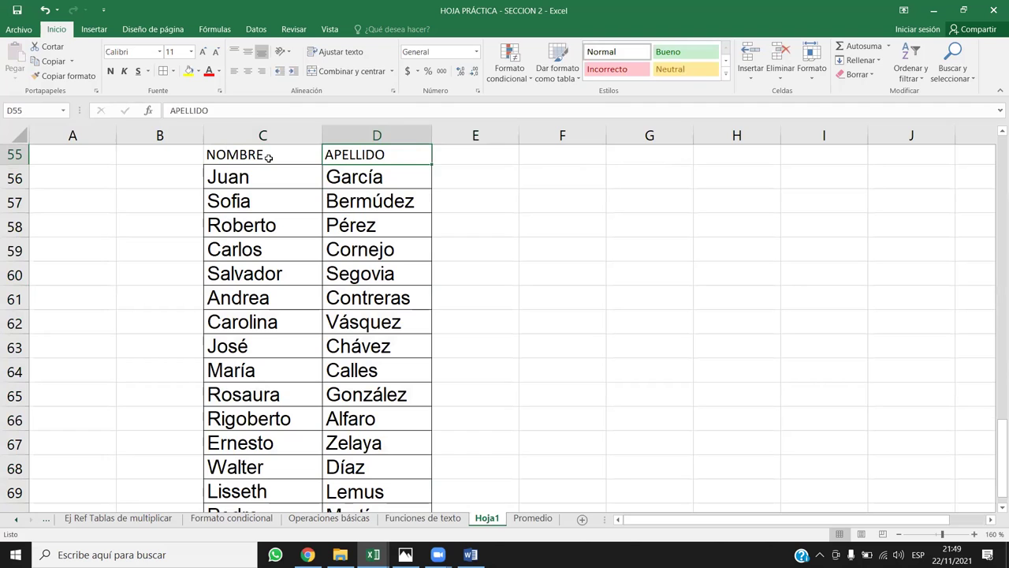
{"action": "key", "text": "Right"}
{"action": "type", "text": "CORREO"}
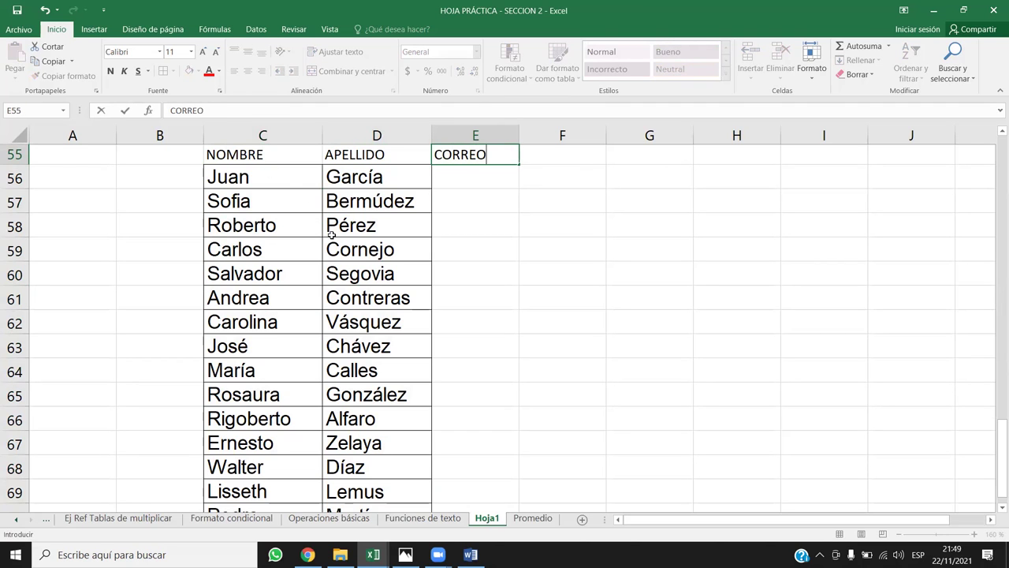
{"action": "left_click", "coordinate": [477, 243]}
Apply borders to every cell of the table C55:E70 and widen the CORREO column
{"action": "scroll", "coordinate": [478, 243], "scroll_direction": "down", "scroll_amount": 1}
{"action": "scroll", "coordinate": [460, 232], "scroll_direction": "down", "scroll_amount": 3}
{"action": "scroll", "coordinate": [512, 250], "scroll_direction": "up", "scroll_amount": 3}
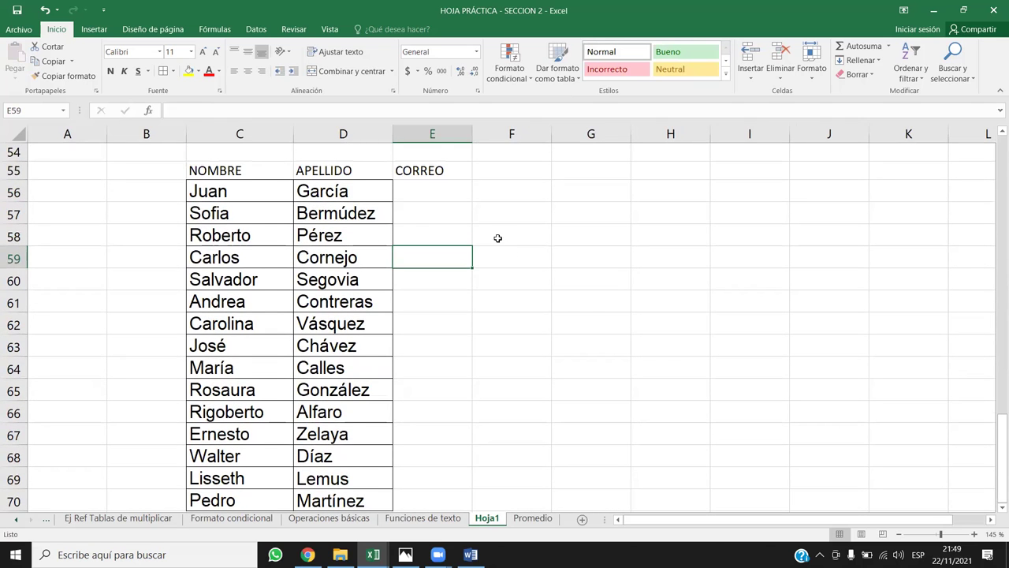
{"action": "scroll", "coordinate": [498, 238], "scroll_direction": "down", "scroll_amount": 1}
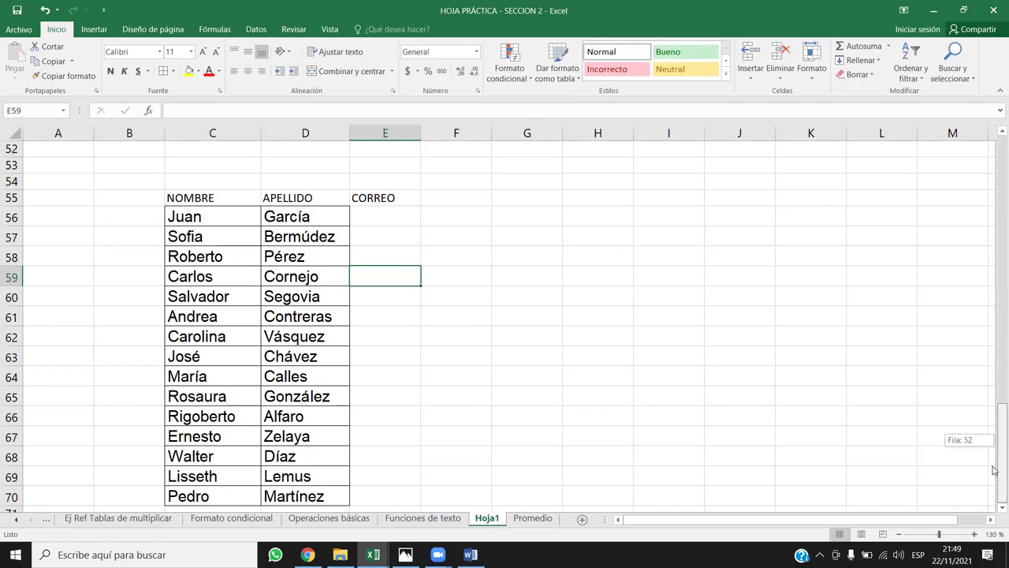
{"action": "left_click", "coordinate": [372, 422]}
{"action": "key", "text": "Down"}
{"action": "key", "text": "Down"}
{"action": "key", "text": "Down"}
{"action": "key", "text": "Down"}
{"action": "key", "text": "Down"}
{"action": "key", "text": "Down"}
{"action": "scroll", "coordinate": [312, 213], "scroll_direction": "up", "scroll_amount": 1}
{"action": "scroll", "coordinate": [313, 213], "scroll_direction": "down", "scroll_amount": 1}
{"action": "left_click", "coordinate": [491, 325]}
{"action": "left_click_drag", "start_coordinate": [225, 167], "coordinate": [386, 465]}
{"action": "left_click", "coordinate": [163, 70]}
{"action": "left_click", "coordinate": [384, 243]}
{"action": "left_click_drag", "start_coordinate": [422, 130], "coordinate": [506, 136]}
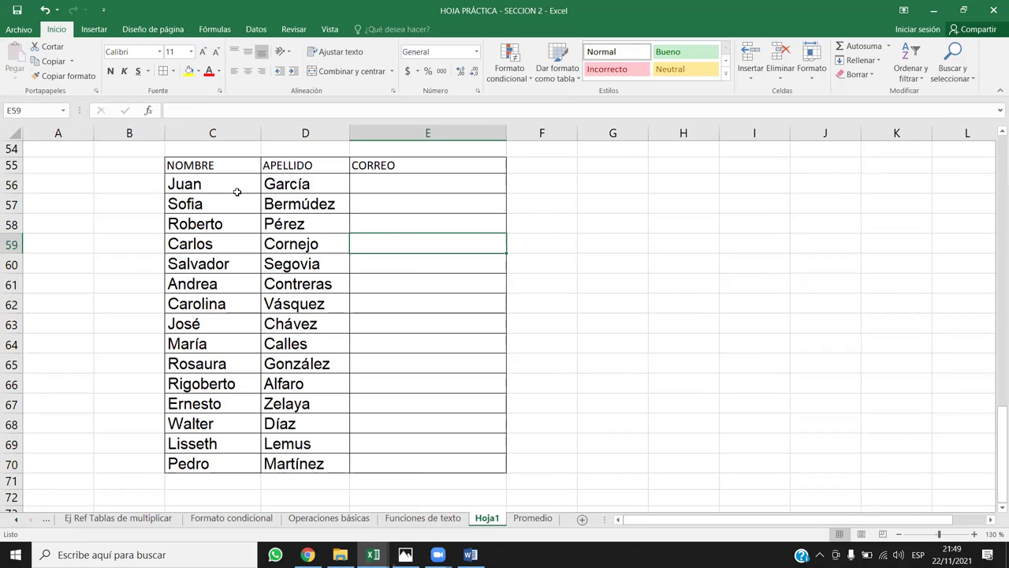
Examine the entries in the NOMBRE and APELLIDO columns for accented letters
{"action": "left_click_drag", "start_coordinate": [236, 205], "coordinate": [229, 344]}
{"action": "left_click", "coordinate": [306, 284]}
{"action": "left_click", "coordinate": [429, 184]}
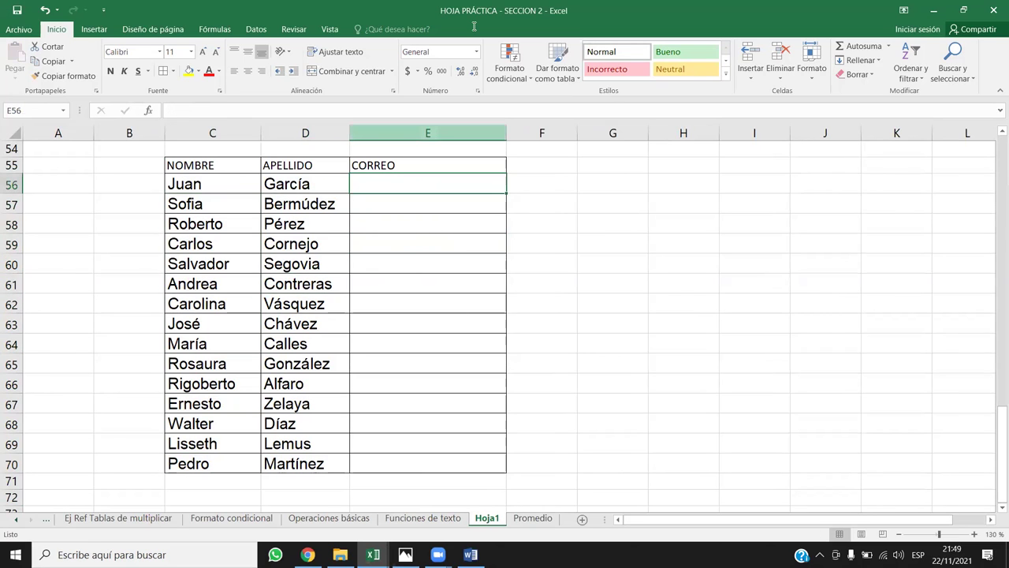
{"action": "left_click", "coordinate": [473, 27]}
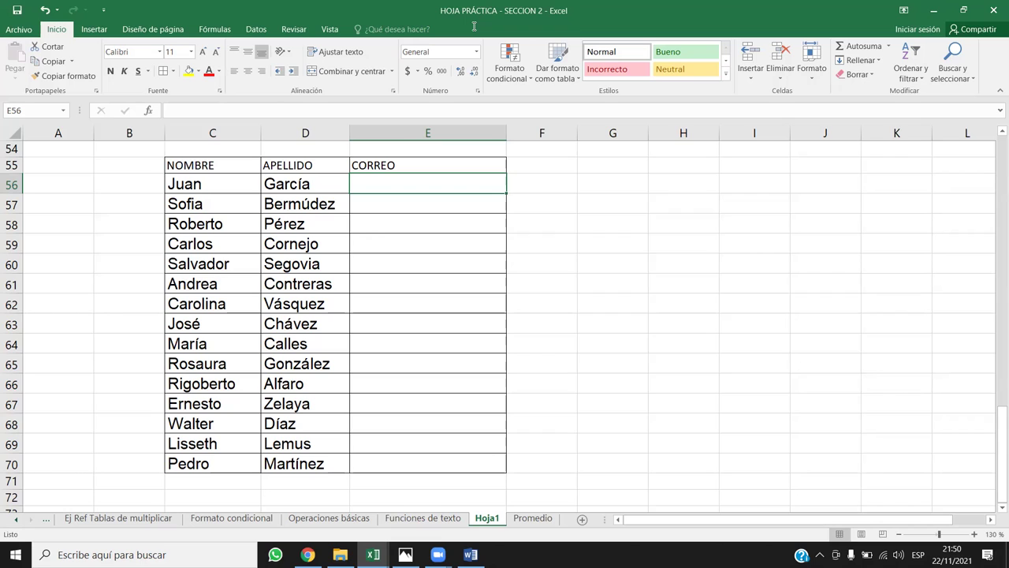
{"action": "left_click", "coordinate": [258, 230]}
{"action": "left_click", "coordinate": [255, 263]}
{"action": "double_click", "coordinate": [335, 265]}
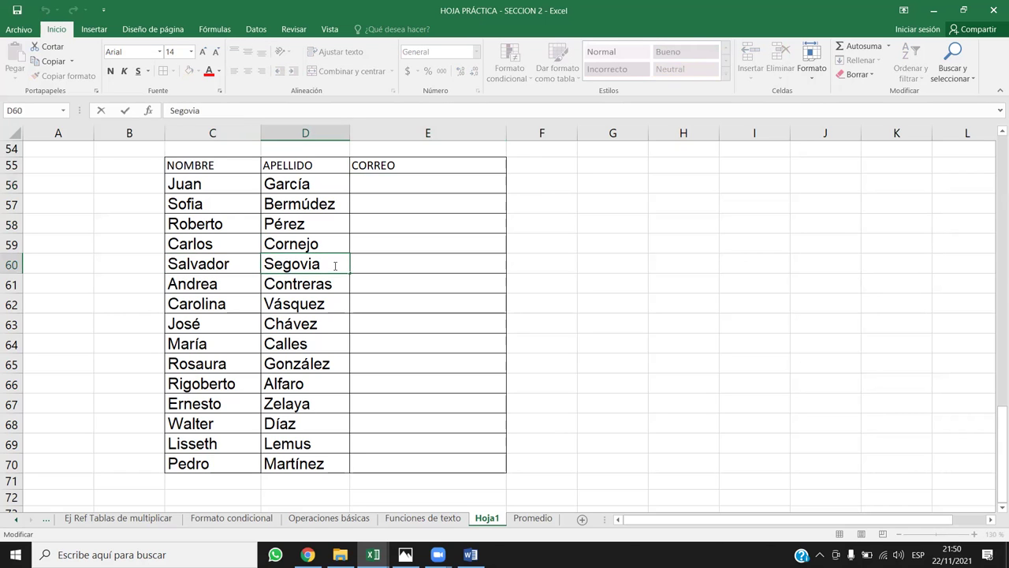
{"action": "left_click", "coordinate": [268, 365]}
{"action": "double_click", "coordinate": [237, 366]}
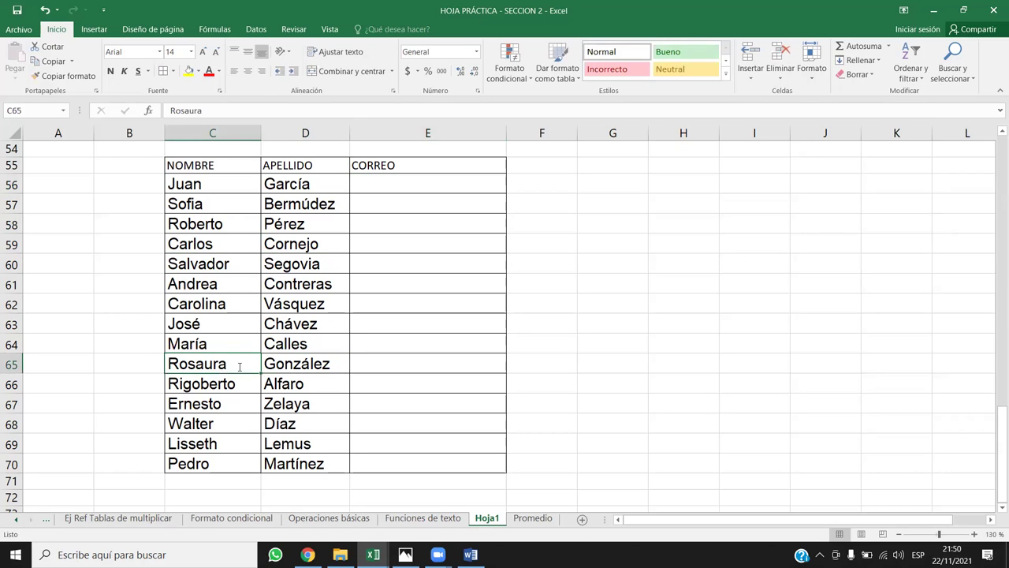
{"action": "left_click", "coordinate": [268, 364]}
{"action": "left_click", "coordinate": [244, 364]}
{"action": "left_click", "coordinate": [266, 260]}
{"action": "double_click", "coordinate": [244, 263]}
{"action": "left_click", "coordinate": [238, 243]}
{"action": "double_click", "coordinate": [247, 231]}
{"action": "left_click", "coordinate": [242, 297]}
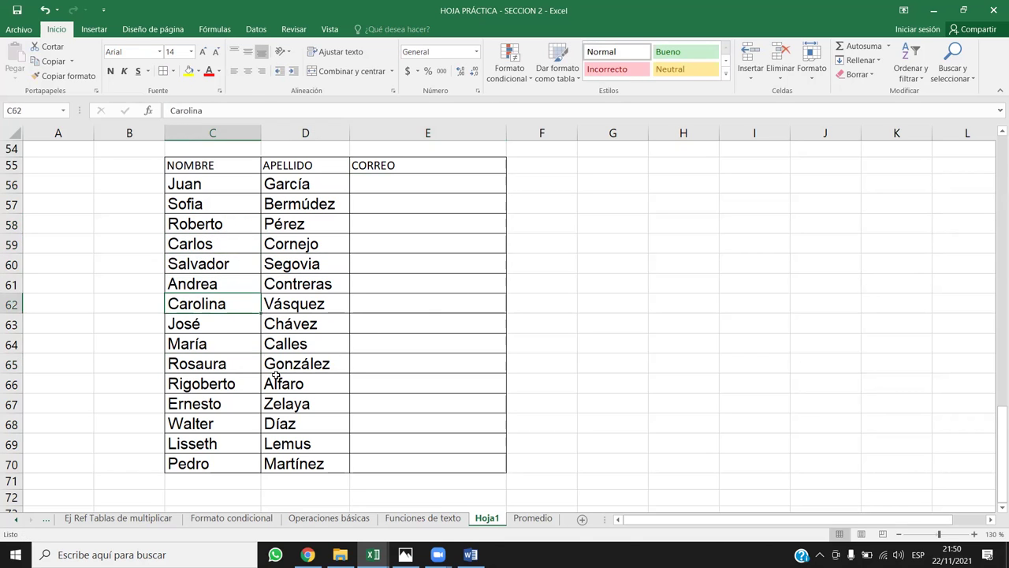
{"action": "left_click", "coordinate": [307, 383]}
{"action": "left_click", "coordinate": [337, 266]}
{"action": "left_click", "coordinate": [349, 322]}
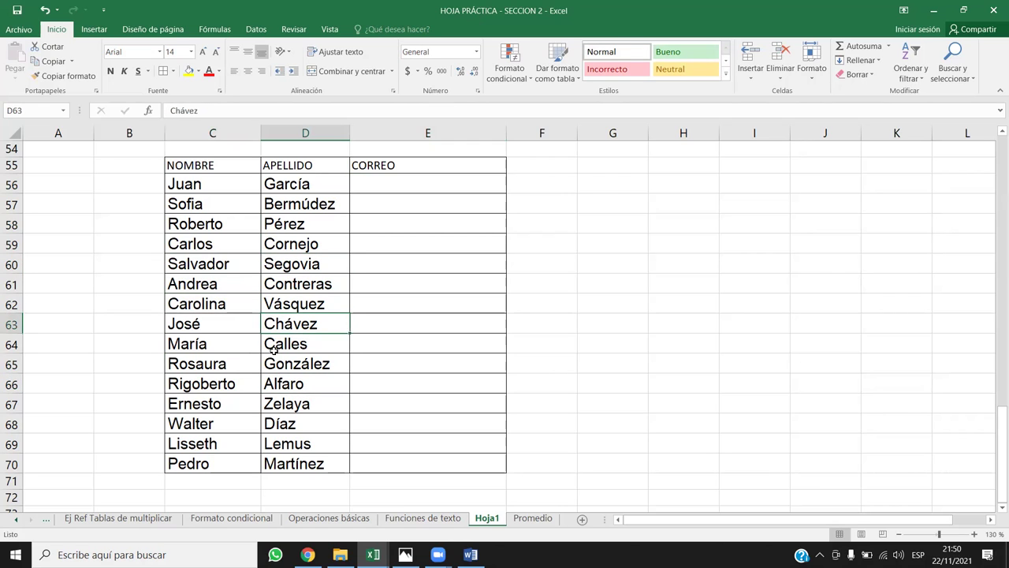
{"action": "left_click", "coordinate": [253, 362]}
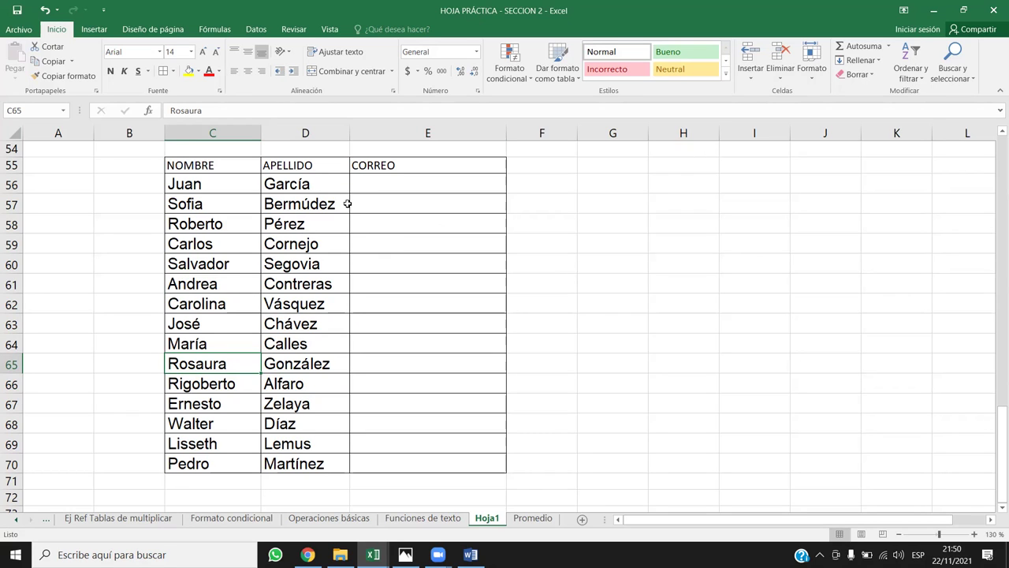
Replace every "á" with "a" in columns C and D
{"action": "mouse_move", "coordinate": [220, 131]}
{"action": "left_mouse_down"}
{"action": "mouse_move", "coordinate": [369, 132]}
{"action": "mouse_move", "coordinate": [325, 132]}
{"action": "left_mouse_up"}
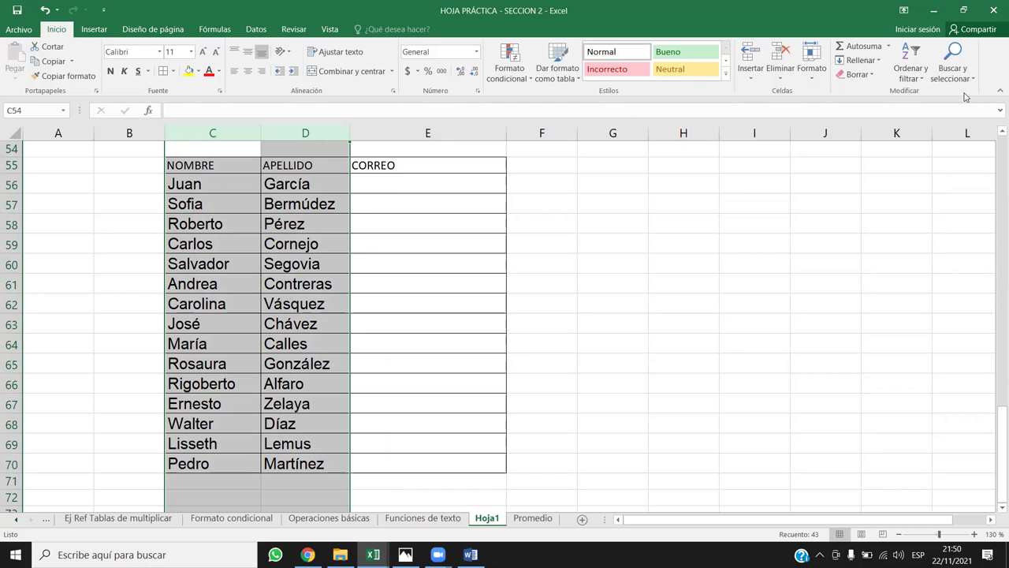
{"action": "left_click", "coordinate": [952, 73]}
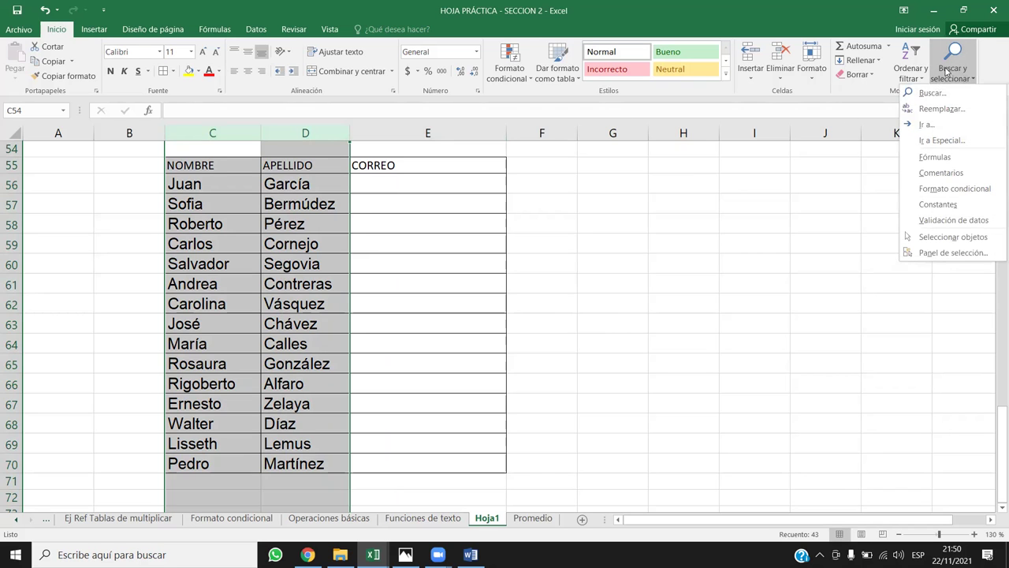
{"action": "left_click", "coordinate": [952, 113]}
{"action": "key", "text": "Tab"}
{"action": "type", "text": "u"}
{"action": "left_click_drag", "start_coordinate": [449, 90], "coordinate": [471, 160]}
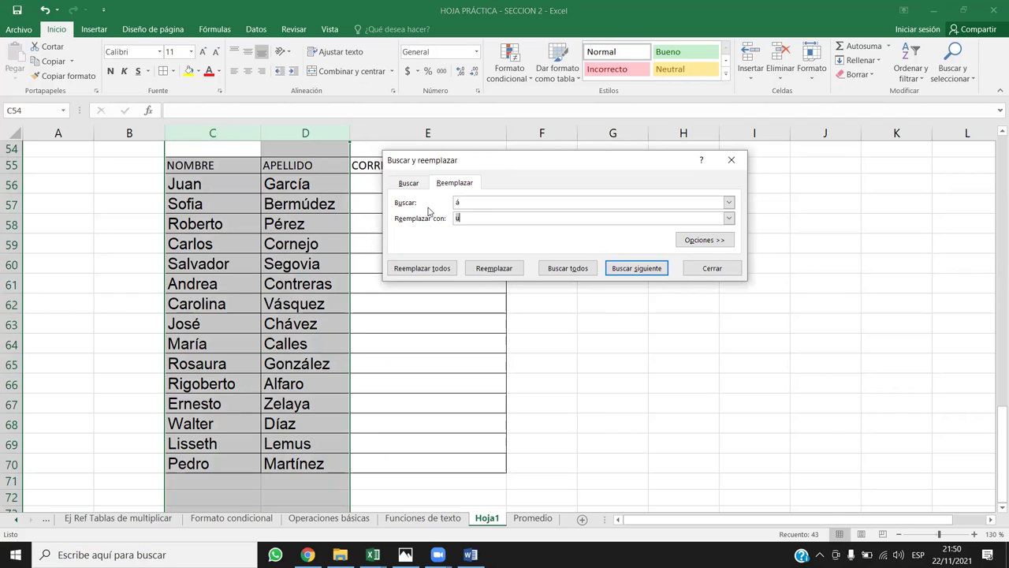
{"action": "left_click", "coordinate": [418, 269]}
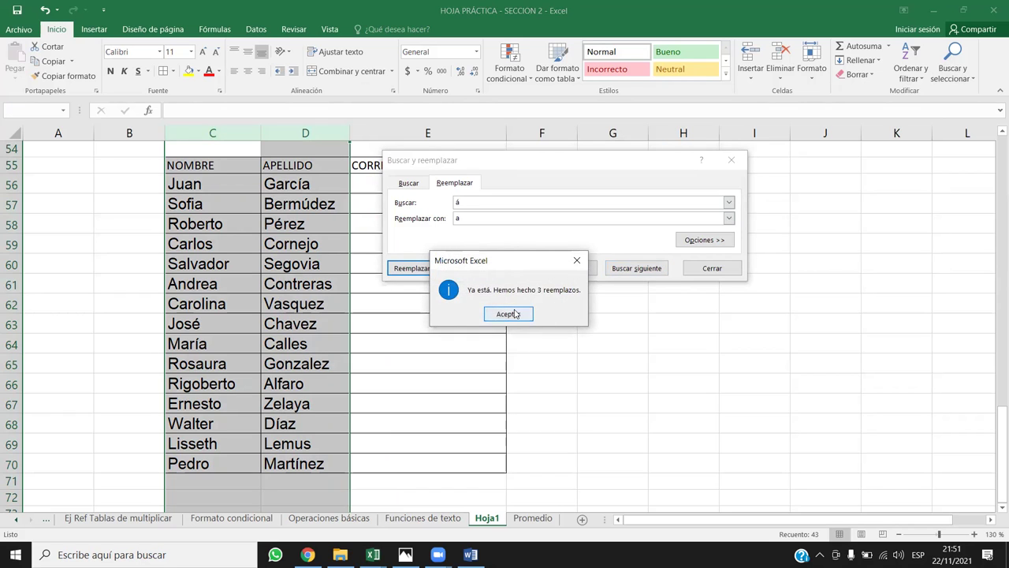
{"action": "left_click", "coordinate": [526, 314]}
Replace every "é" with "e" in columns C and D
{"action": "double_click", "coordinate": [459, 202]}
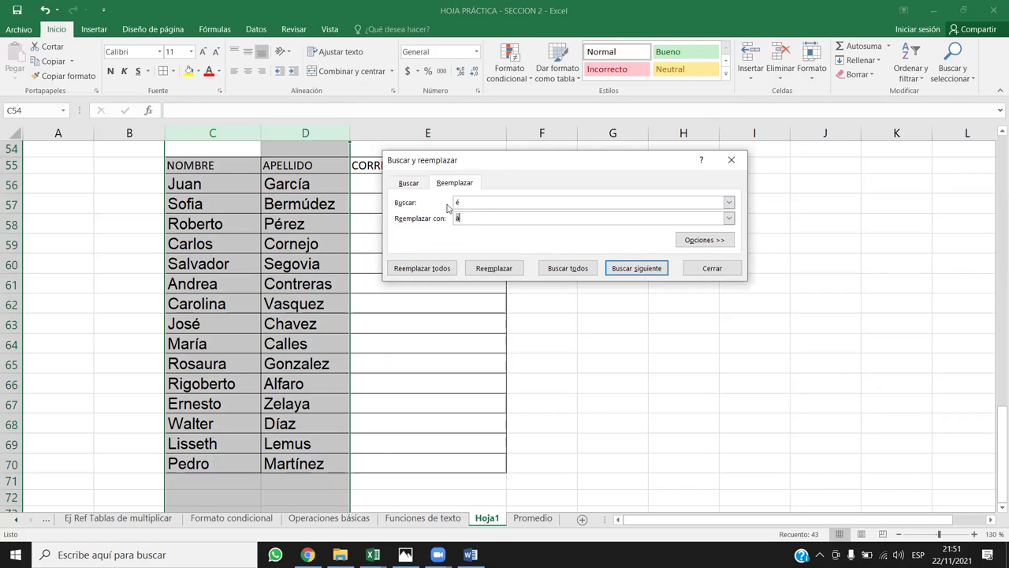
{"action": "type", "text": "e"}
{"action": "left_click", "coordinate": [449, 268]}
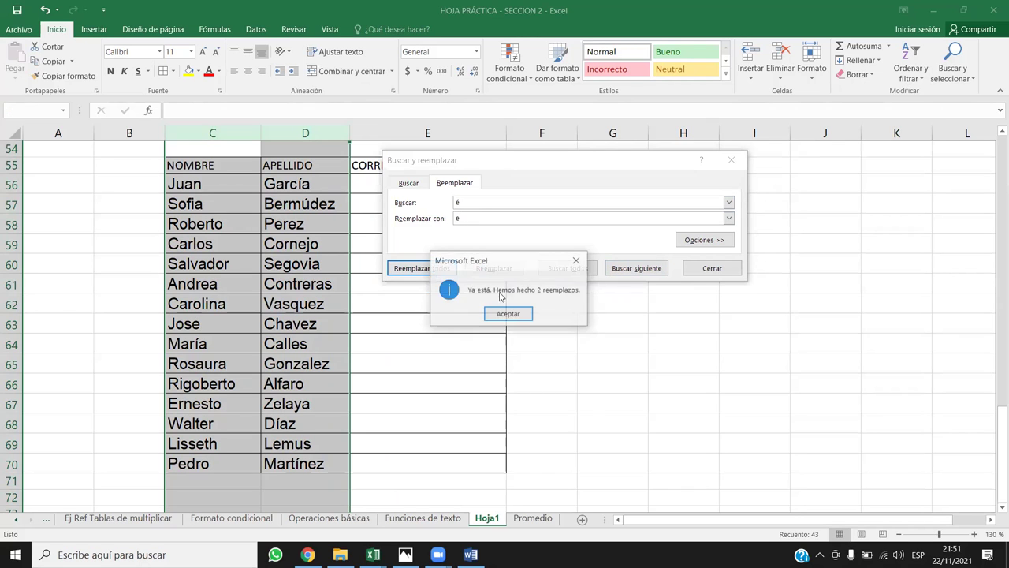
Replace every "í" with "i" in columns C and D
{"action": "left_click", "coordinate": [508, 314]}
{"action": "double_click", "coordinate": [462, 202]}
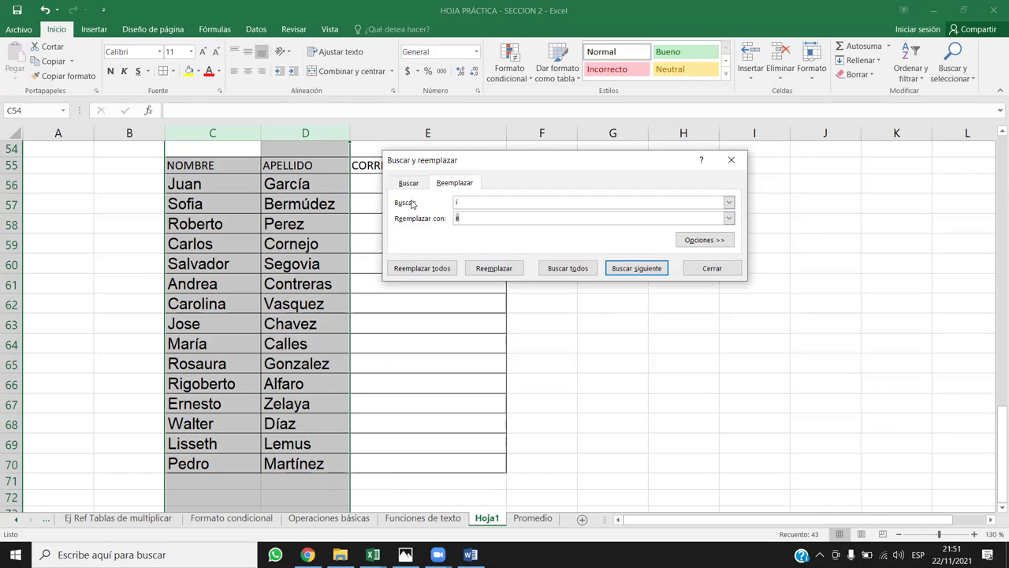
{"action": "left_click", "coordinate": [430, 268]}
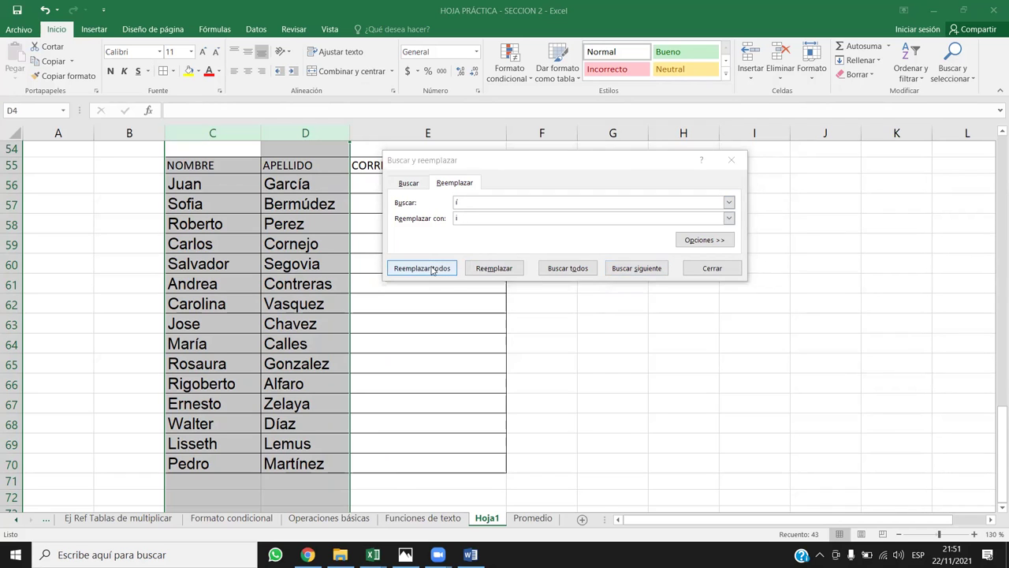
{"action": "left_click", "coordinate": [515, 316]}
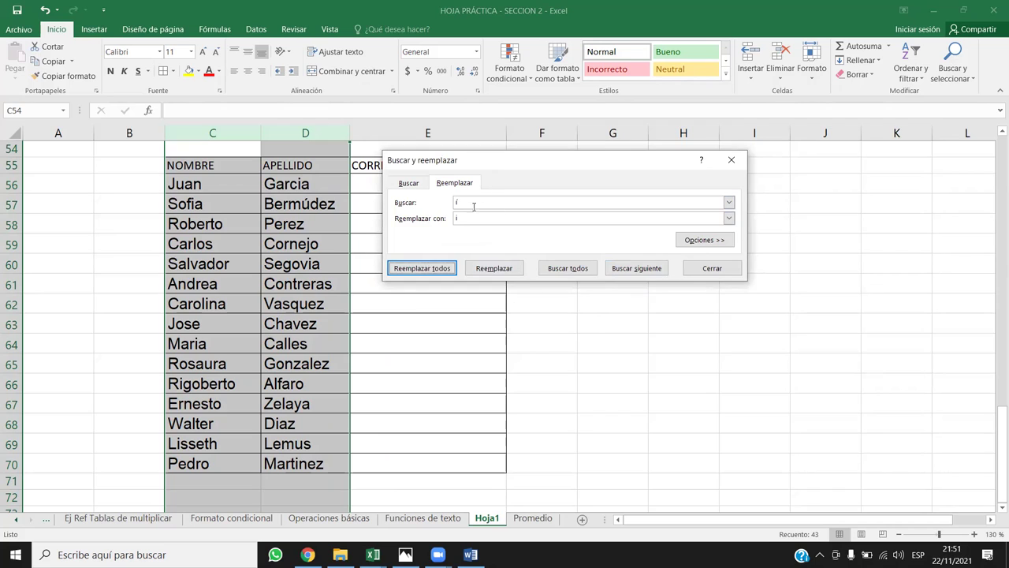
Try to replace every "ó" with "o" in columns C and D
{"action": "type", "text": "ó"}
{"action": "key", "text": "Tab"}
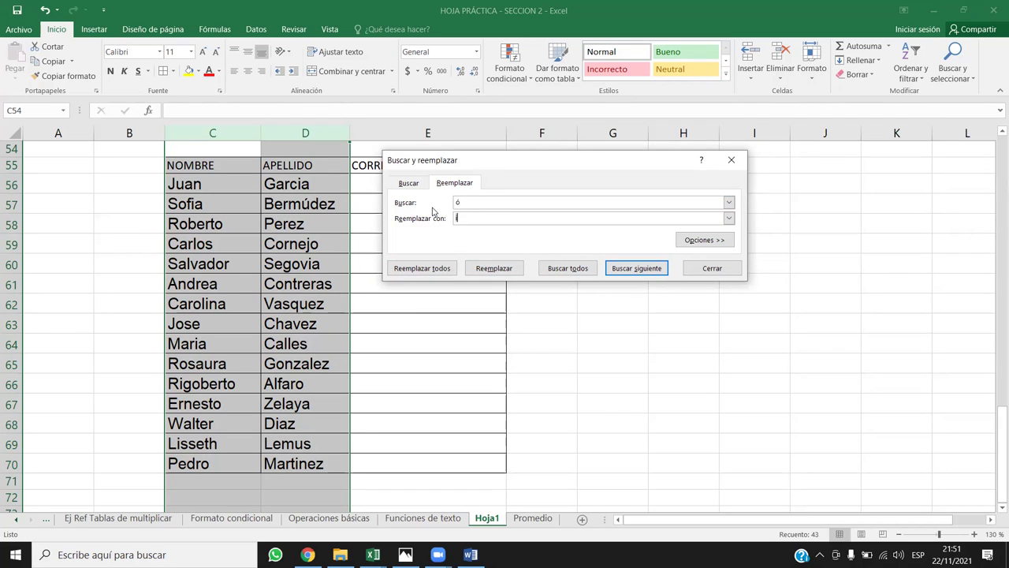
{"action": "type", "text": "o"}
{"action": "left_click", "coordinate": [442, 268]}
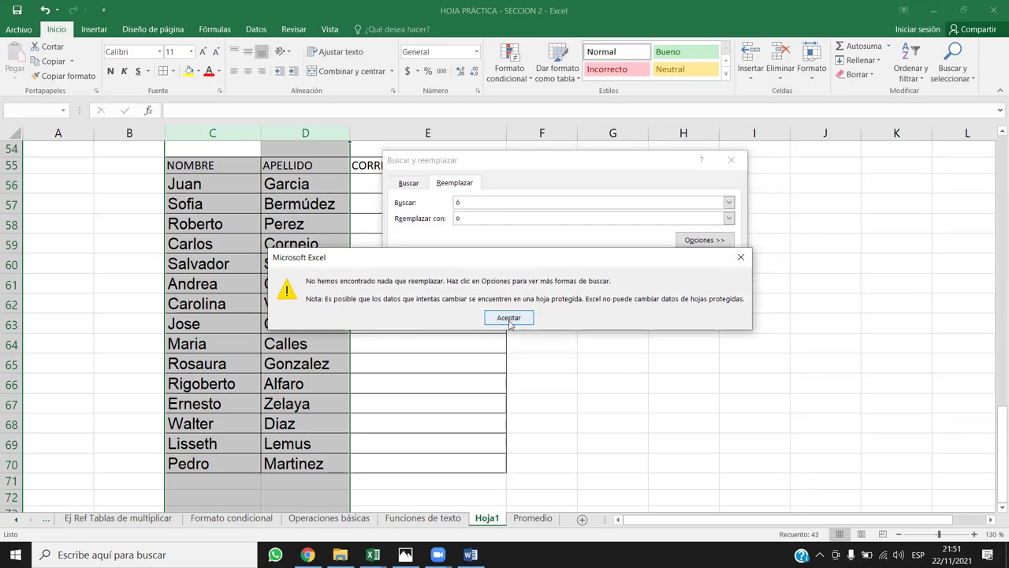
{"action": "left_click", "coordinate": [510, 319]}
Replace every "ú" with "u" in columns C and D and close the replace dialog
{"action": "double_click", "coordinate": [457, 202]}
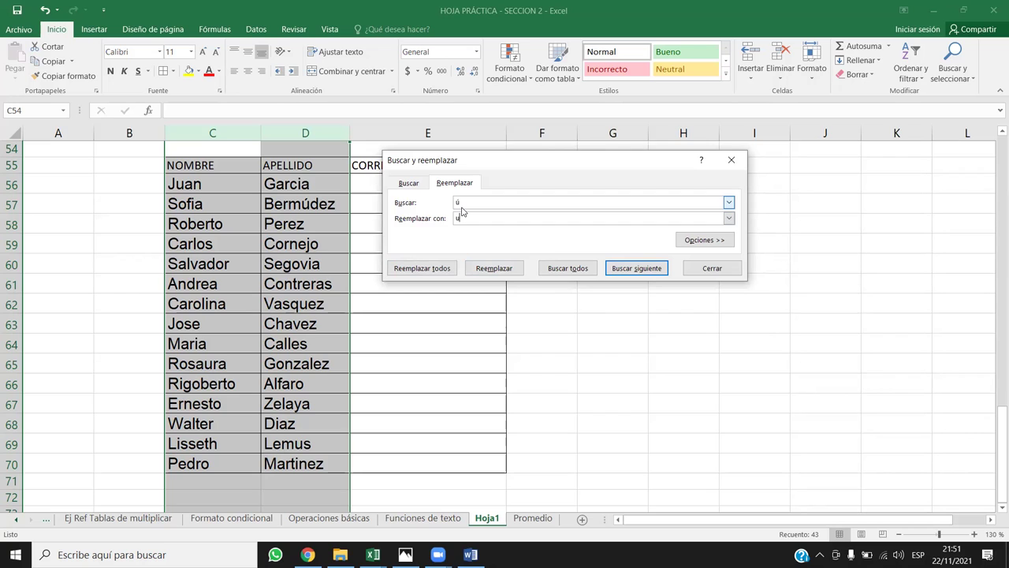
{"action": "left_click", "coordinate": [440, 270]}
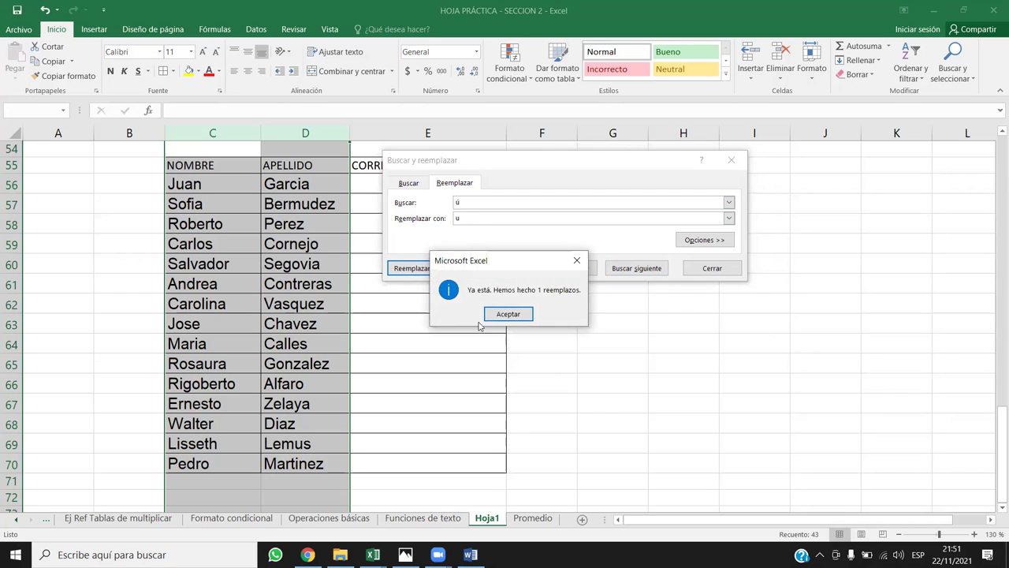
{"action": "left_click", "coordinate": [512, 317]}
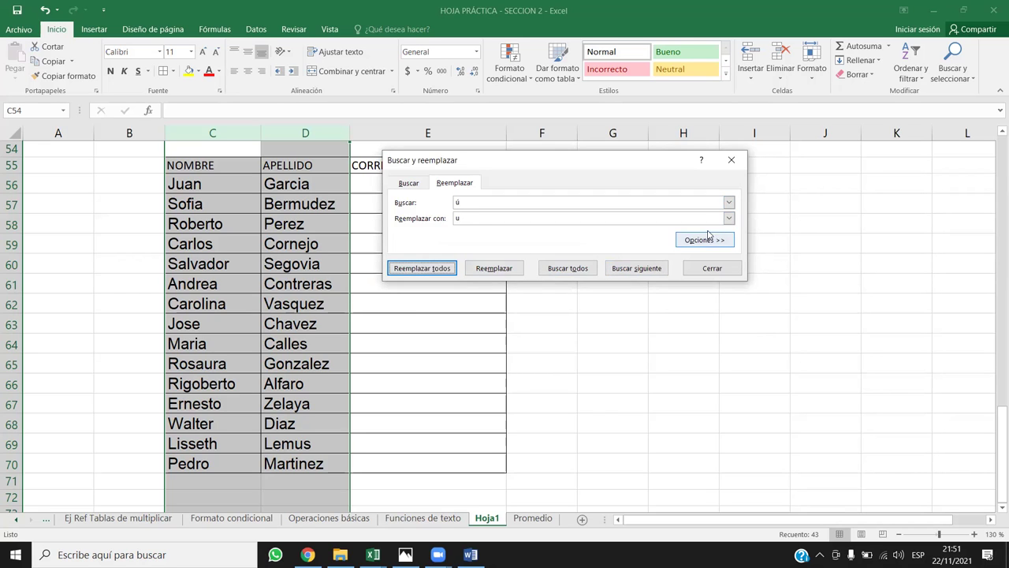
{"action": "left_click", "coordinate": [731, 160]}
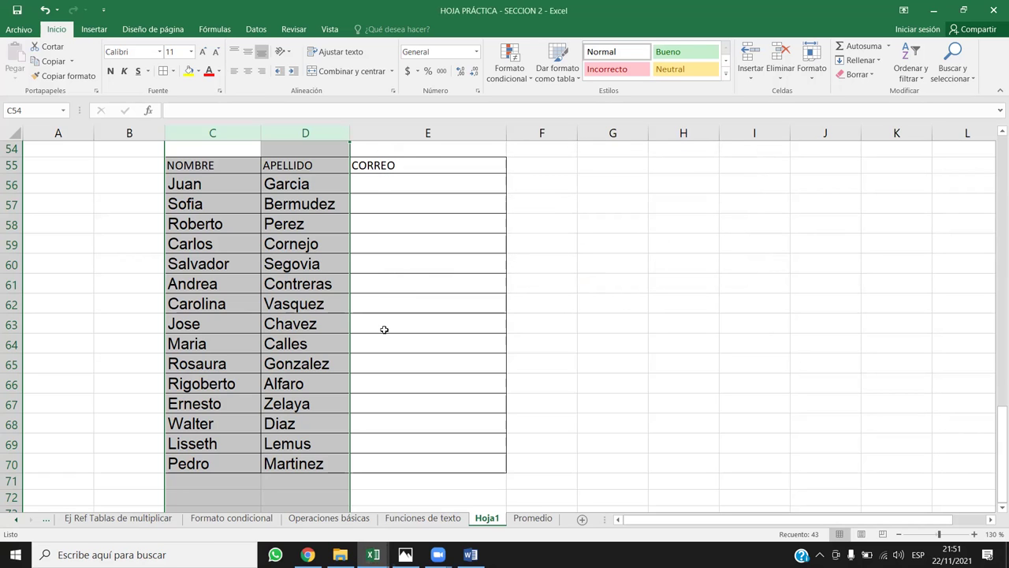
Insert a blank column between the APELLIDO and CORREO columns
{"action": "left_click", "coordinate": [371, 185]}
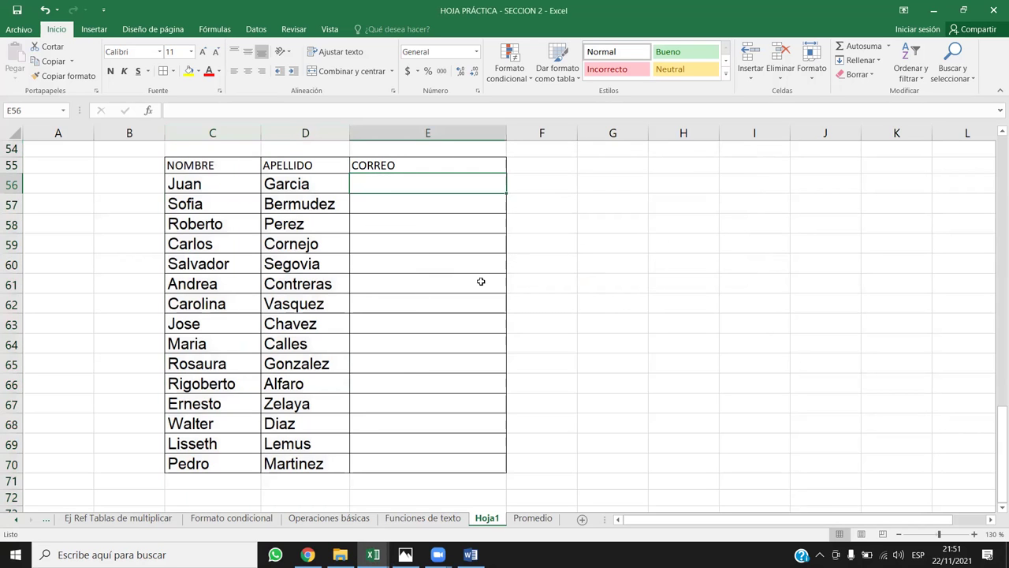
{"action": "left_click", "coordinate": [449, 134]}
{"action": "key", "text": "ctrl+plus"}
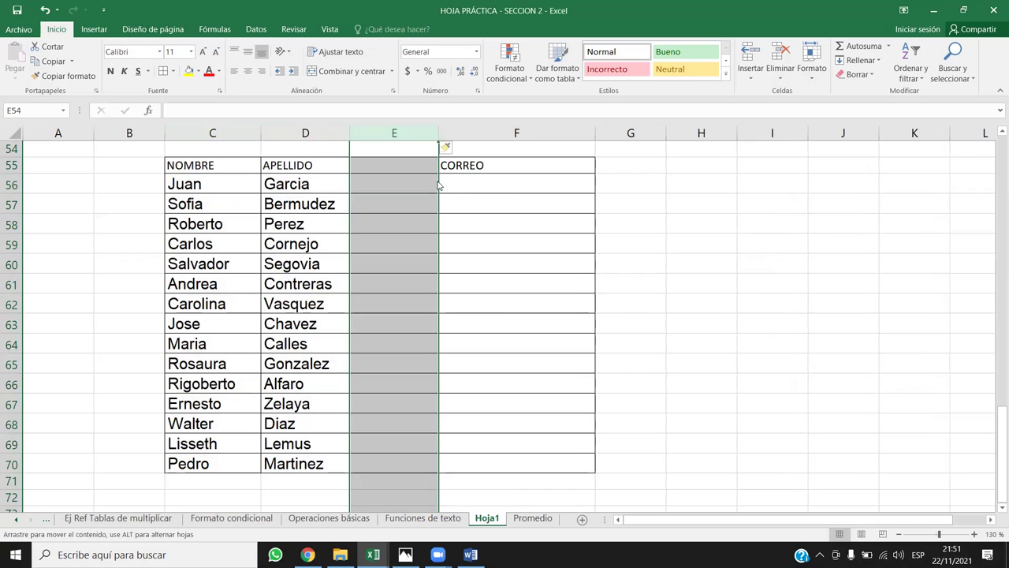
Enter =MINUSC(C56) in cell E56 to convert the first name to lowercase
{"action": "left_click", "coordinate": [425, 185]}
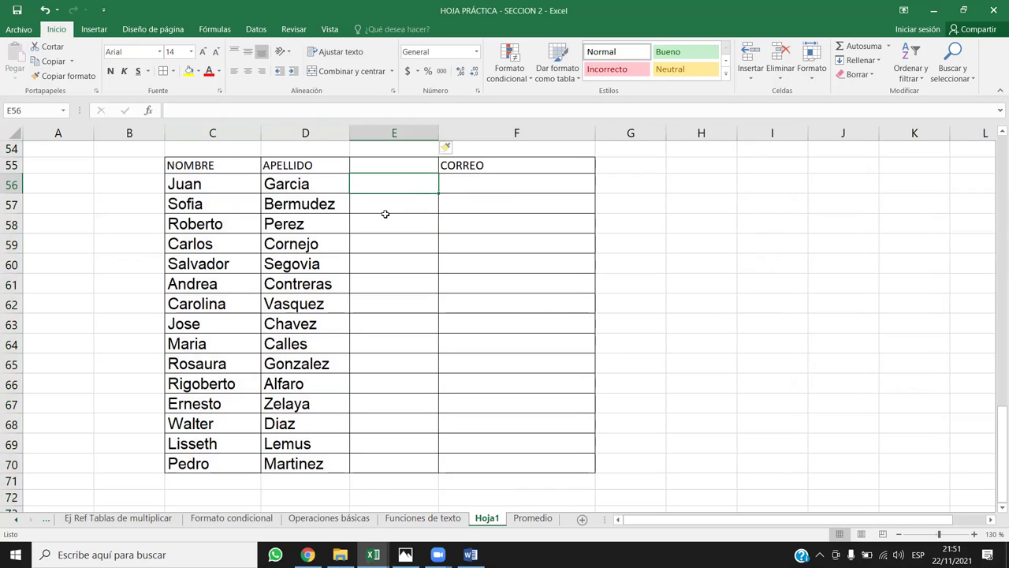
{"action": "type", "text": "=MINUS"}
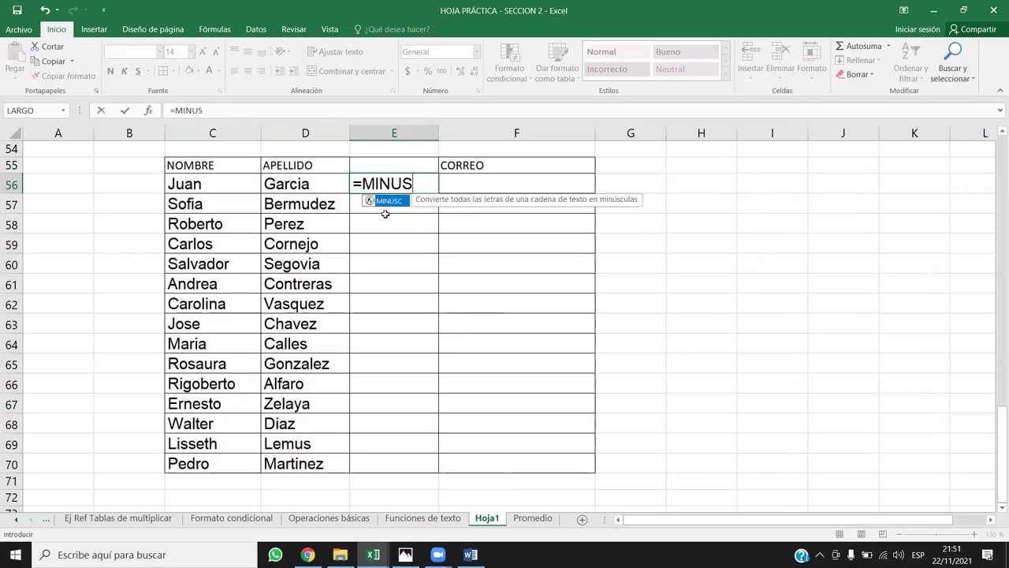
{"action": "double_click", "coordinate": [385, 201]}
{"action": "left_click", "coordinate": [211, 186]}
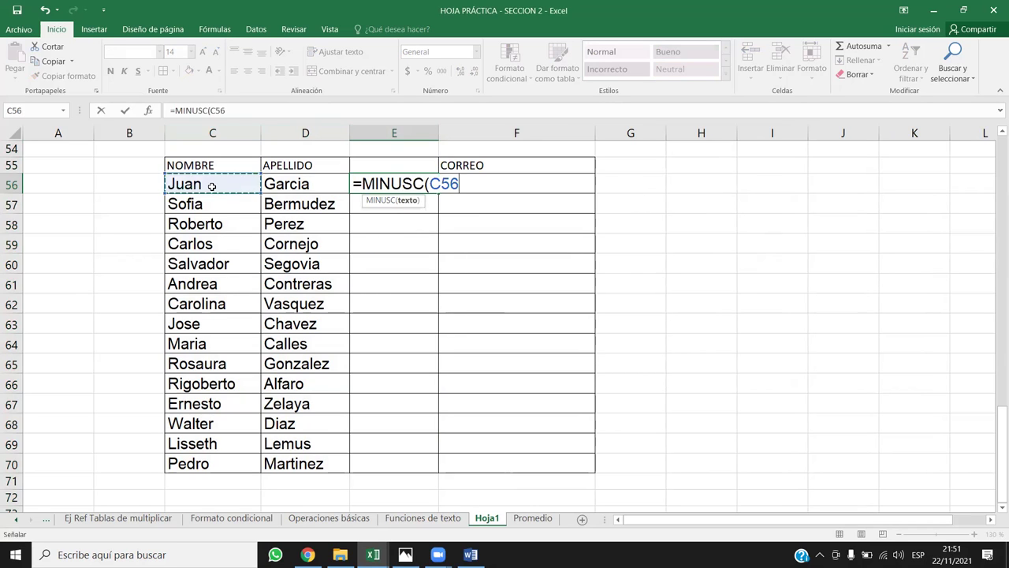
{"action": "key", "text": "Return"}
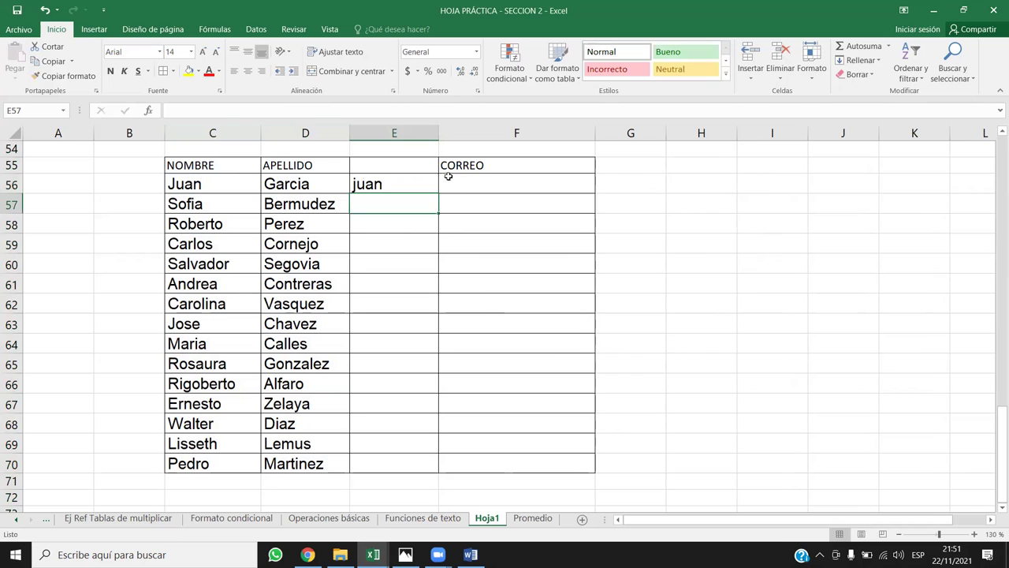
Insert a second blank column before CORREO and fill the MINUSC formula from E56 across E56:F70
{"action": "left_click", "coordinate": [473, 132]}
{"action": "key", "text": "ctrl+plus"}
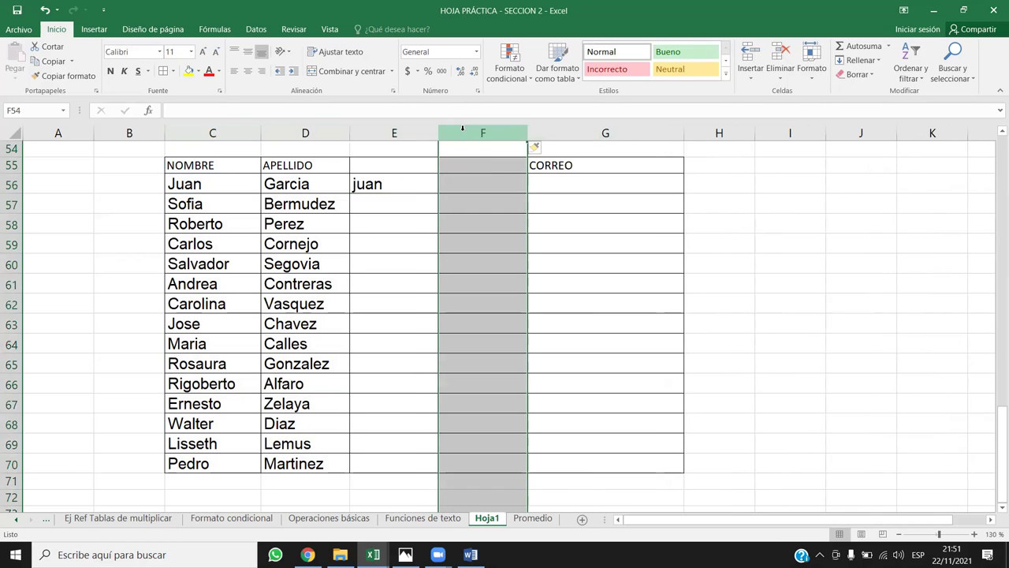
{"action": "left_click", "coordinate": [413, 179]}
{"action": "left_click_drag", "start_coordinate": [436, 193], "coordinate": [526, 191]}
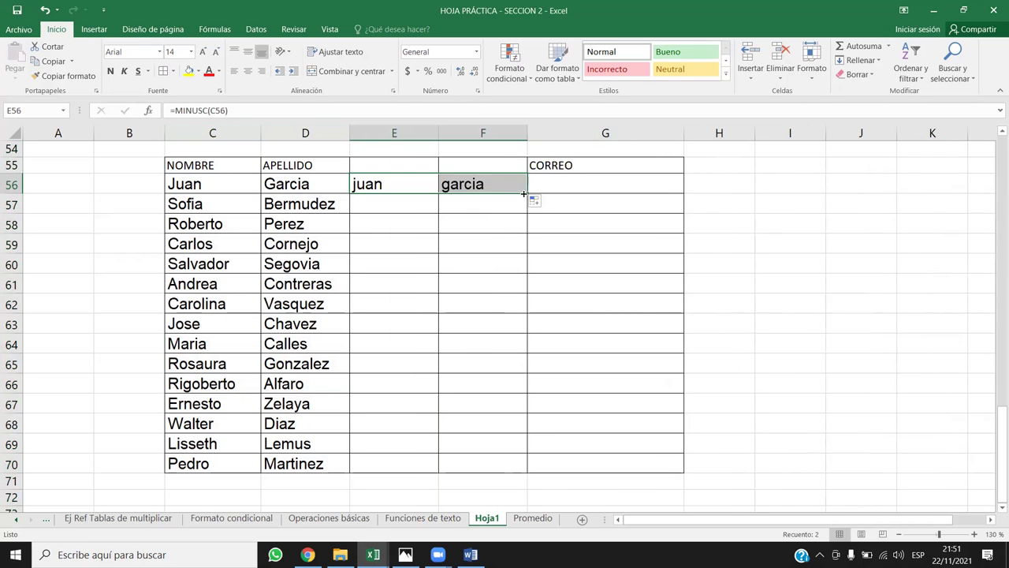
{"action": "double_click", "coordinate": [530, 191]}
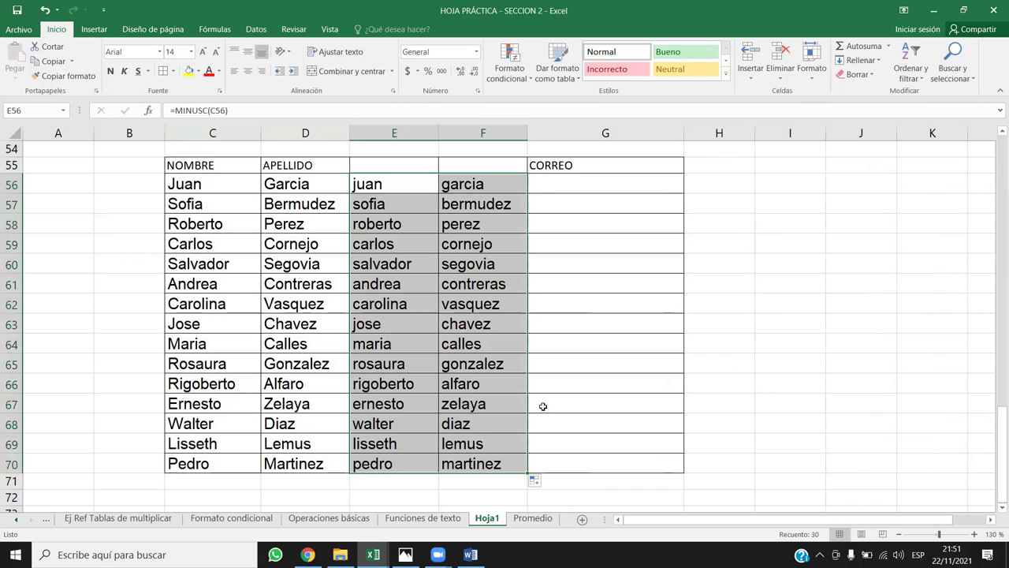
Copy the lowercase results E56:F70 and paste them as values over the original names and surnames starting at C56
{"action": "key", "text": "ctrl+c"}
{"action": "right_click", "coordinate": [222, 186]}
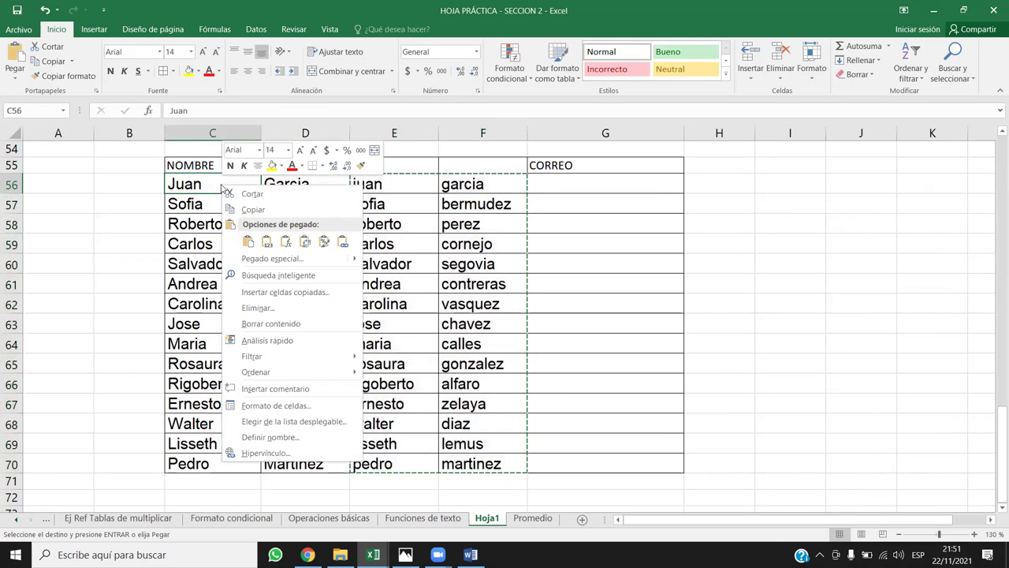
{"action": "left_click", "coordinate": [266, 241]}
{"action": "left_click", "coordinate": [374, 243]}
{"action": "left_click_drag", "start_coordinate": [225, 186], "coordinate": [339, 465]}
{"action": "left_click", "coordinate": [379, 304]}
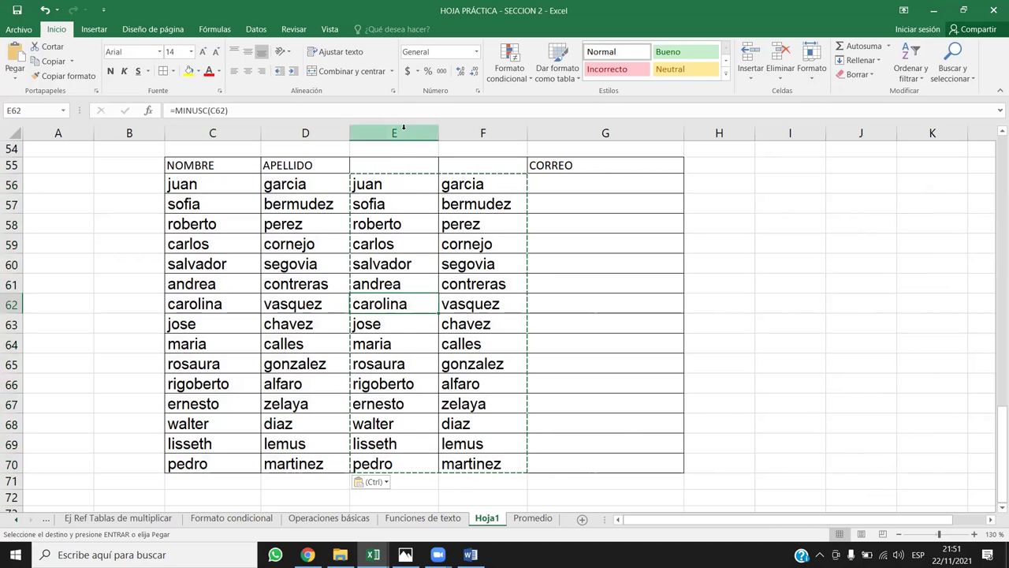
Delete the two helper columns E and F that hold the MINUSC formulas
{"action": "left_click_drag", "start_coordinate": [394, 132], "coordinate": [481, 132]}
{"action": "key", "text": "ctrl+minus"}
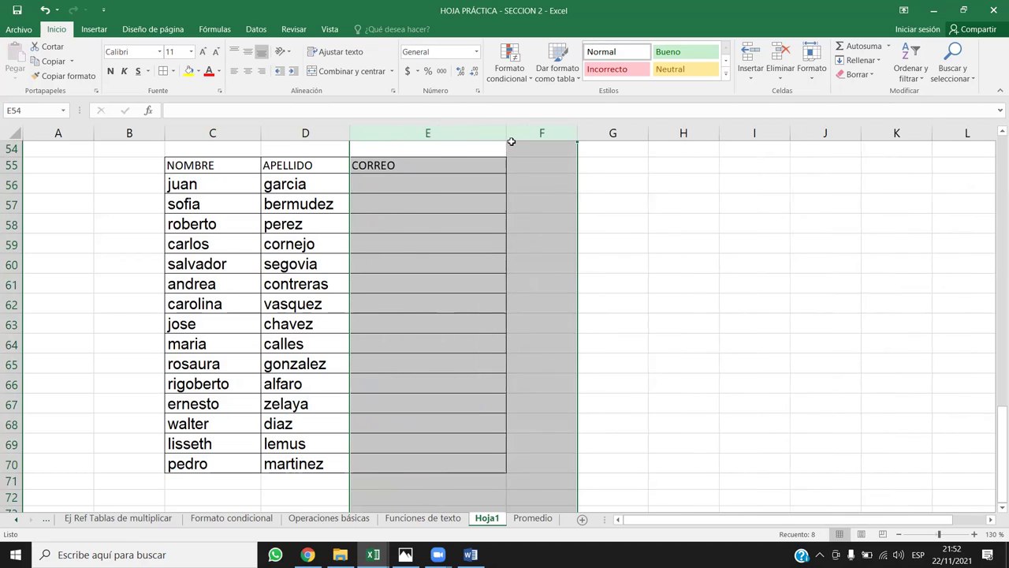
{"action": "left_click", "coordinate": [391, 168]}
{"action": "left_click", "coordinate": [396, 184]}
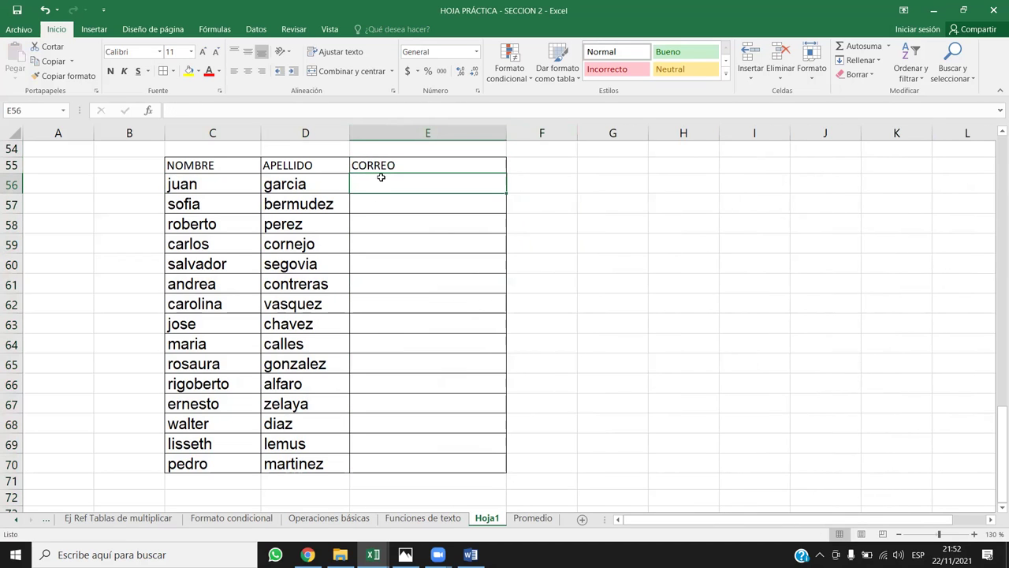
{"action": "left_click_drag", "start_coordinate": [184, 183], "coordinate": [279, 468]}
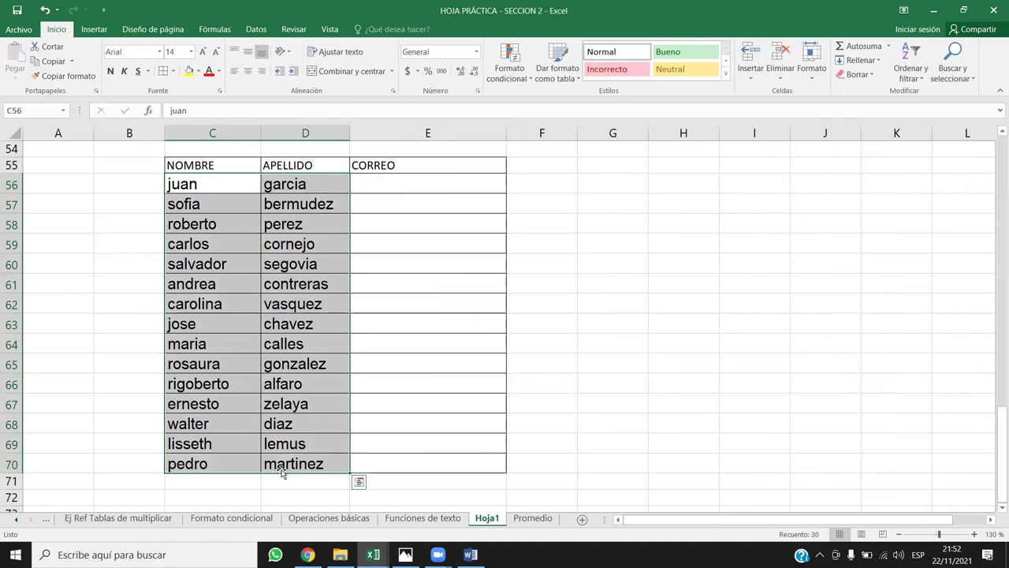
Start a CONCATENAR formula in cell E56, the first row of the CORREO column
{"action": "left_click", "coordinate": [404, 189]}
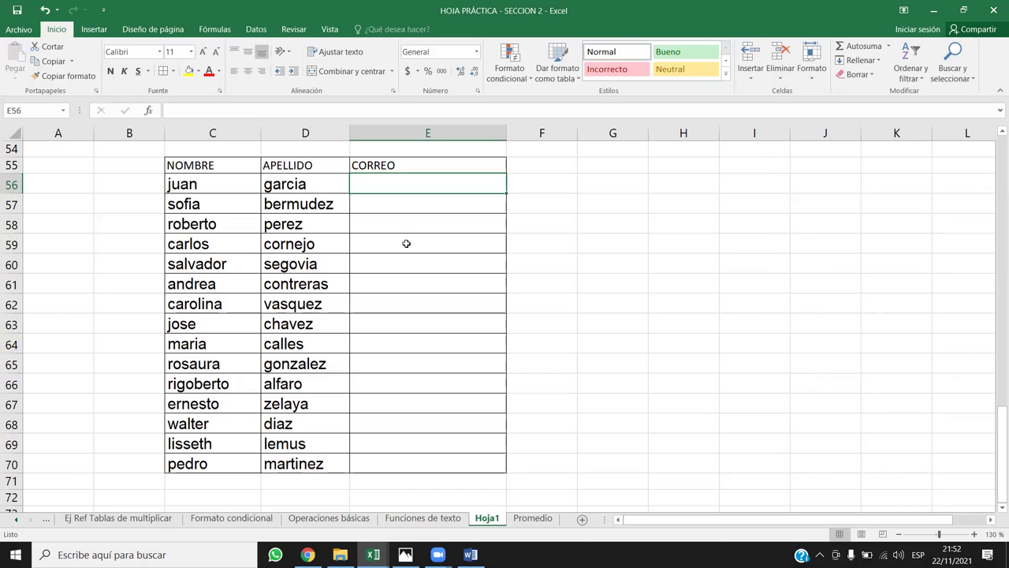
{"action": "type", "text": "=CONTA"}
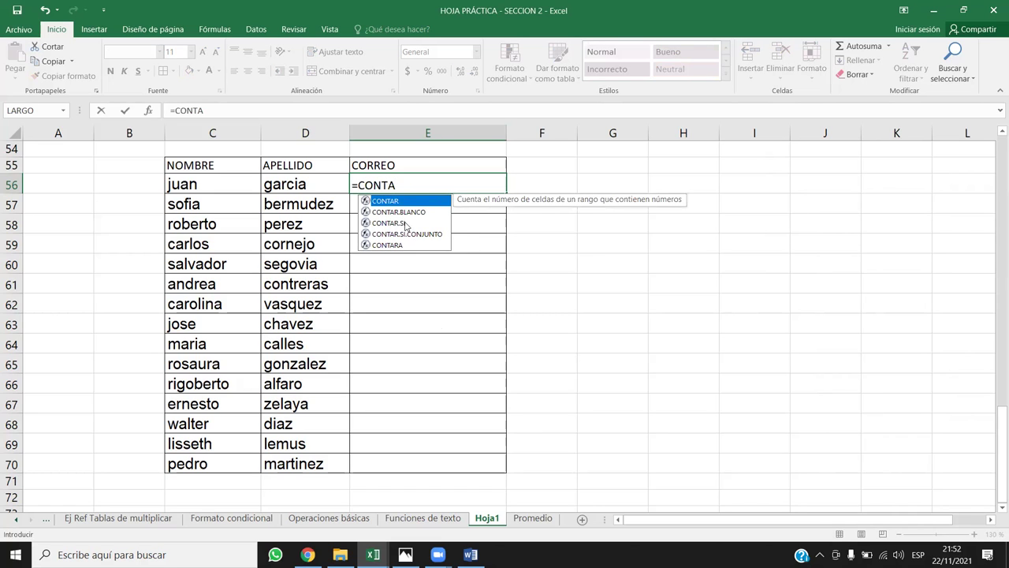
{"action": "key", "text": "BackSpace"}
{"action": "key", "text": "BackSpace"}
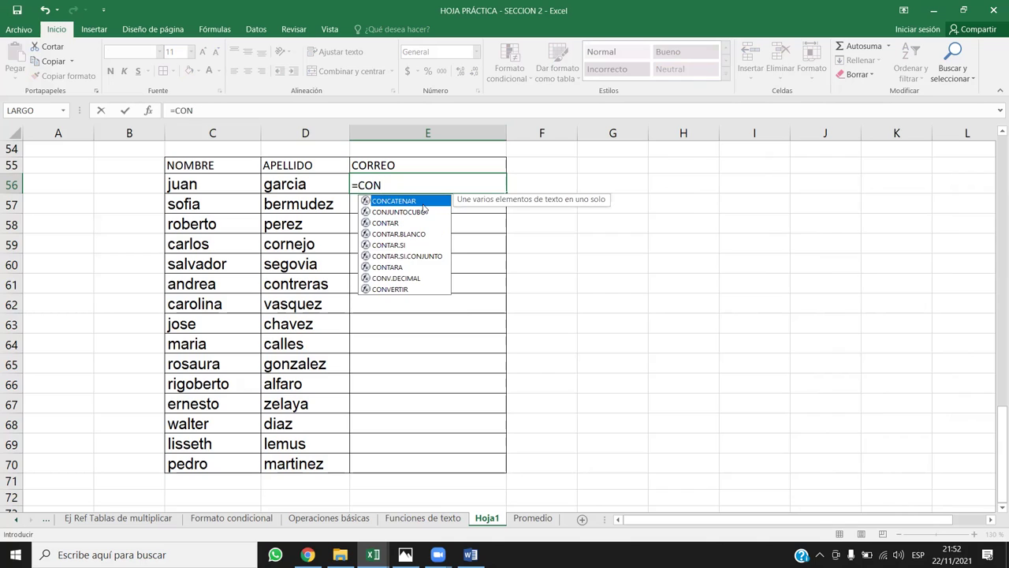
{"action": "double_click", "coordinate": [420, 201]}
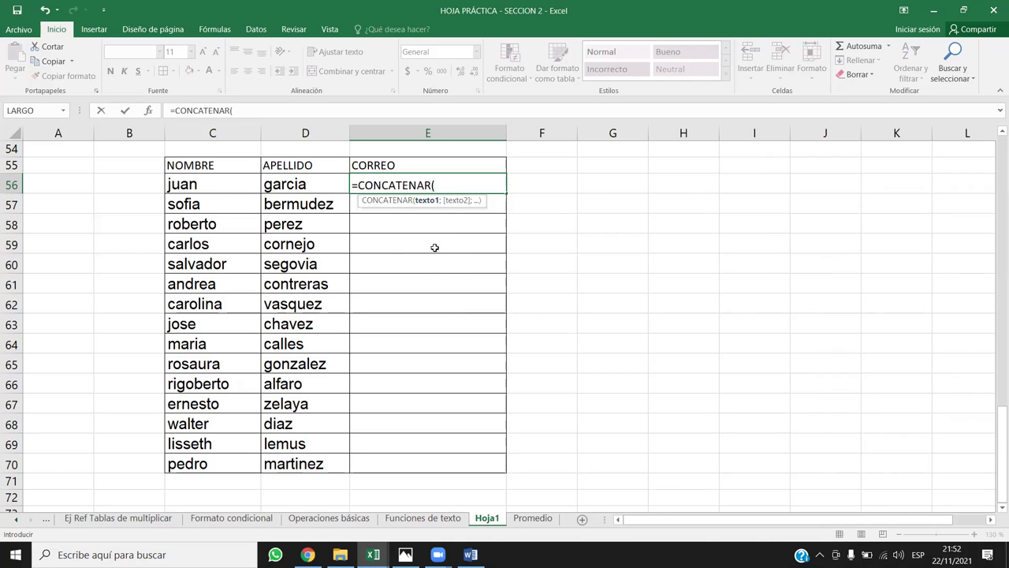
{"action": "left_click", "coordinate": [201, 188]}
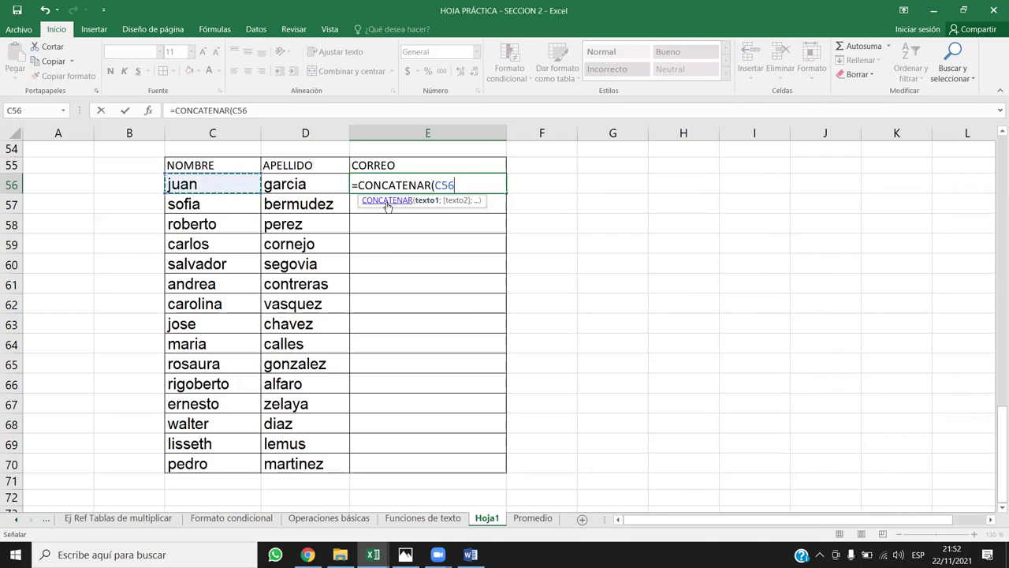
{"action": "key", "text": "BackSpace"}
{"action": "key", "text": "BackSpace"}
{"action": "key", "text": "BackSpace"}
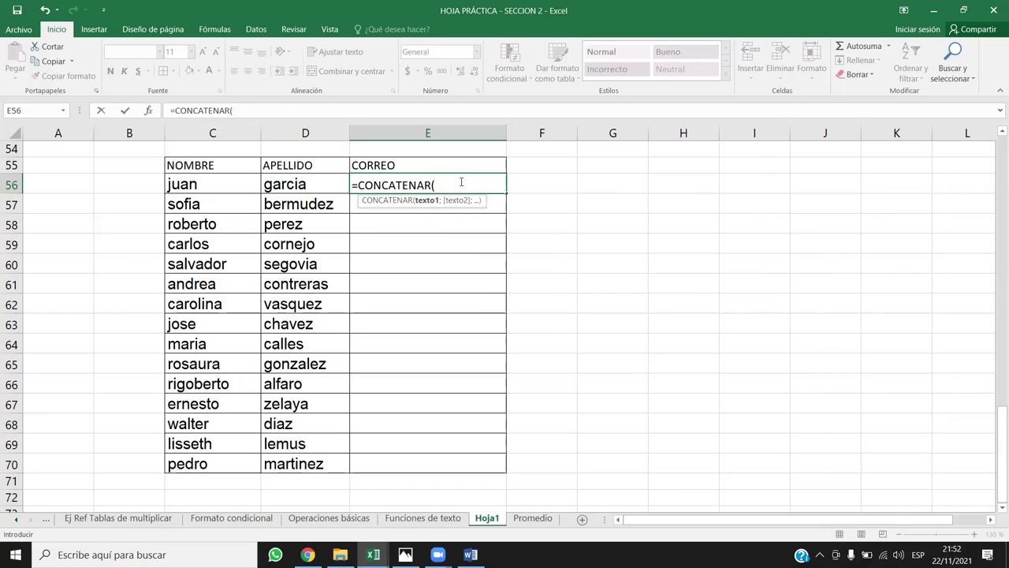
{"action": "left_click", "coordinate": [285, 185]}
{"action": "type", "text": ";"}
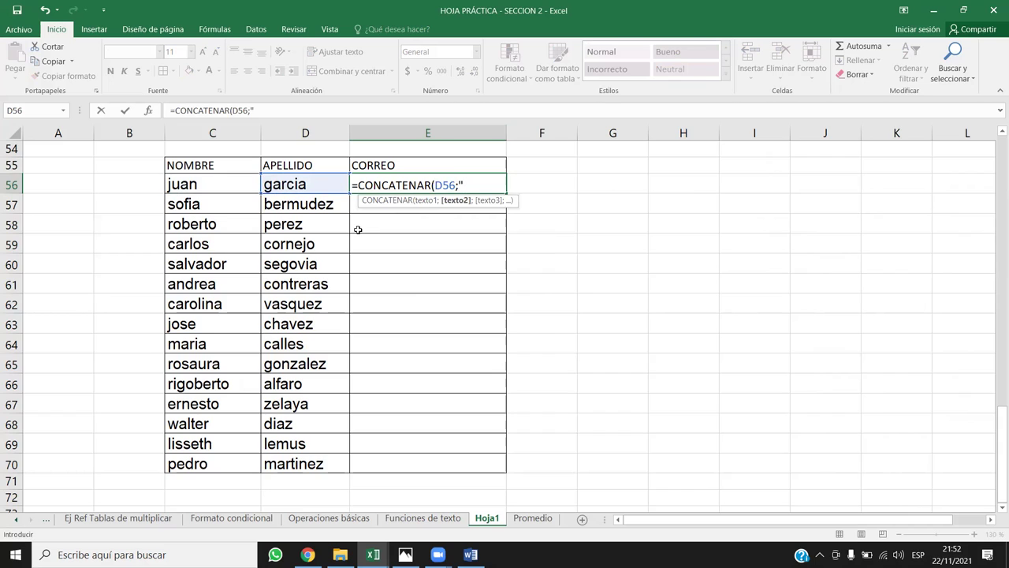
{"action": "type", "text": "\".\";"}
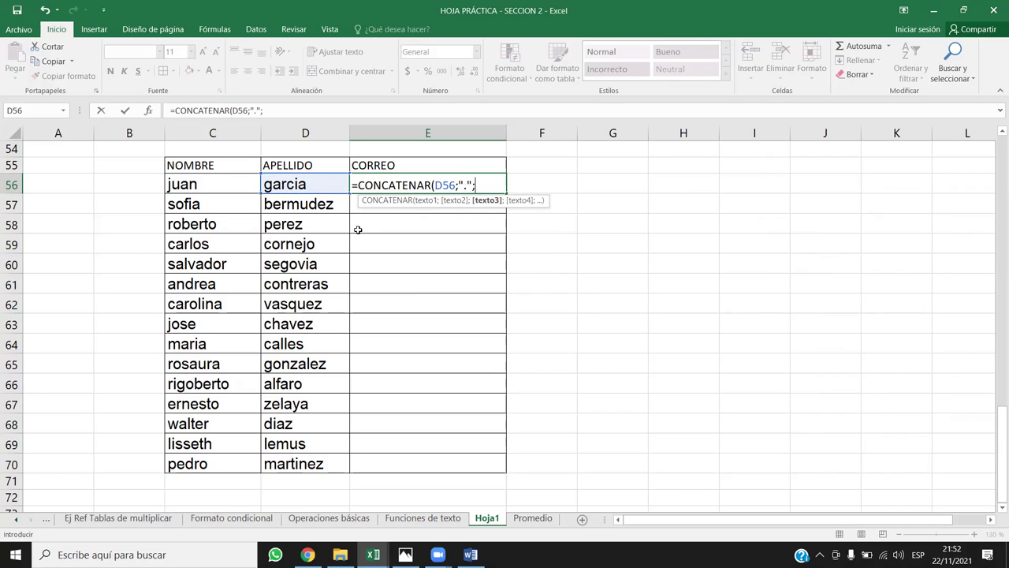
{"action": "left_click", "coordinate": [224, 184]}
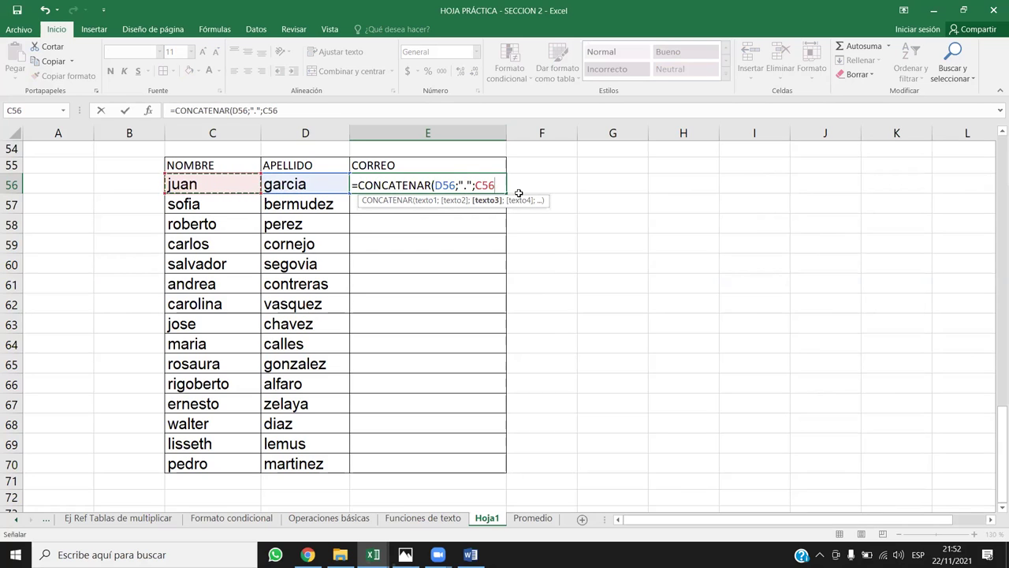
{"action": "type", "text": ";"}
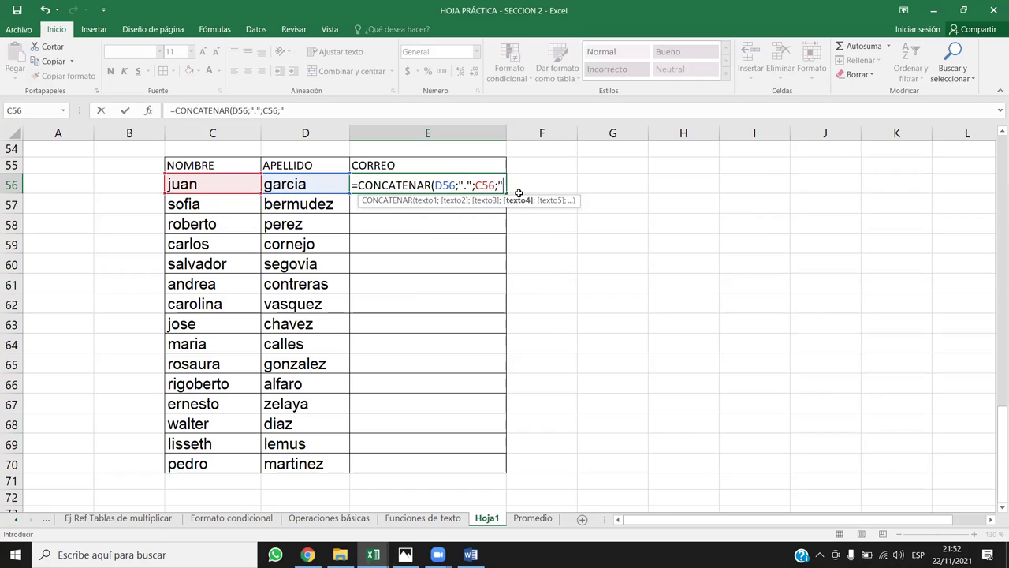
{"action": "type", "text": "\"@miempresa.com.sv"}
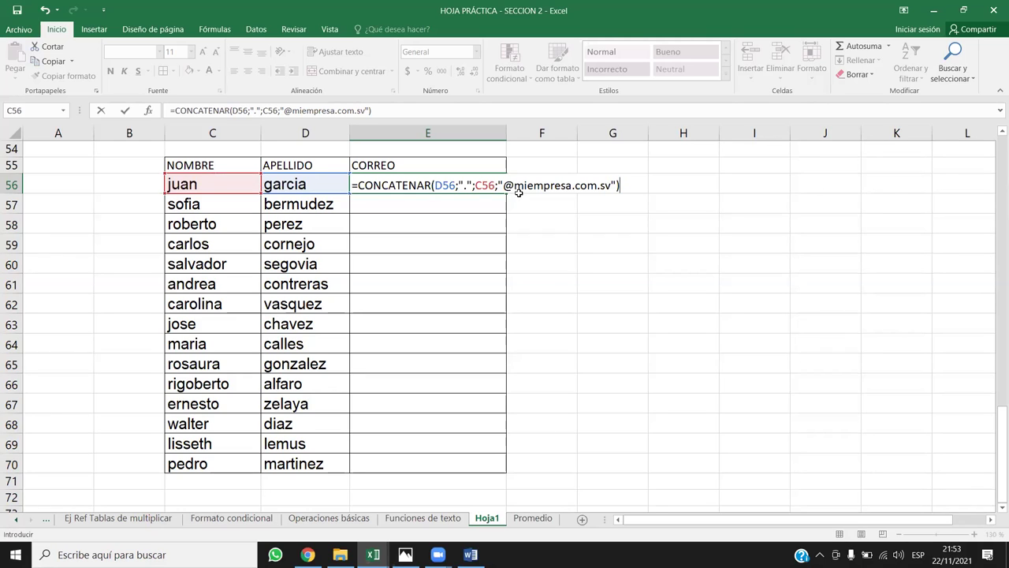
{"action": "key", "text": "Return"}
Widen the CORREO column to give the e-mail address more room and select cell E56
{"action": "left_click_drag", "start_coordinate": [508, 136], "coordinate": [571, 140]}
{"action": "left_click", "coordinate": [557, 188]}
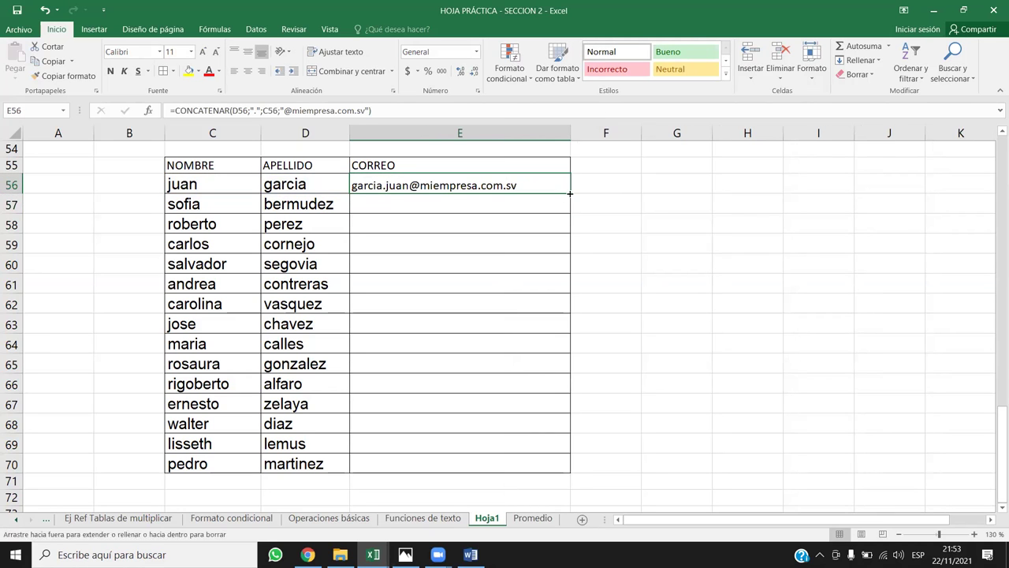
Fill the CONCATENAR formula from E56 down to E70 and centre the e-mail addresses horizontally
{"action": "double_click", "coordinate": [569, 194]}
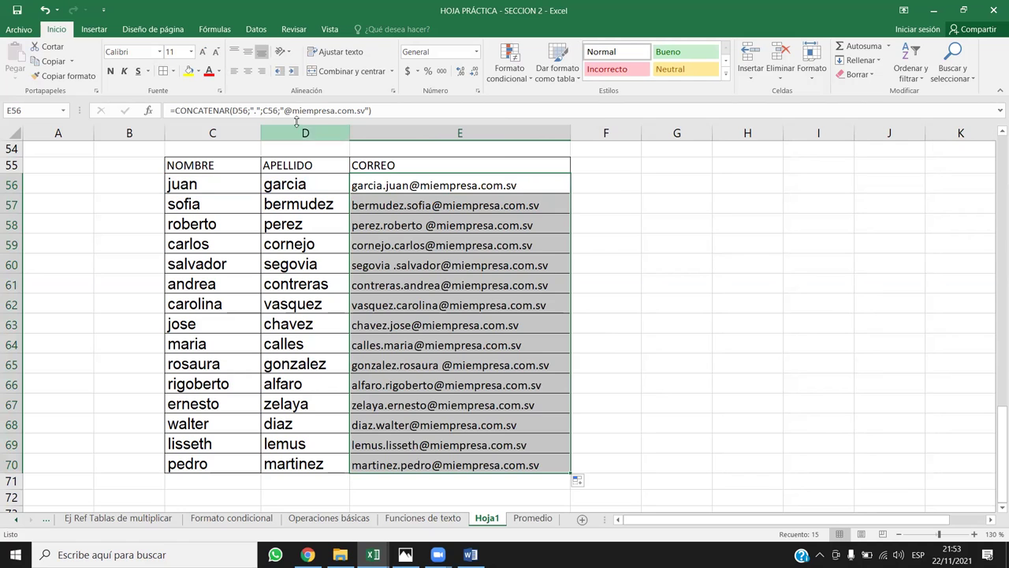
{"action": "left_click", "coordinate": [263, 76]}
{"action": "left_click", "coordinate": [656, 269]}
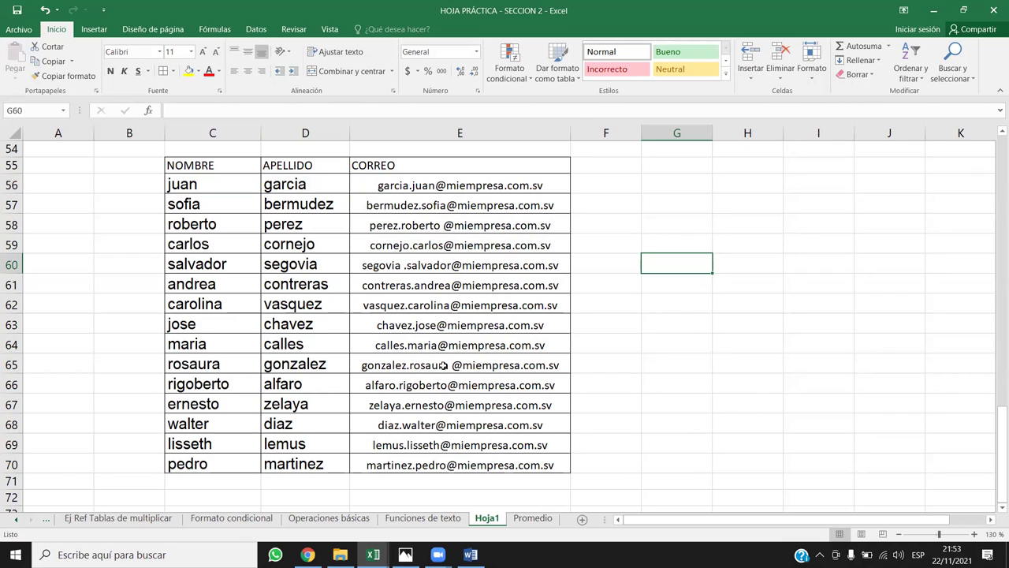
Check the e-mail formulas in E65 and E58 for stray spaces and insert two empty columns before the CORREO column
{"action": "left_click", "coordinate": [454, 365]}
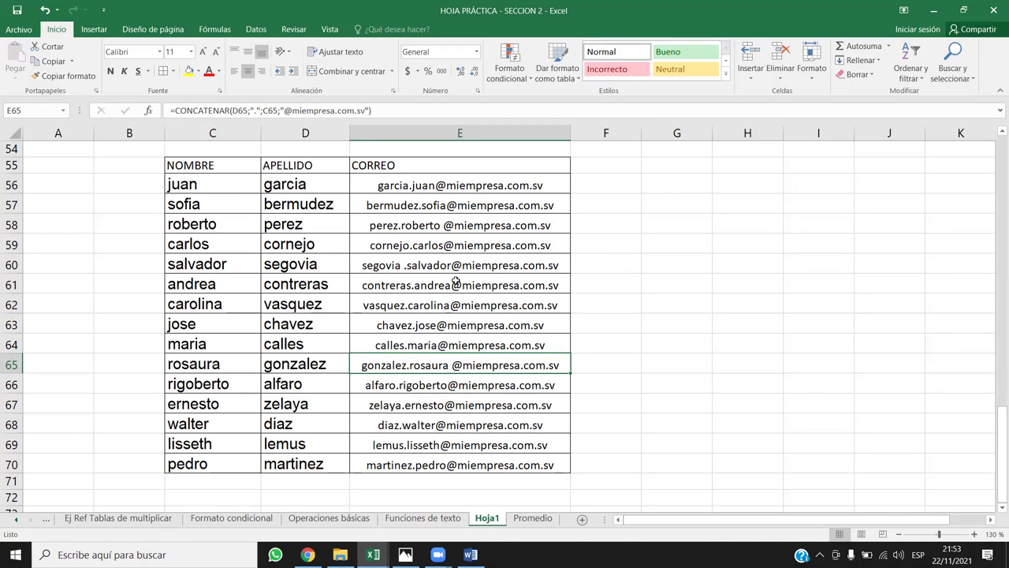
{"action": "left_click", "coordinate": [443, 224]}
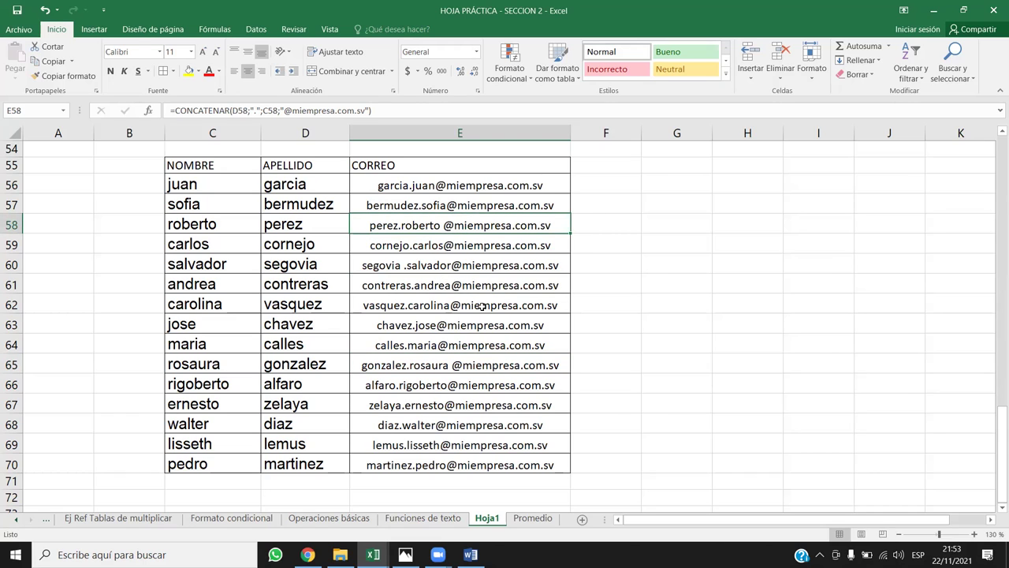
{"action": "left_click", "coordinate": [389, 133]}
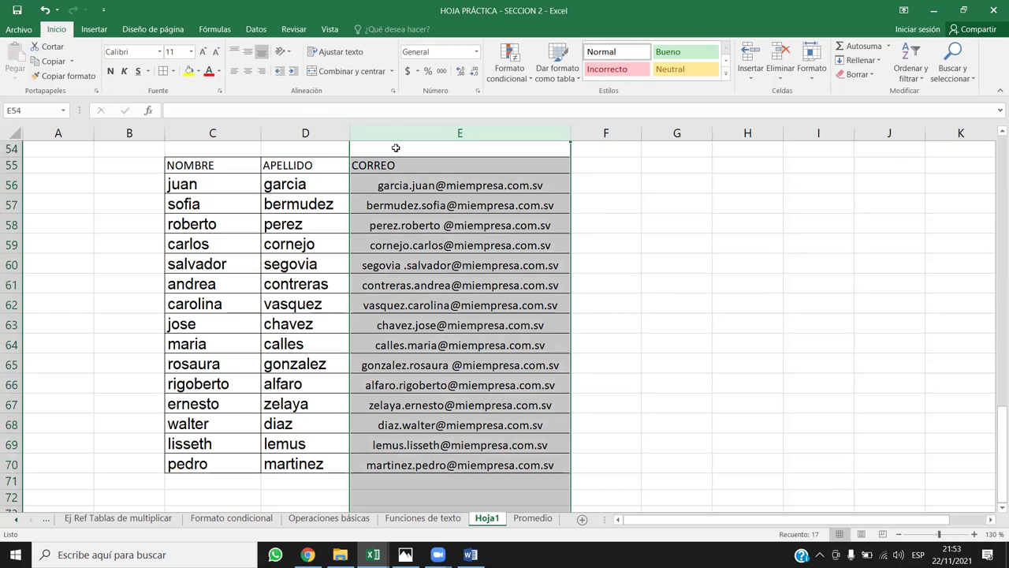
{"action": "key", "text": "ctrl+plus"}
{"action": "key", "text": "ctrl+plus"}
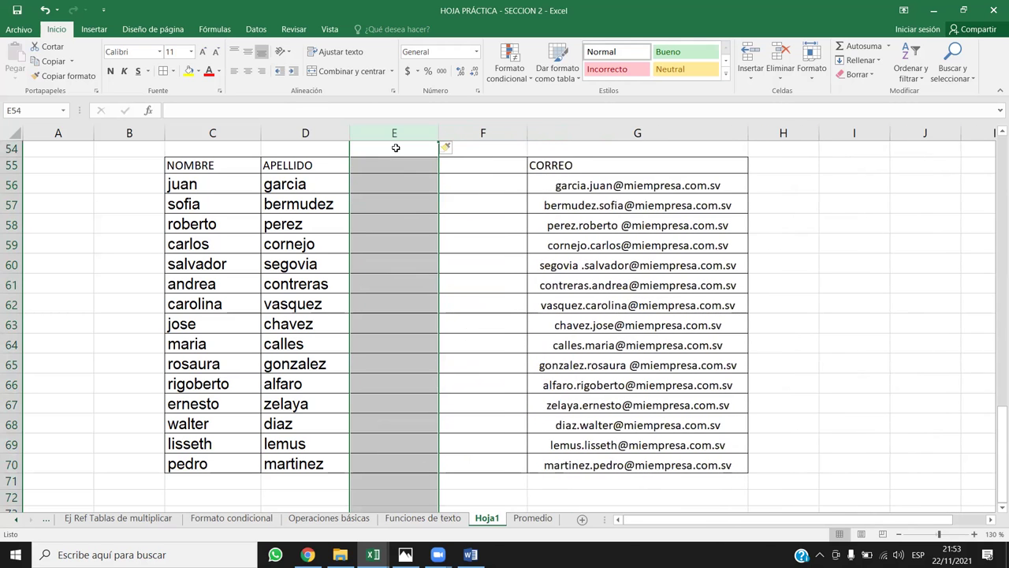
Enter =ESPACIOS(C56) in cell E56 to strip extra spaces from the first name
{"action": "left_click", "coordinate": [394, 186]}
{"action": "type", "text": "=ESP"}
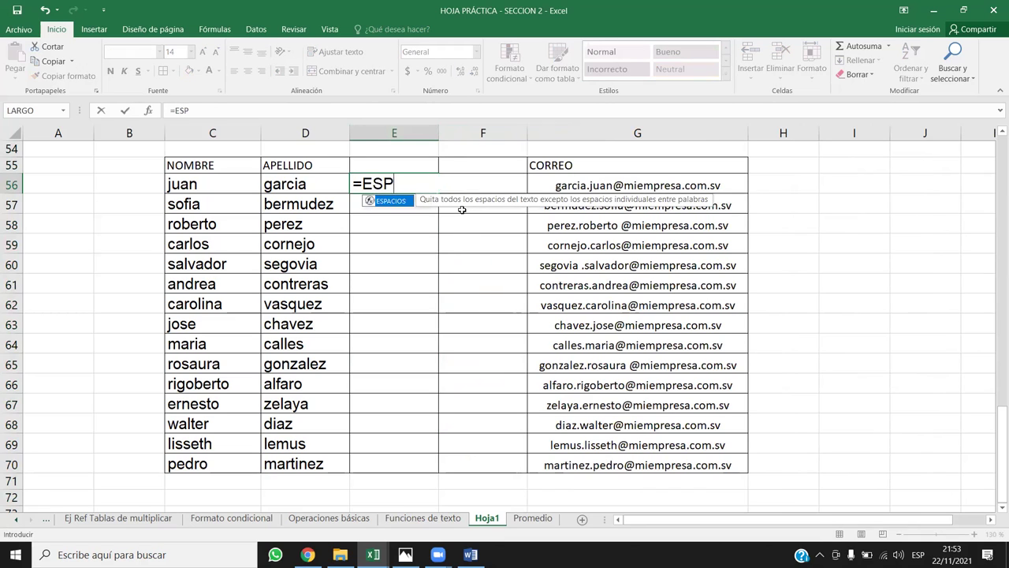
{"action": "key", "text": "Tab"}
{"action": "key", "text": "Down"}
{"action": "key", "text": "Left"}
{"action": "key", "text": "Left"}
{"action": "key", "text": "Up"}
{"action": "type", "text": ")"}
{"action": "key", "text": "Return"}
Extend the ESPACIOS formula across to F56 and fill both helper columns down to row 70
{"action": "left_click", "coordinate": [434, 180]}
{"action": "left_click_drag", "start_coordinate": [437, 193], "coordinate": [532, 190]}
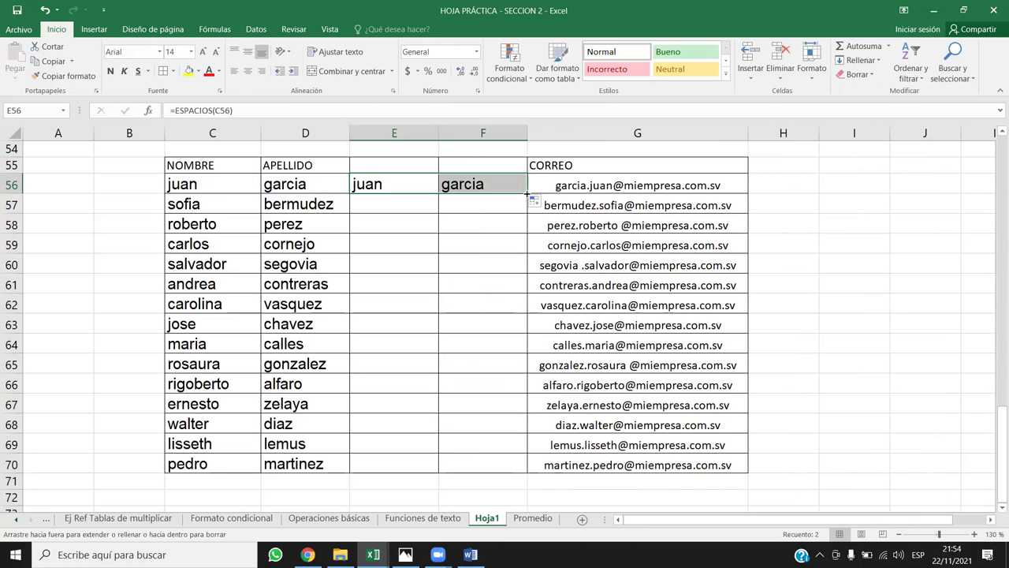
{"action": "double_click", "coordinate": [528, 193]}
Copy the trimmed names in E56:F70 and paste them as values over the NOMBRE and APELLIDO data starting at C56
{"action": "key", "text": "ctrl+c"}
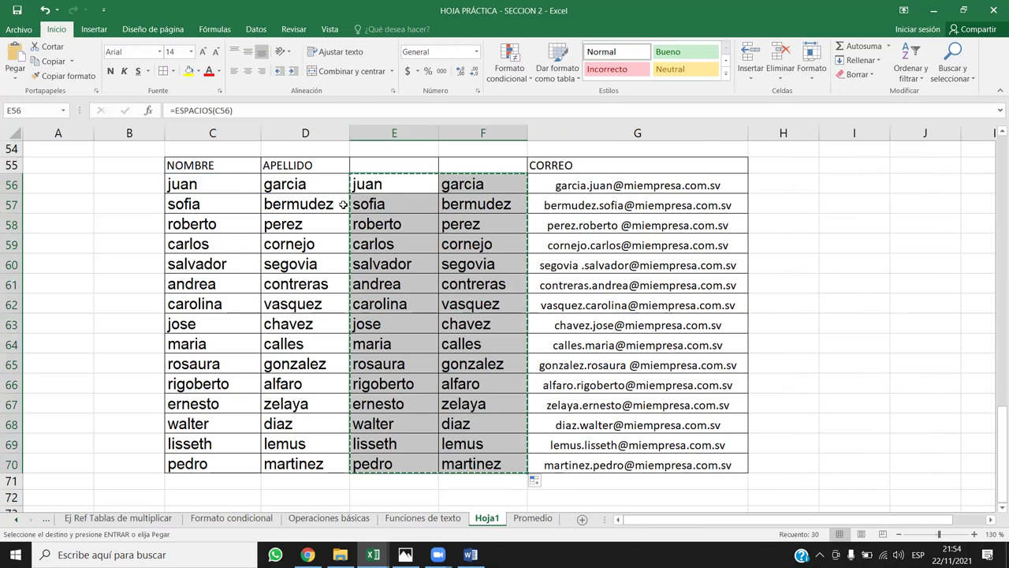
{"action": "right_click", "coordinate": [227, 184]}
{"action": "left_click", "coordinate": [271, 241]}
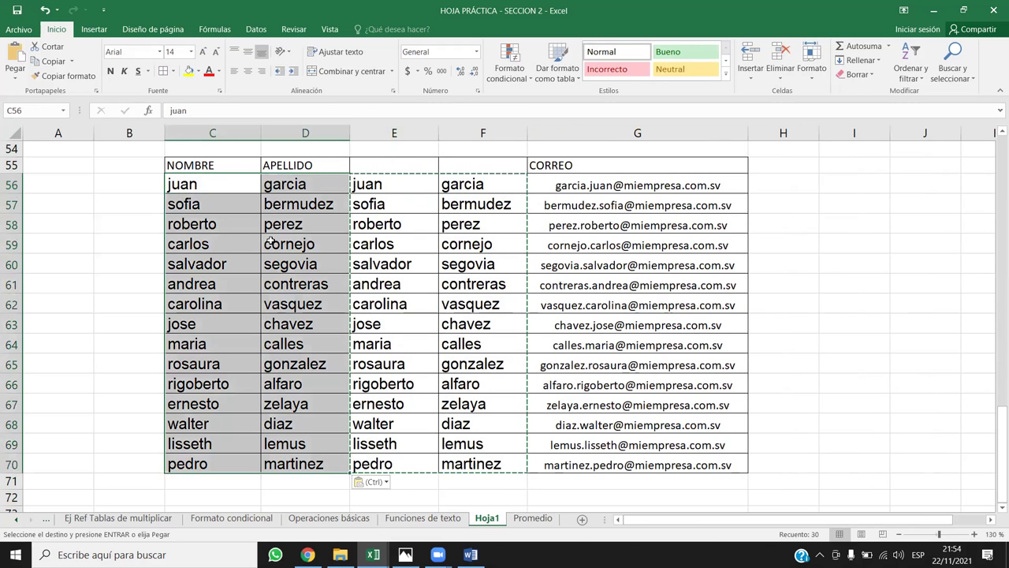
Delete helper columns E and F that hold the ESPACIOS formulas
{"action": "left_click_drag", "start_coordinate": [394, 132], "coordinate": [464, 130]}
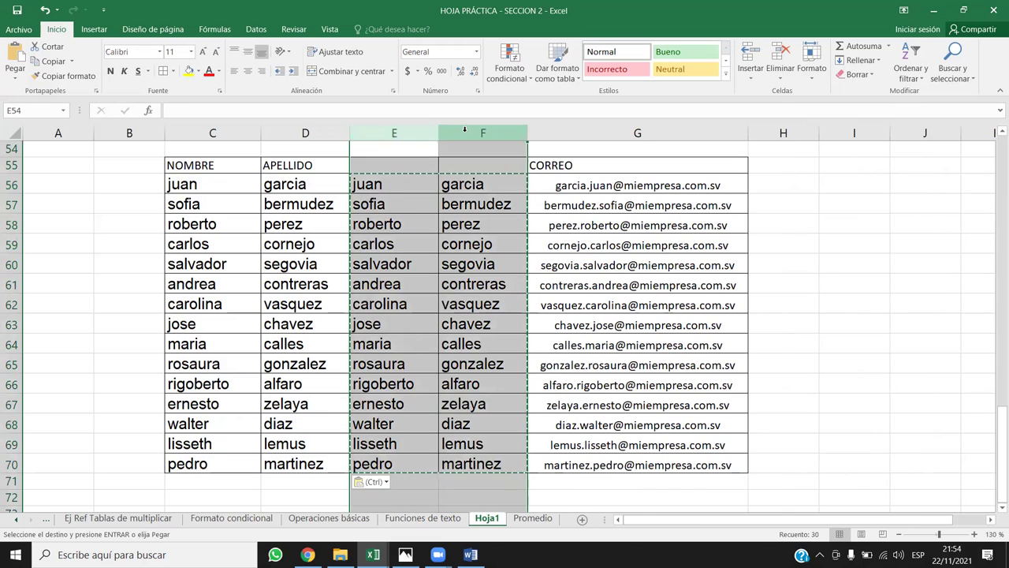
{"action": "key", "text": "ctrl+minus"}
{"action": "left_click", "coordinate": [544, 246]}
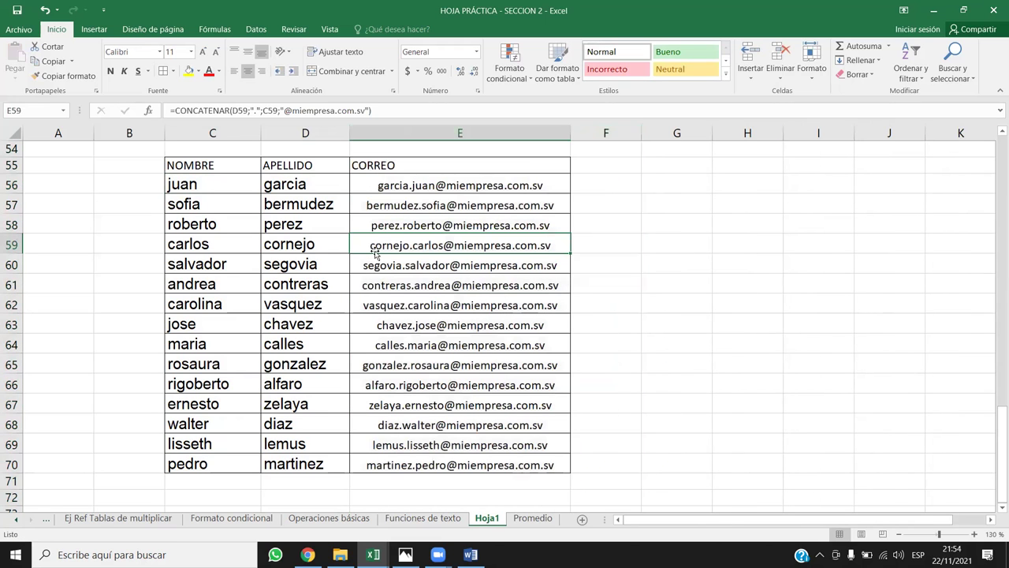
Review the e-mail addresses in E56:E70 for remaining spaces, then switch to the Cortina.jpg image in Fotos
{"action": "left_click", "coordinate": [427, 224]}
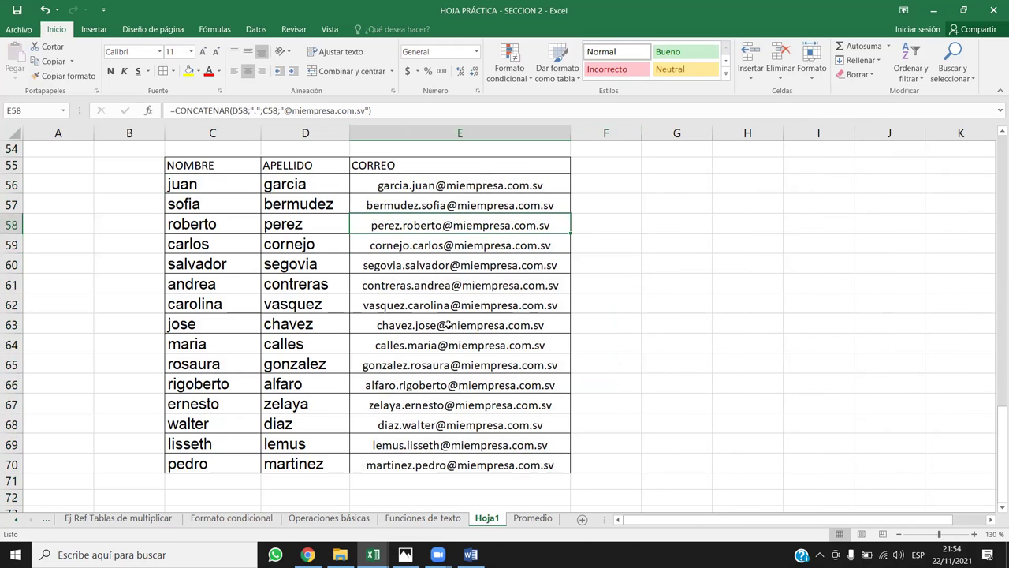
{"action": "left_click", "coordinate": [398, 321]}
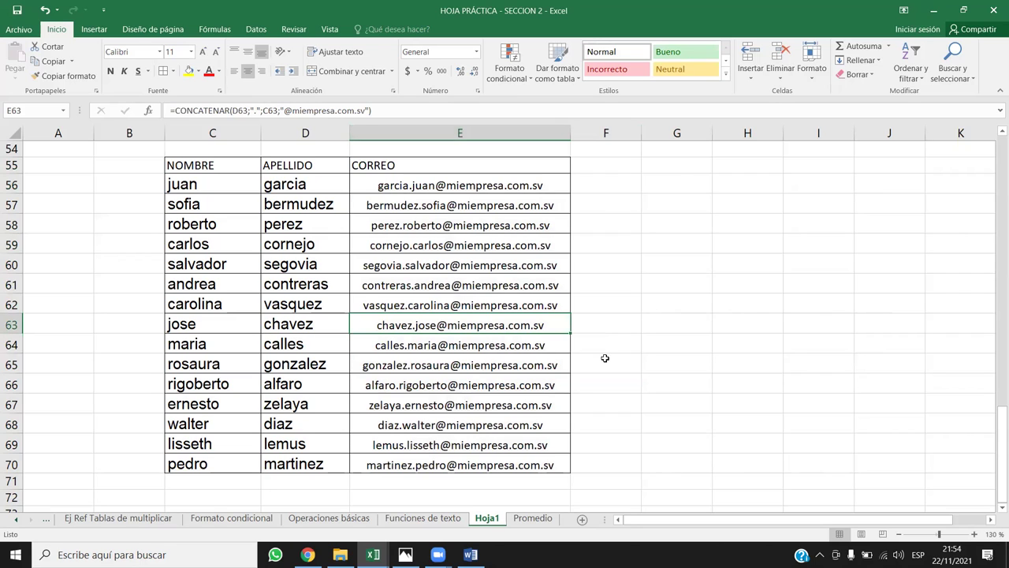
{"action": "left_click", "coordinate": [598, 327]}
{"action": "left_click", "coordinate": [514, 186]}
{"action": "left_click_drag", "start_coordinate": [513, 186], "coordinate": [547, 469]}
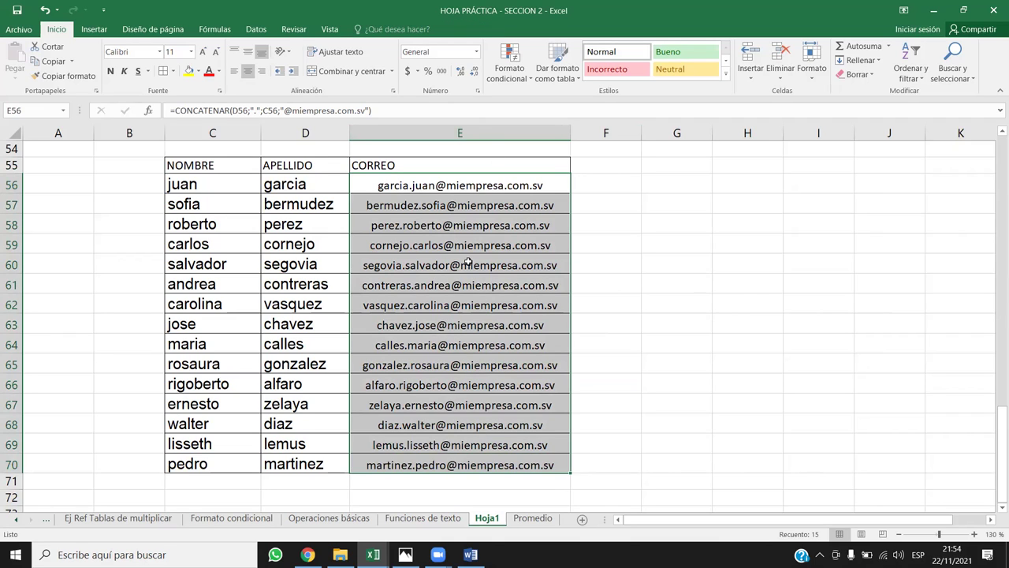
{"action": "left_click", "coordinate": [693, 298]}
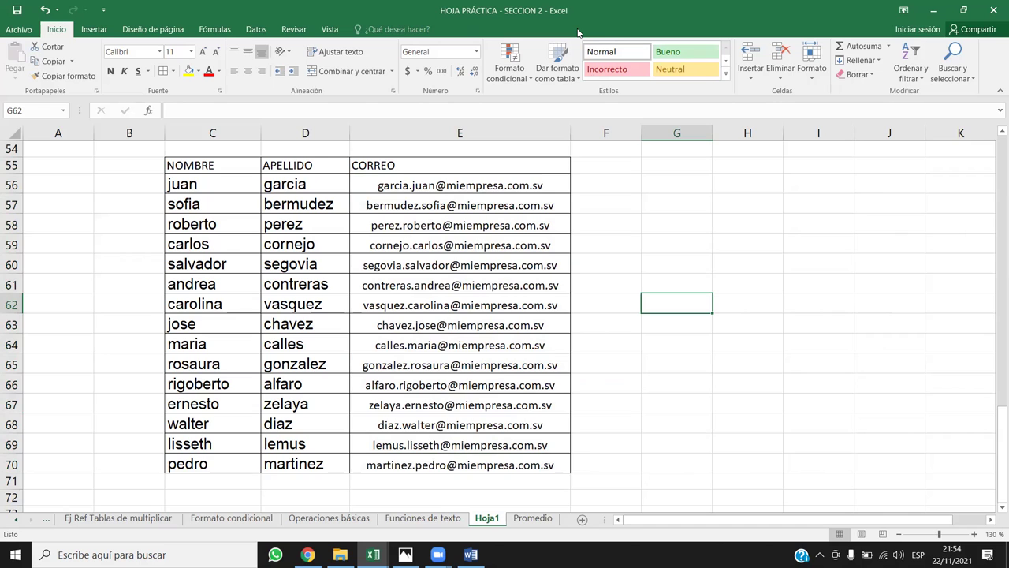
{"action": "left_click", "coordinate": [373, 554]}
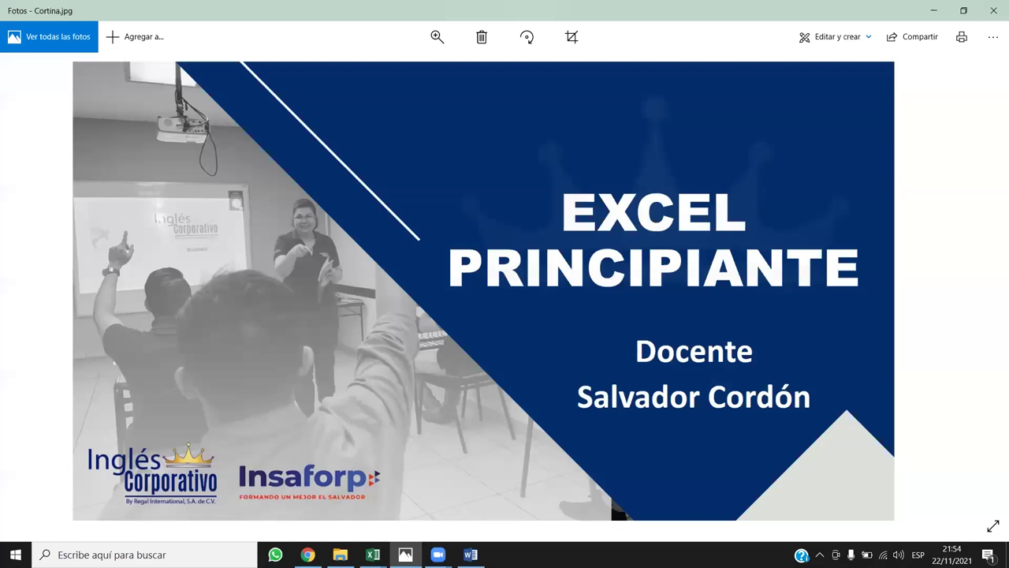